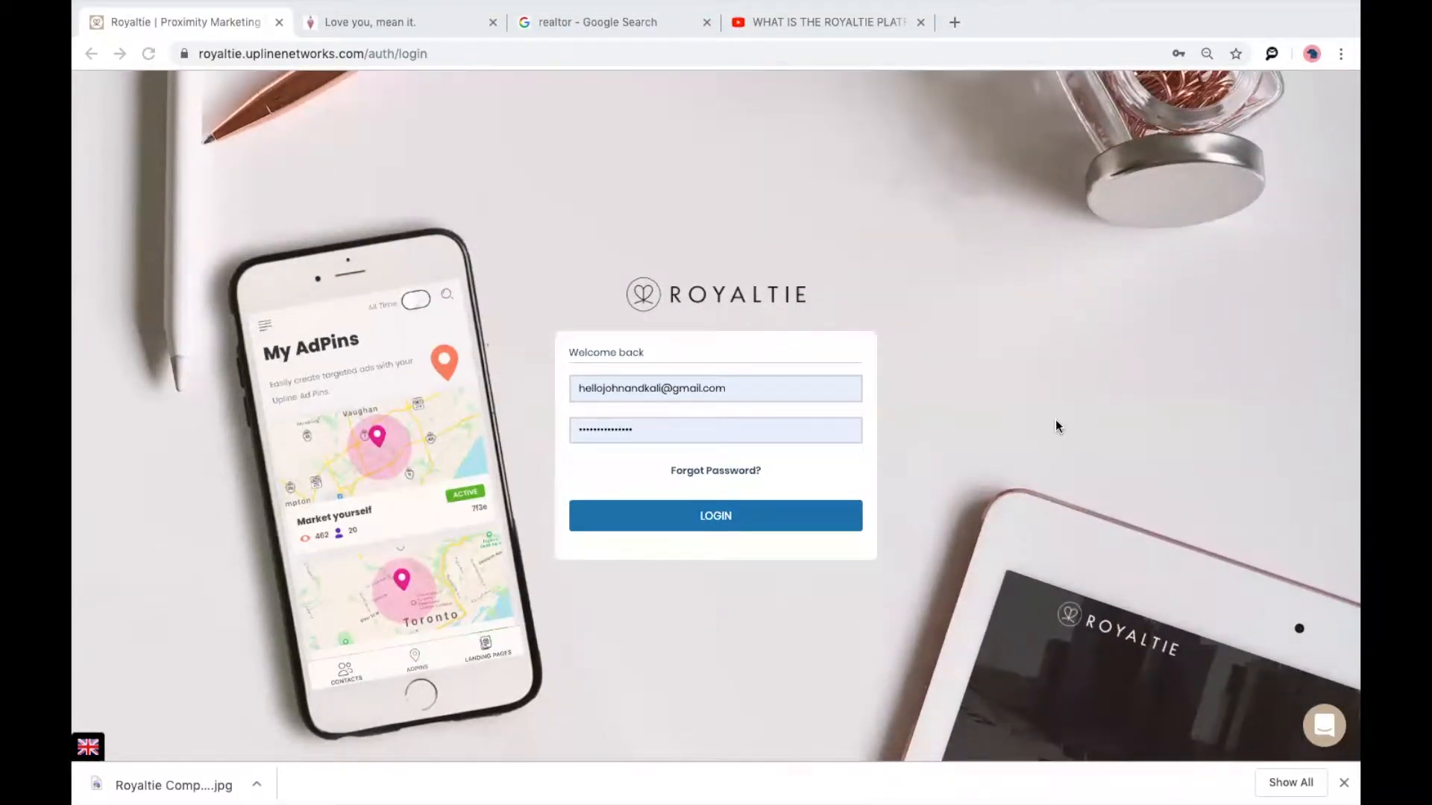
Sign in to the Royaltie account from the login page.
left_click(694, 517)
left_click(694, 518)
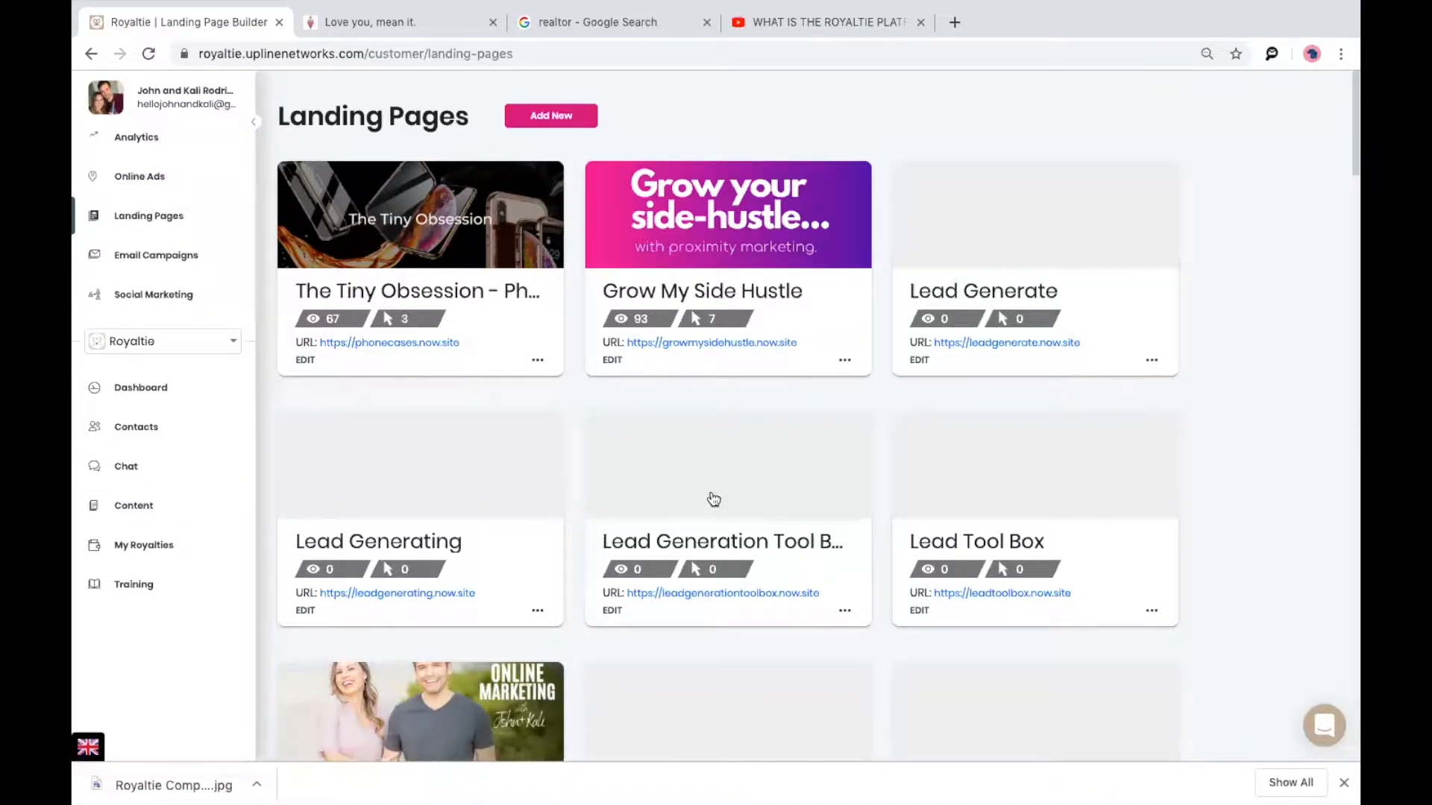
scroll(710, 499, "down", 3)
scroll(710, 498, "down", 4)
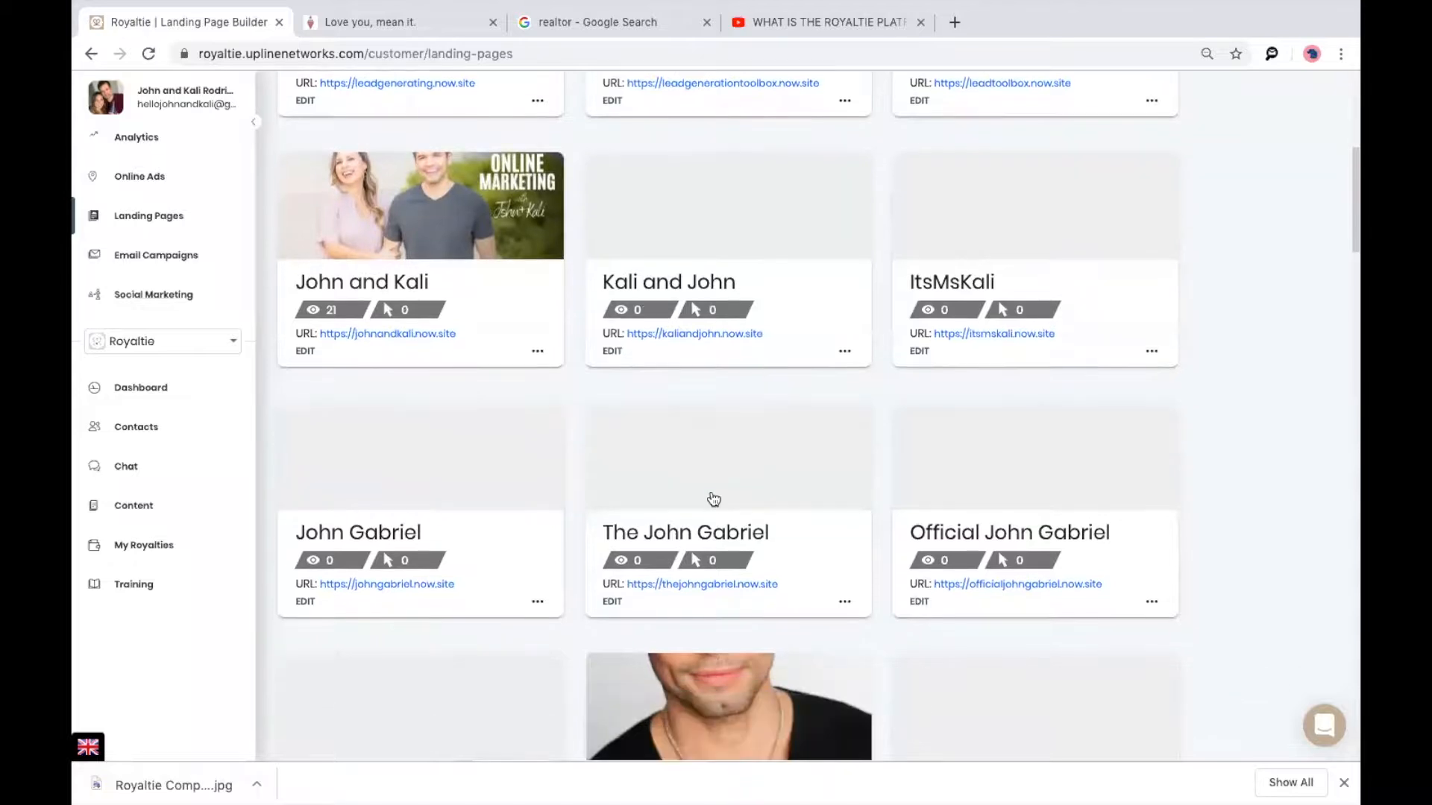
scroll(714, 500, "down", 3)
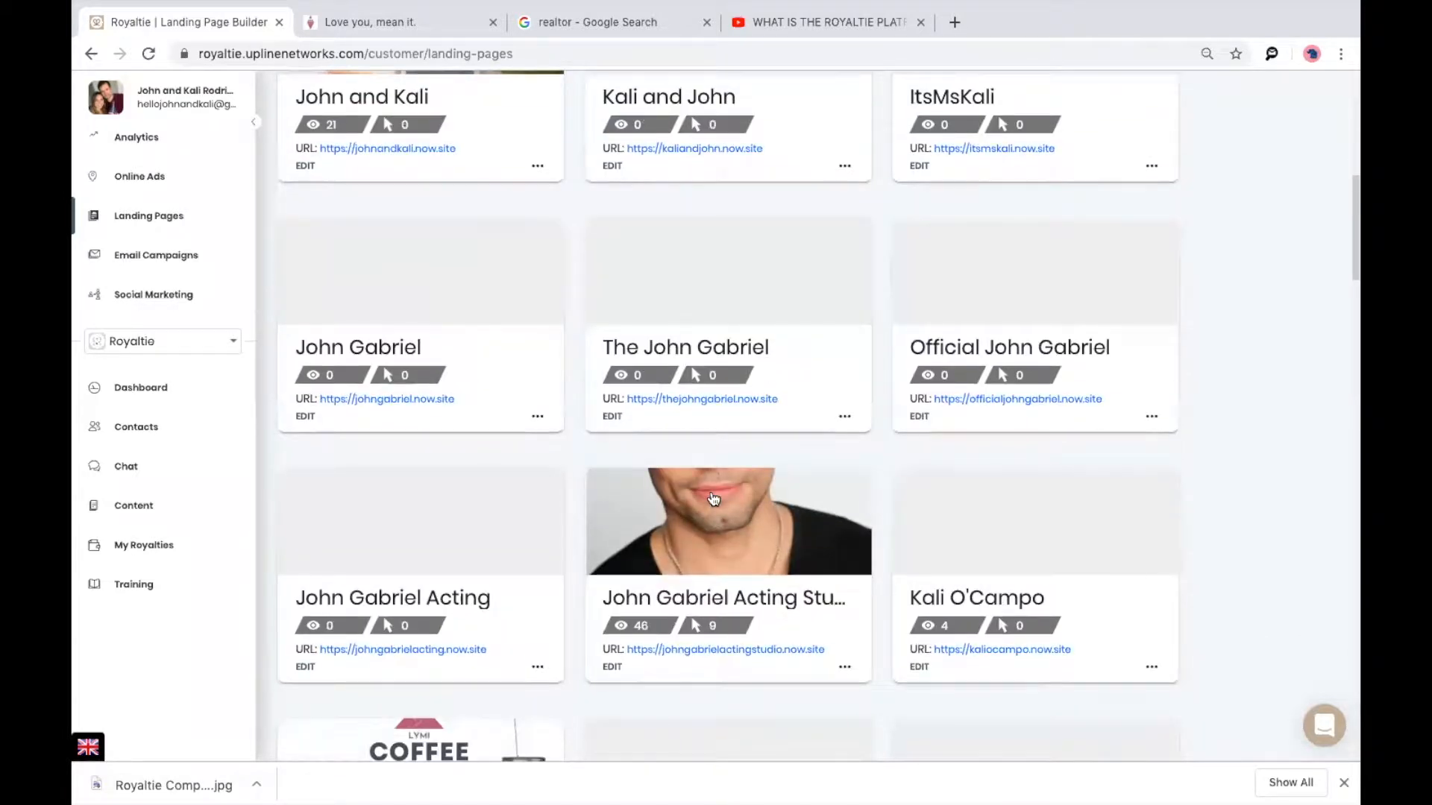
scroll(713, 500, "down", 2)
scroll(714, 500, "down", 1)
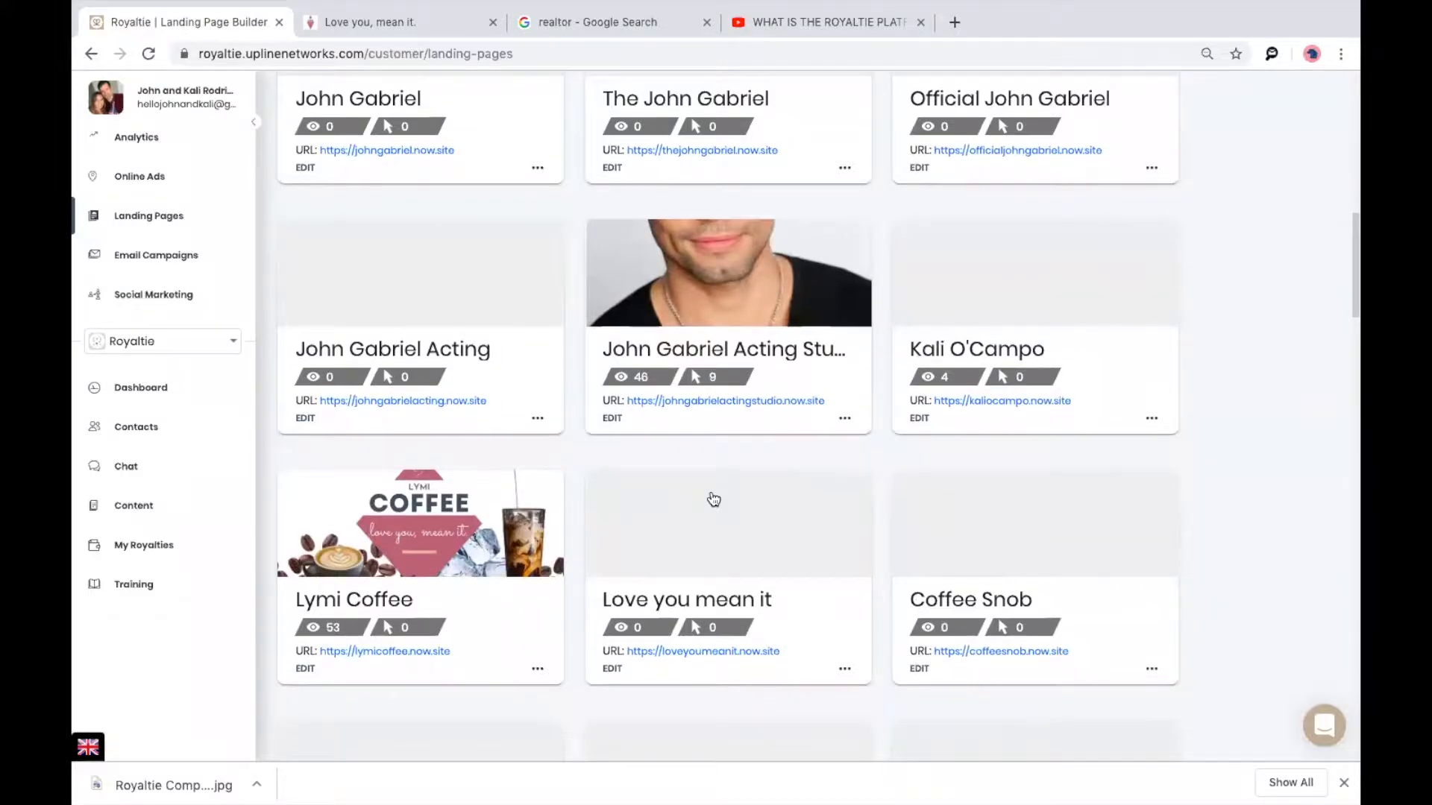
scroll(714, 499, "down", 2)
scroll(714, 500, "down", 4)
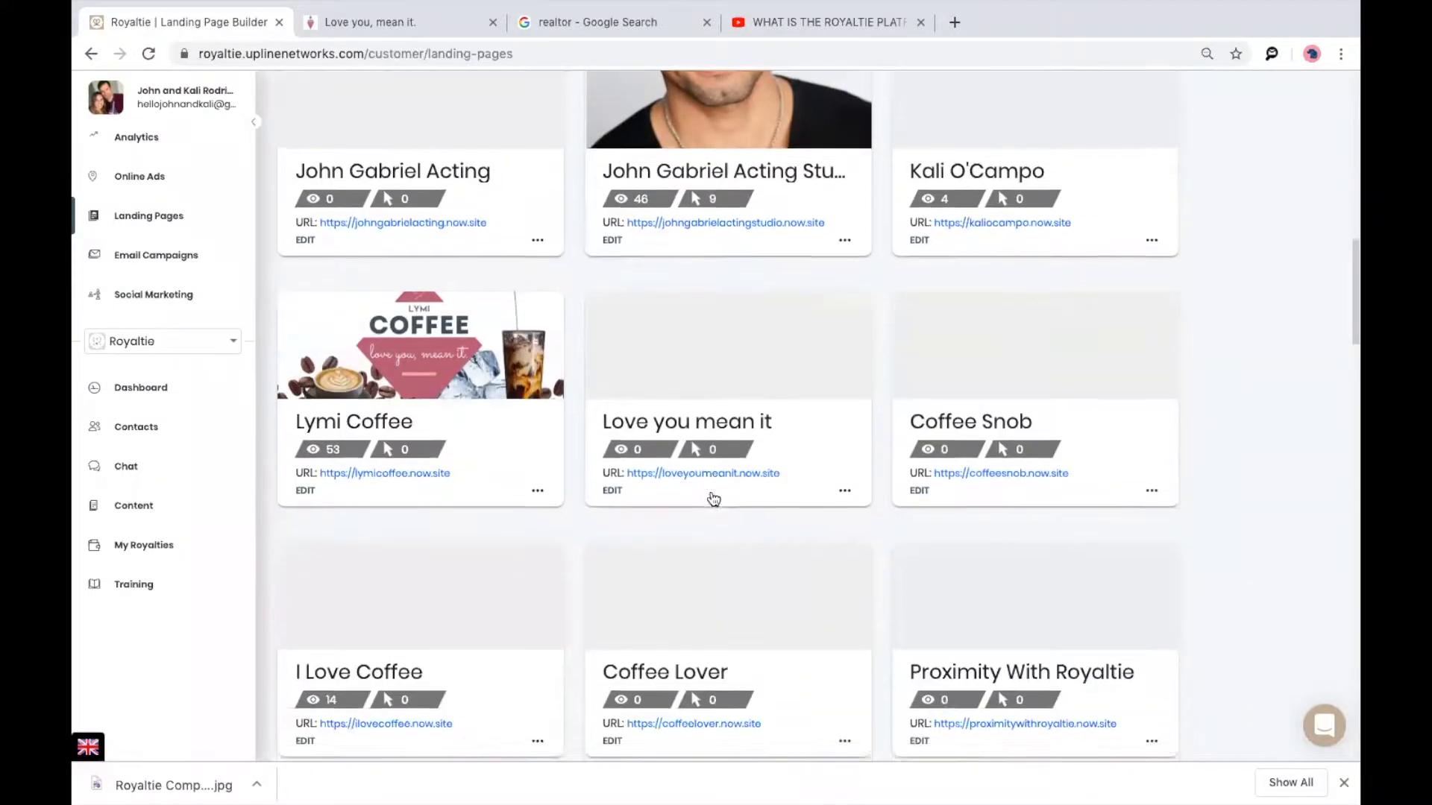
scroll(710, 490, "down", 12)
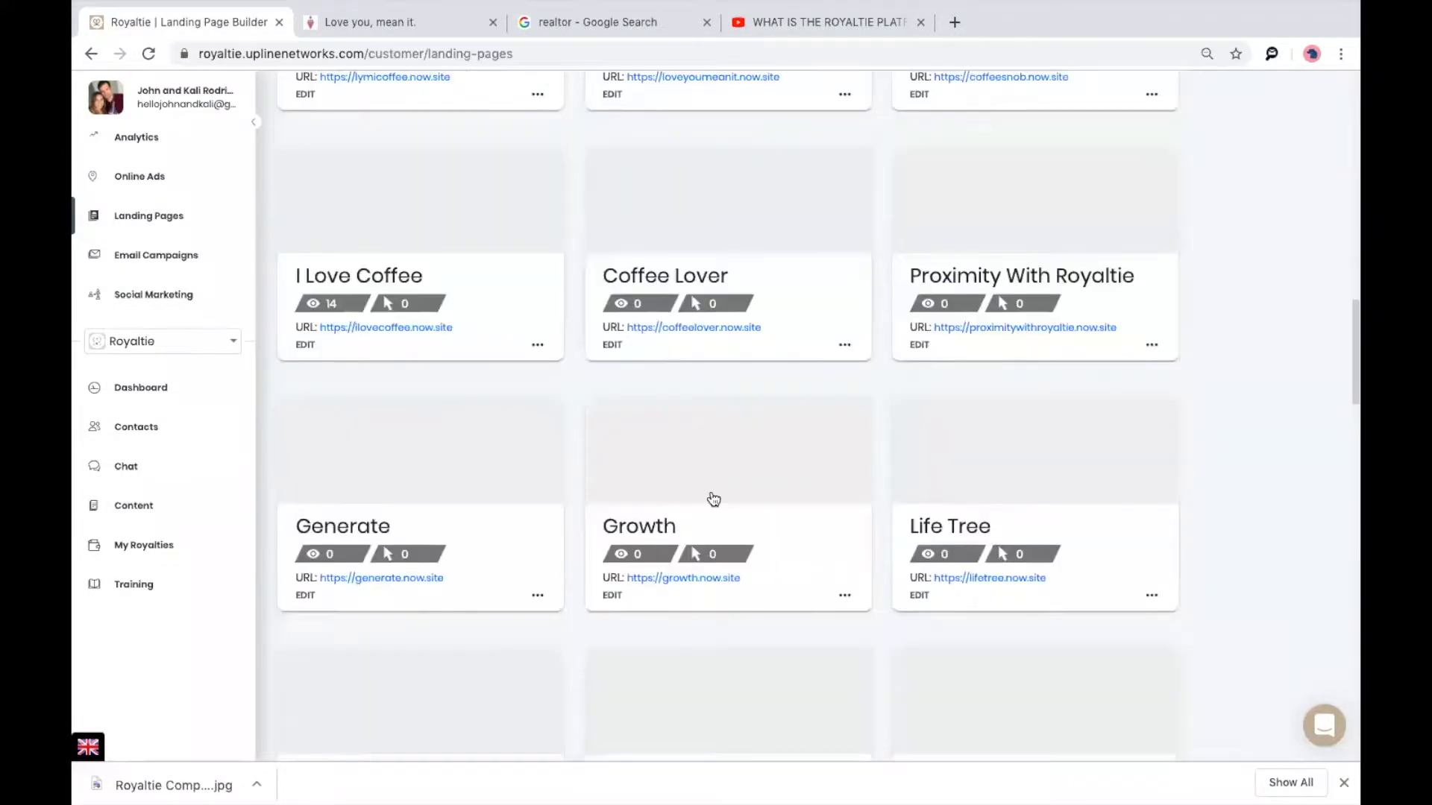
scroll(710, 491, "down", 6)
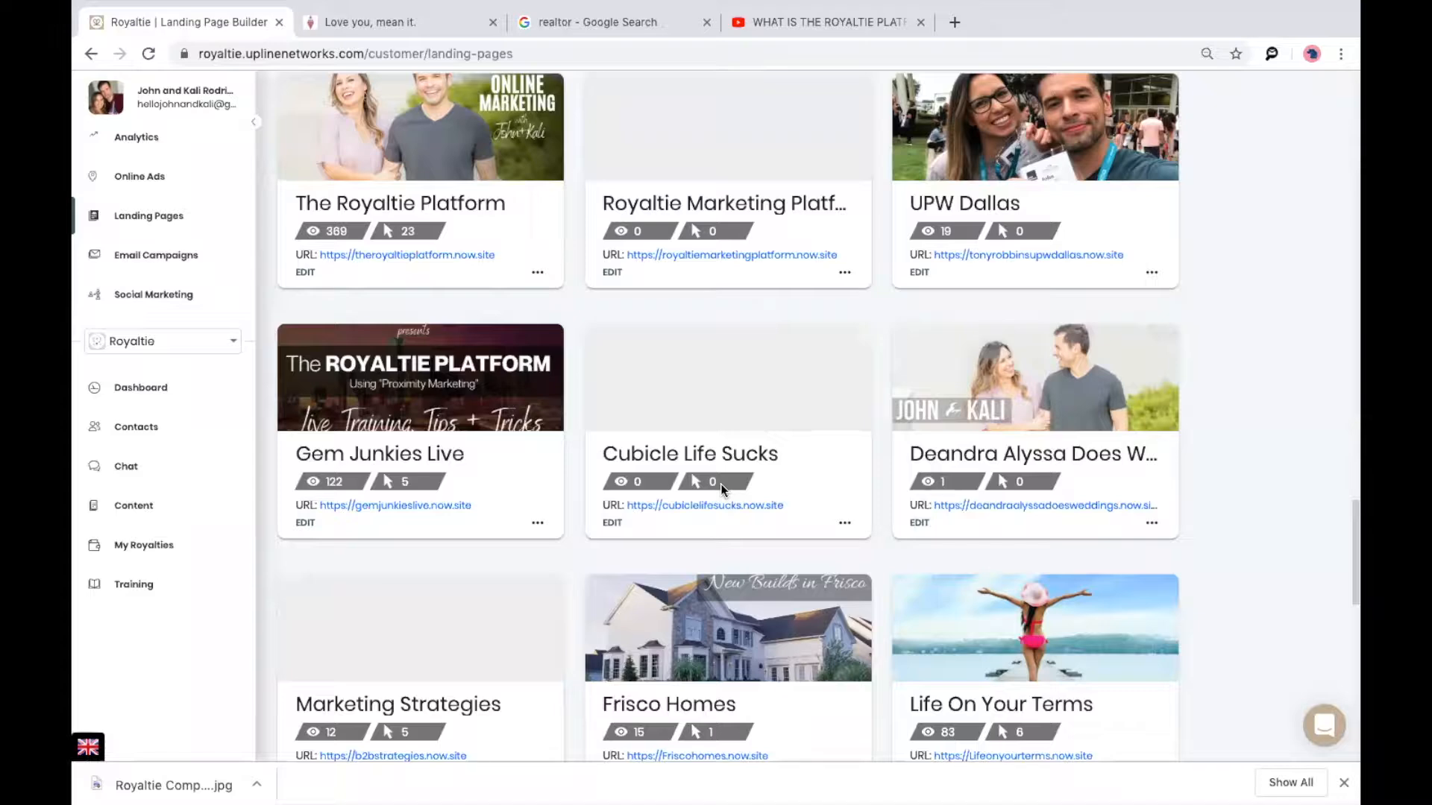
scroll(712, 516, "down", 12)
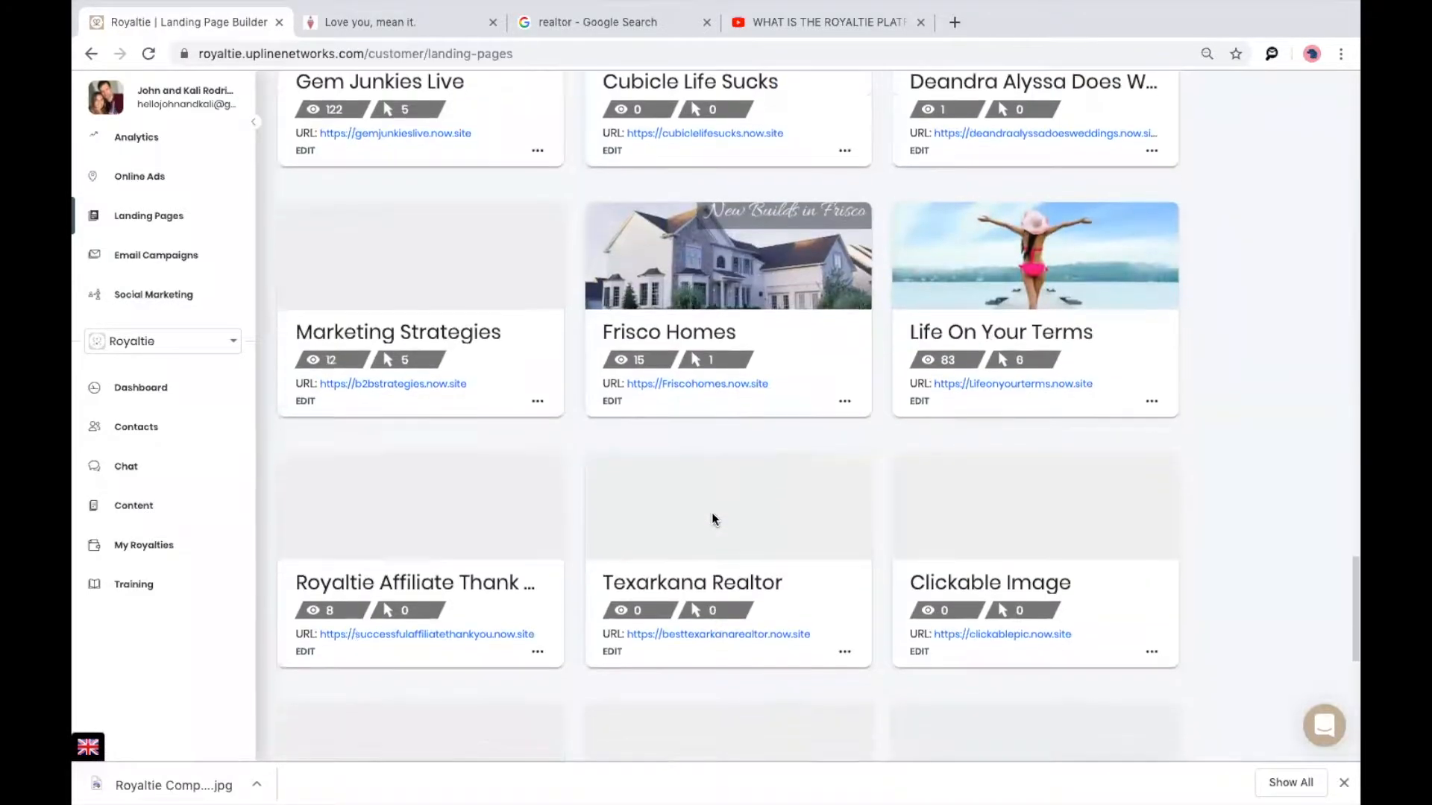
scroll(711, 519, "up", 15)
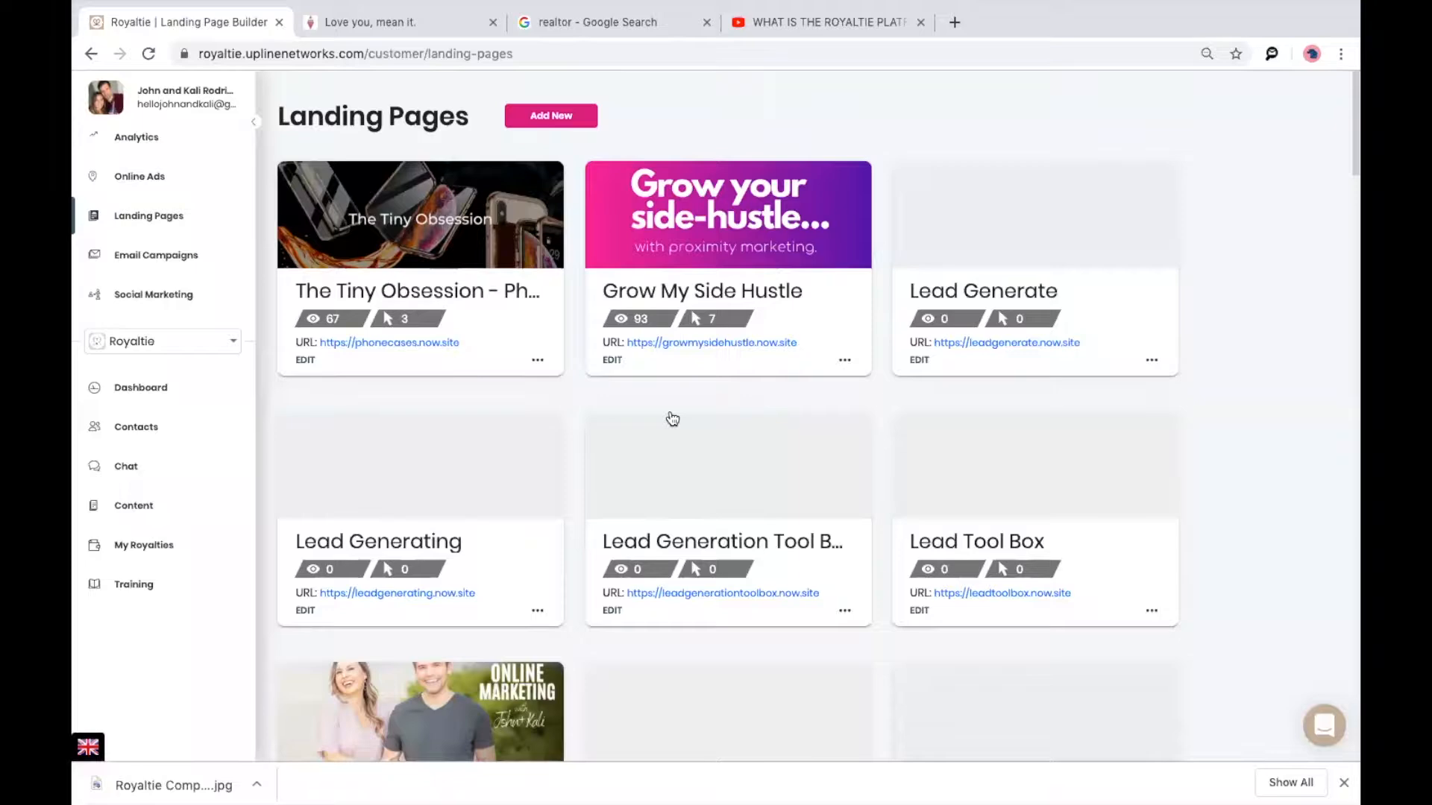
left_click(534, 120)
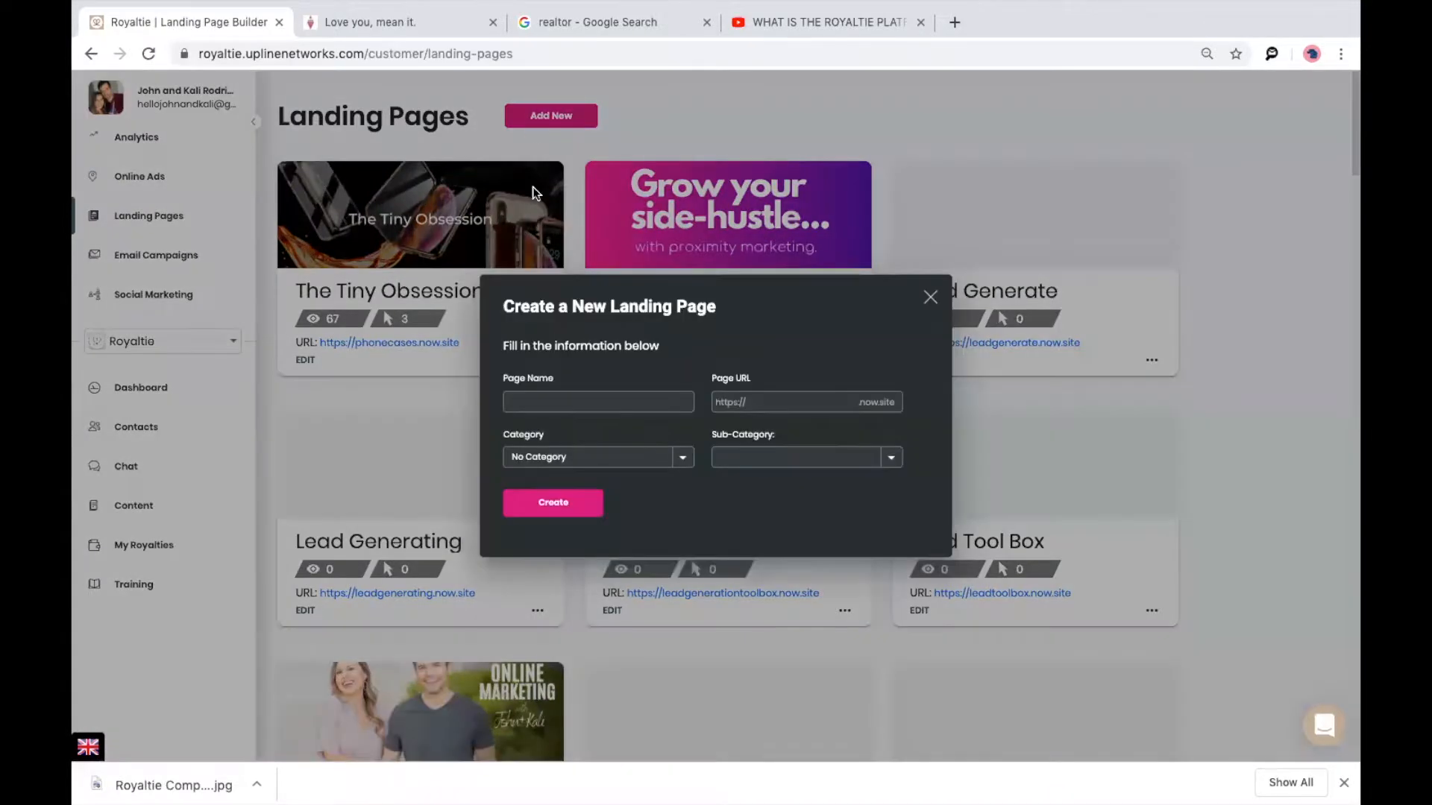
Name the new landing page Frisco Realtor with URL friscorealtorhashomes.
left_click(609, 402)
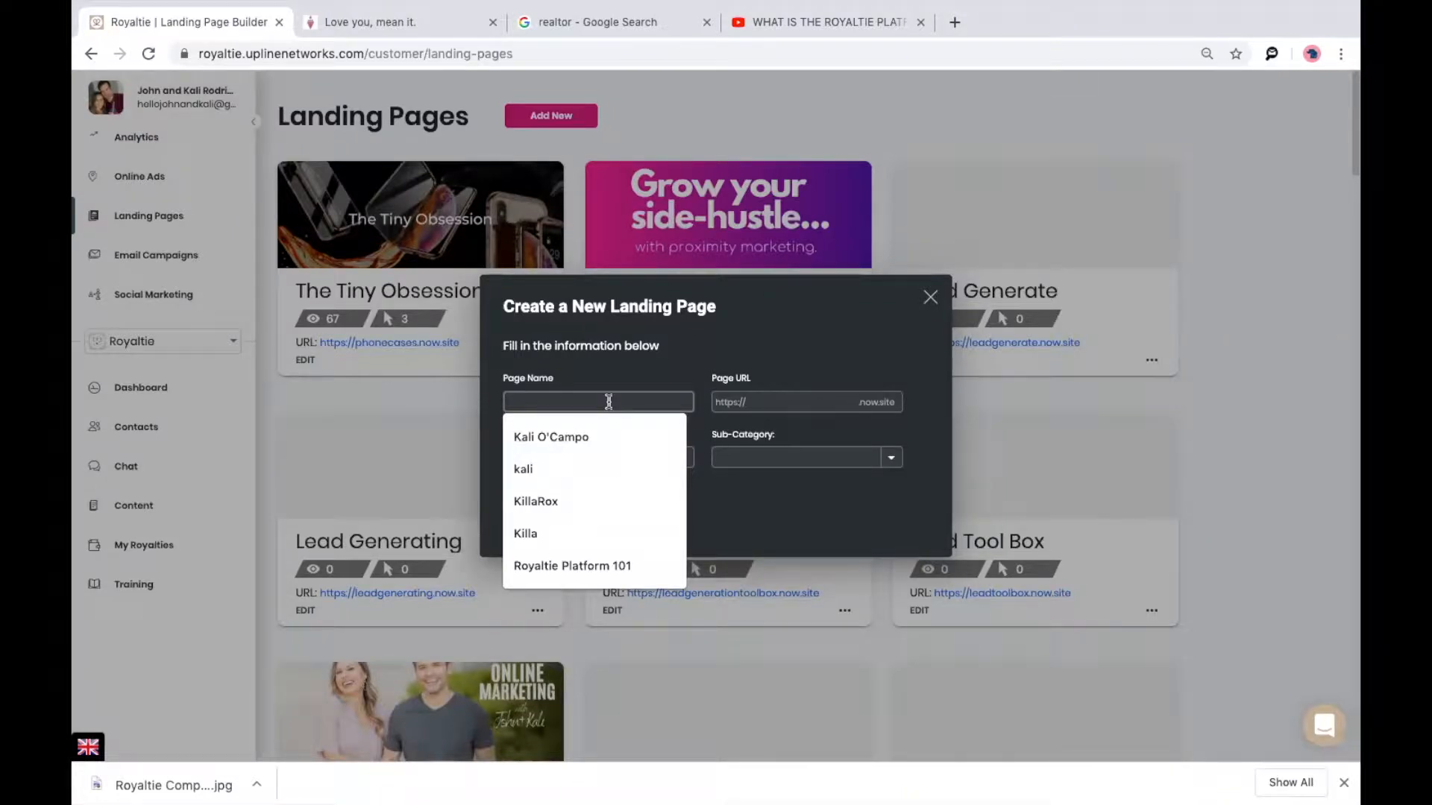
type("Frisc")
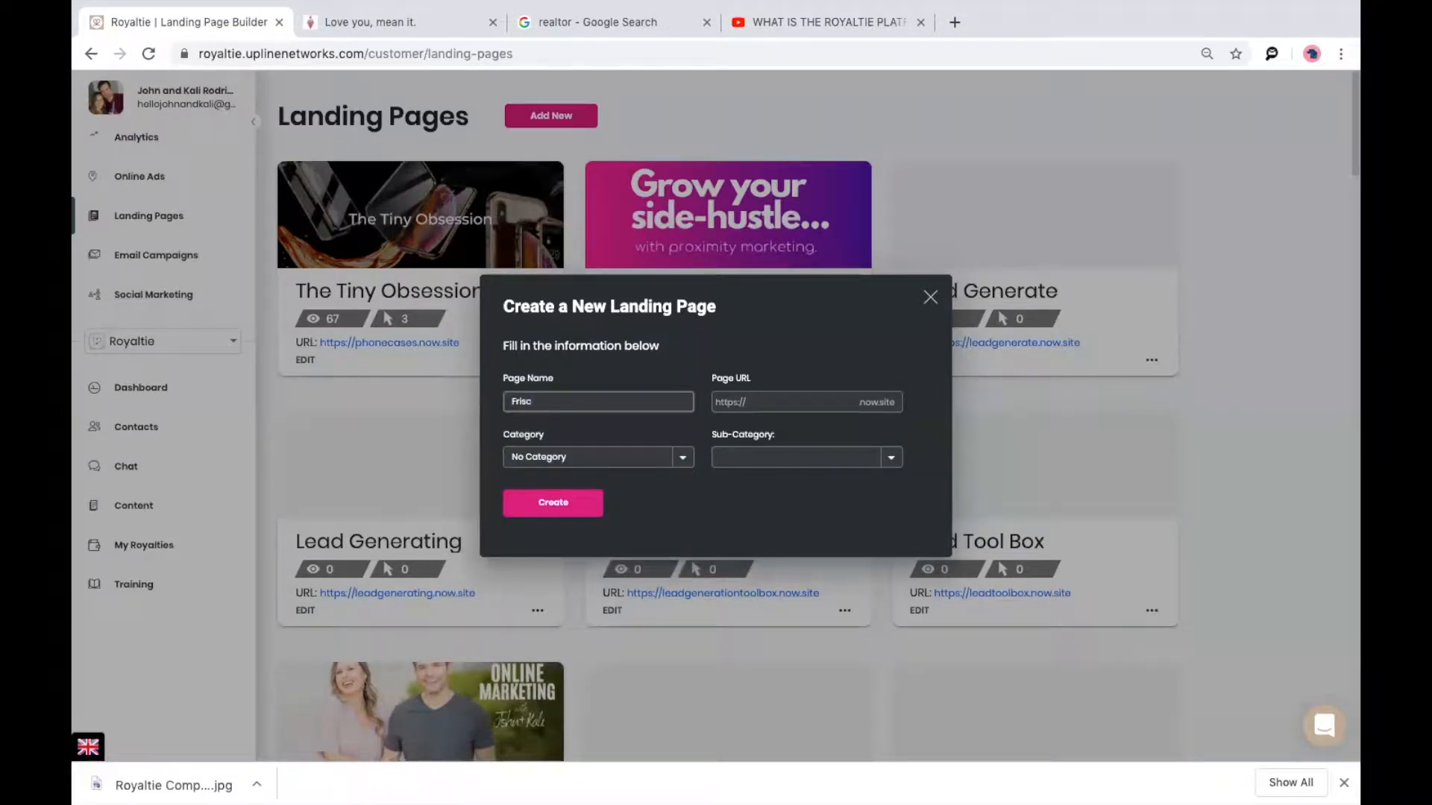
type("o Realtor")
left_click(870, 404)
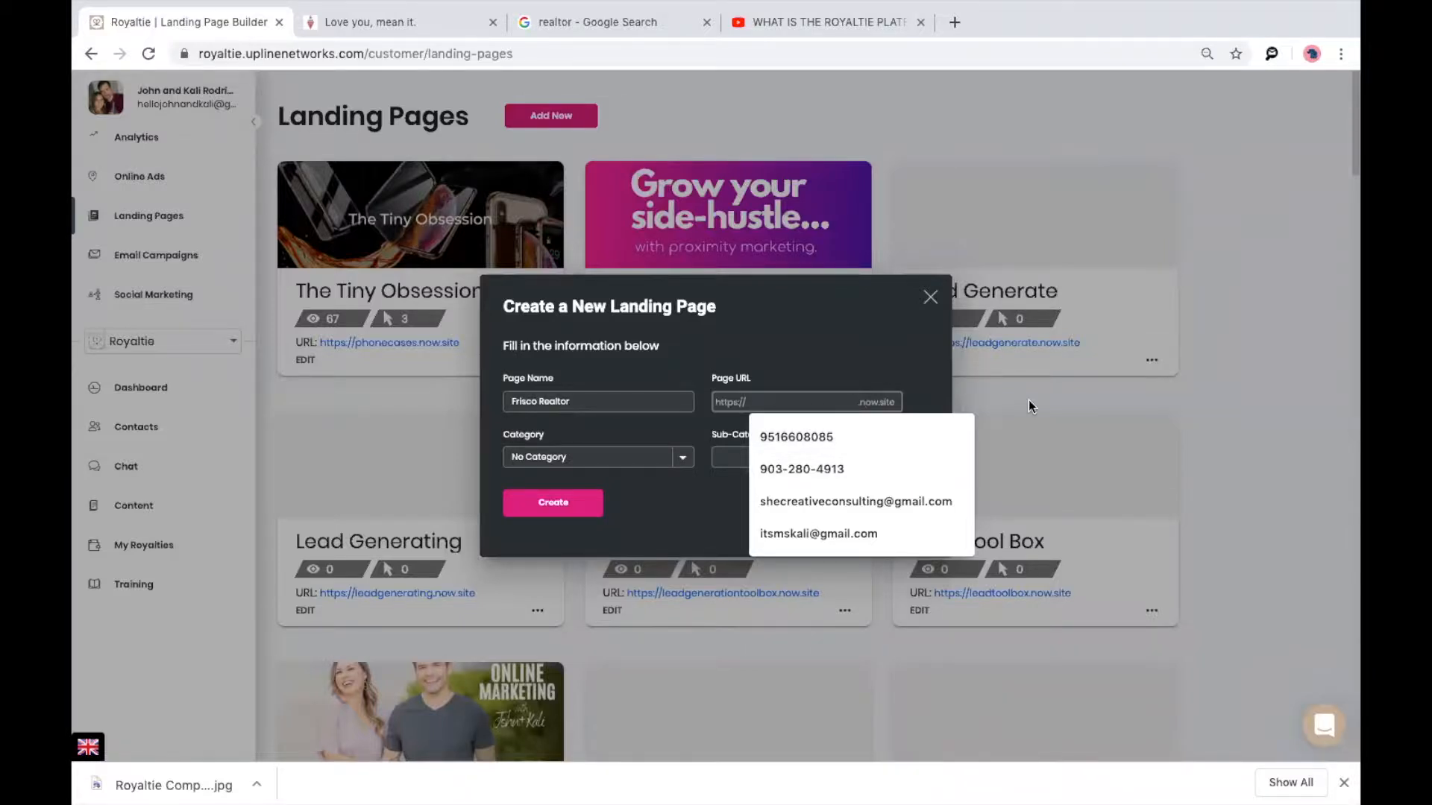
type("frsic")
key("BackSpace")
type("sc")
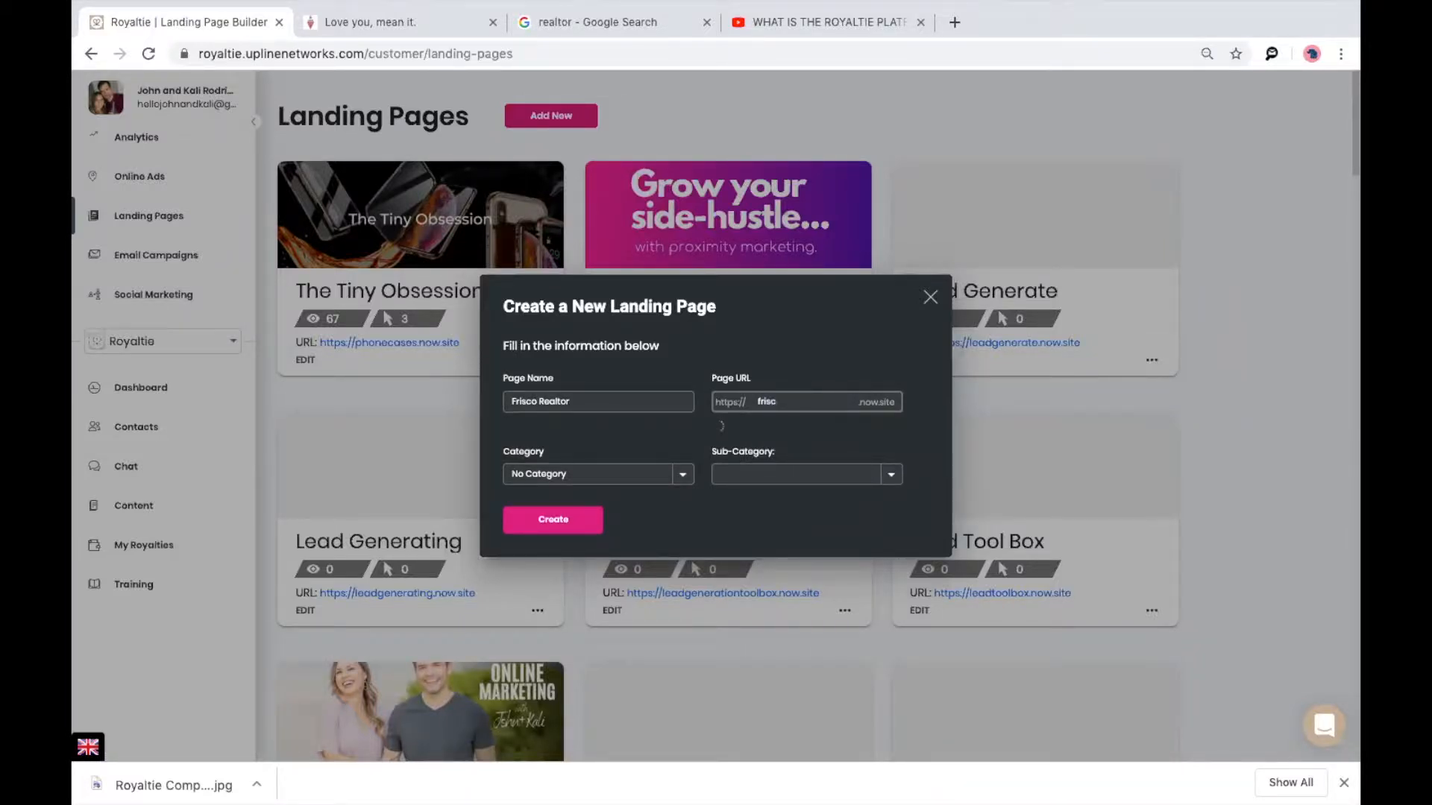
type("orealtorhashomes")
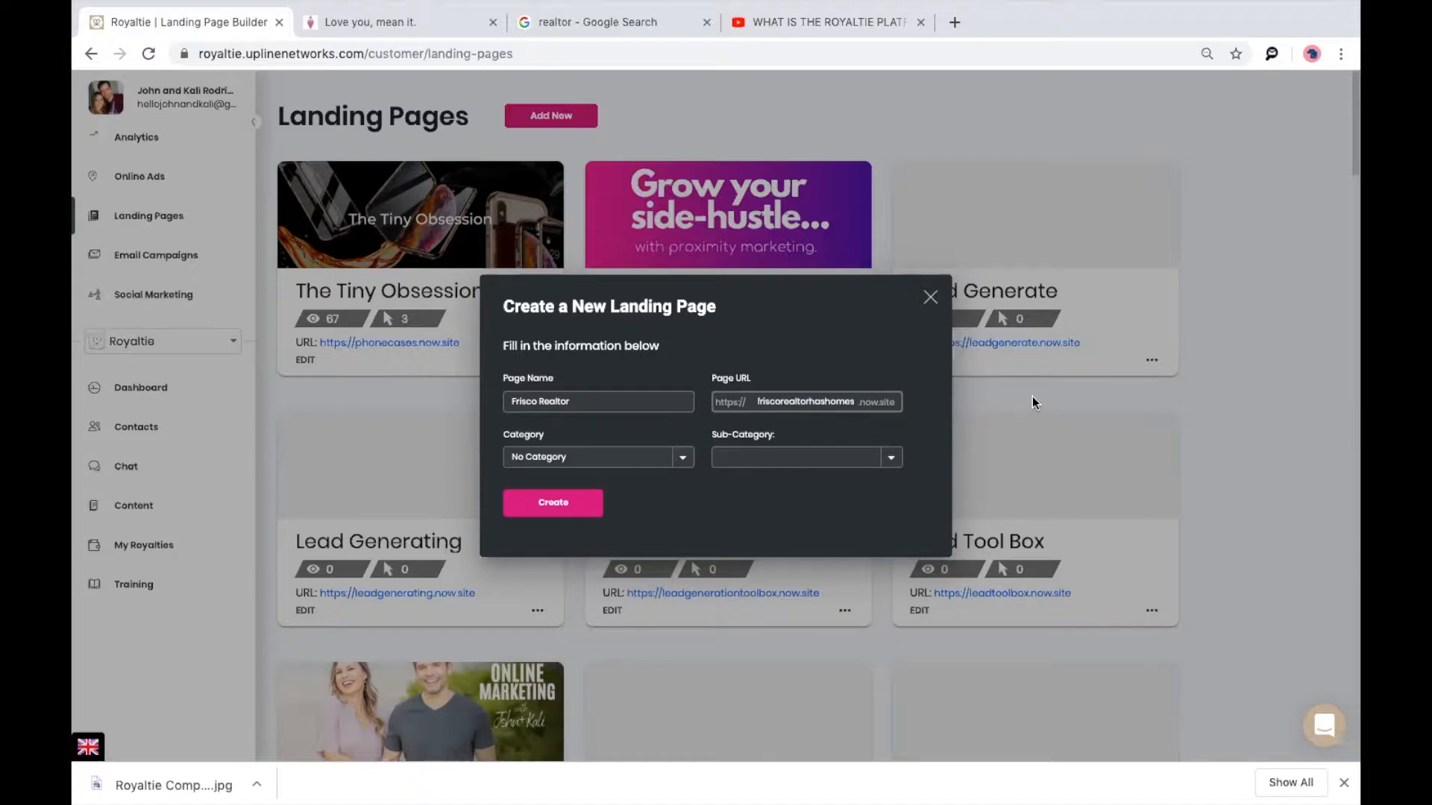
Set category Real Estate and sub-category Buy/Sell Homes, then create the page.
left_click(669, 457)
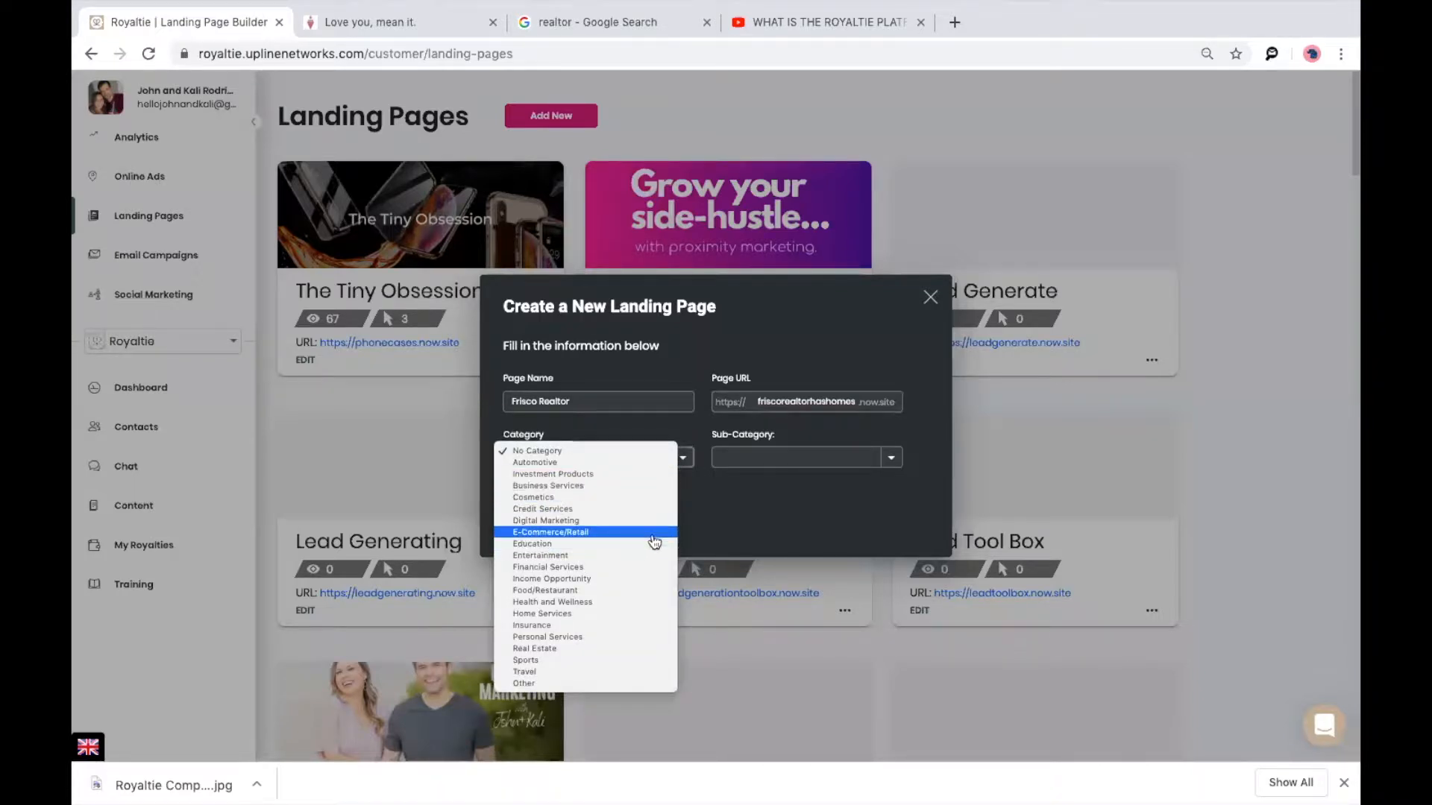
left_click(638, 649)
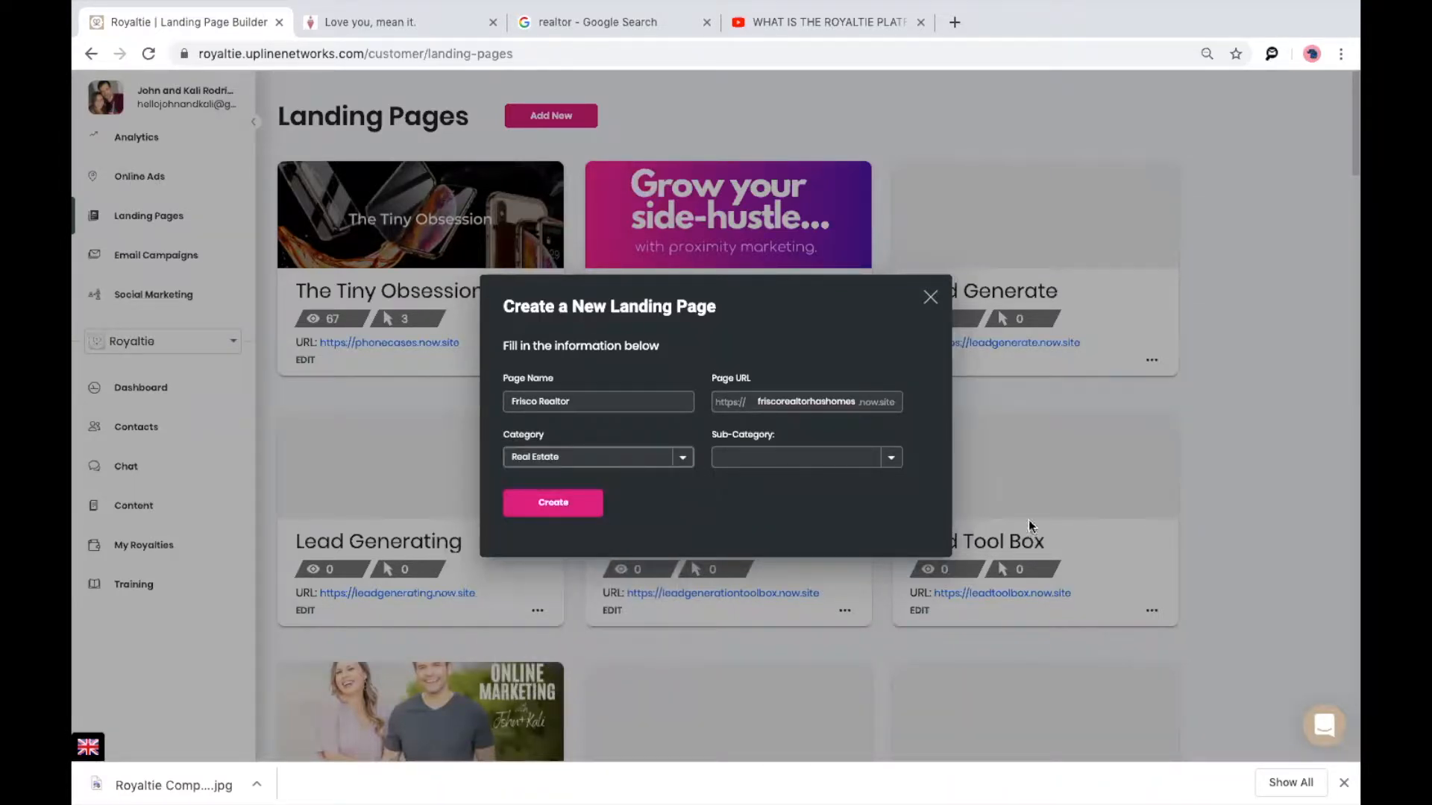
left_click(889, 458)
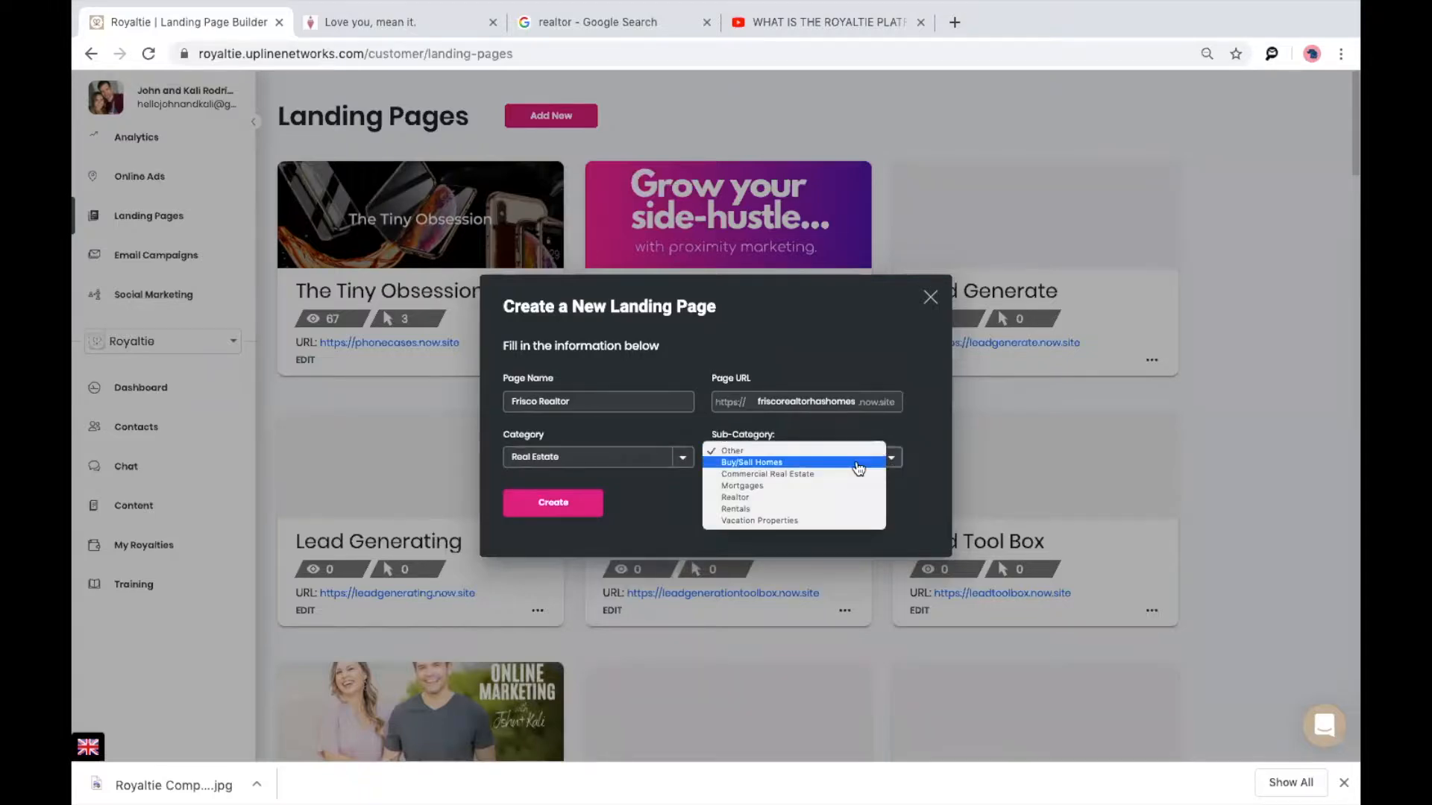
left_click(859, 467)
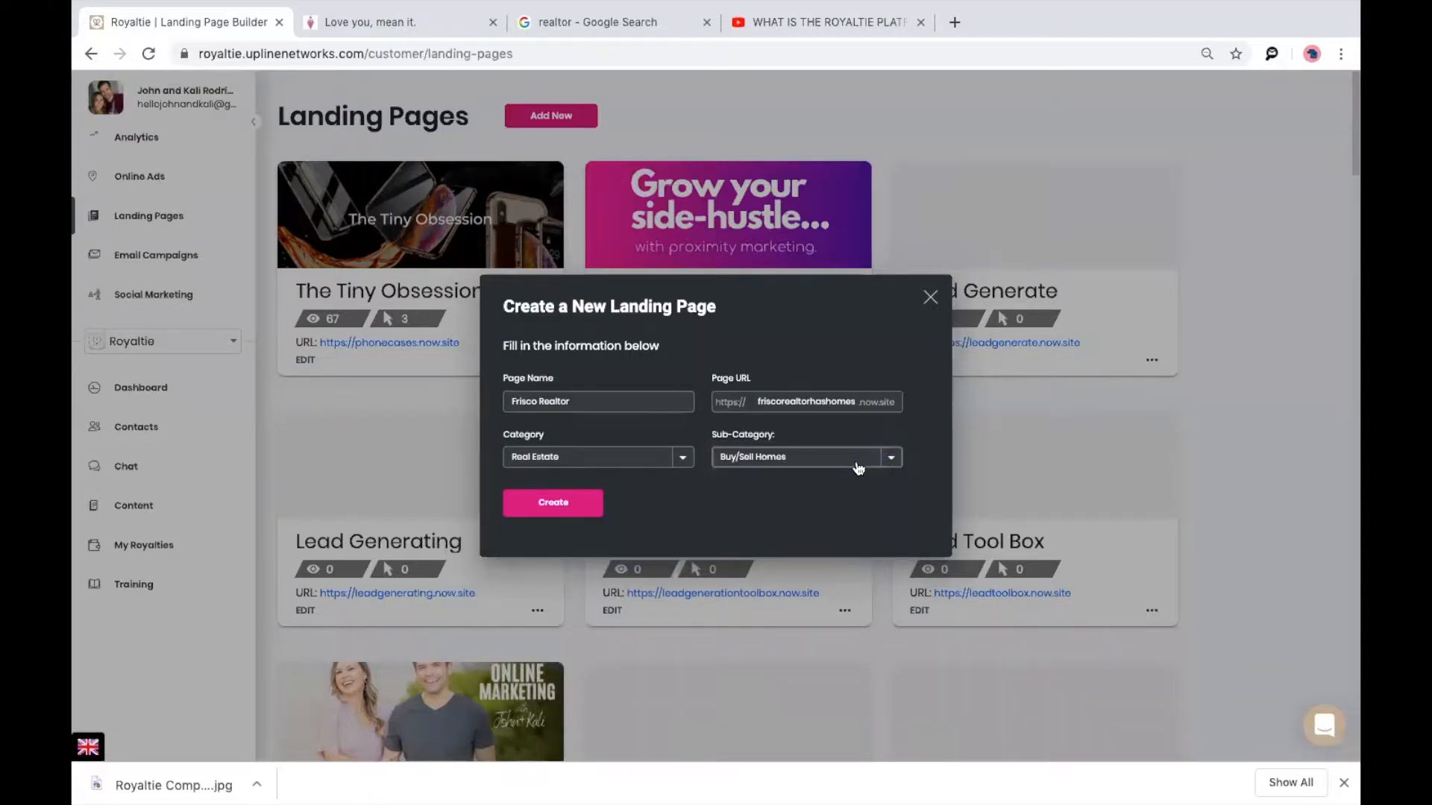
left_click(587, 515)
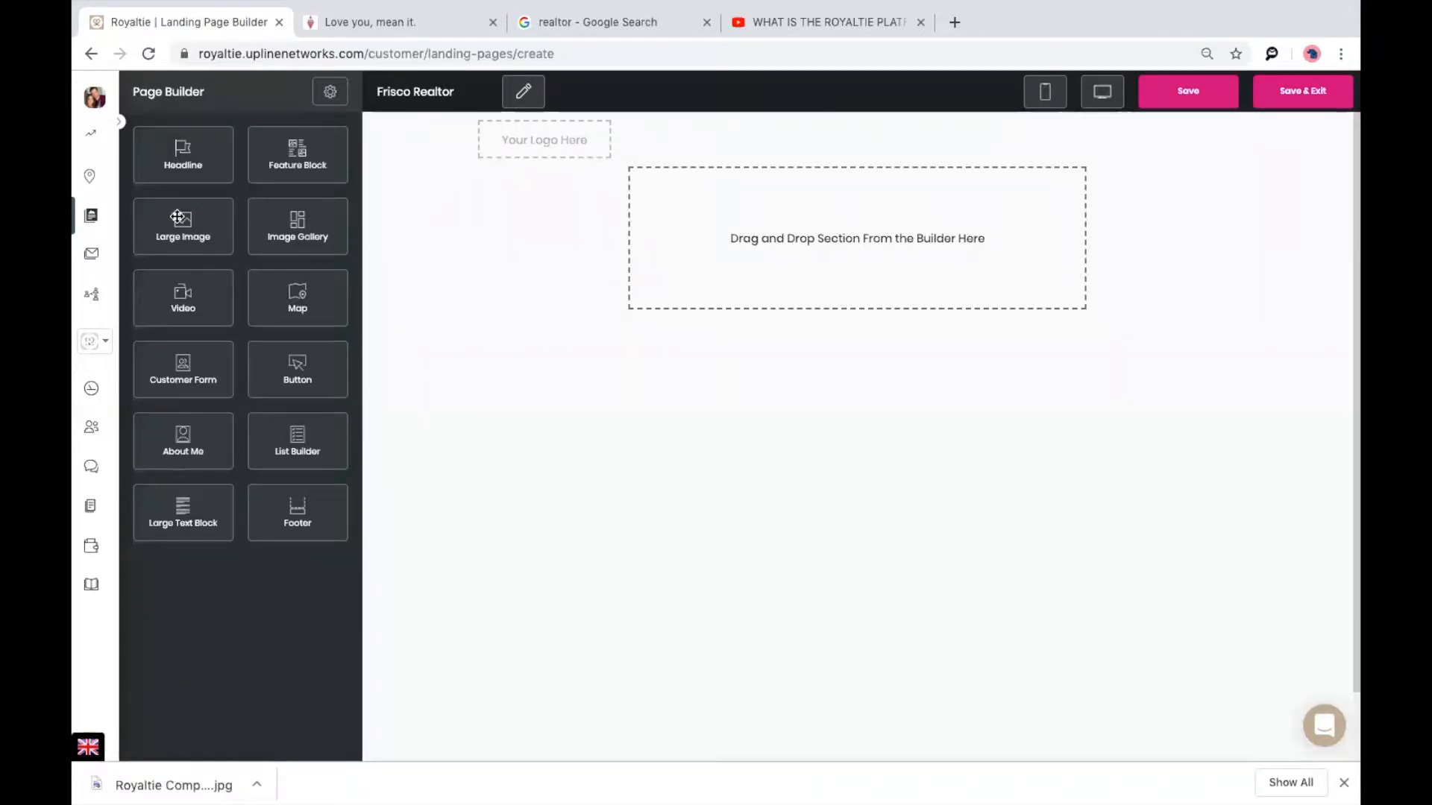
Add a Large Image section showing the uploaded Frisco Home (2).png house photo.
left_click_drag(177, 216, 782, 220)
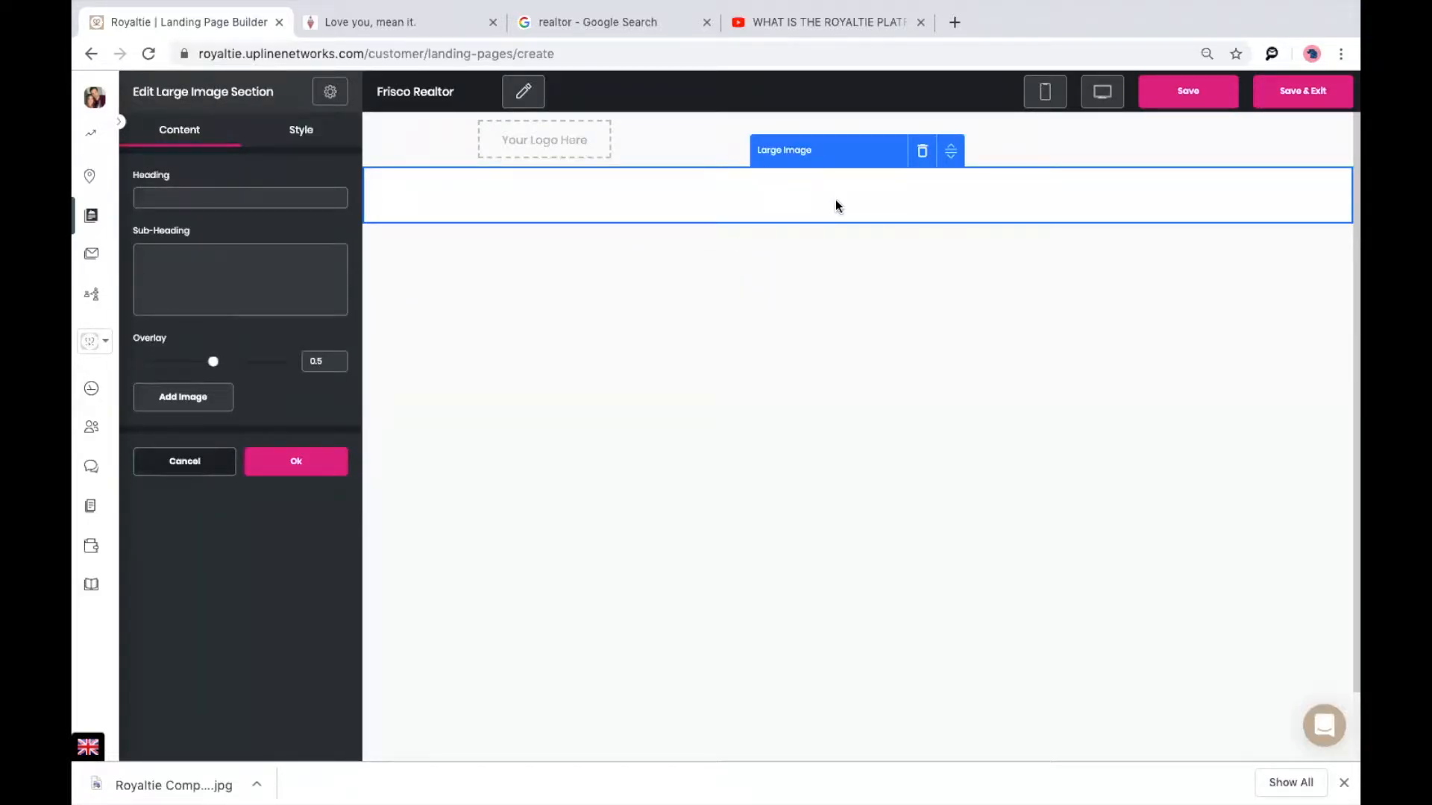
left_click(170, 408)
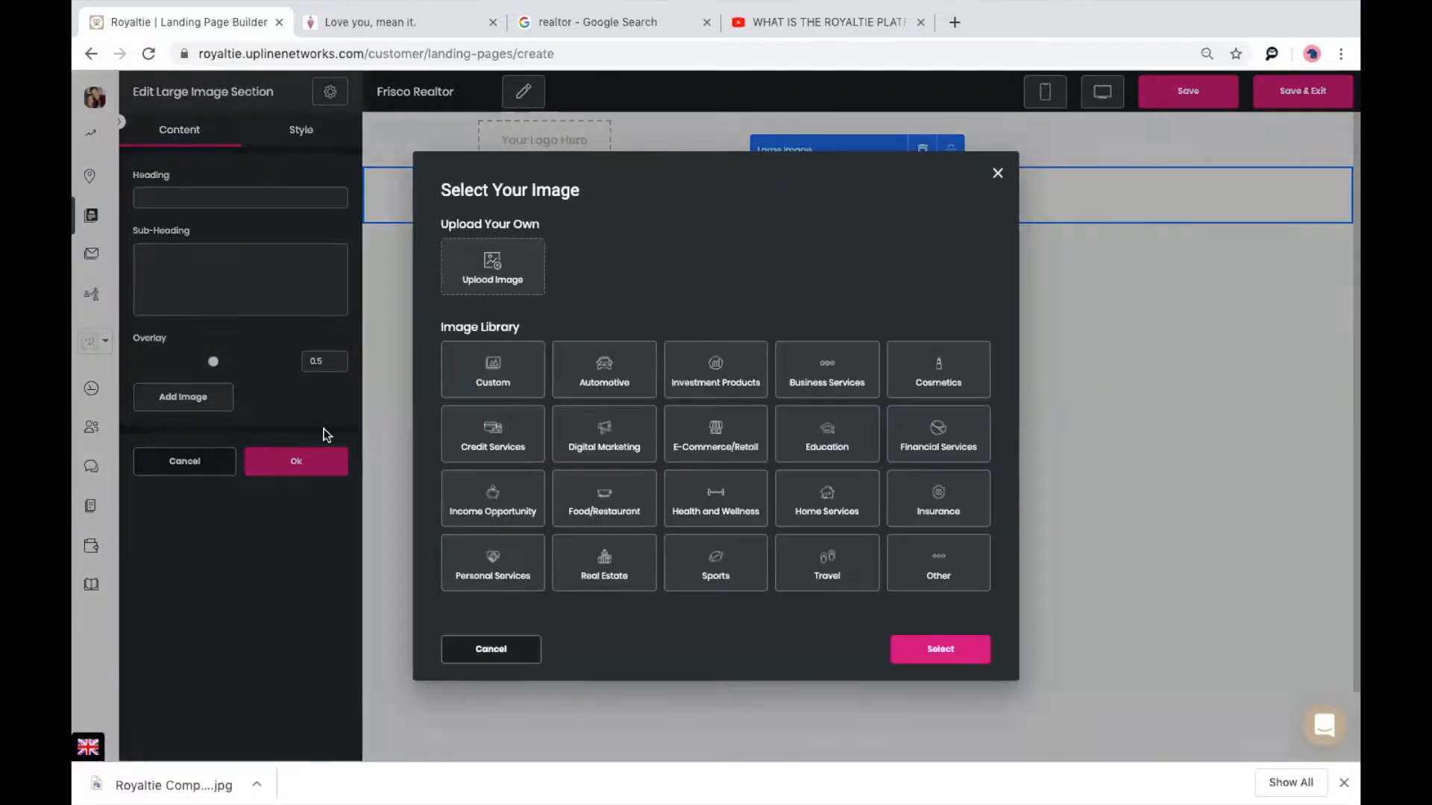
left_click(485, 268)
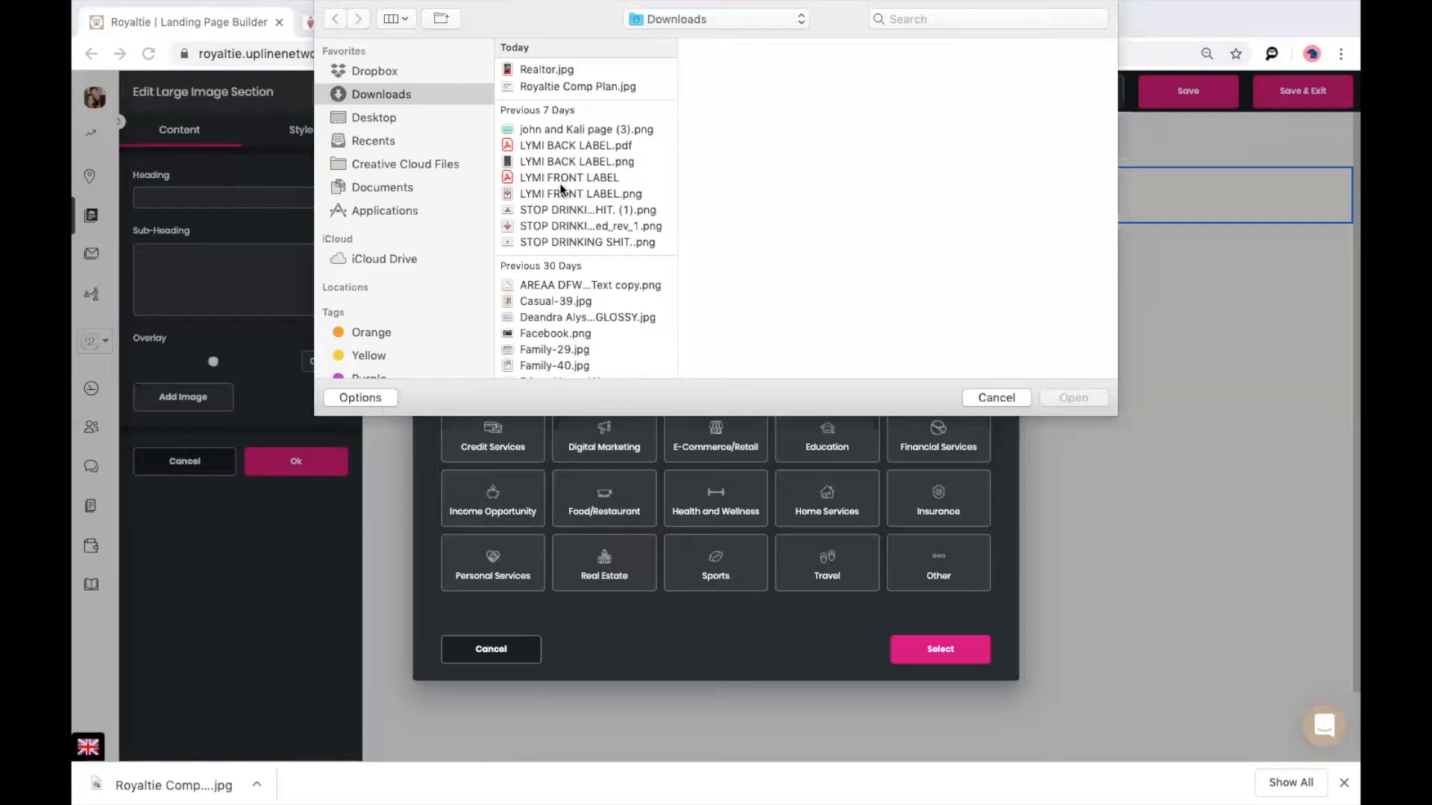
scroll(561, 186, "down", 5)
scroll(565, 359, "down", 2)
left_click(578, 225)
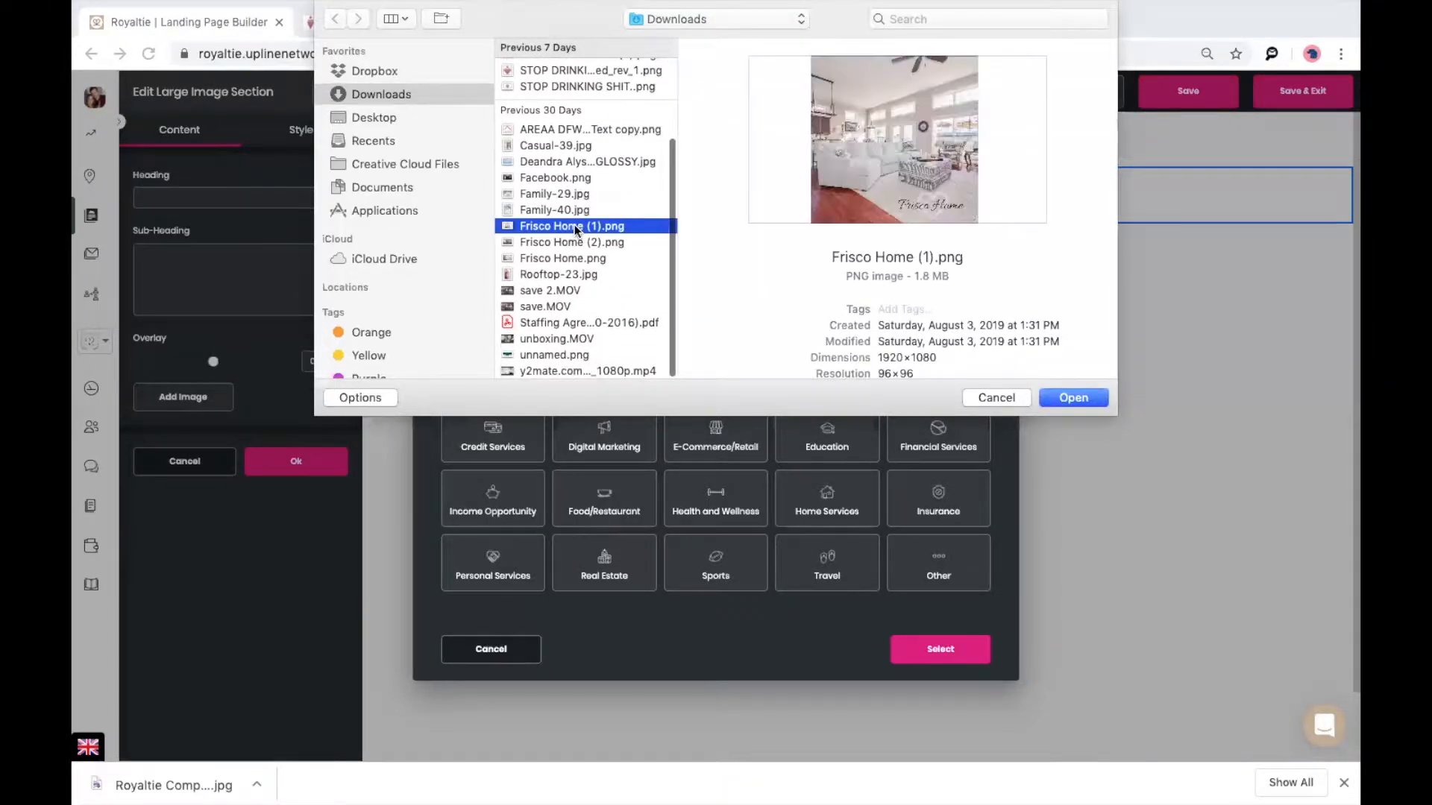
left_click(570, 241)
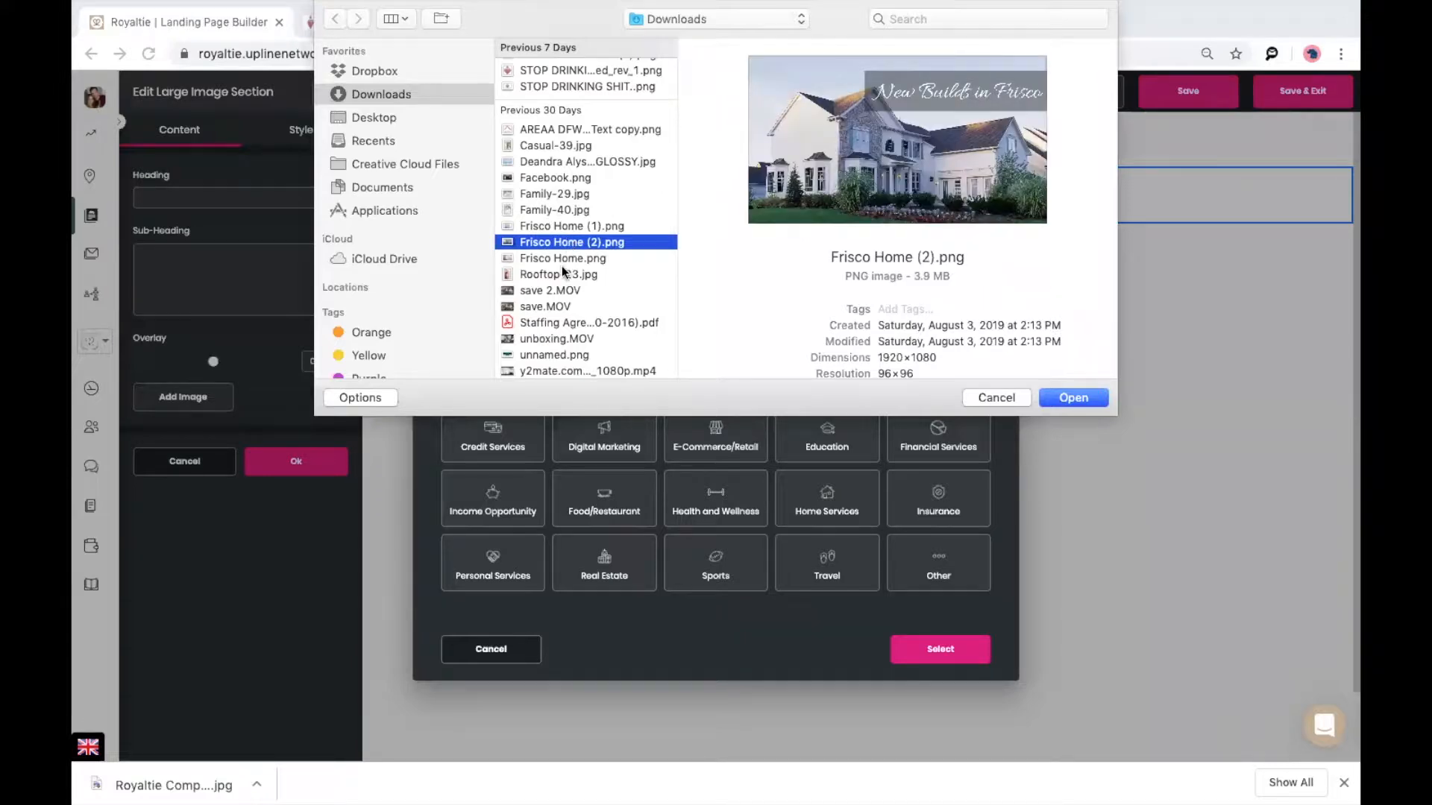
double_click(566, 246)
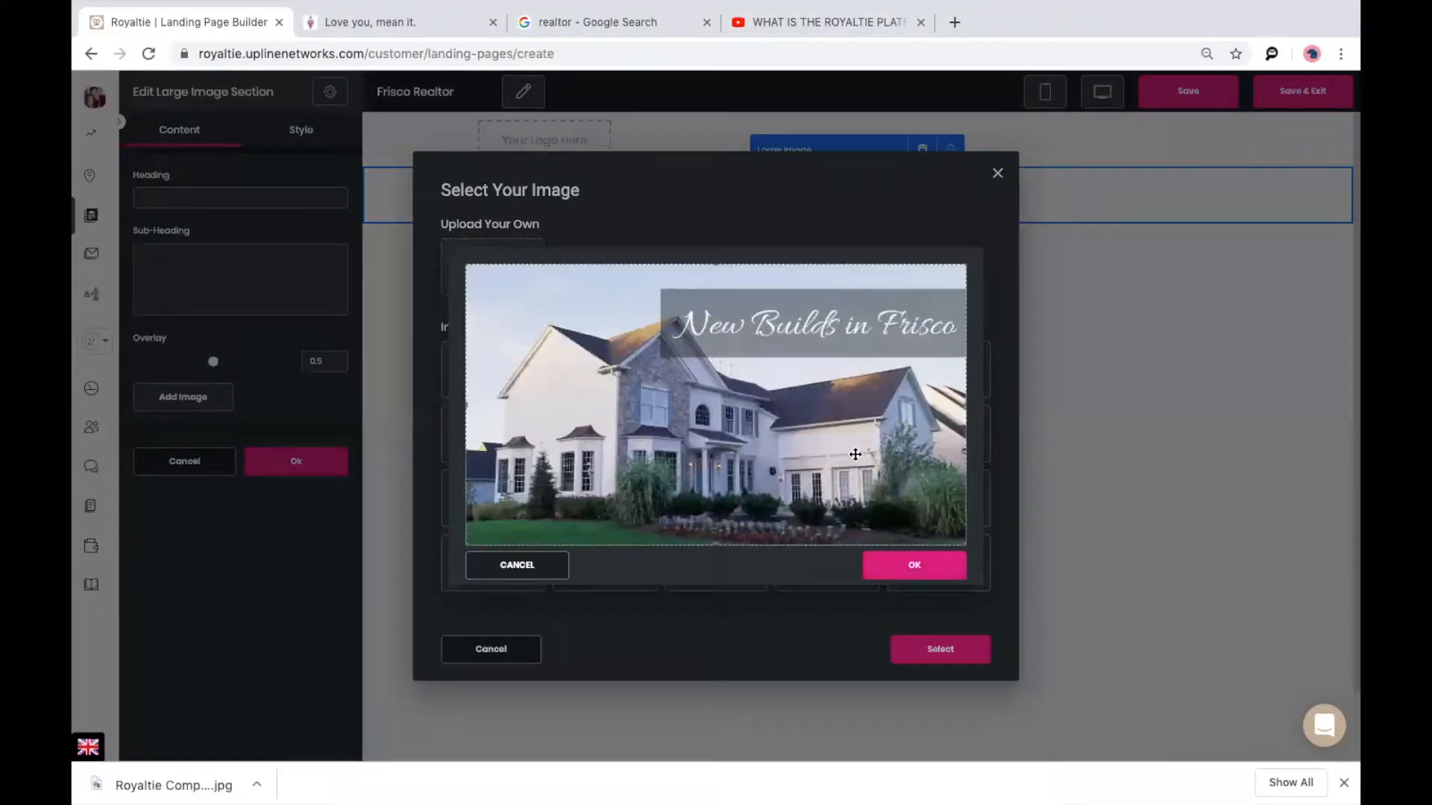
left_click(935, 577)
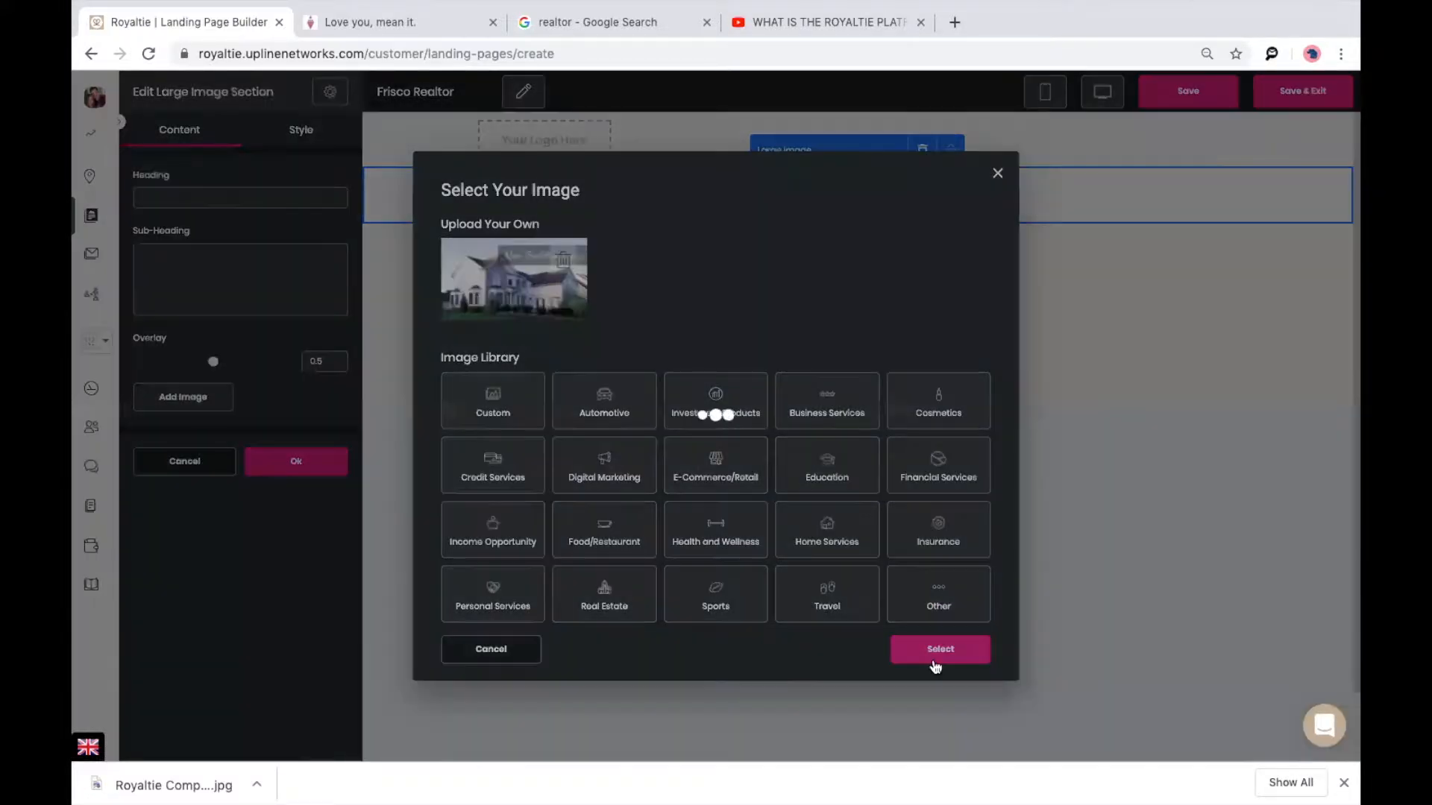
left_click(933, 659)
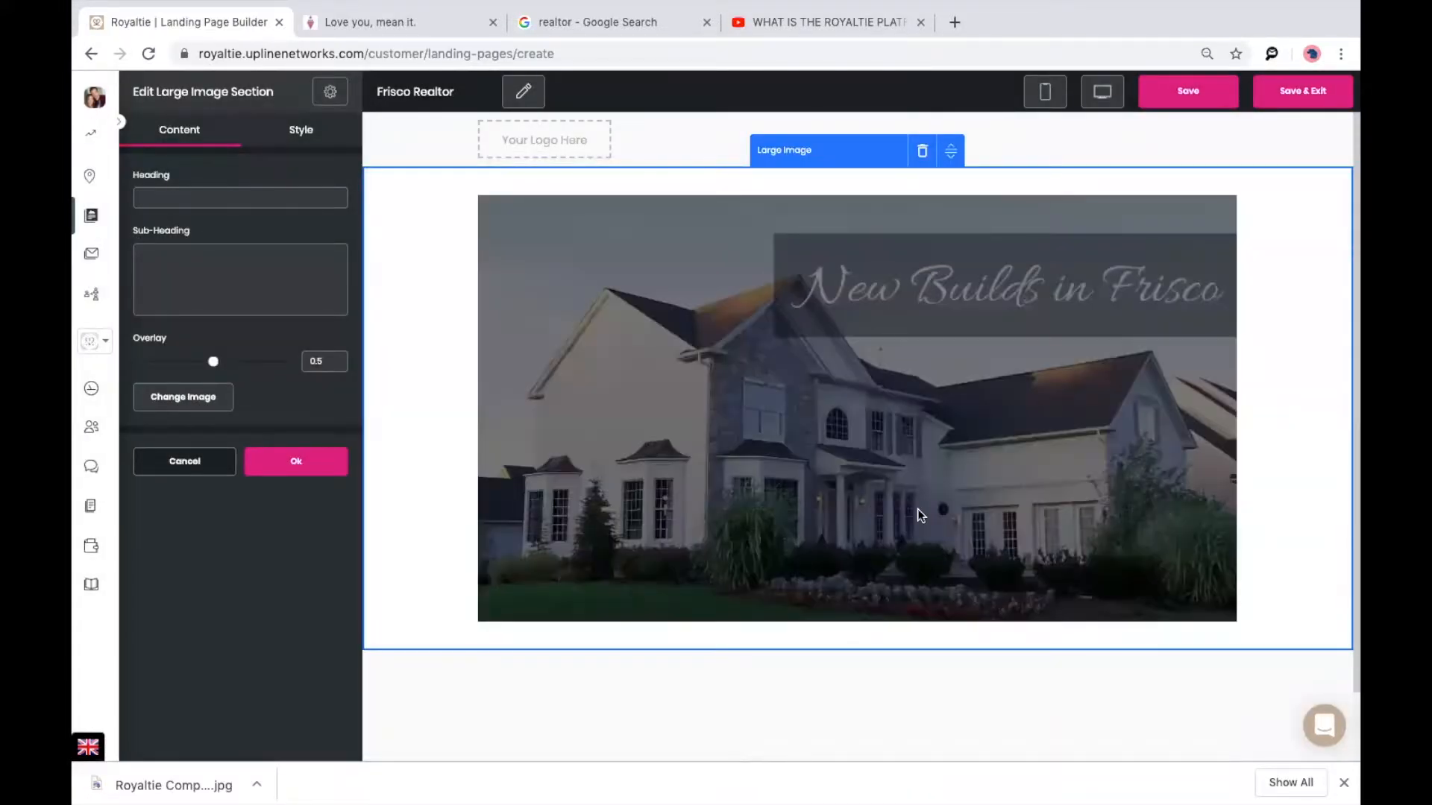
Remove the photo overlay, set top and bottom padding to 0, and make the background full width.
left_click_drag(214, 361, 133, 361)
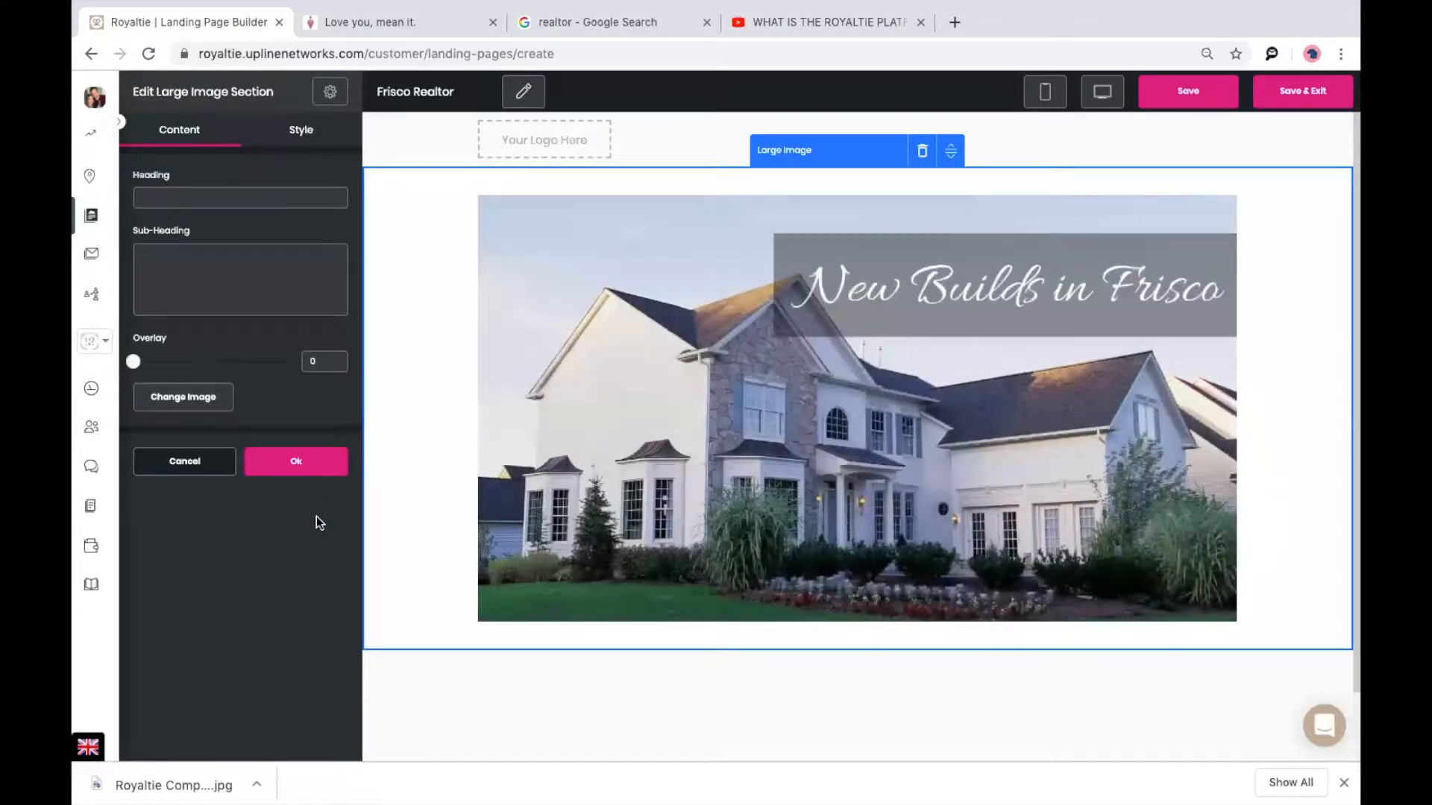
left_click(302, 142)
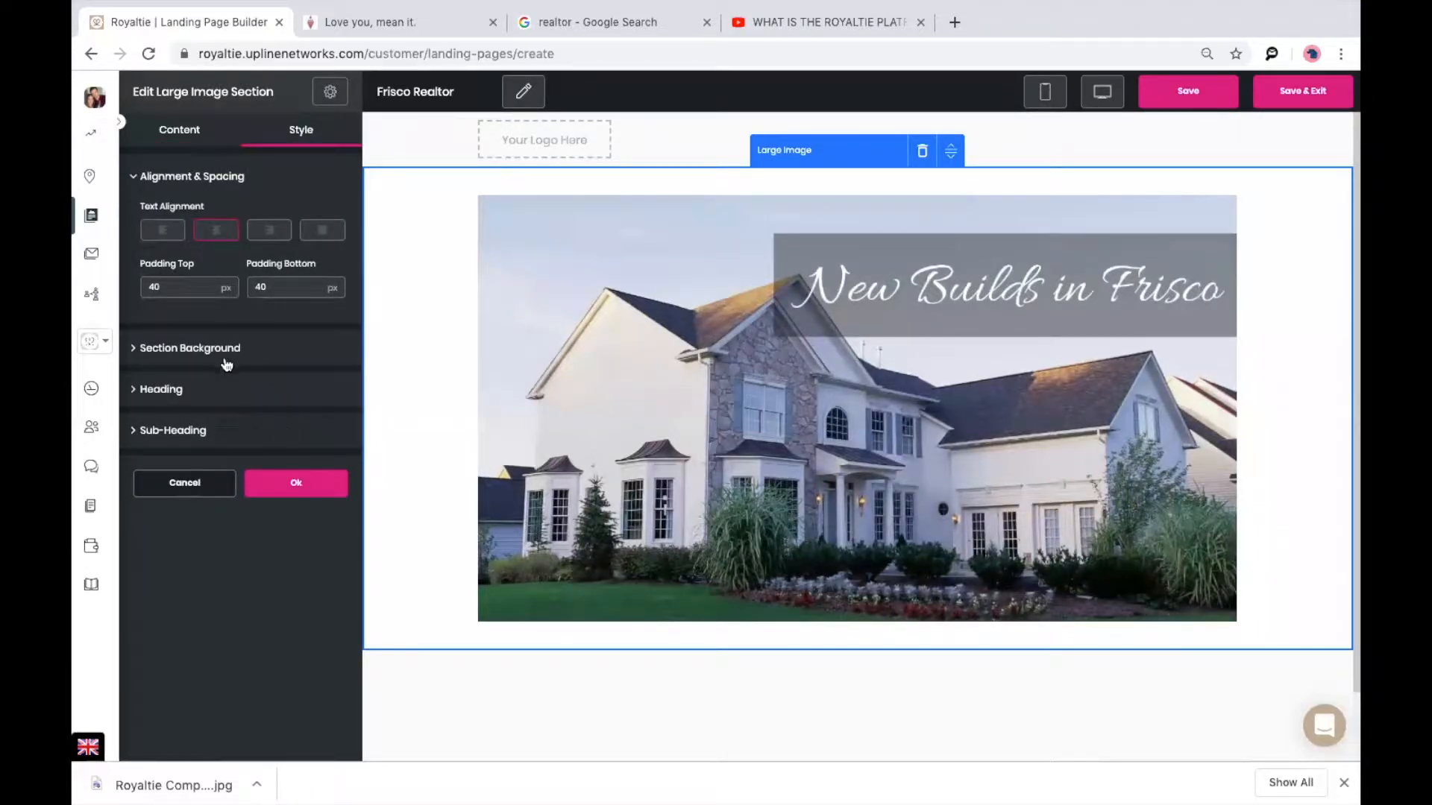
double_click(183, 287)
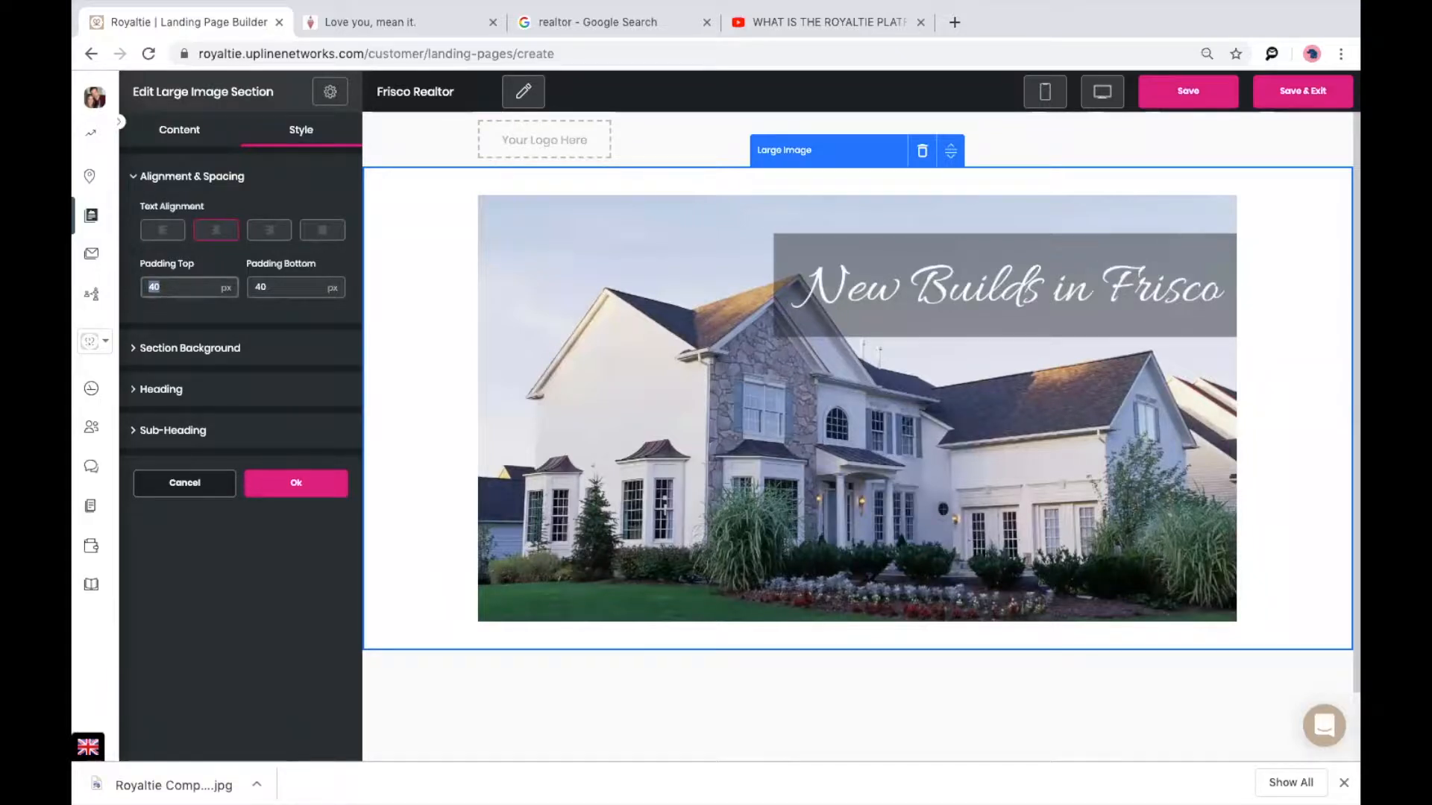
type("0")
double_click(274, 289)
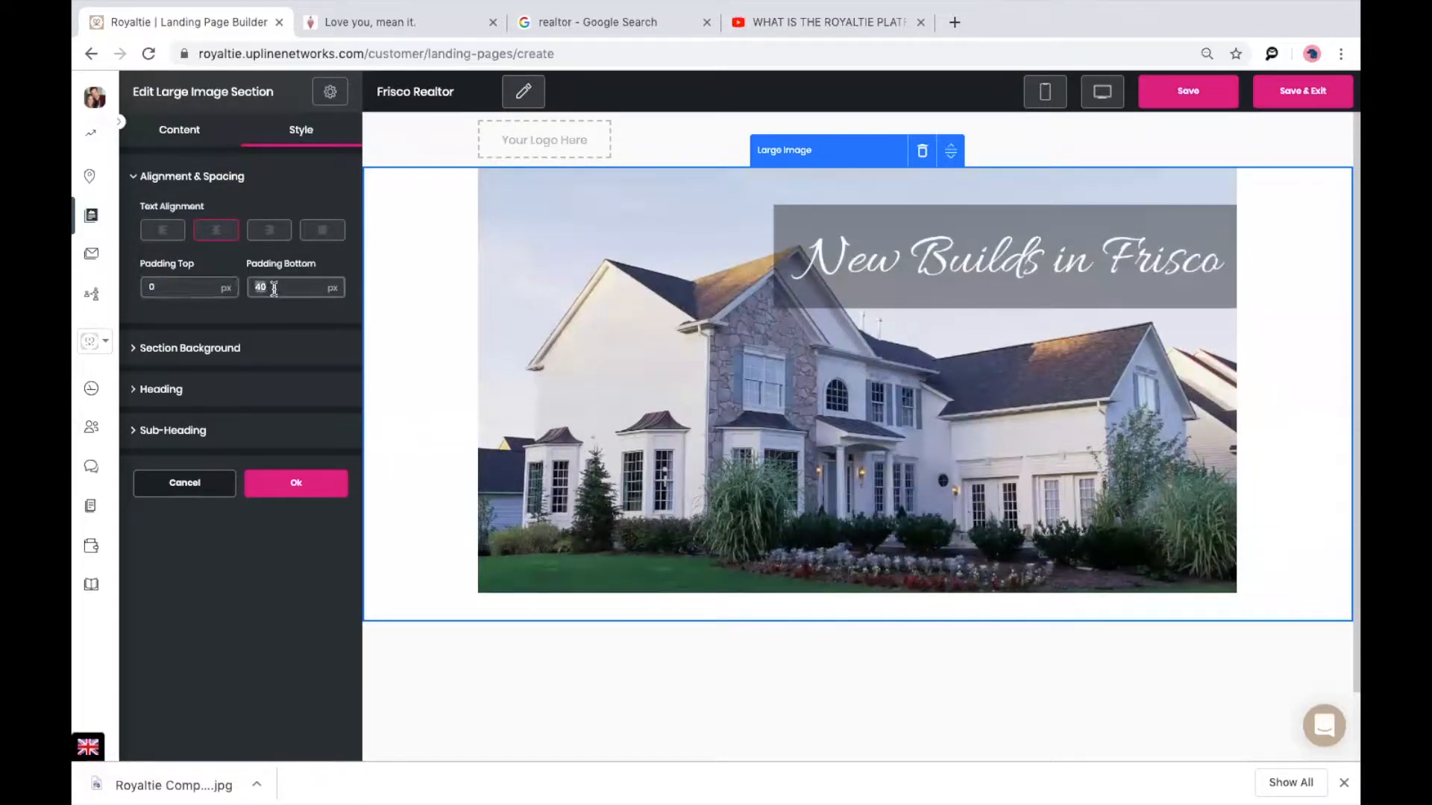
type("0")
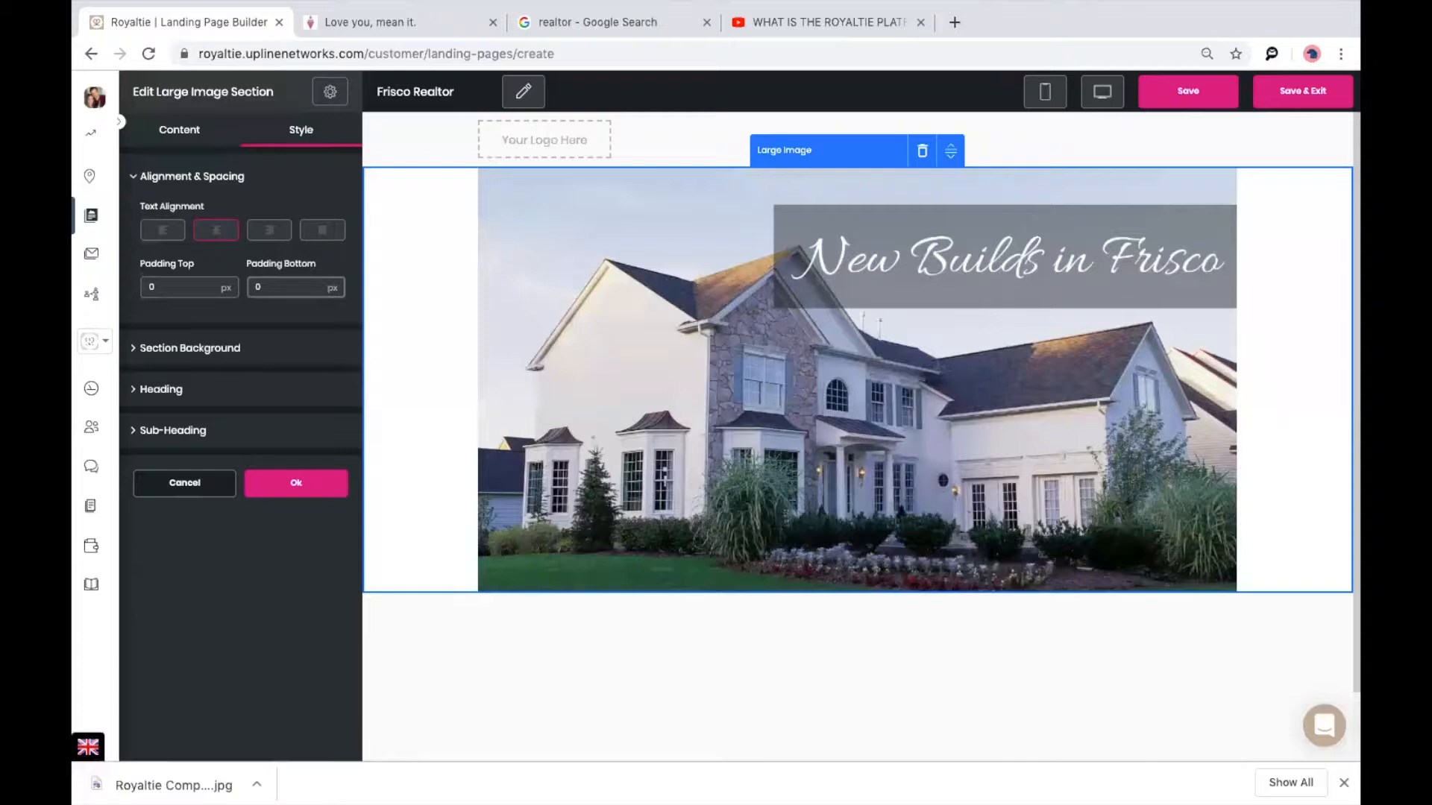
left_click(191, 346)
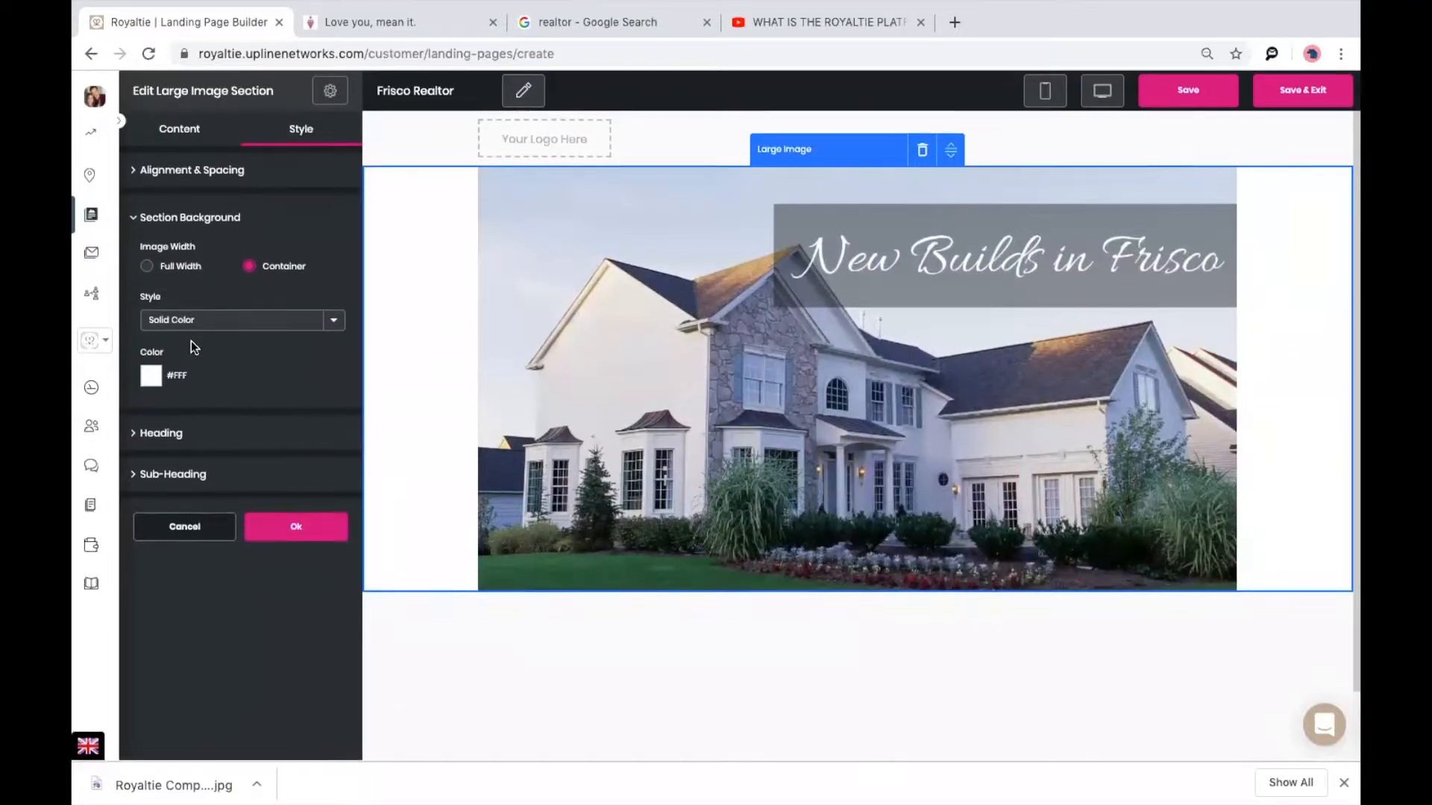
left_click(147, 267)
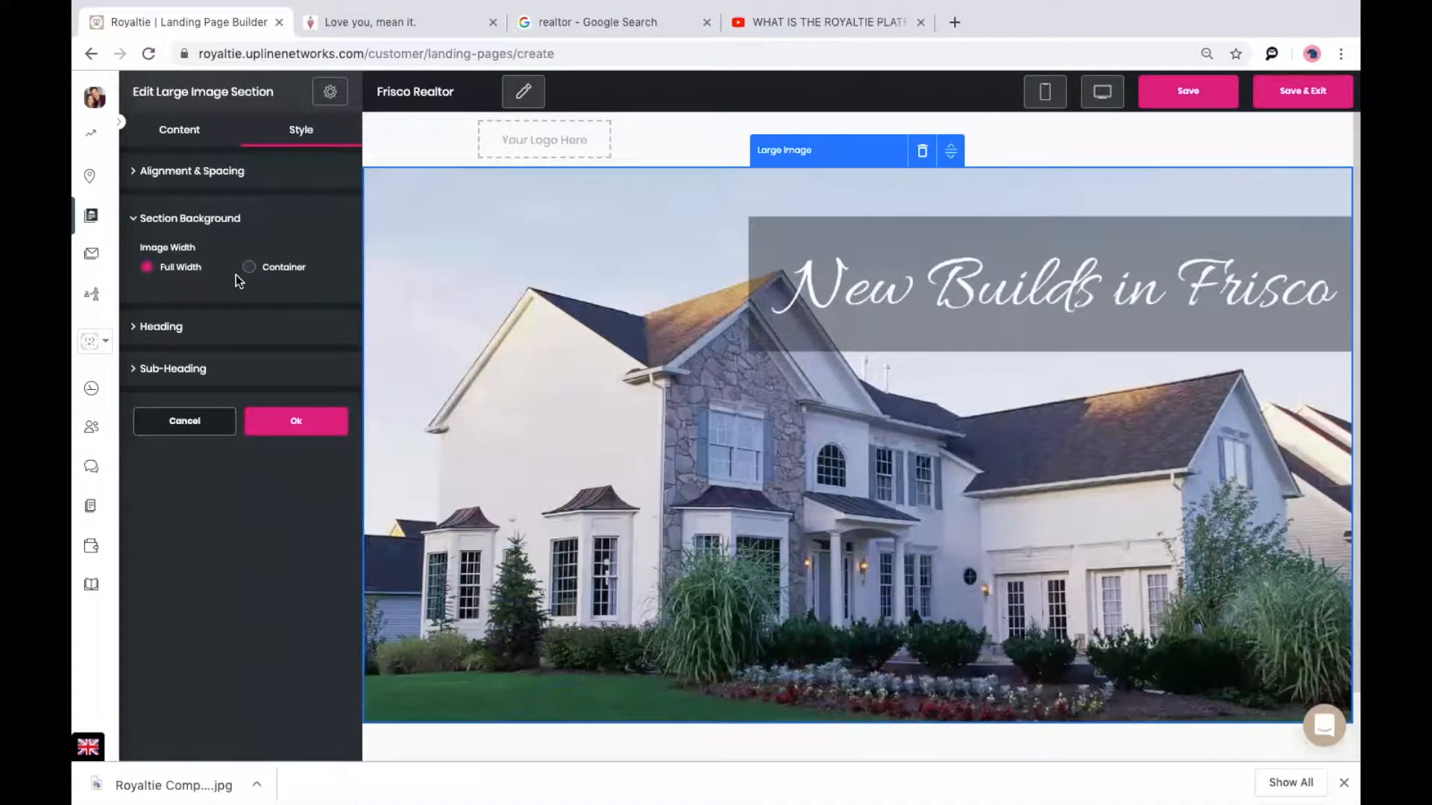
left_click(275, 435)
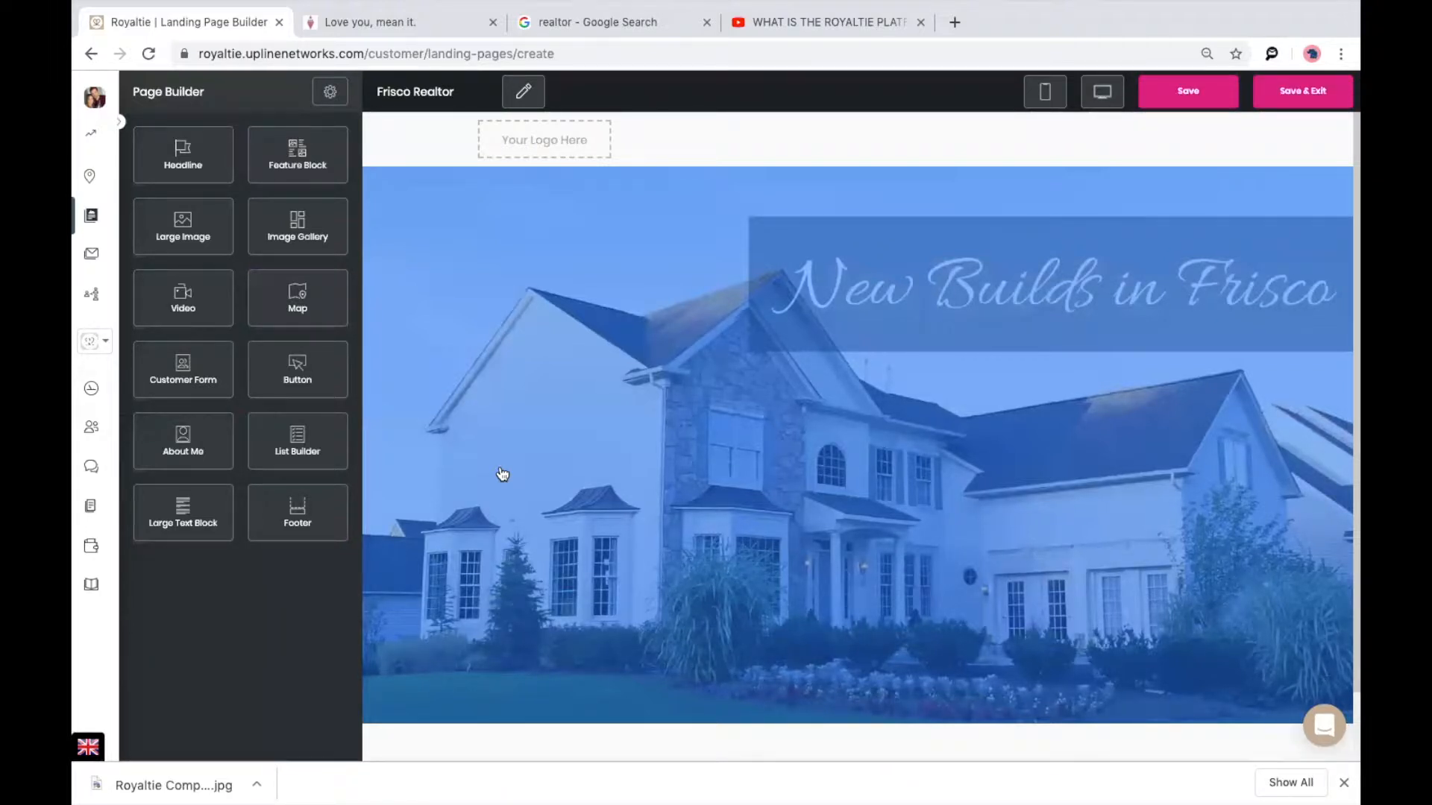
Add a Customer Form below the hero headed 'Enter to win a gift card!' with sub-heading 'More info coming!'.
scroll(502, 475, "down", 1)
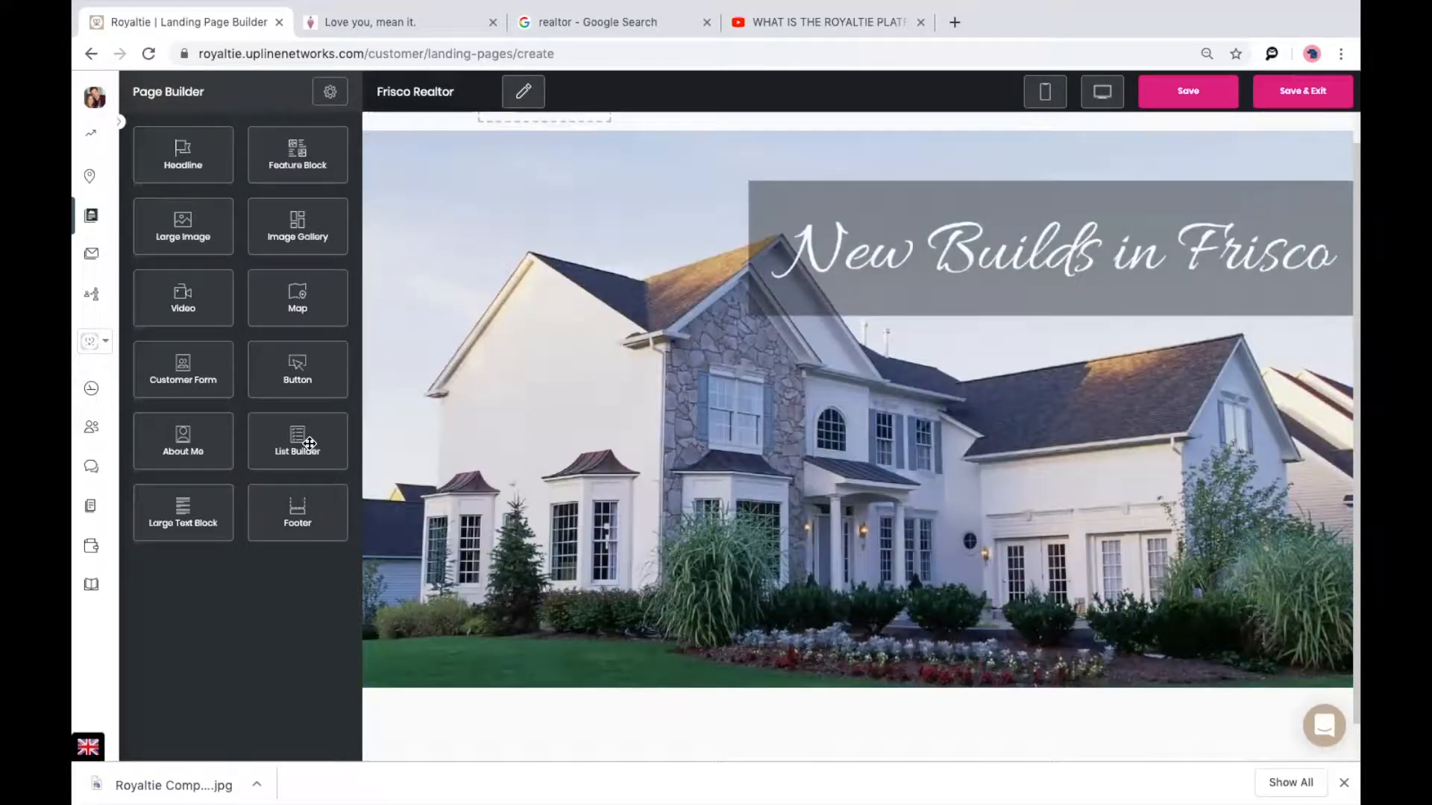
left_click_drag(177, 384, 876, 702)
scroll(822, 573, "down", 2)
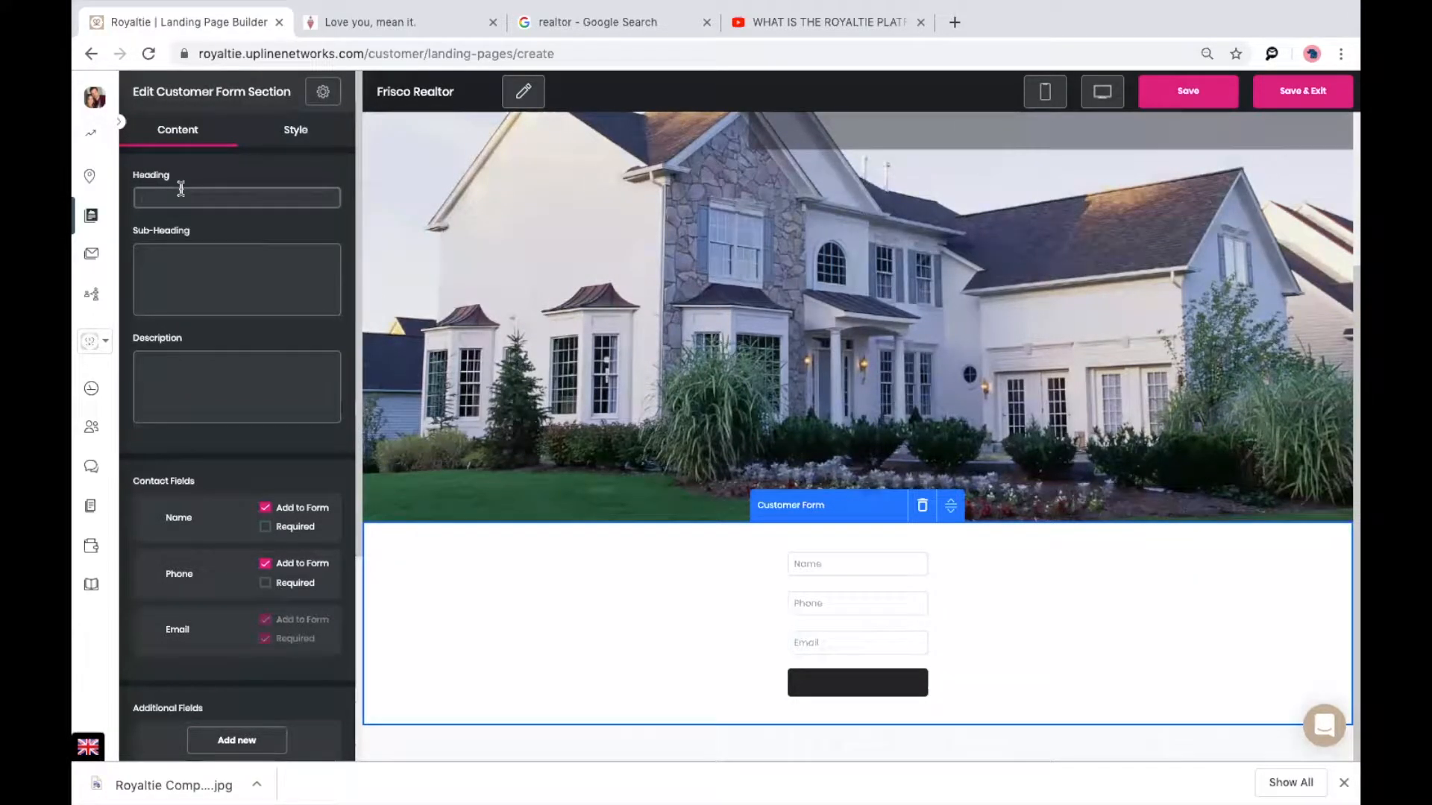
type("En")
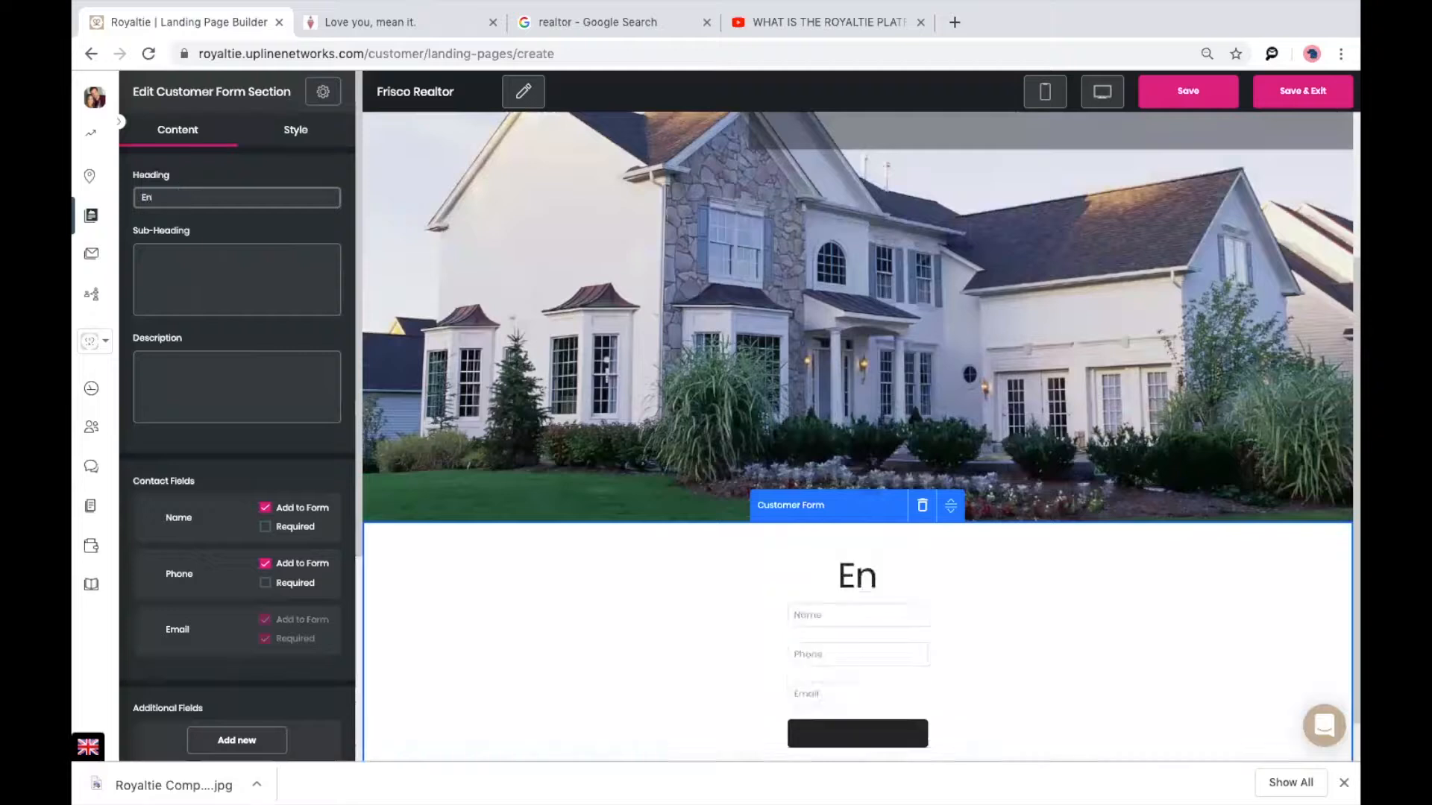
type("ter to win a gift ca")
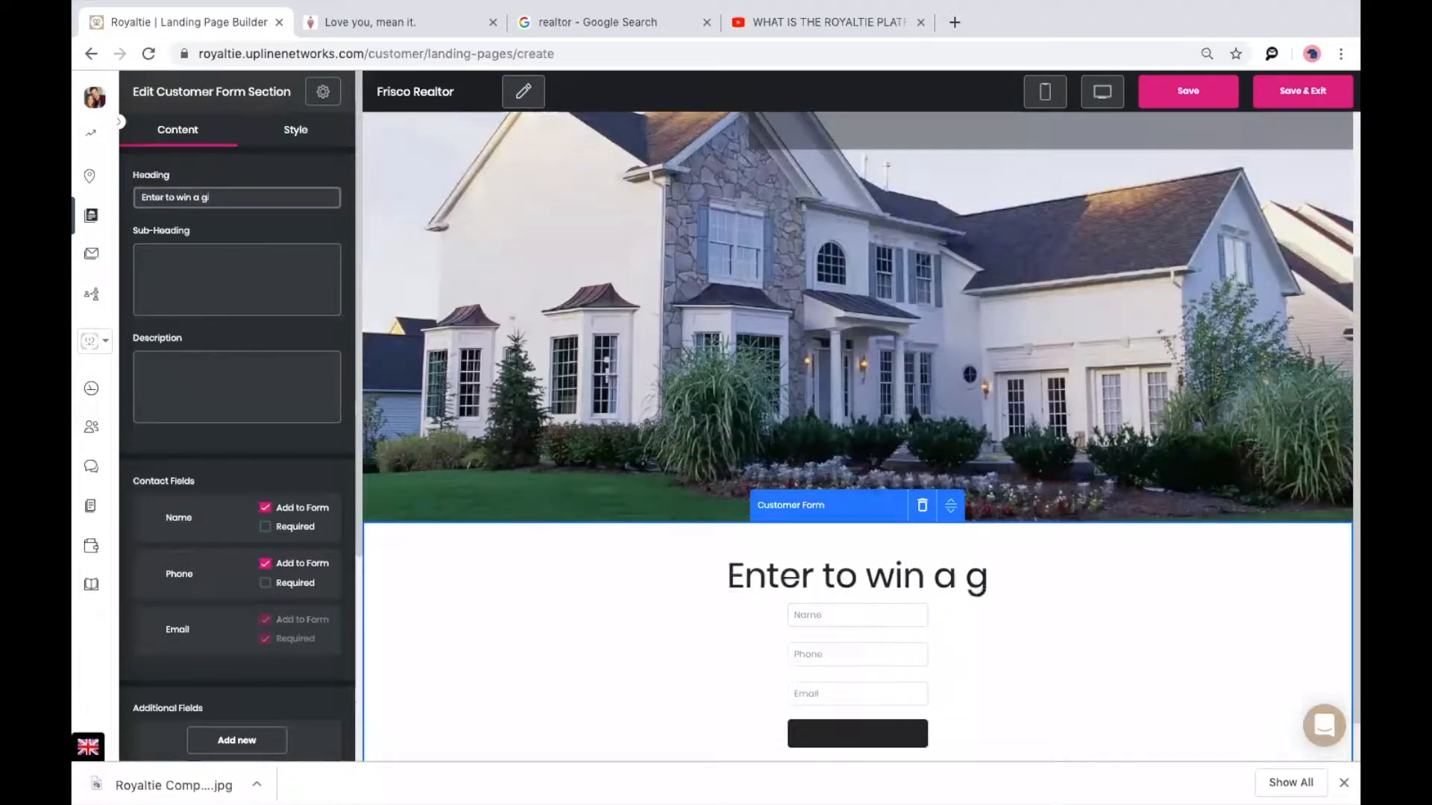
type("rd!")
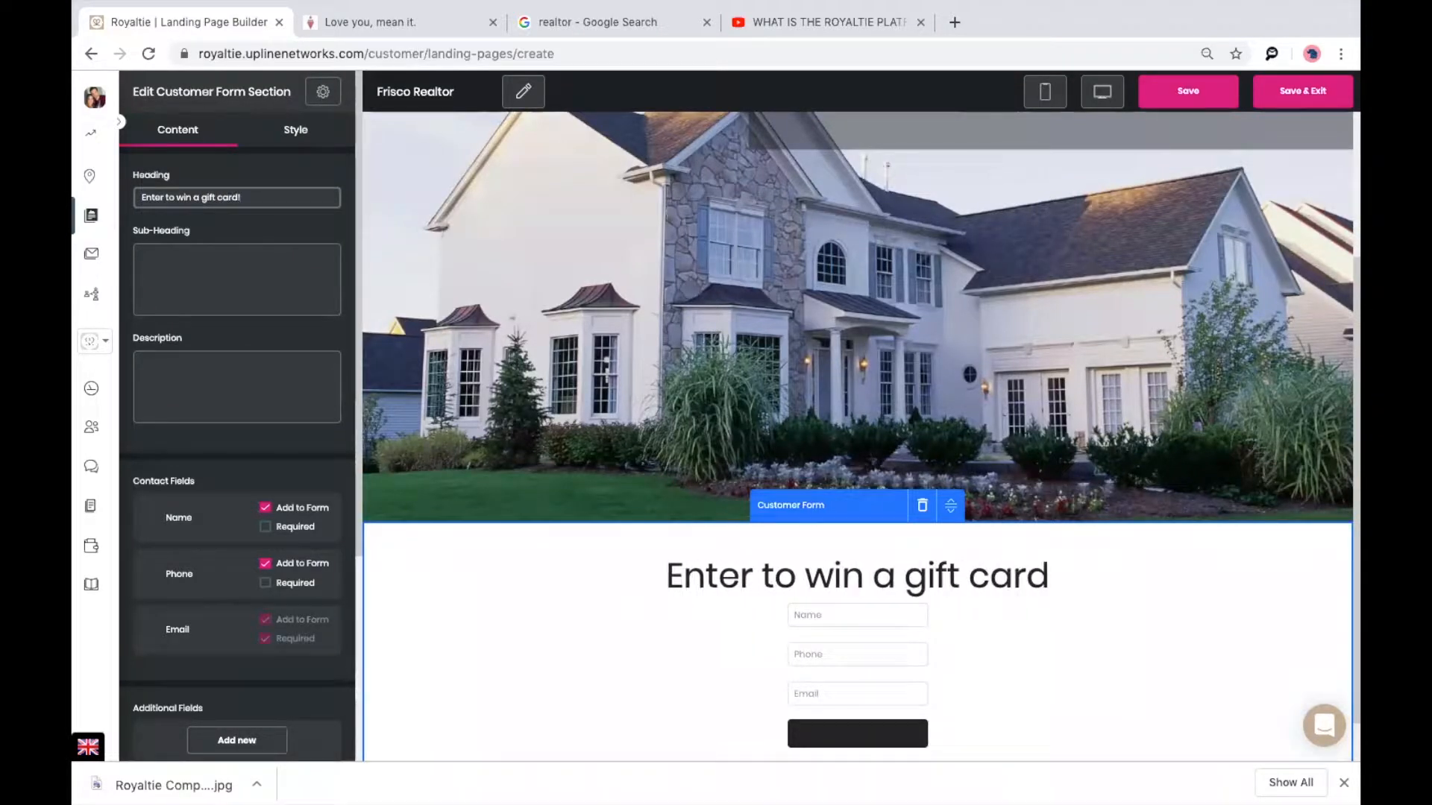
left_click(240, 265)
type("More info coming!")
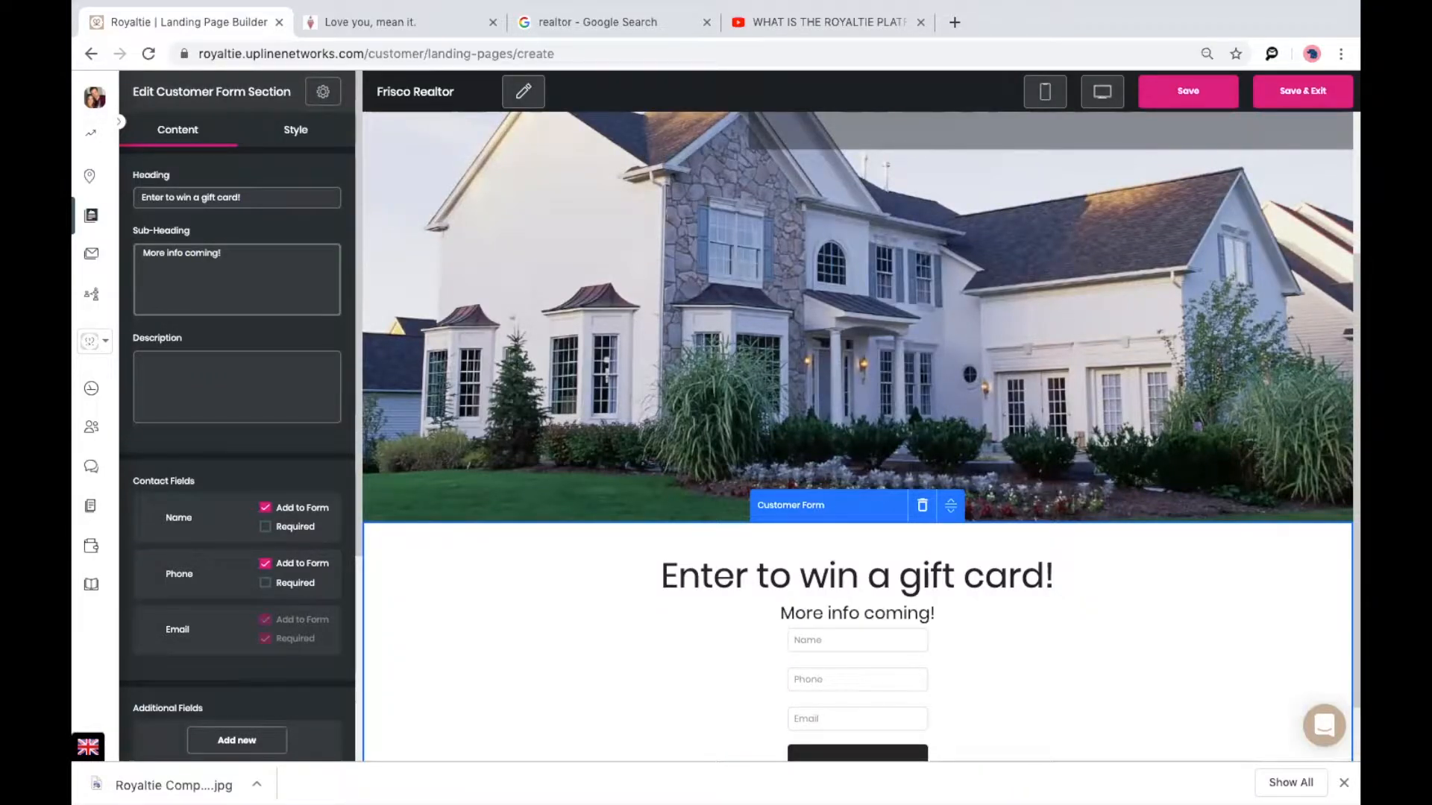
Add a 'When is your move date?' field and make Name and Phone required.
scroll(692, 530, "down", 1)
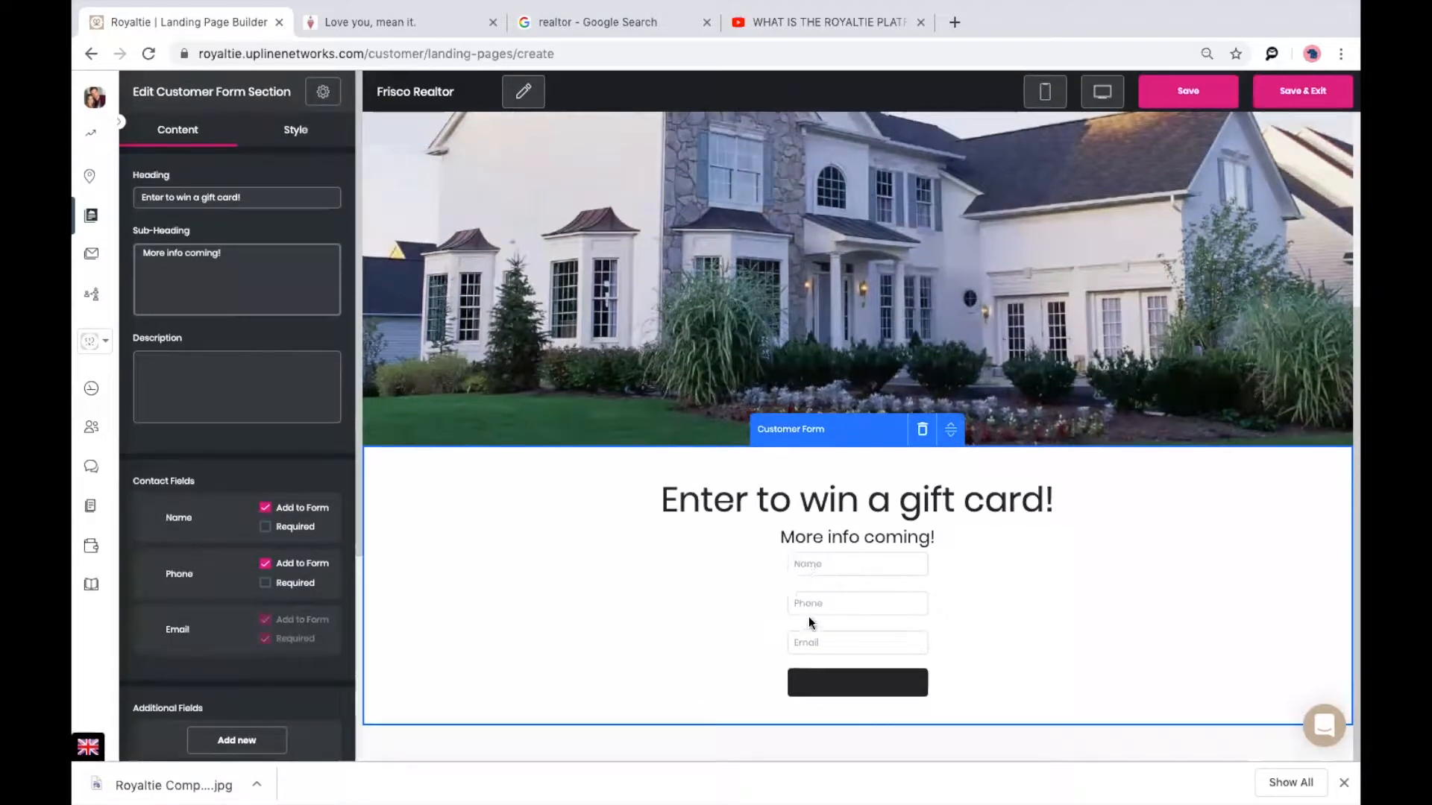
scroll(226, 443, "down", 1)
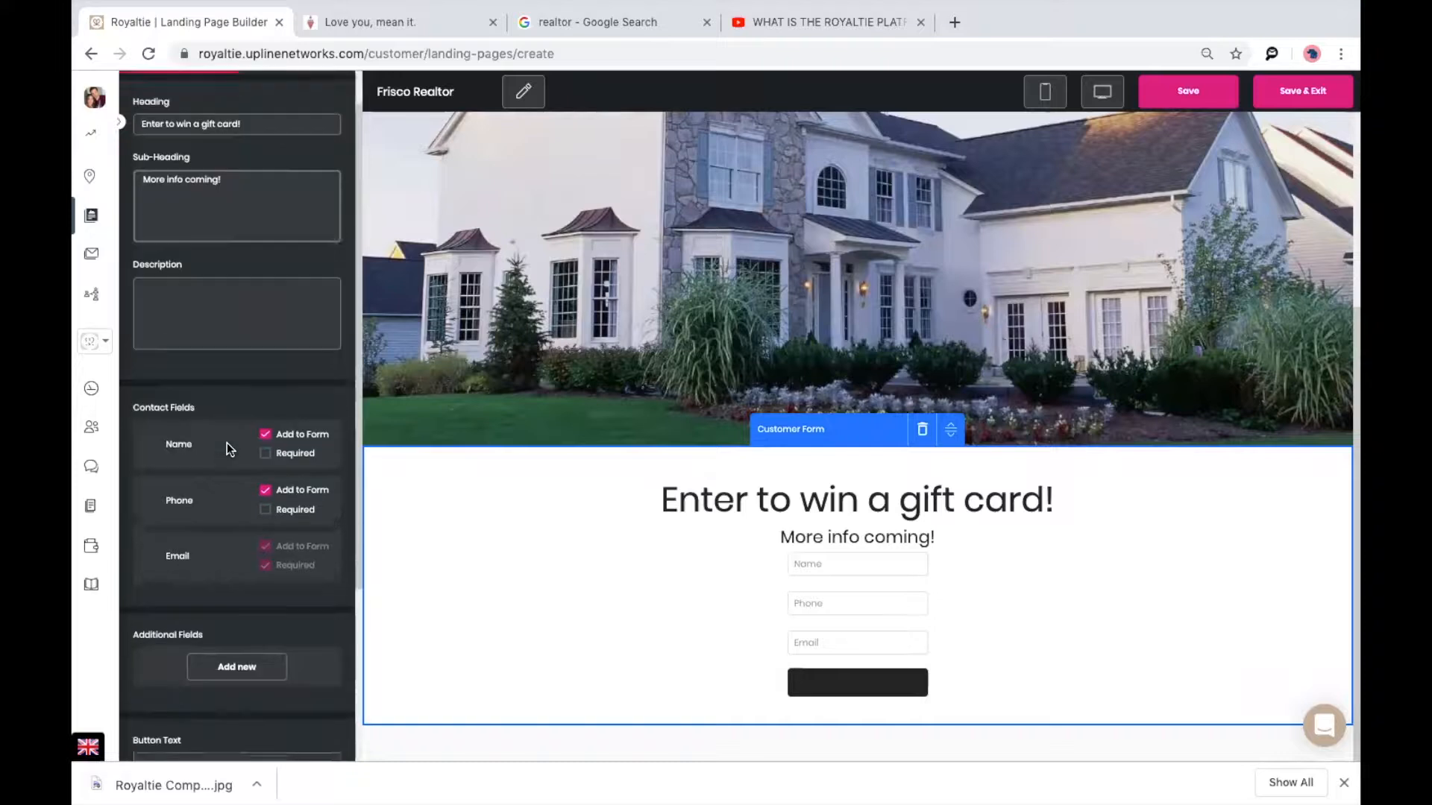
left_click(237, 664)
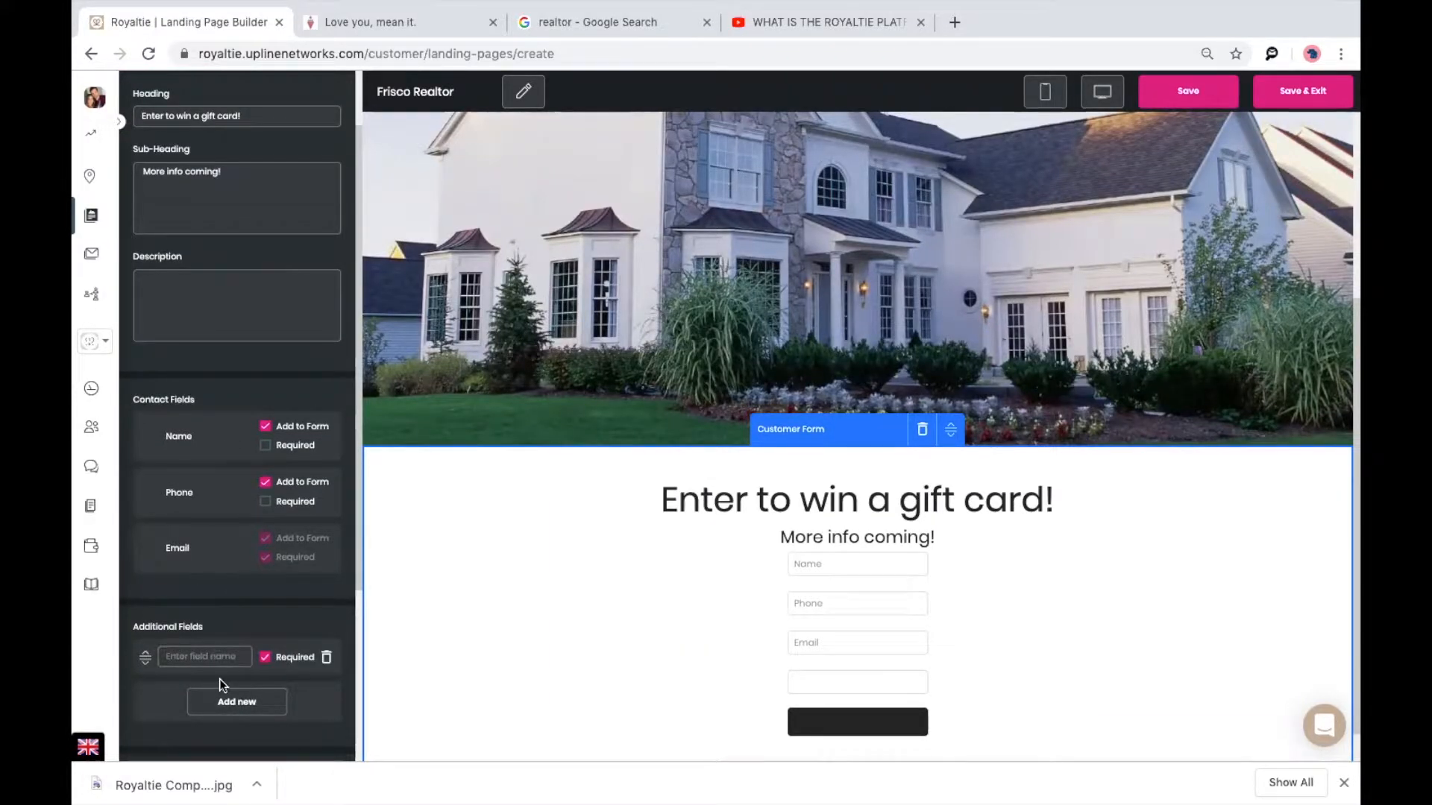
left_click(188, 650)
type("When is")
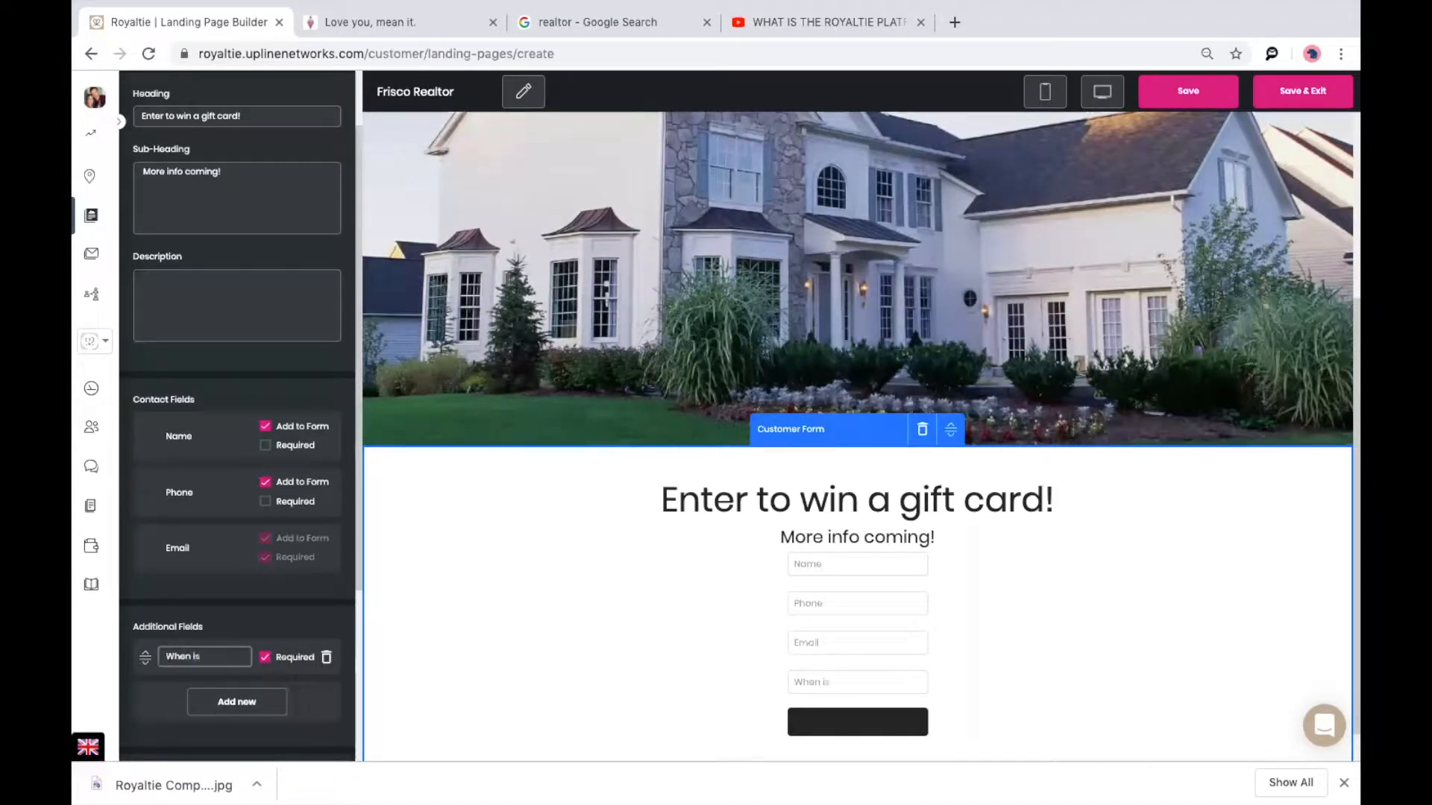
type(" your move date?")
scroll(686, 656, "down", 1)
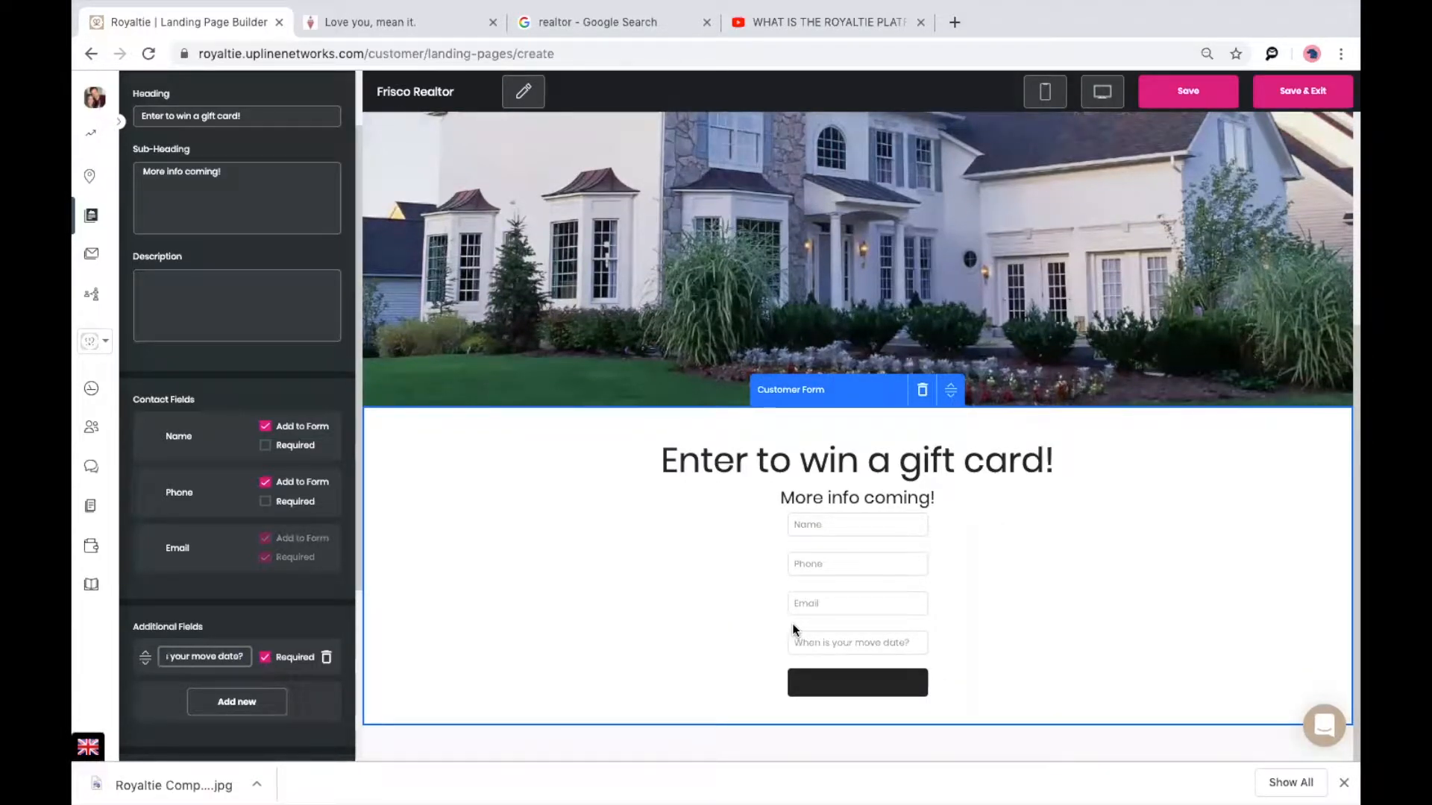
left_click(267, 446)
left_click(267, 502)
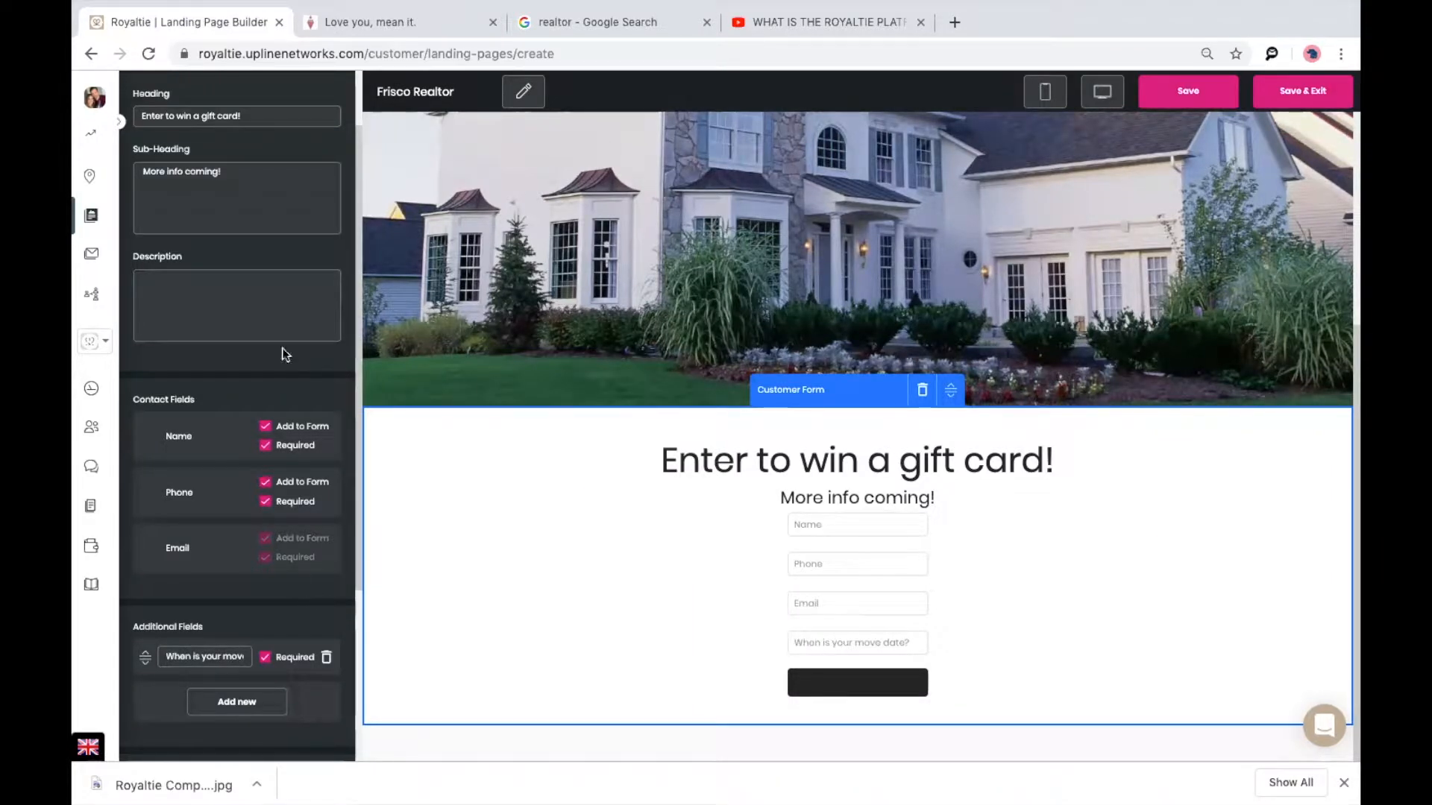
scroll(282, 348, "up", 1)
Style the form button medium, colour #5fd2e3, with 29 px #3c0d0d text.
left_click(283, 134)
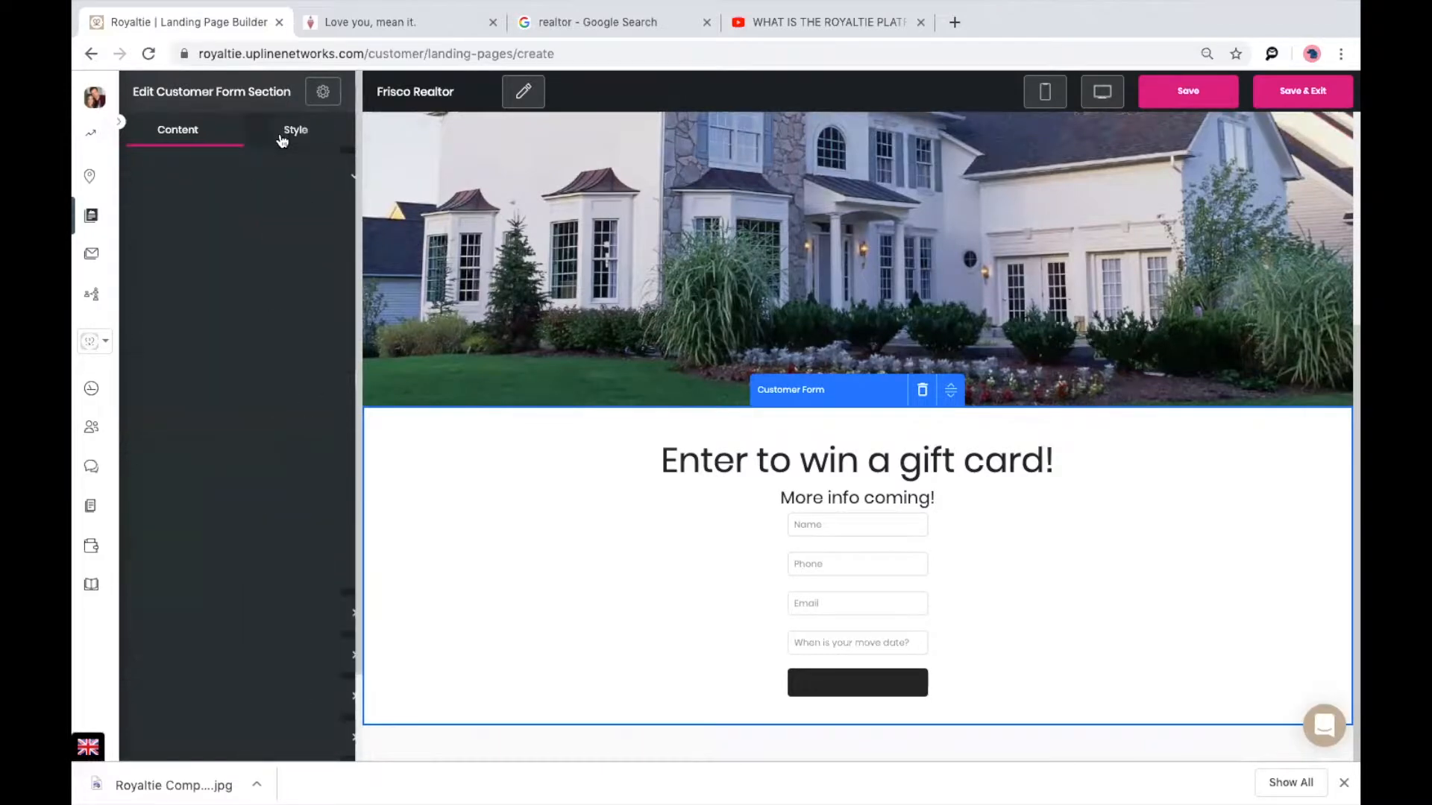
left_click(237, 231)
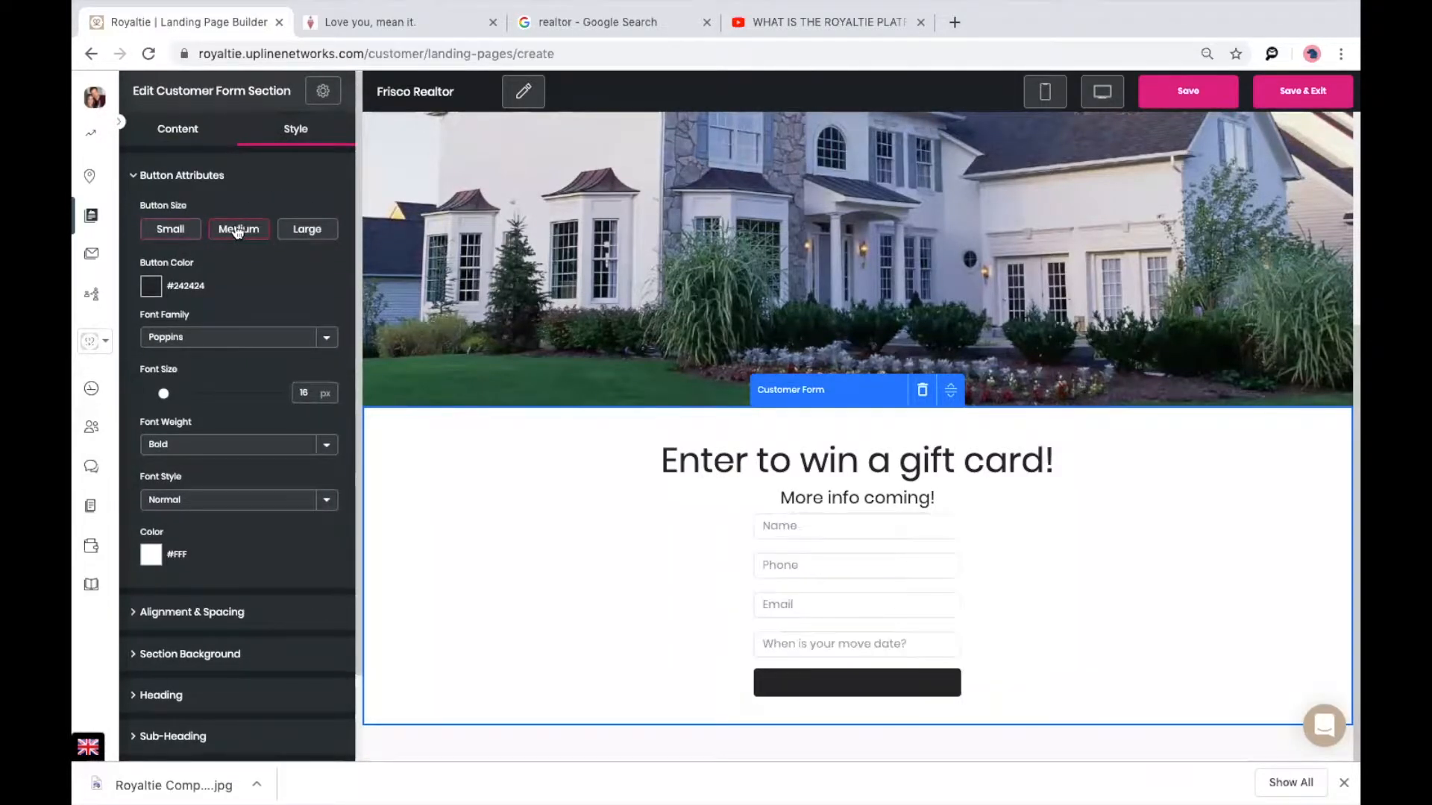
left_click(150, 290)
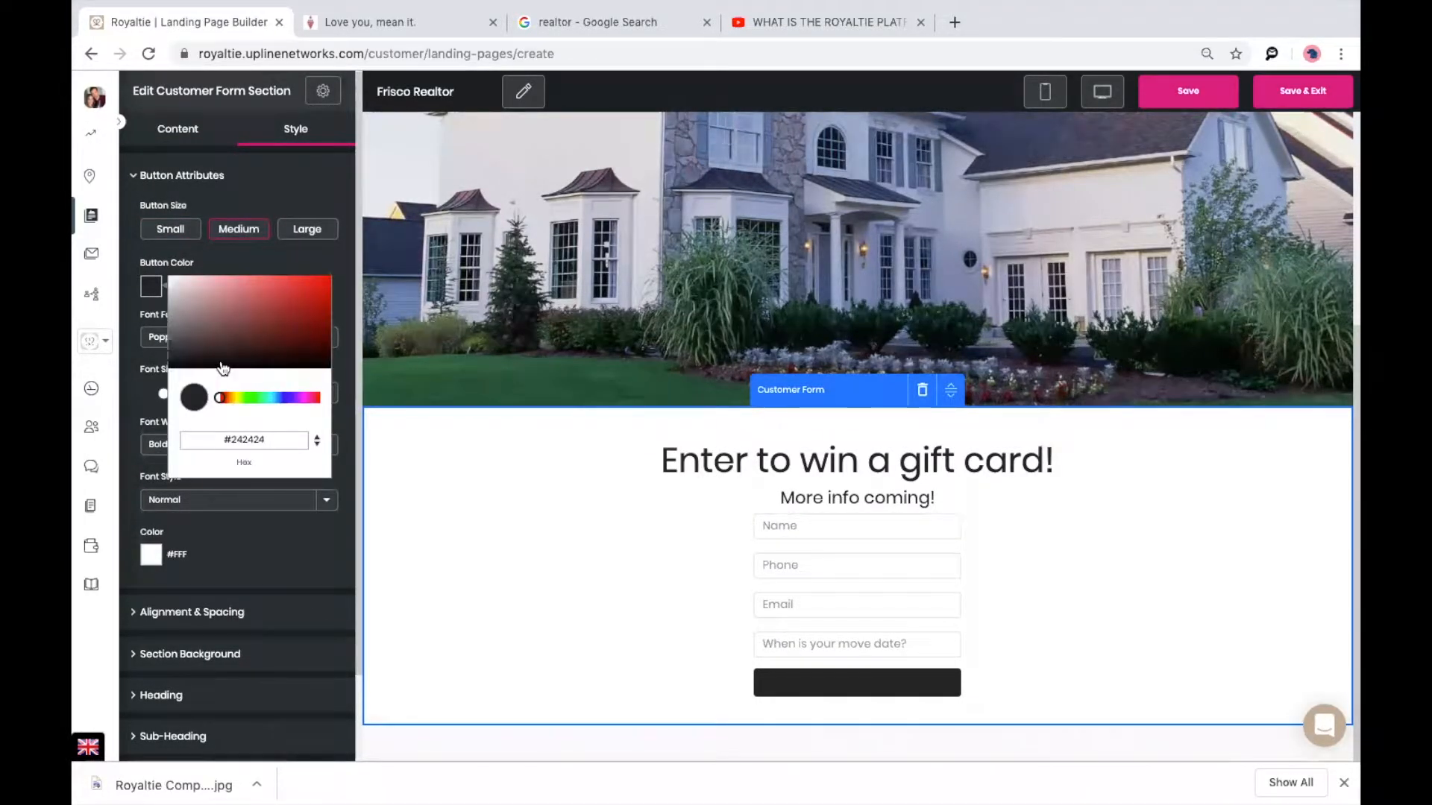
left_click(272, 398)
left_click(262, 286)
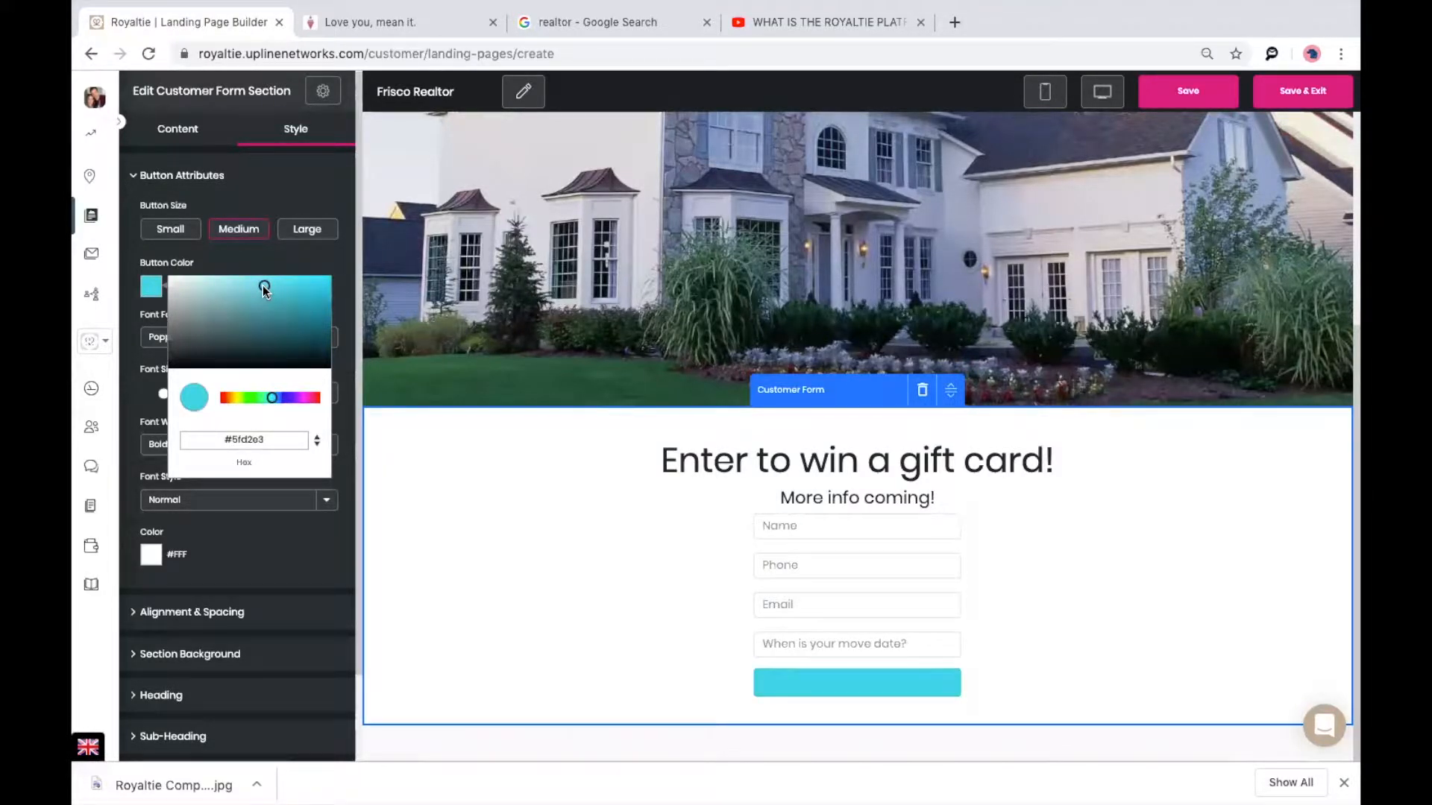
left_click(284, 261)
left_click_drag(169, 400, 187, 400)
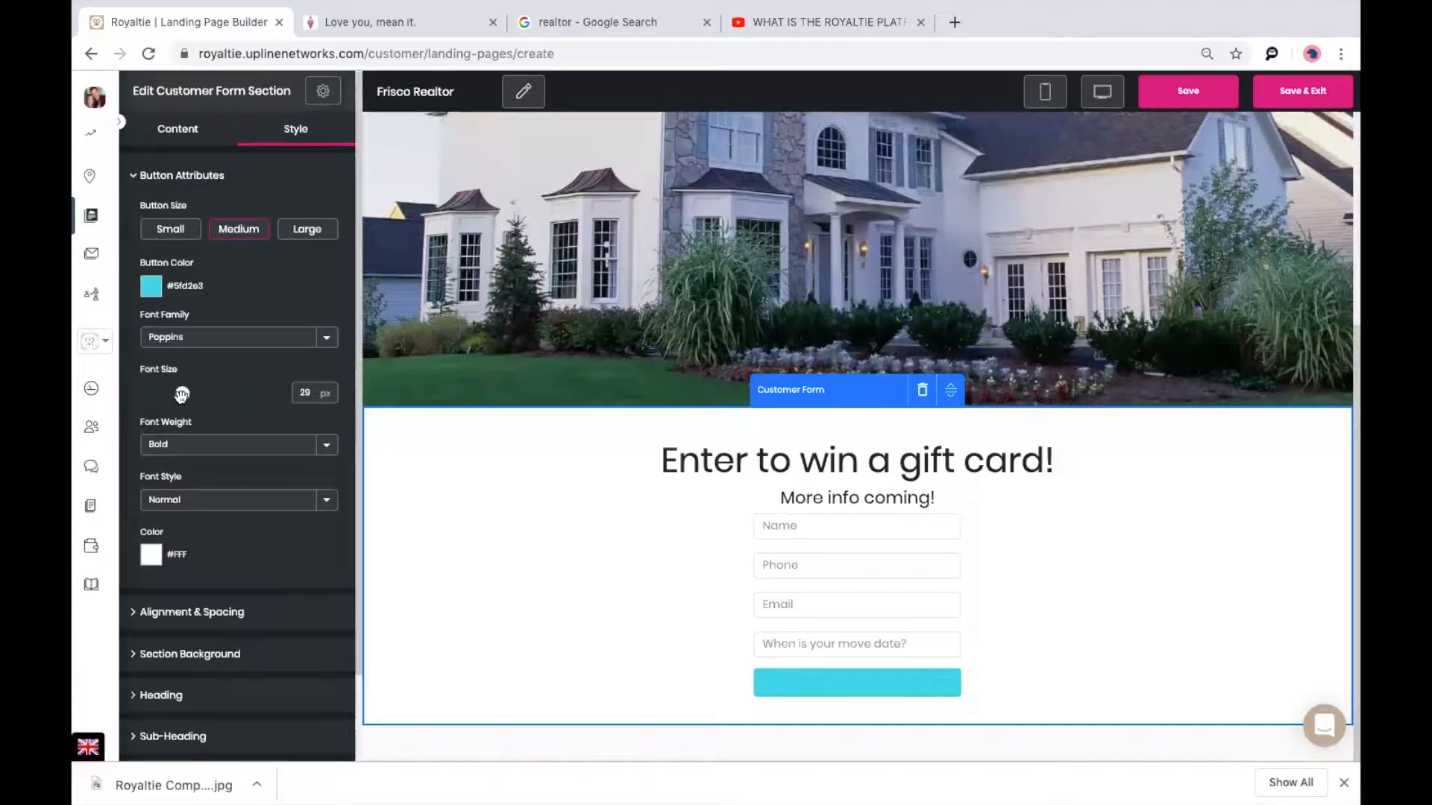
left_click(152, 558)
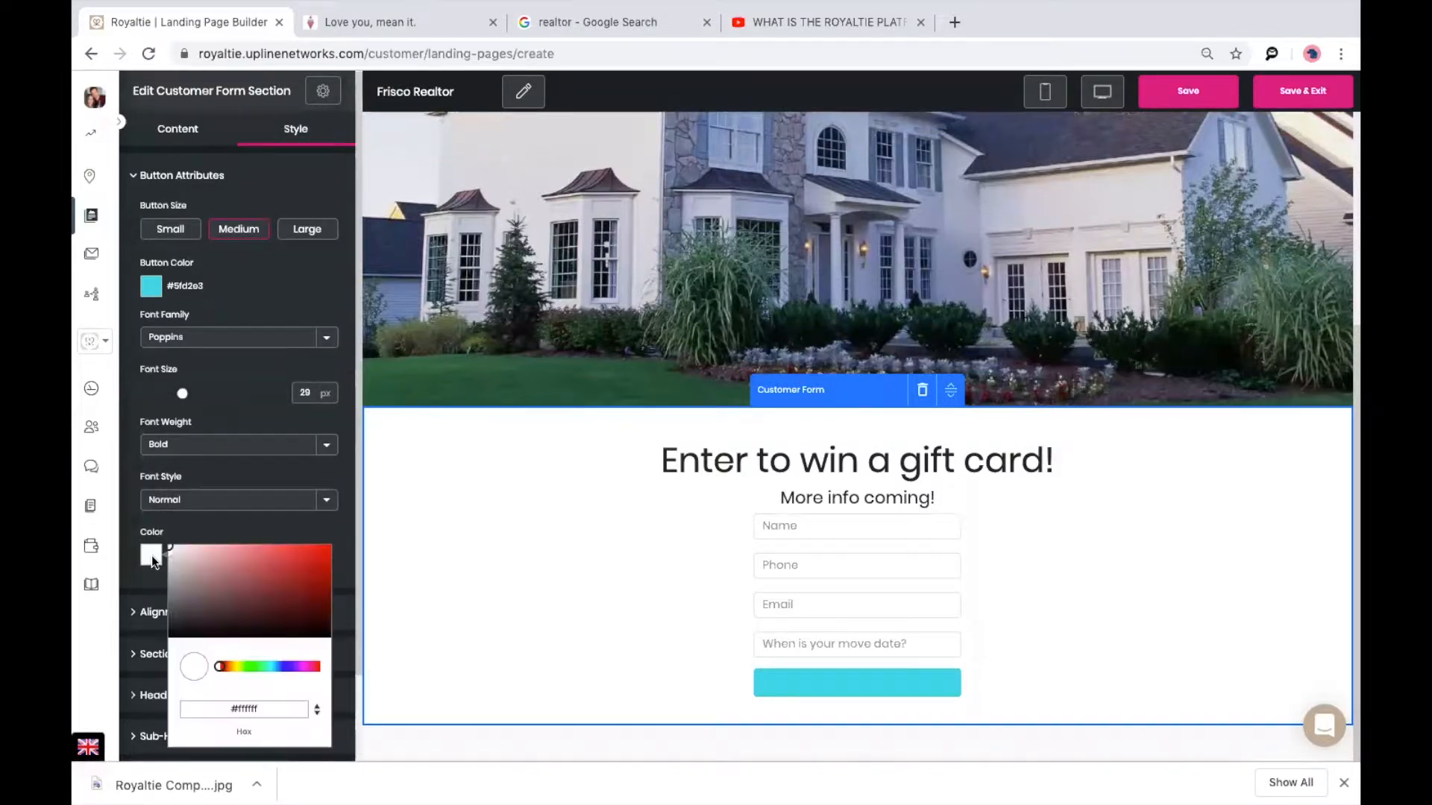
left_click(295, 615)
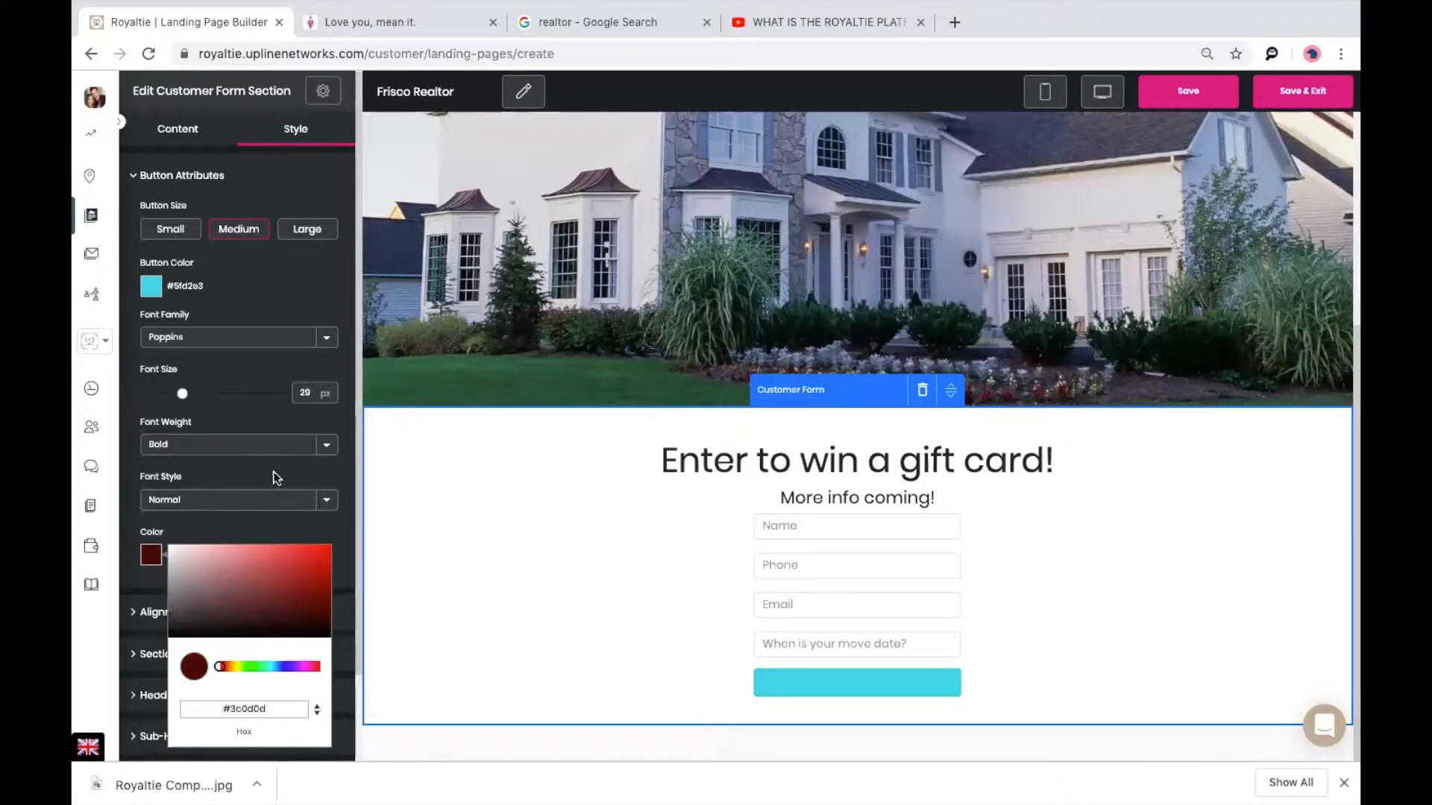
left_click(266, 299)
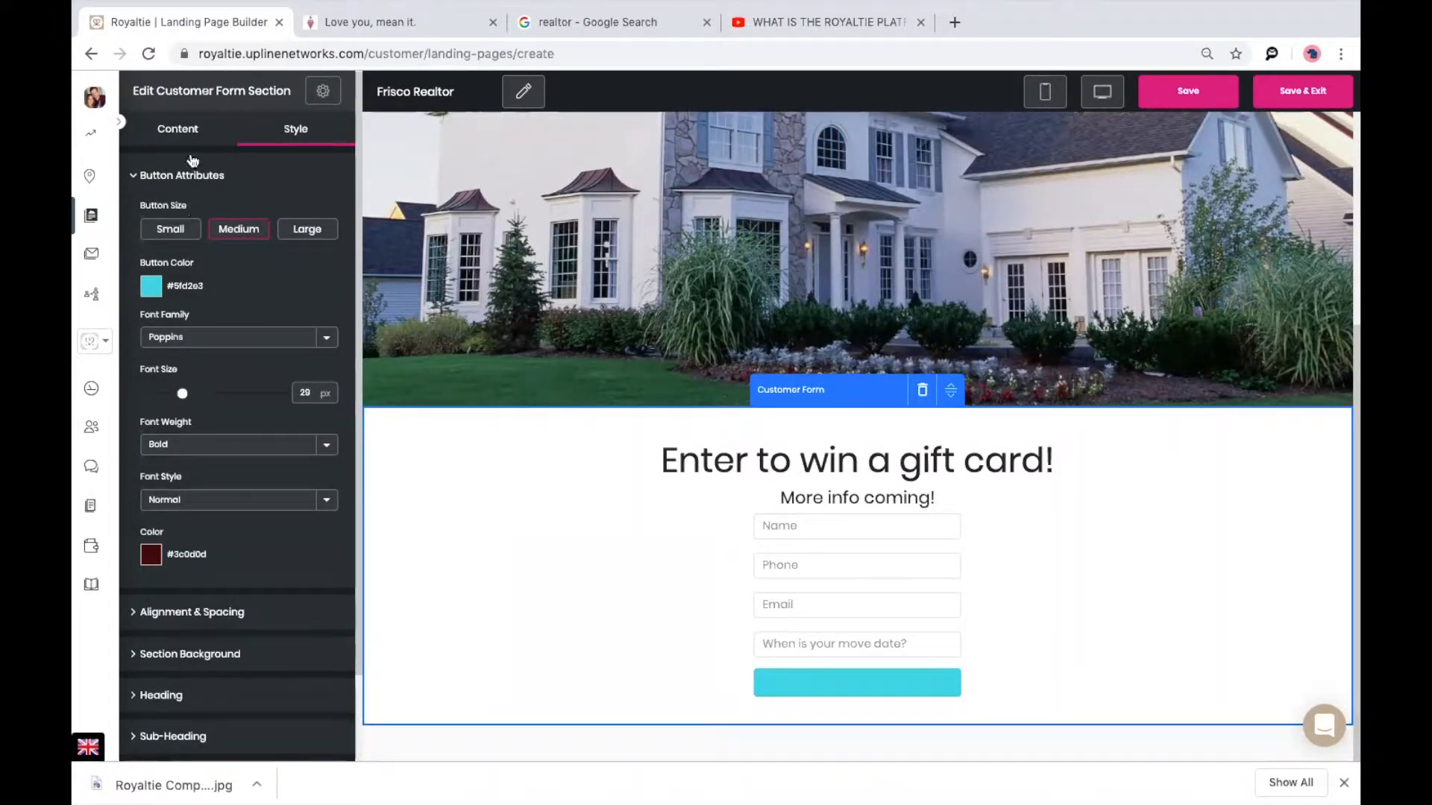
left_click(176, 129)
scroll(215, 365, "down", 5)
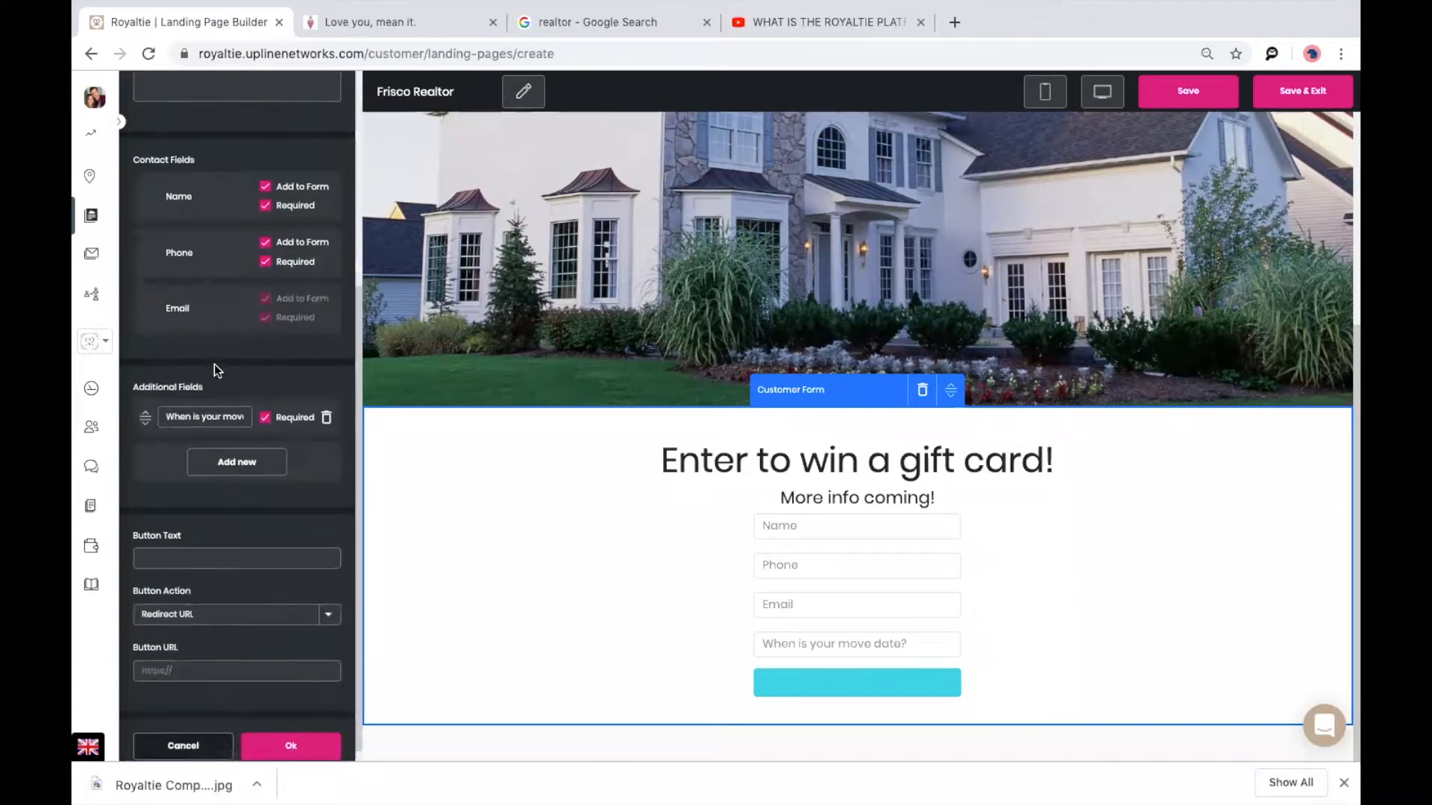
left_click(208, 545)
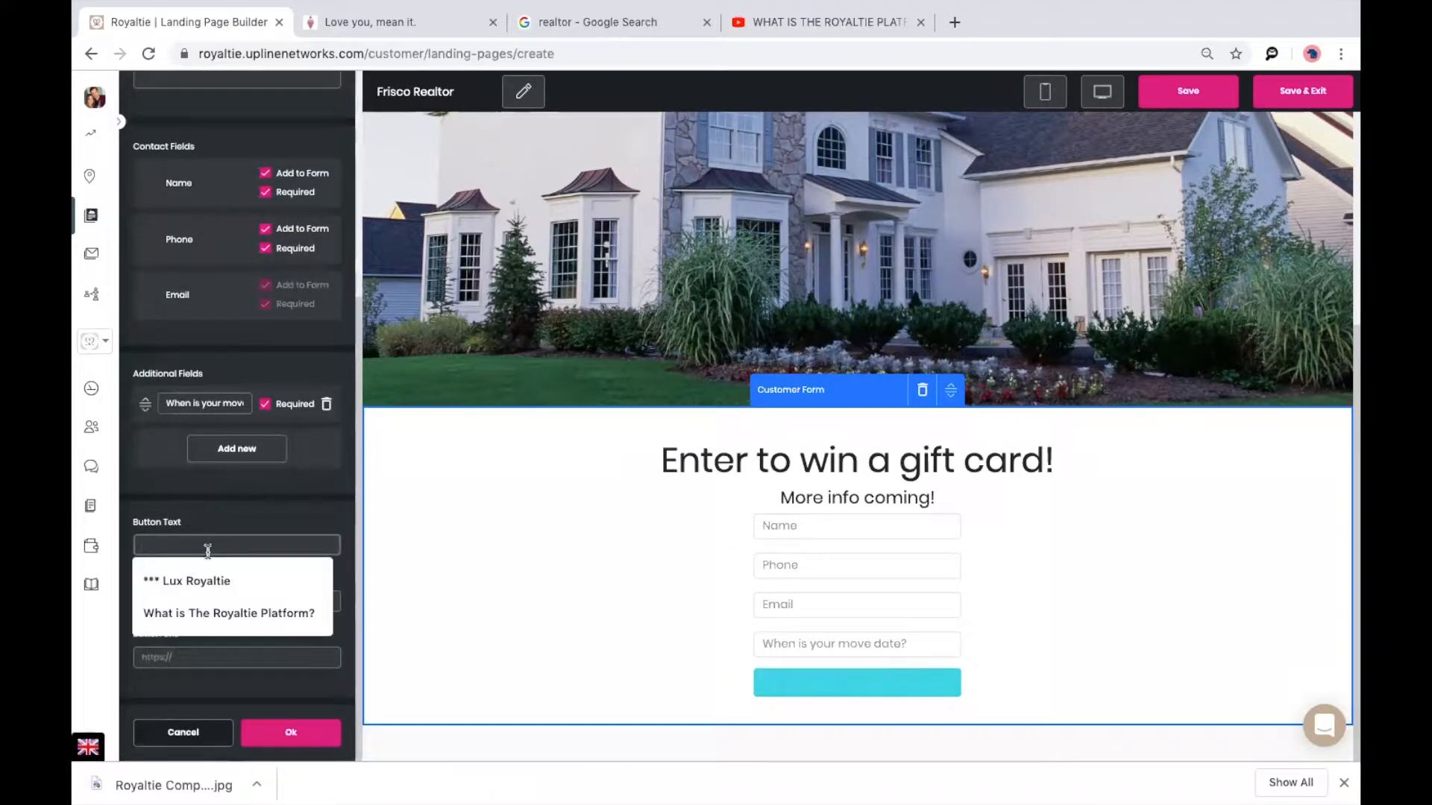
type("Submit!")
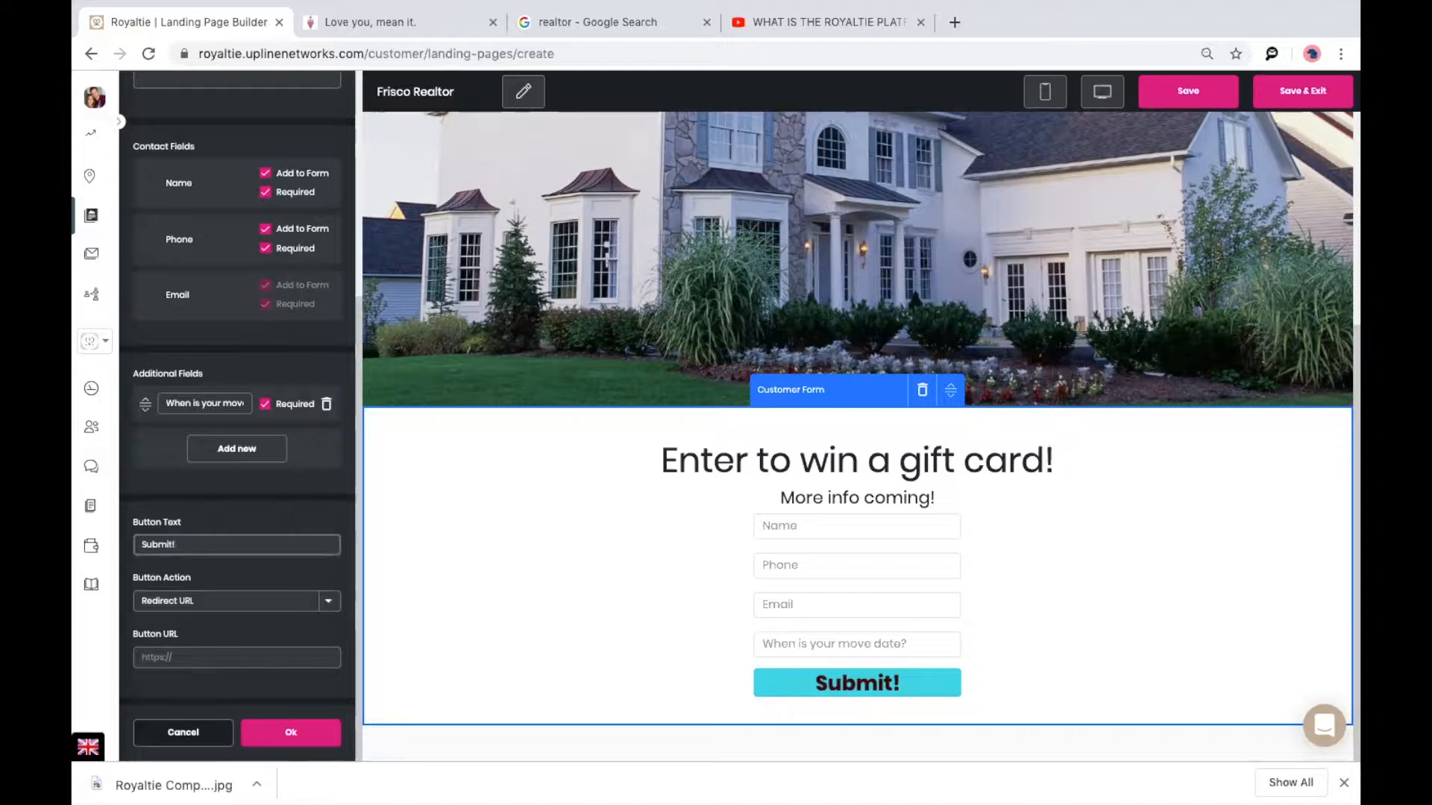
type(" Se")
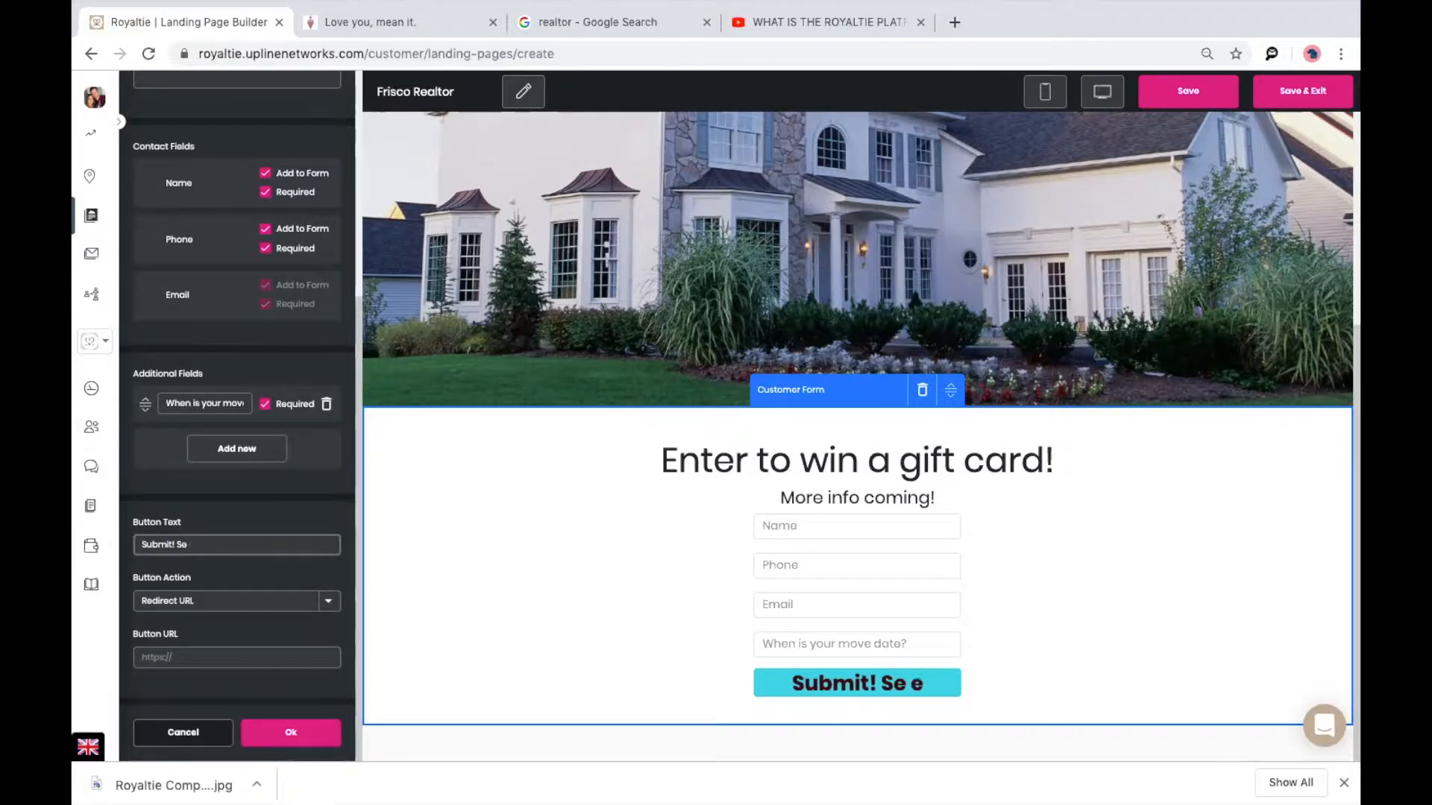
type("e home now!")
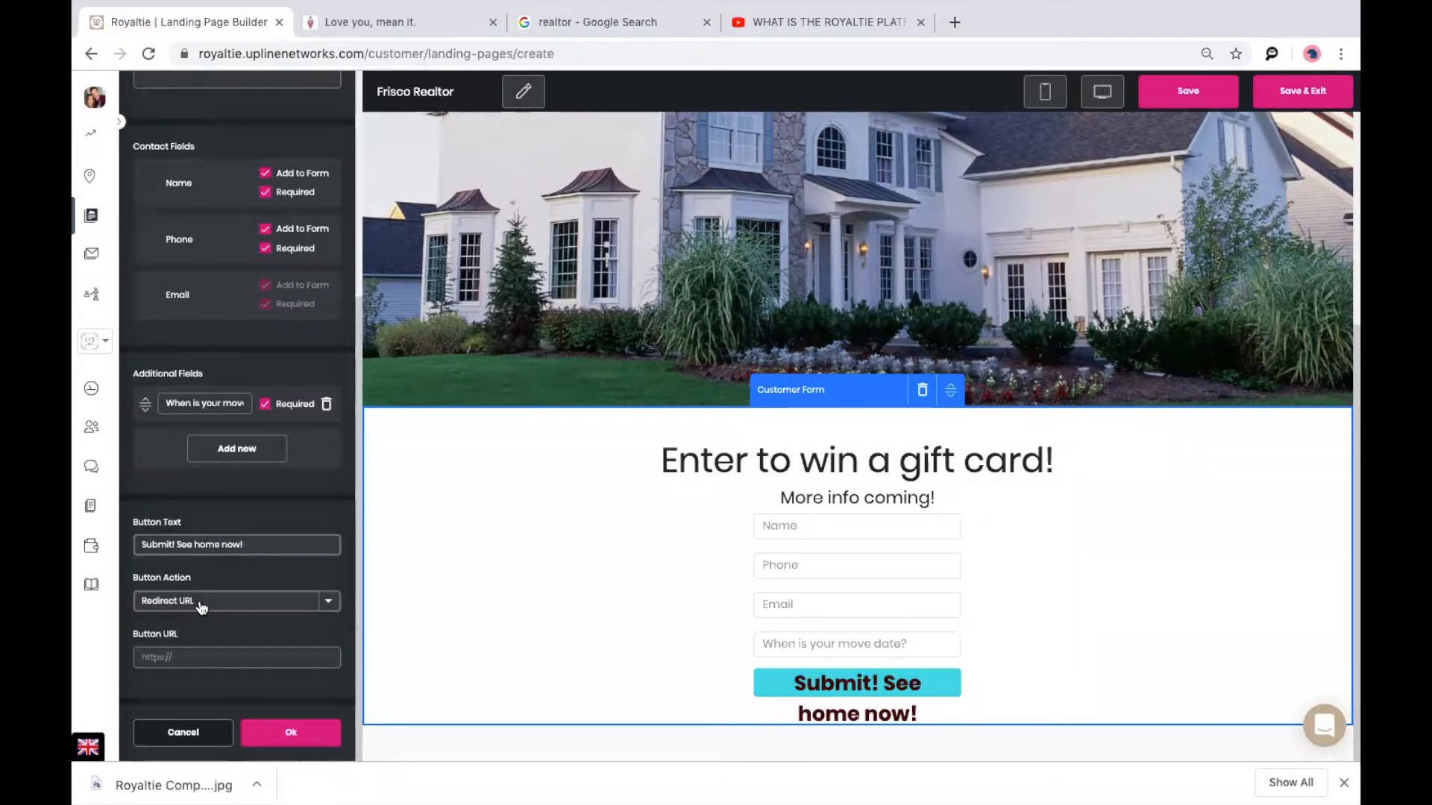
left_click_drag(177, 545, 117, 546)
key("BackSpace")
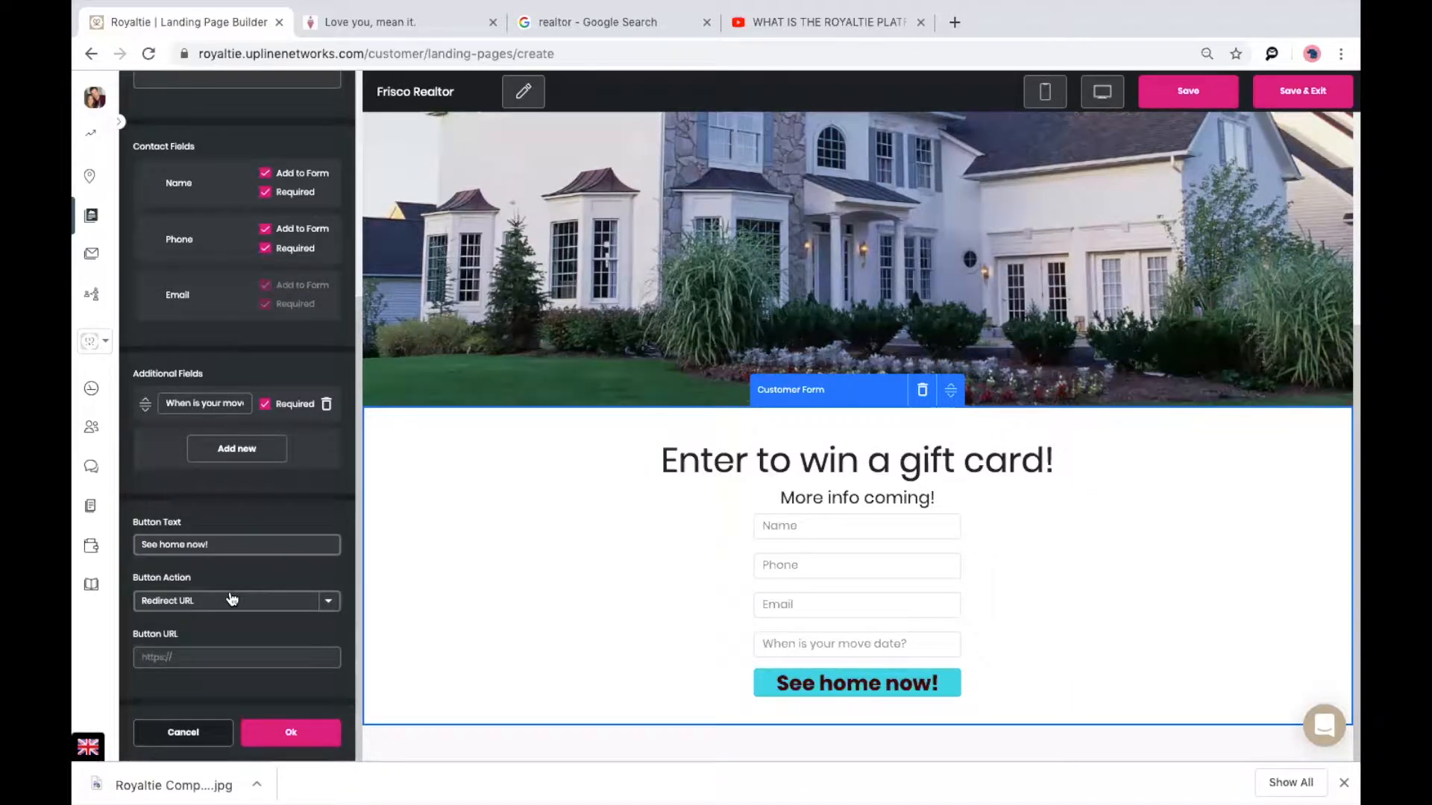
left_click(333, 610)
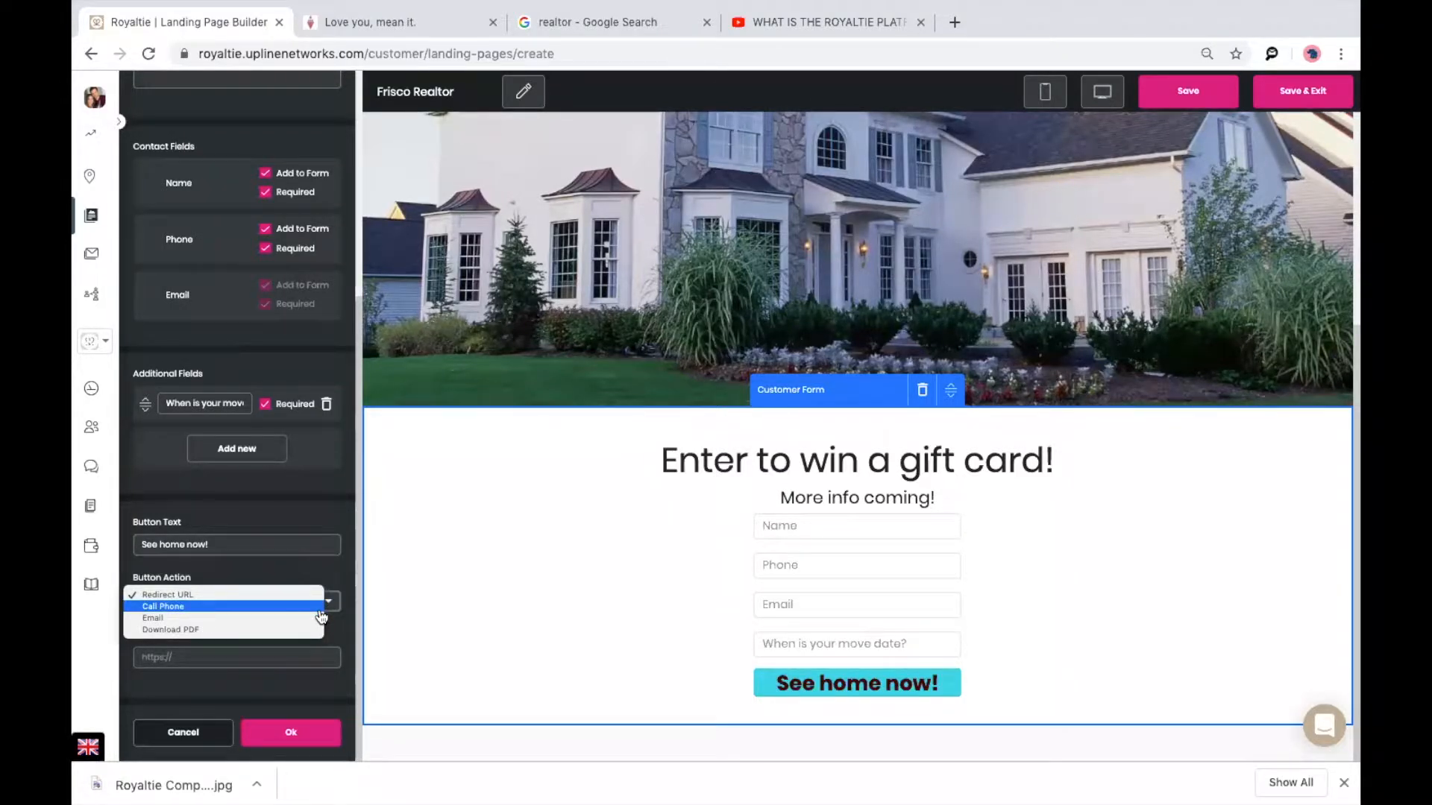
left_click(282, 596)
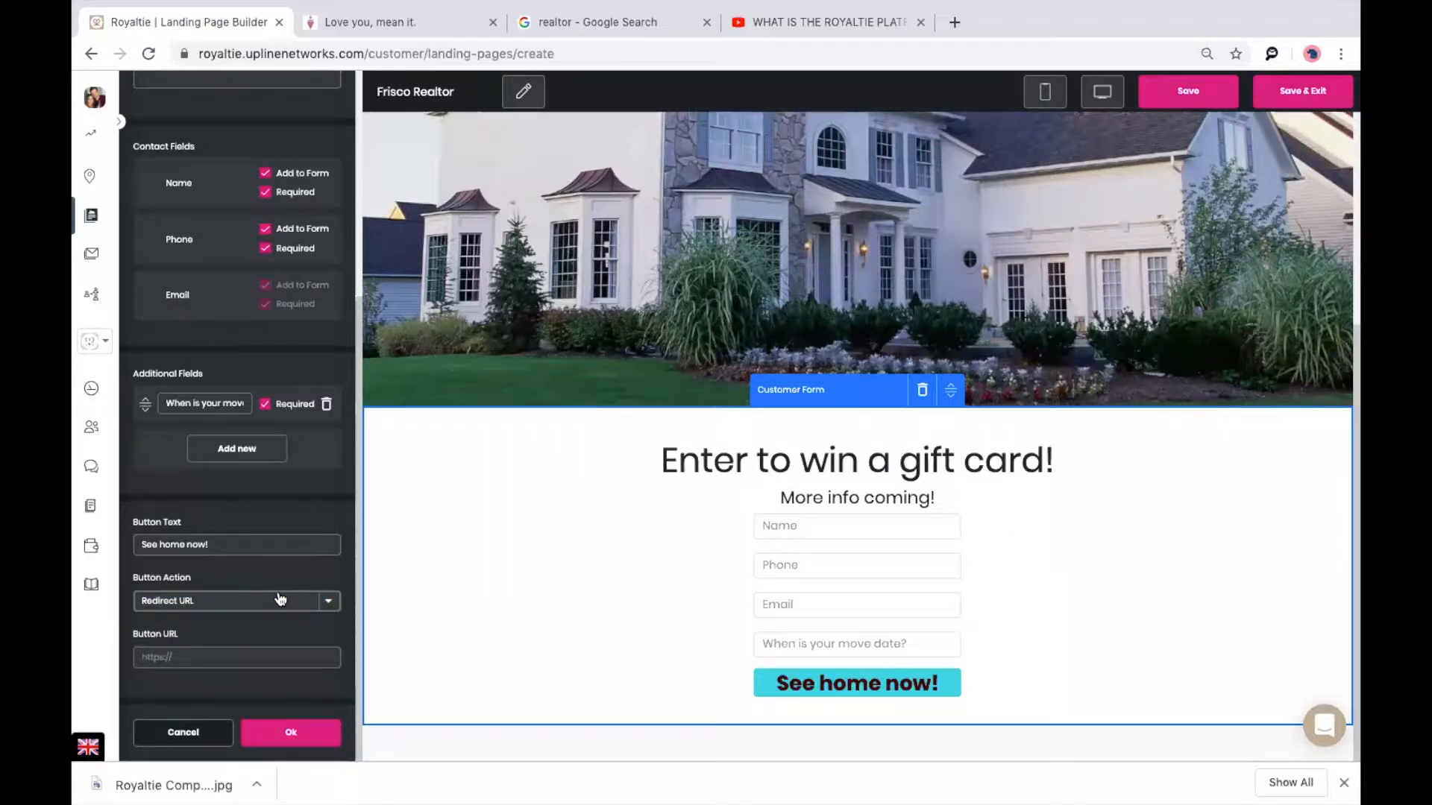
left_click(276, 649)
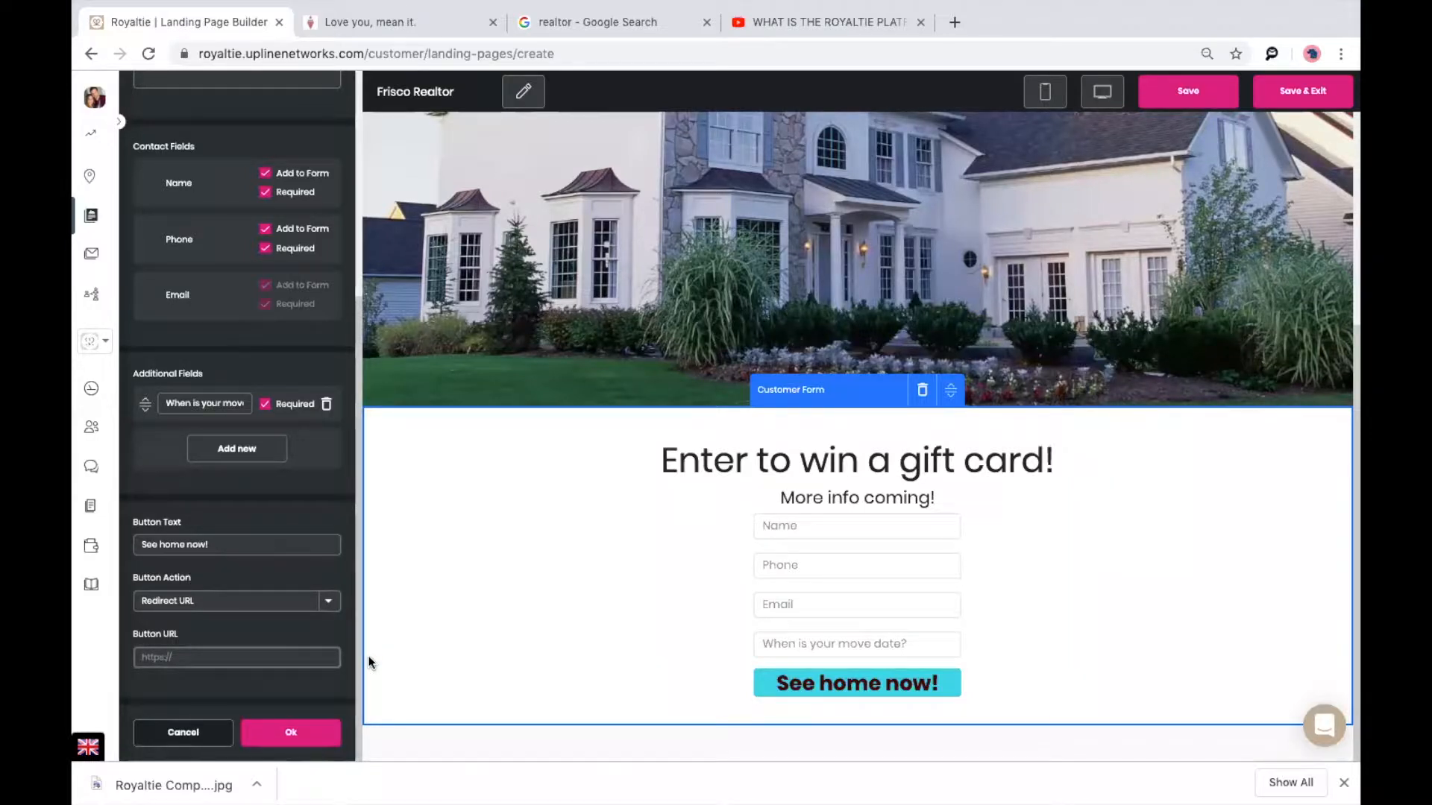
type("https://facebook.com")
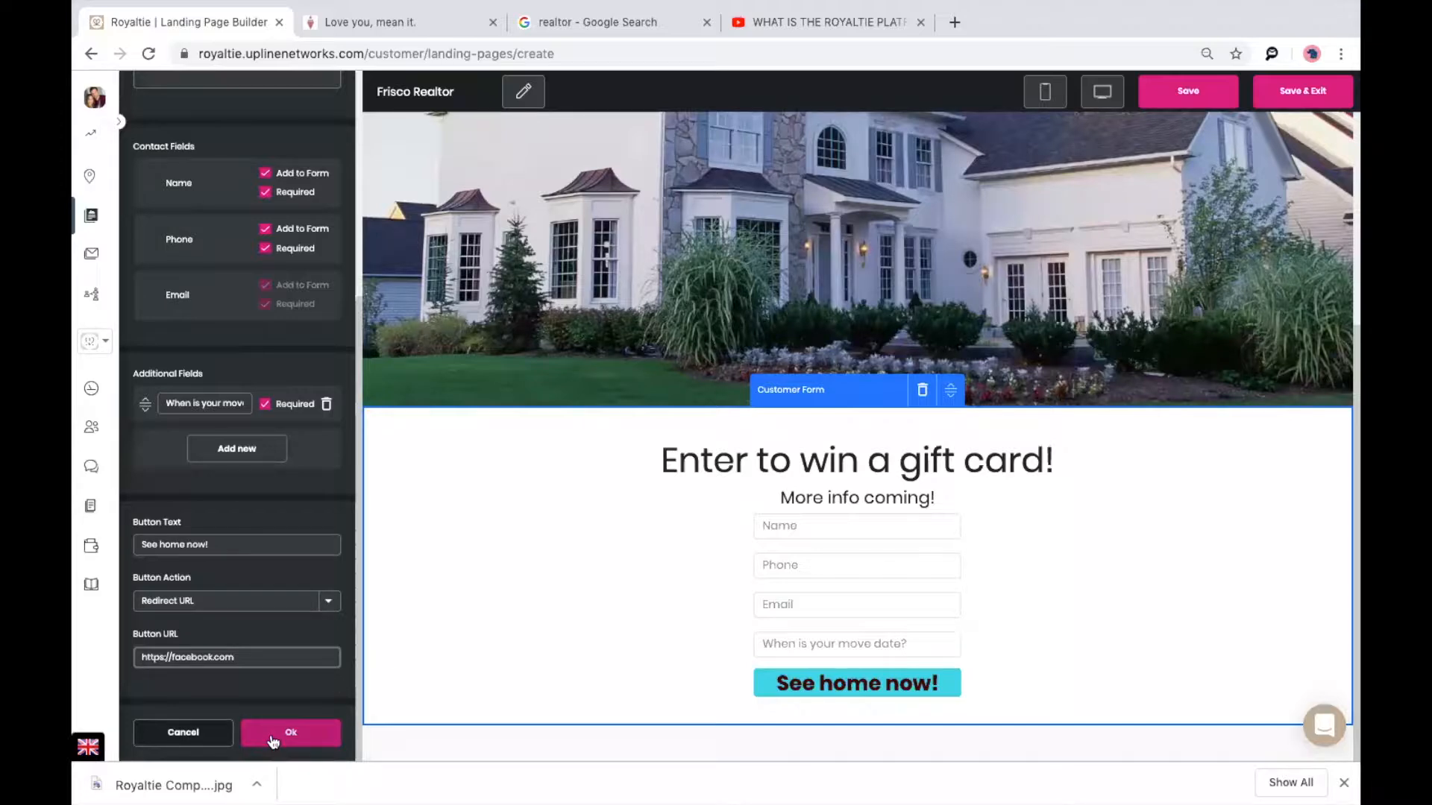
left_click(270, 736)
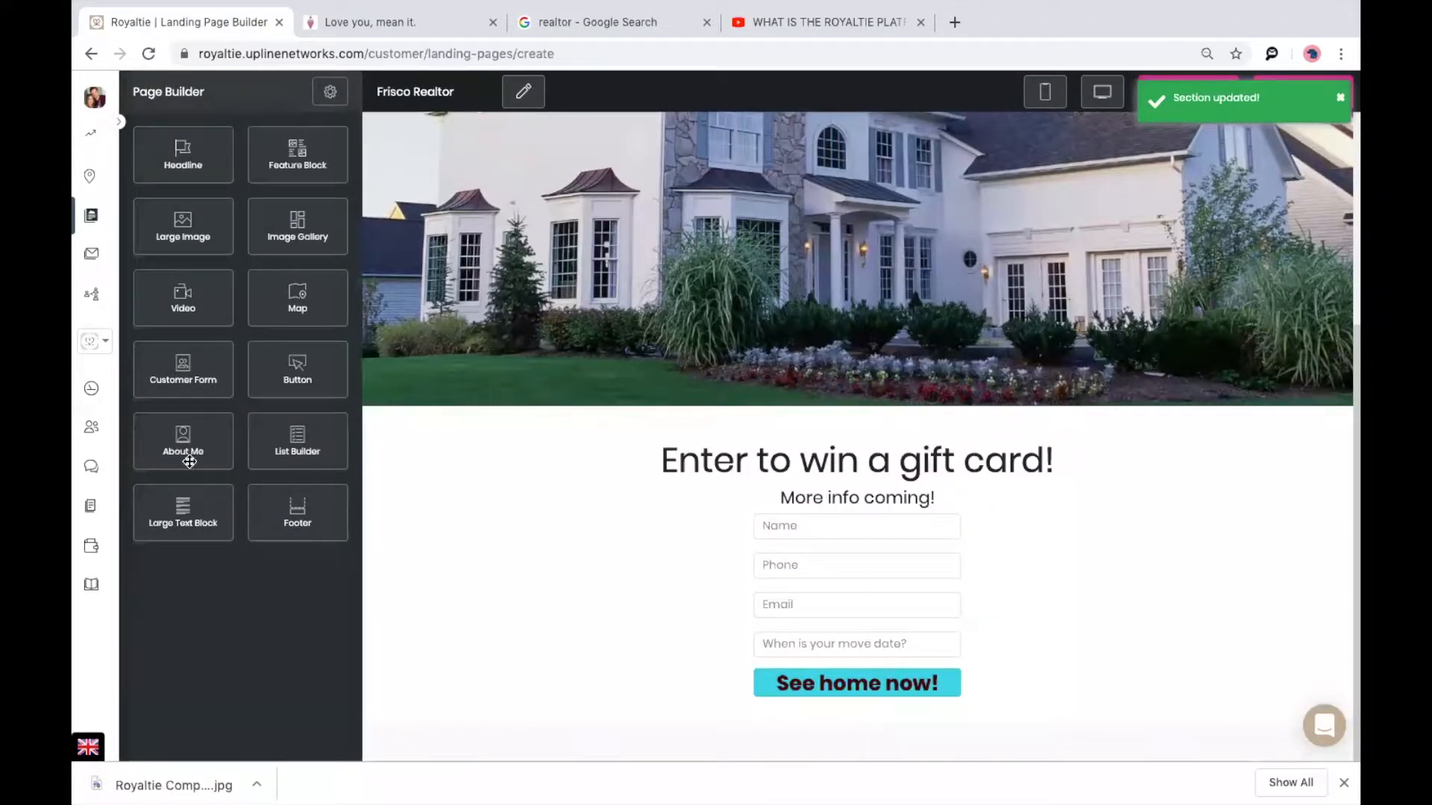
Add an About Me section below the form with the uploaded, cropped realtor photo.
left_click_drag(190, 459, 890, 728)
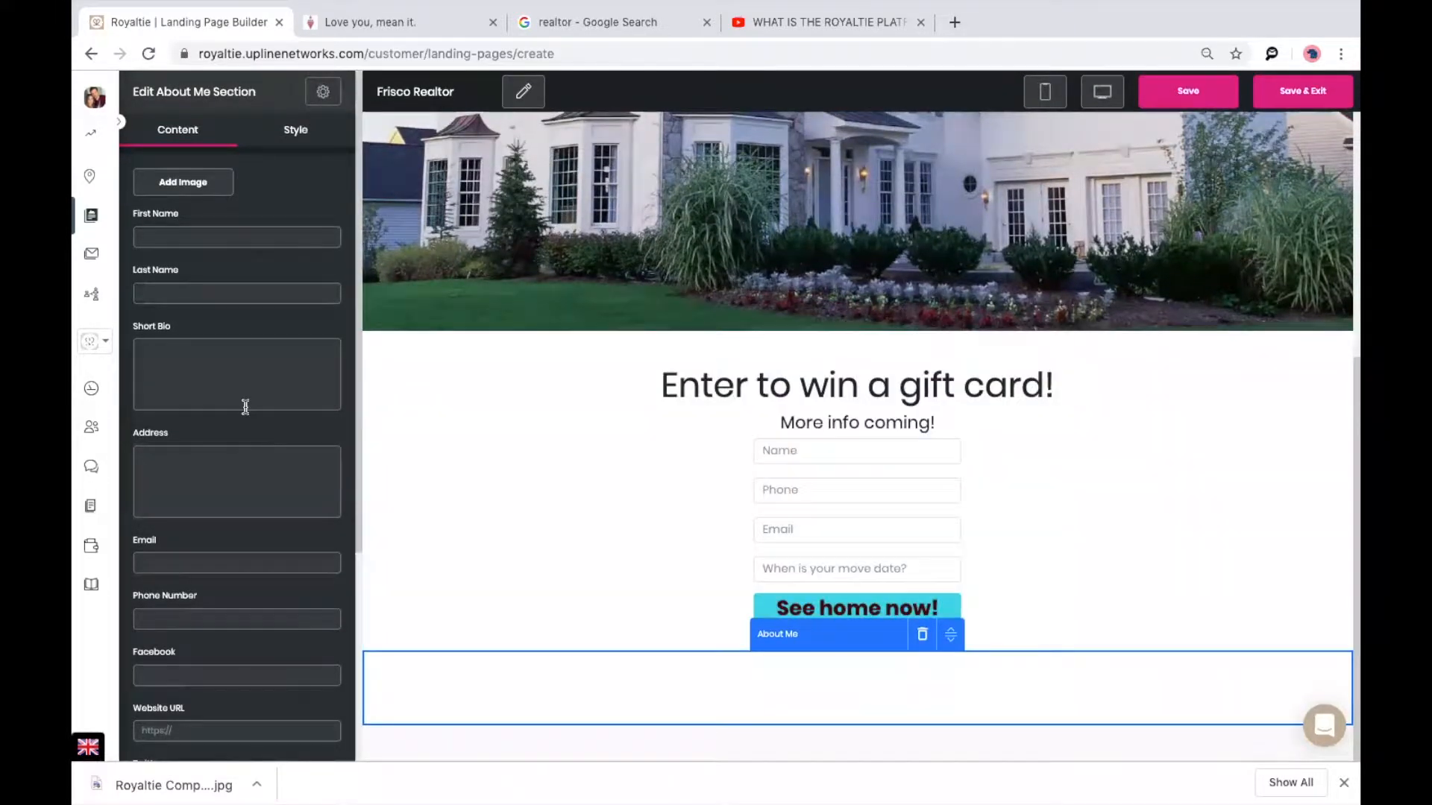
left_click(196, 184)
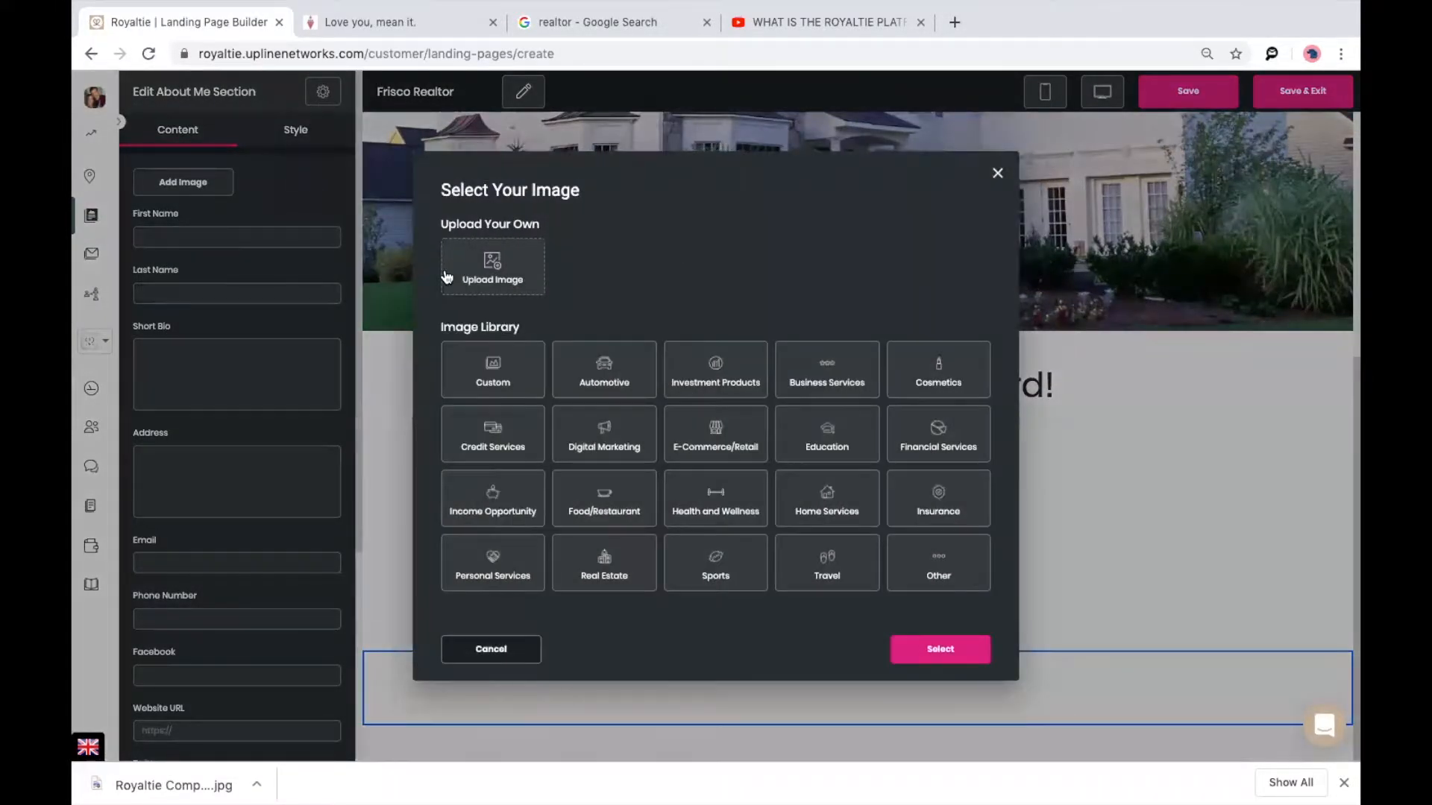
left_click(504, 268)
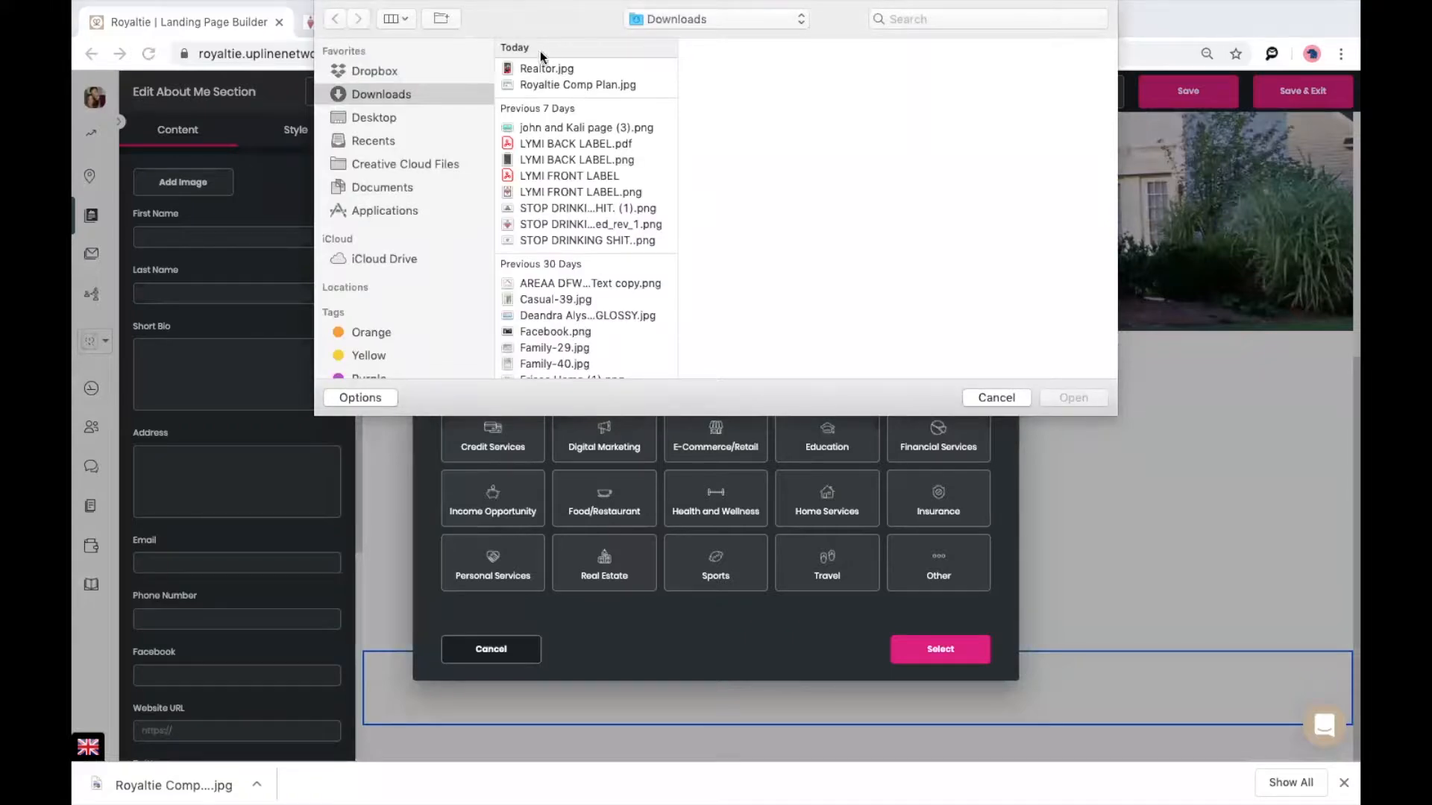
double_click(541, 68)
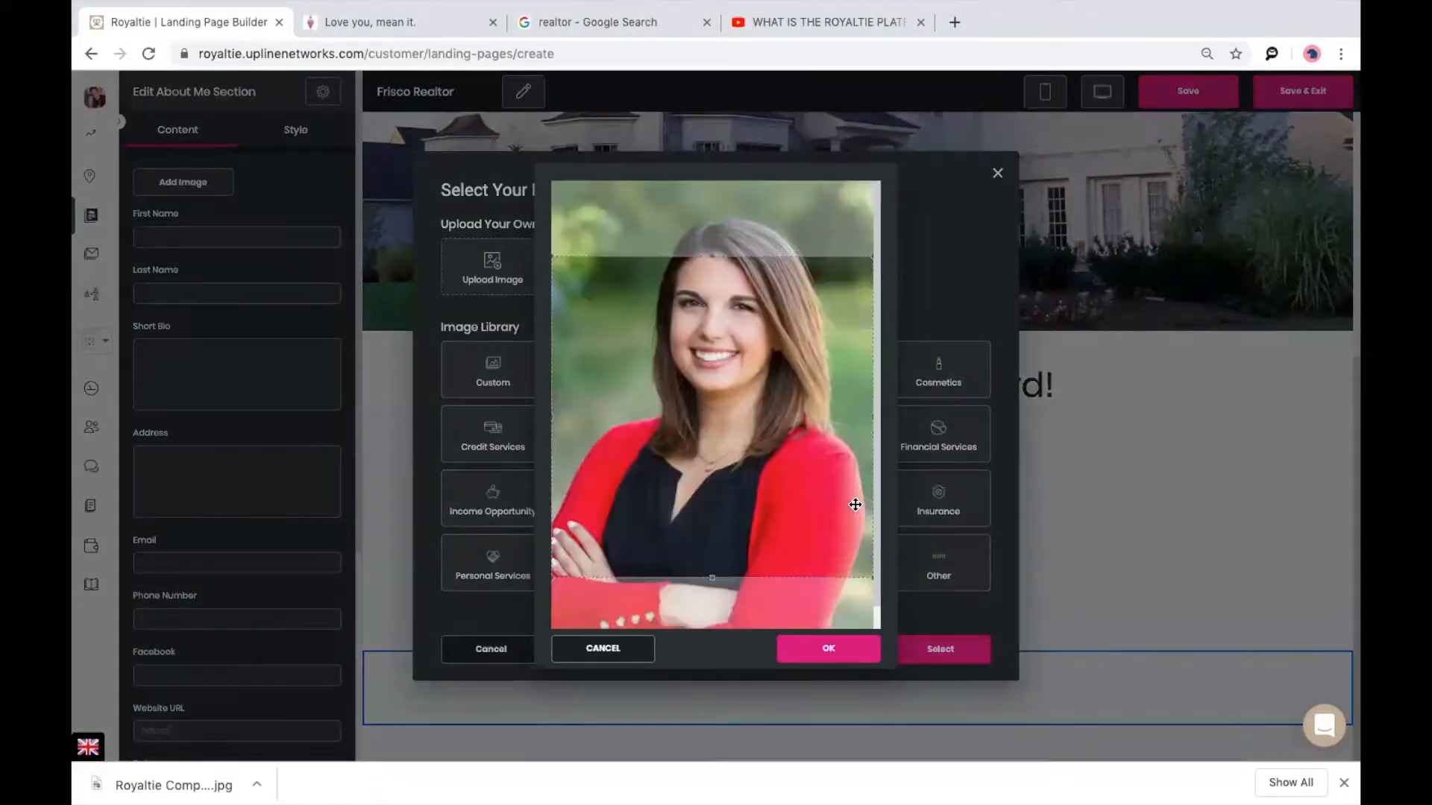
left_click_drag(789, 551, 795, 489)
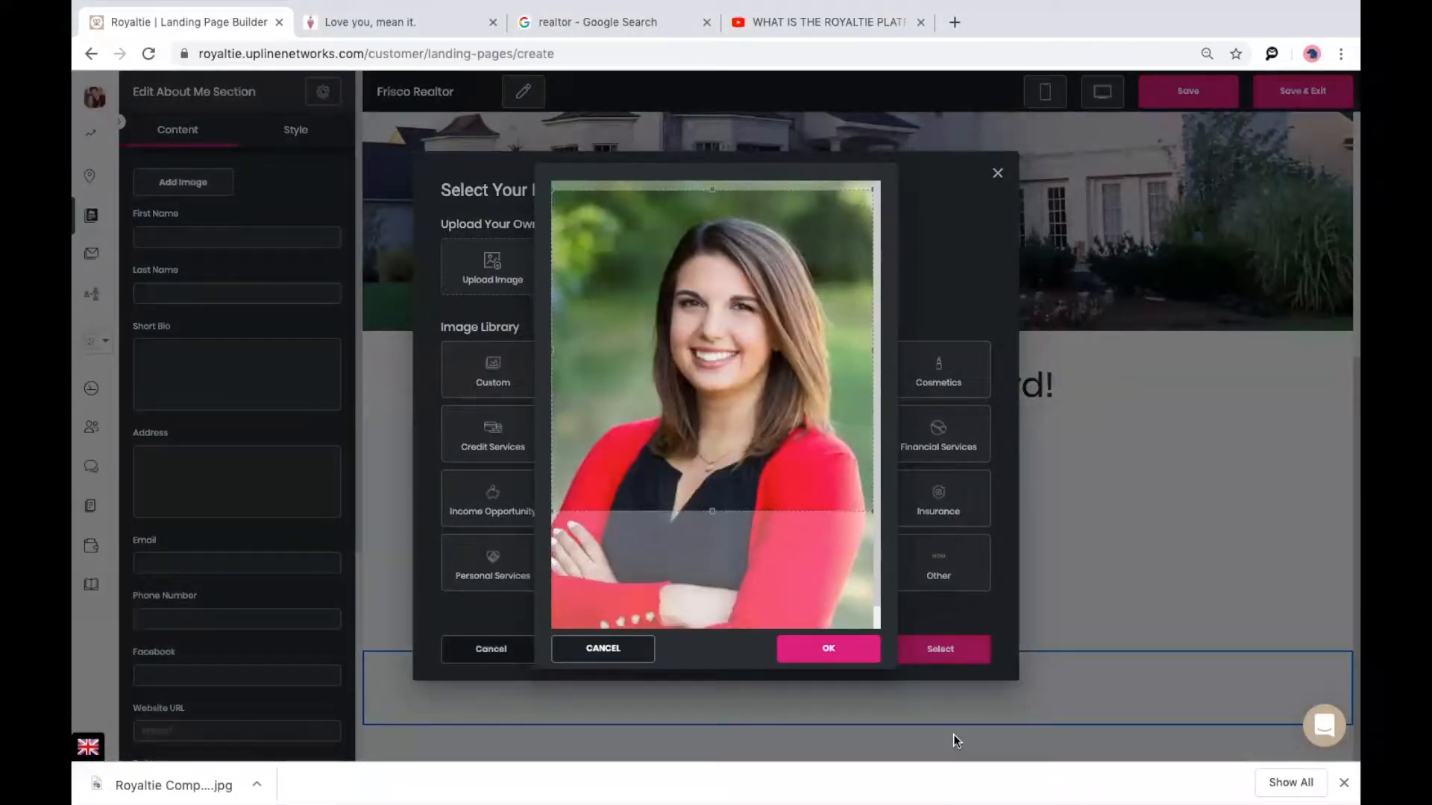
left_click(810, 656)
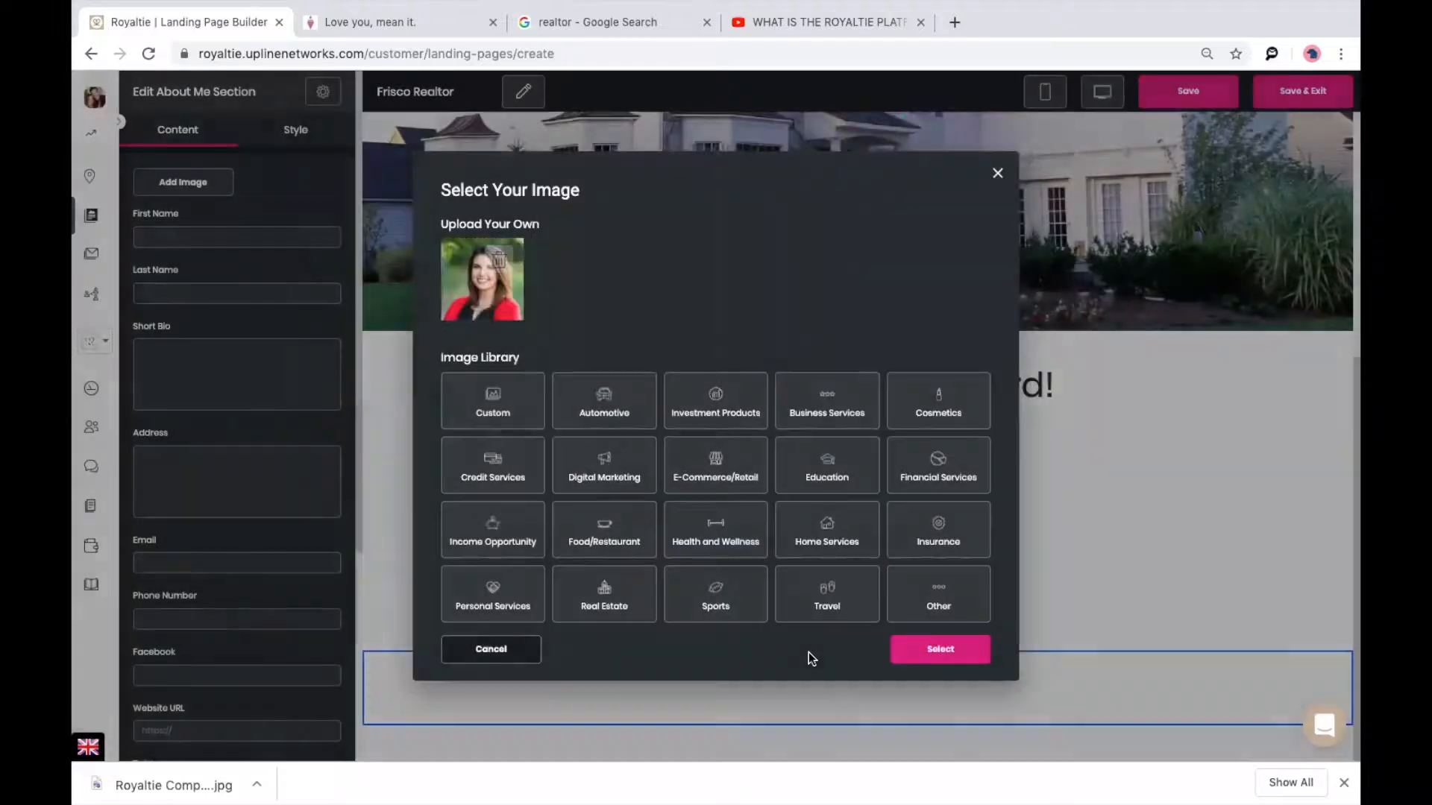
left_click(947, 657)
scroll(1049, 621, "down", 2)
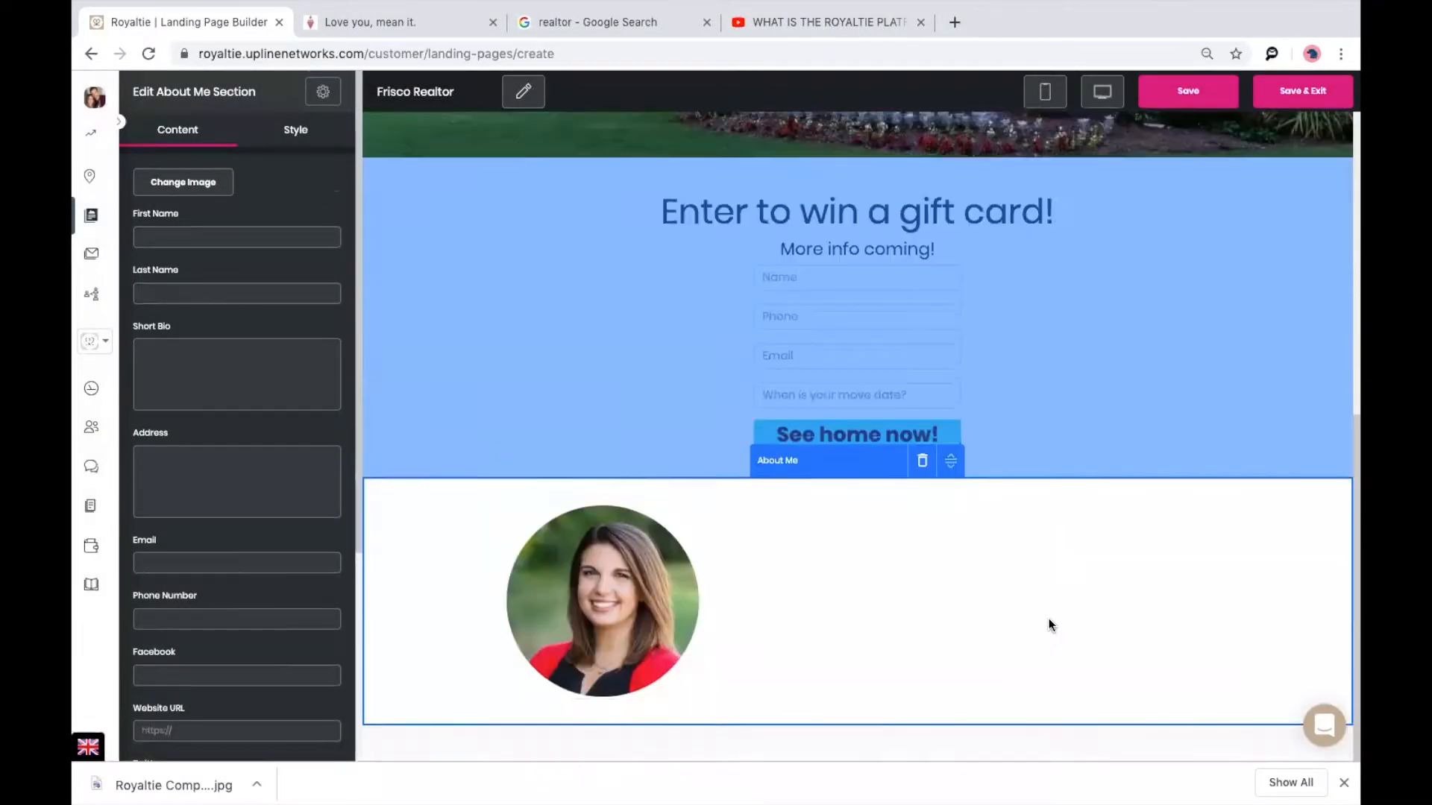
left_click(218, 232)
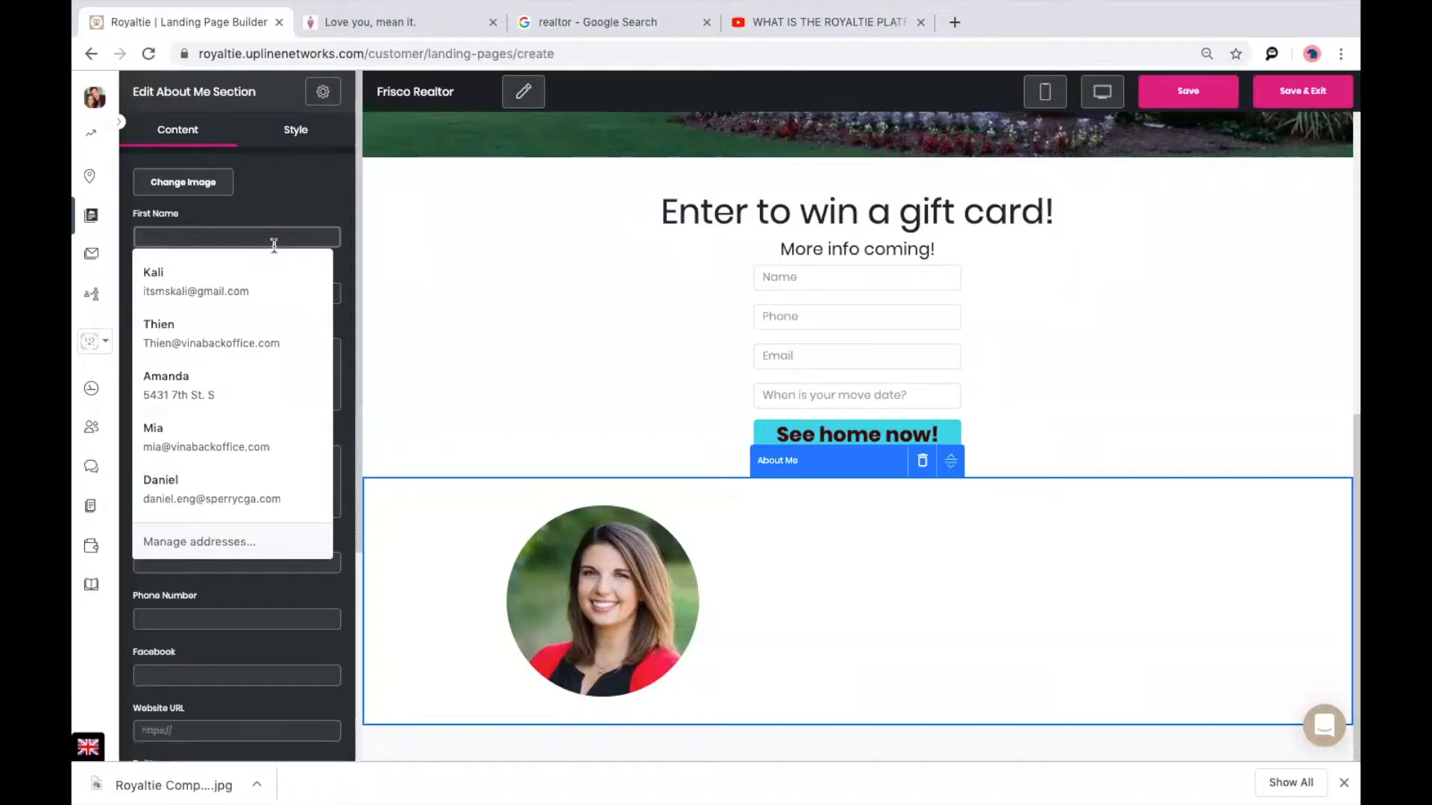
Enter the realtor's name in the About Me First Name field.
type("K")
key("BackSpace")
type("K")
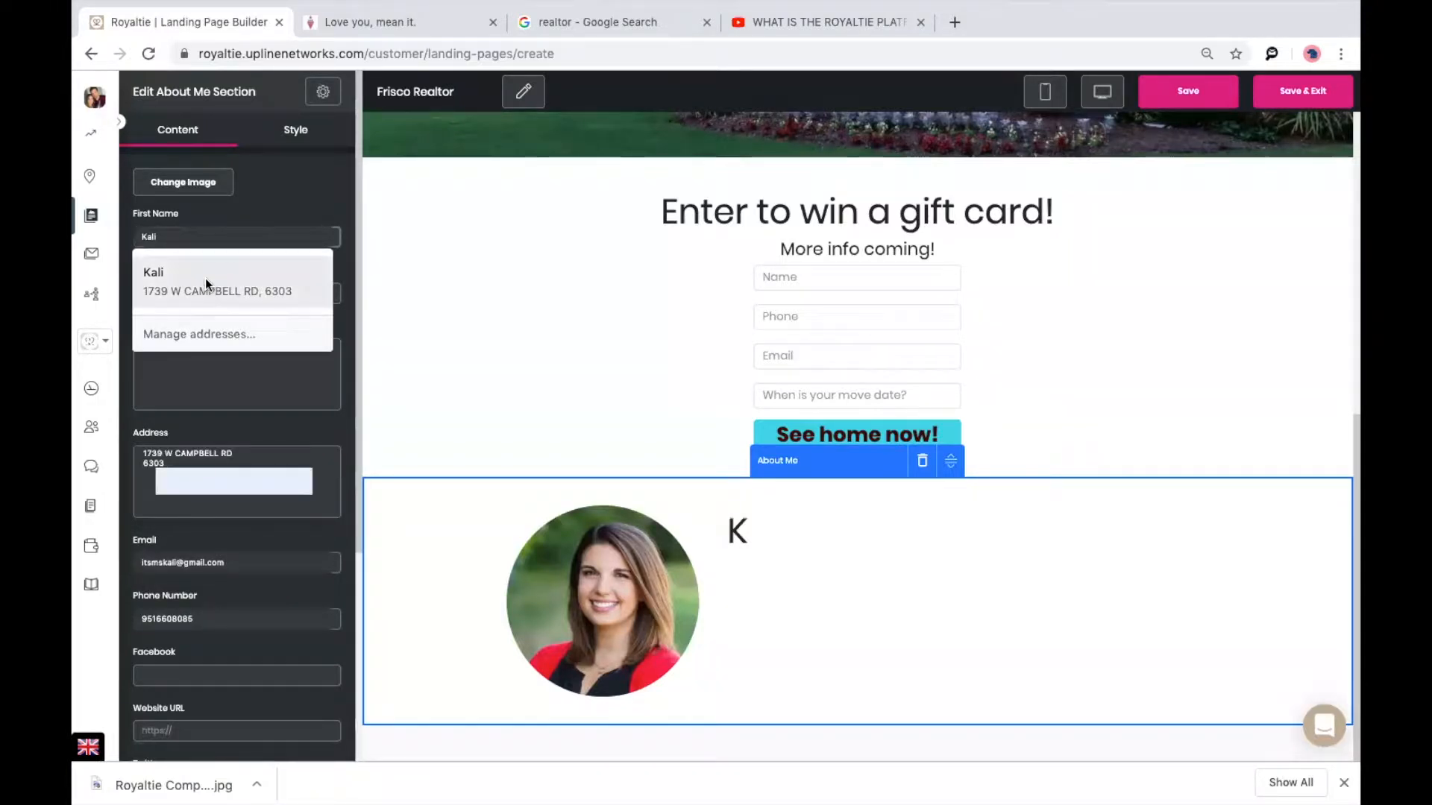
type("ali the realtor")
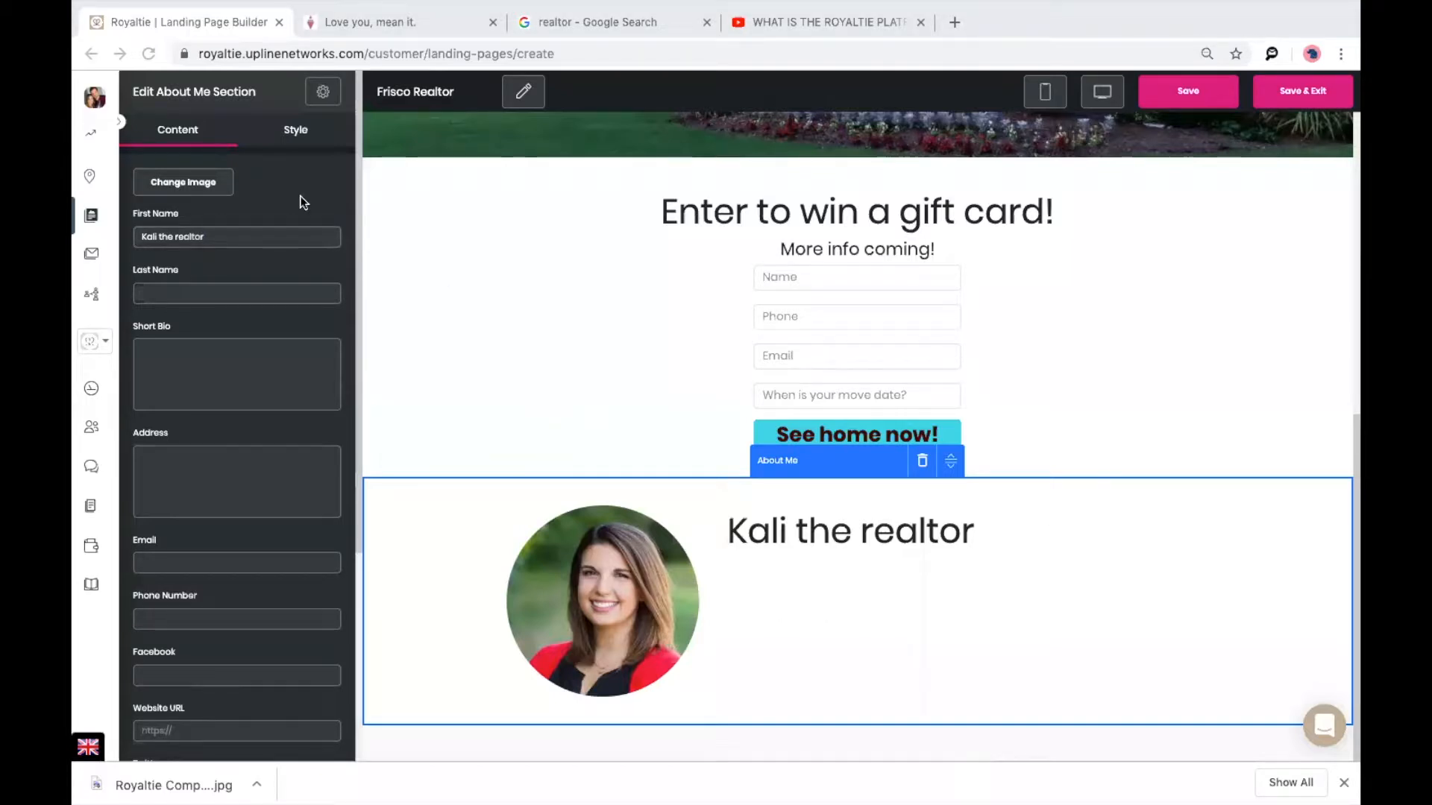
scroll(253, 411, "down", 4)
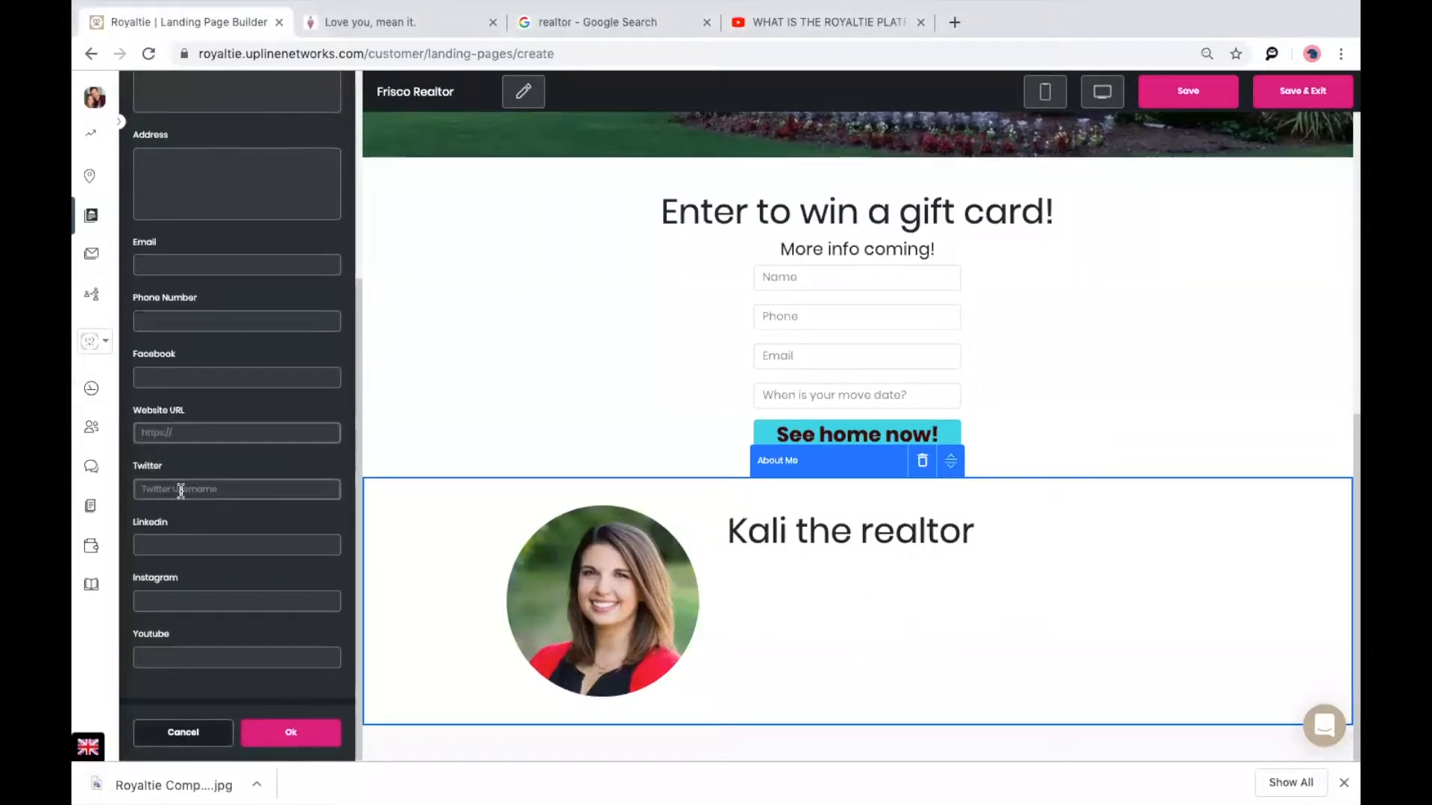
left_click(198, 549)
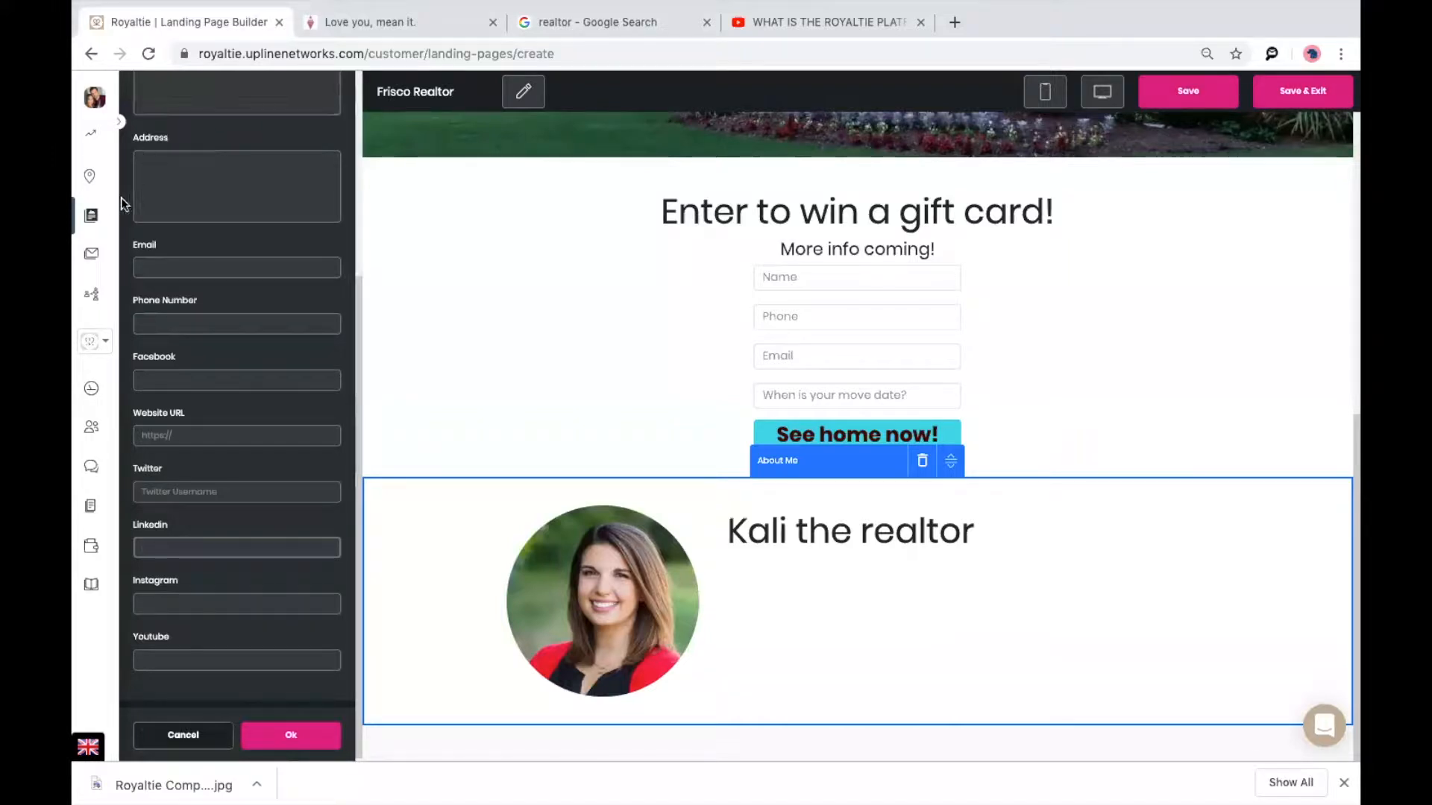
Discard the unsaved page and open the live preview of the Frisco Homes landing page.
left_click(92, 215)
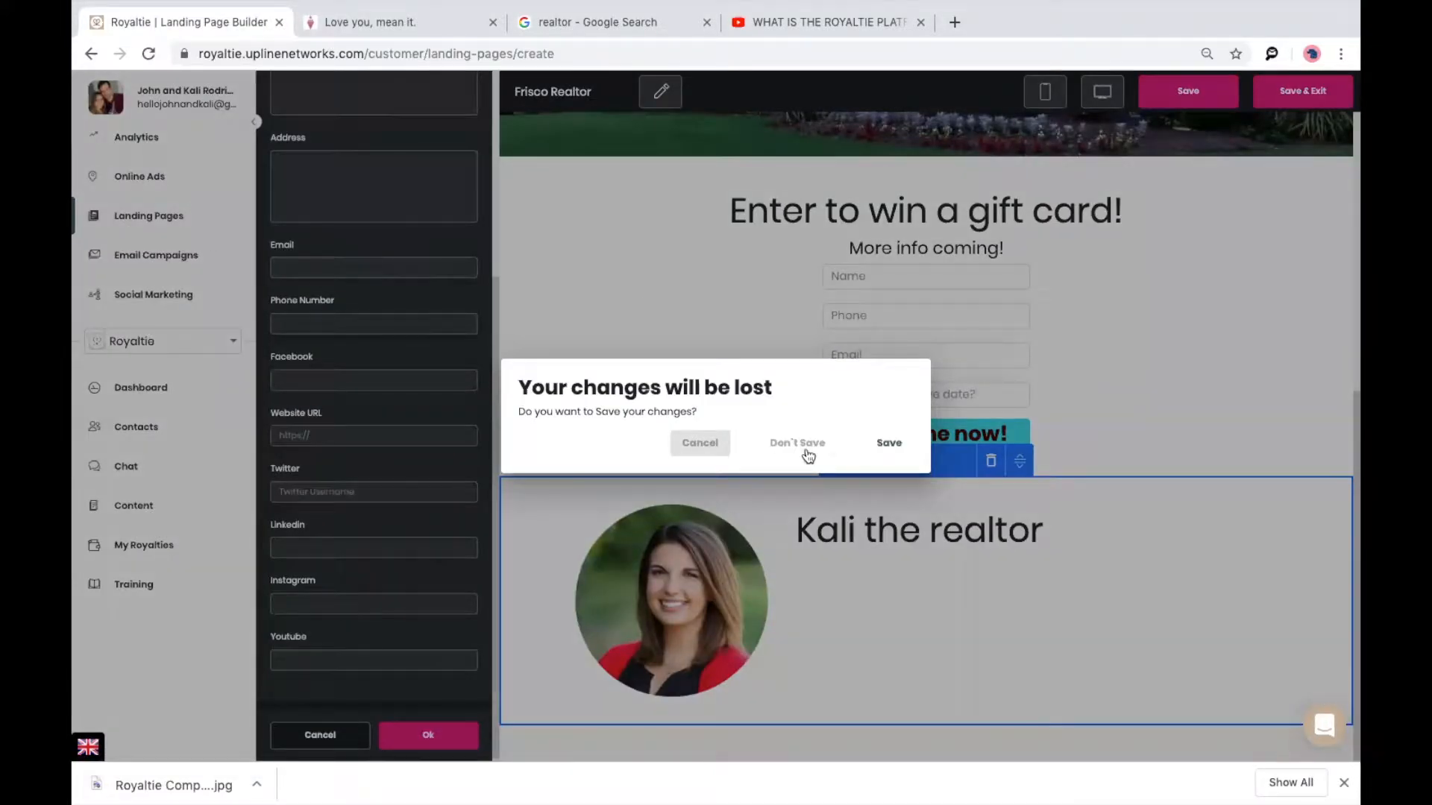
left_click(797, 443)
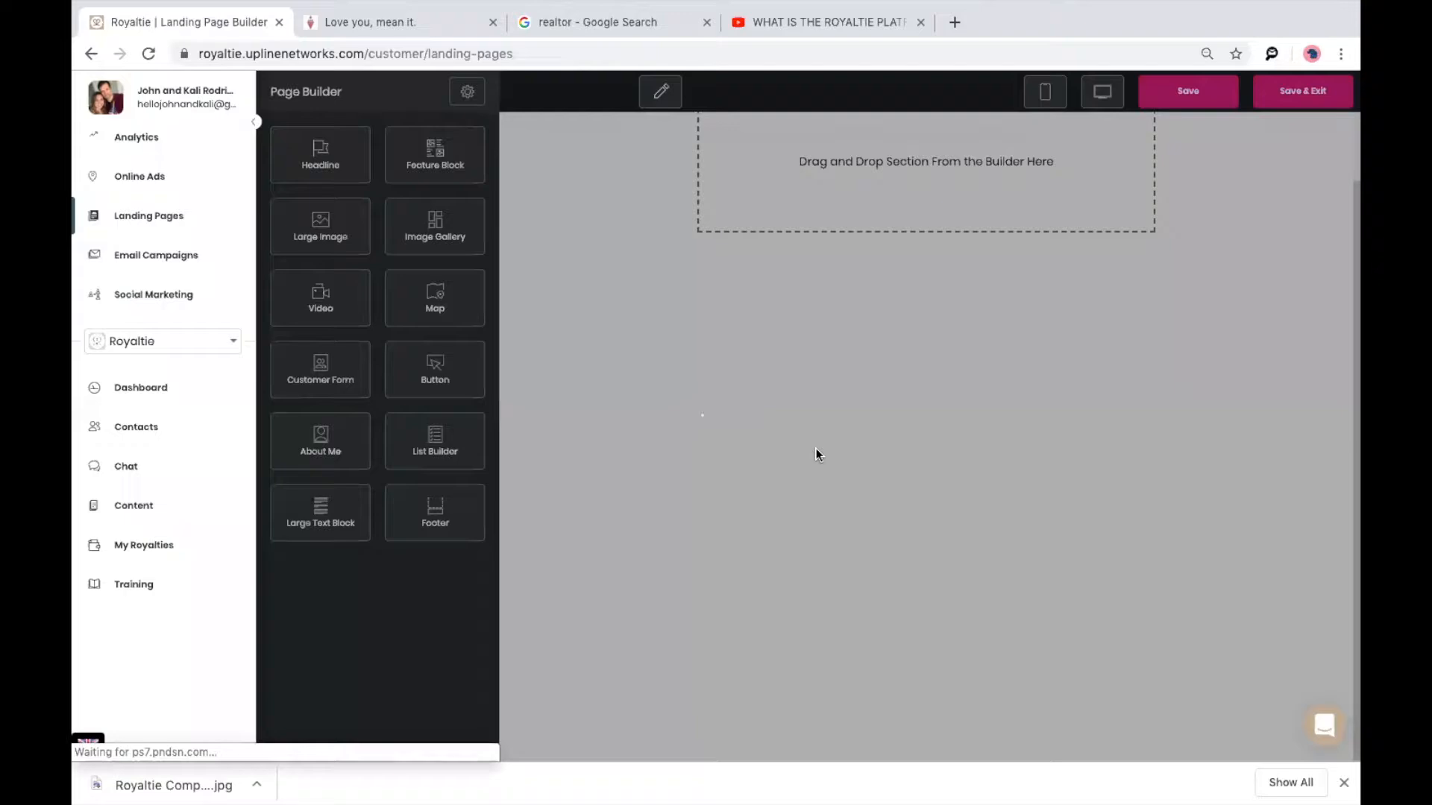
scroll(817, 452, "down", 15)
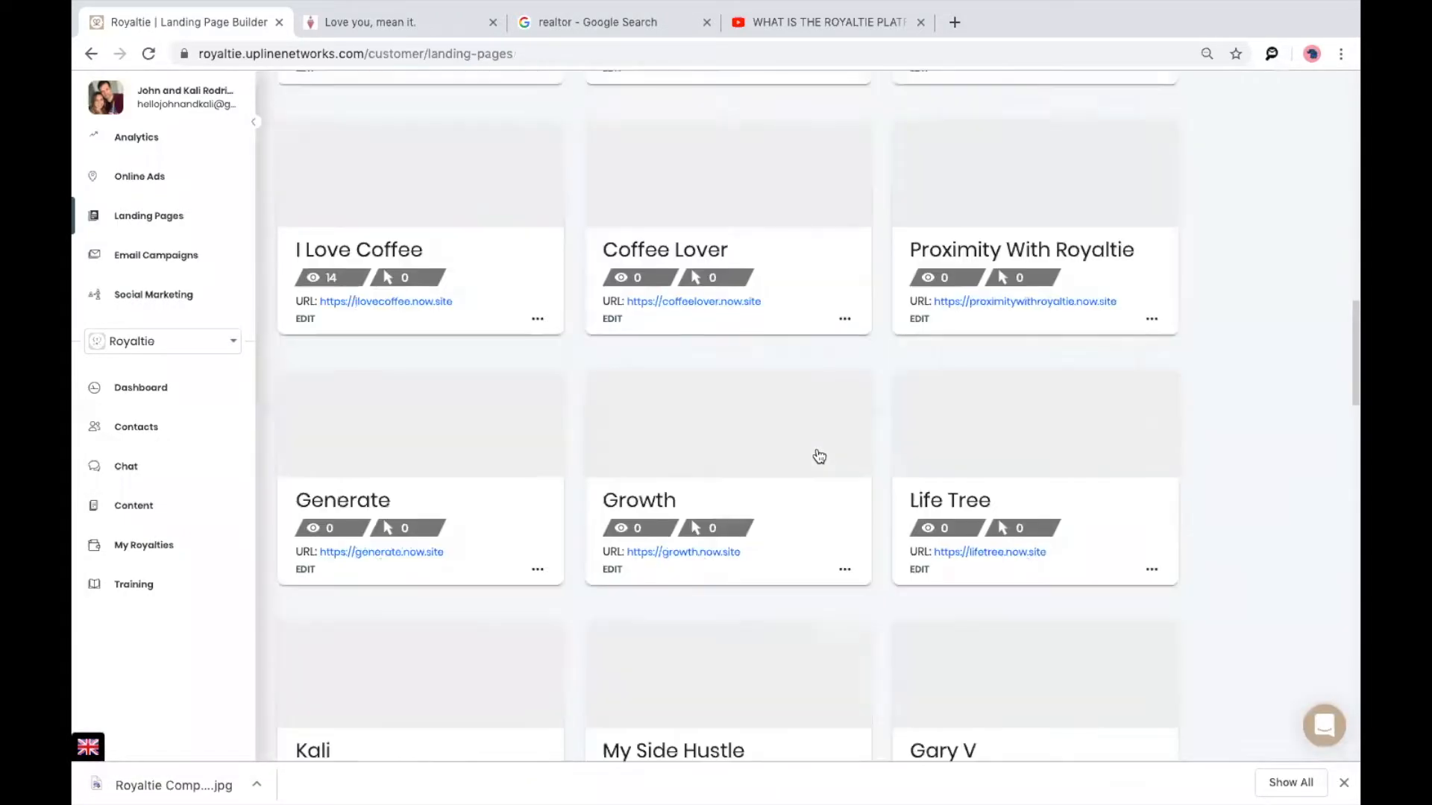
scroll(819, 457, "down", 20)
scroll(828, 432, "up", 4)
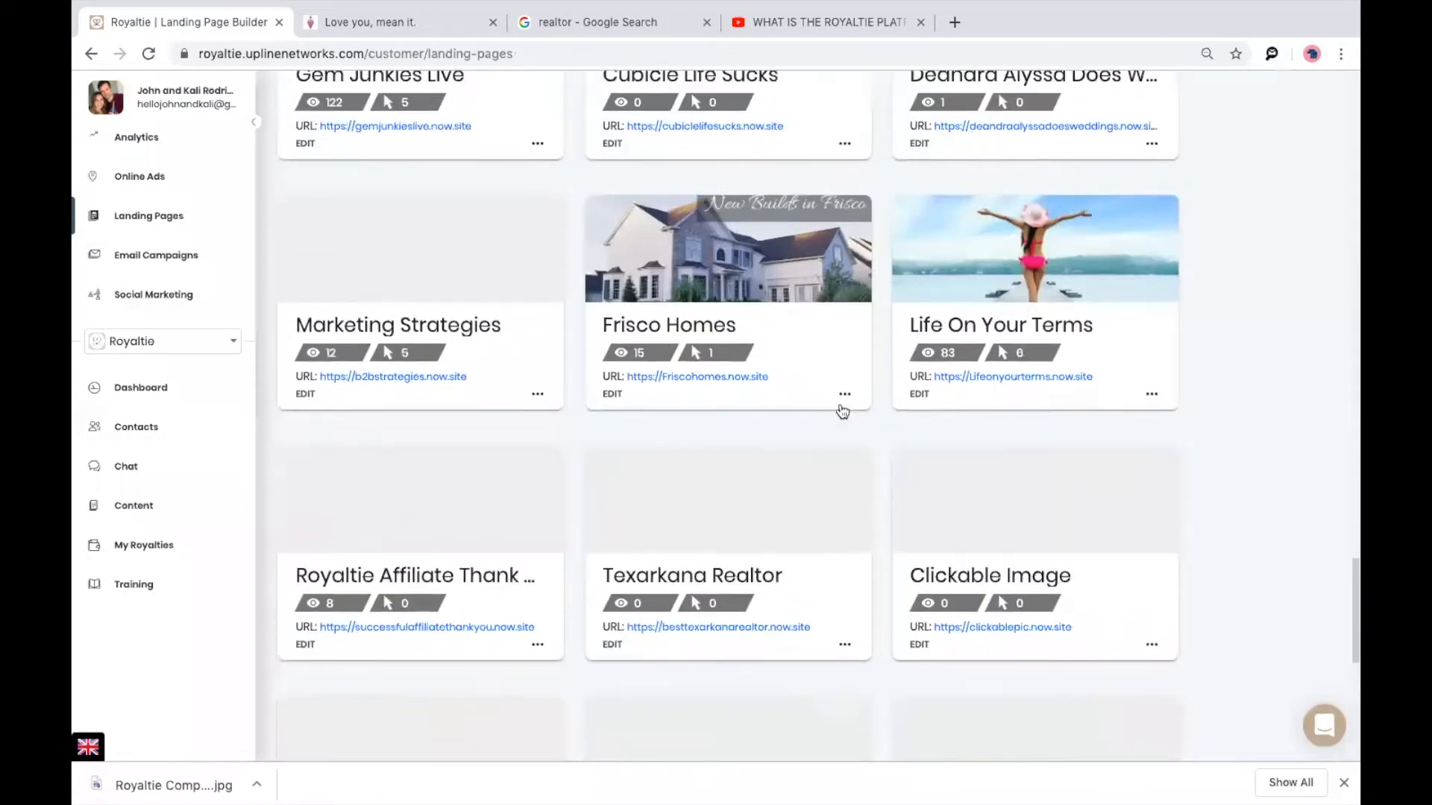
left_click(744, 288)
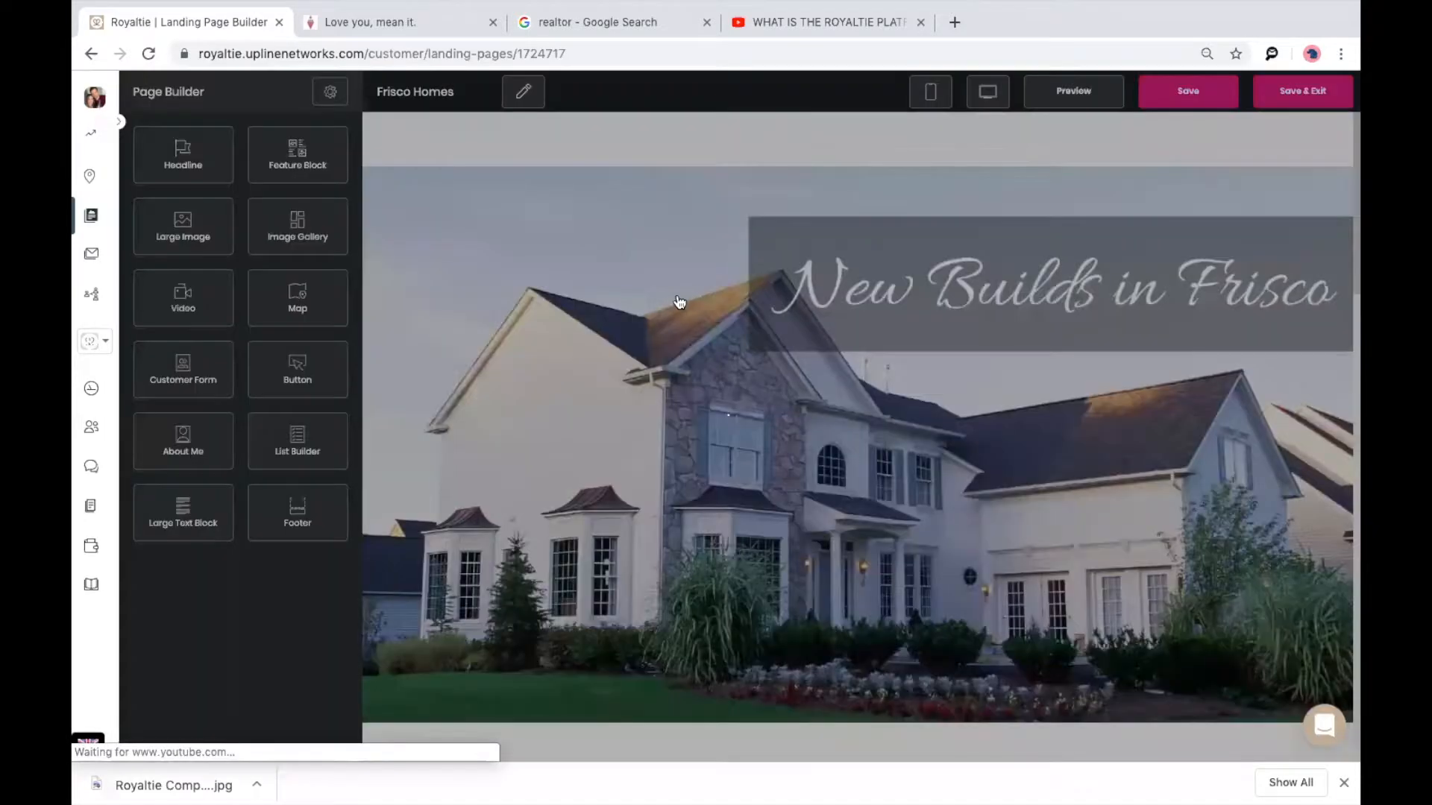
left_click(1073, 94)
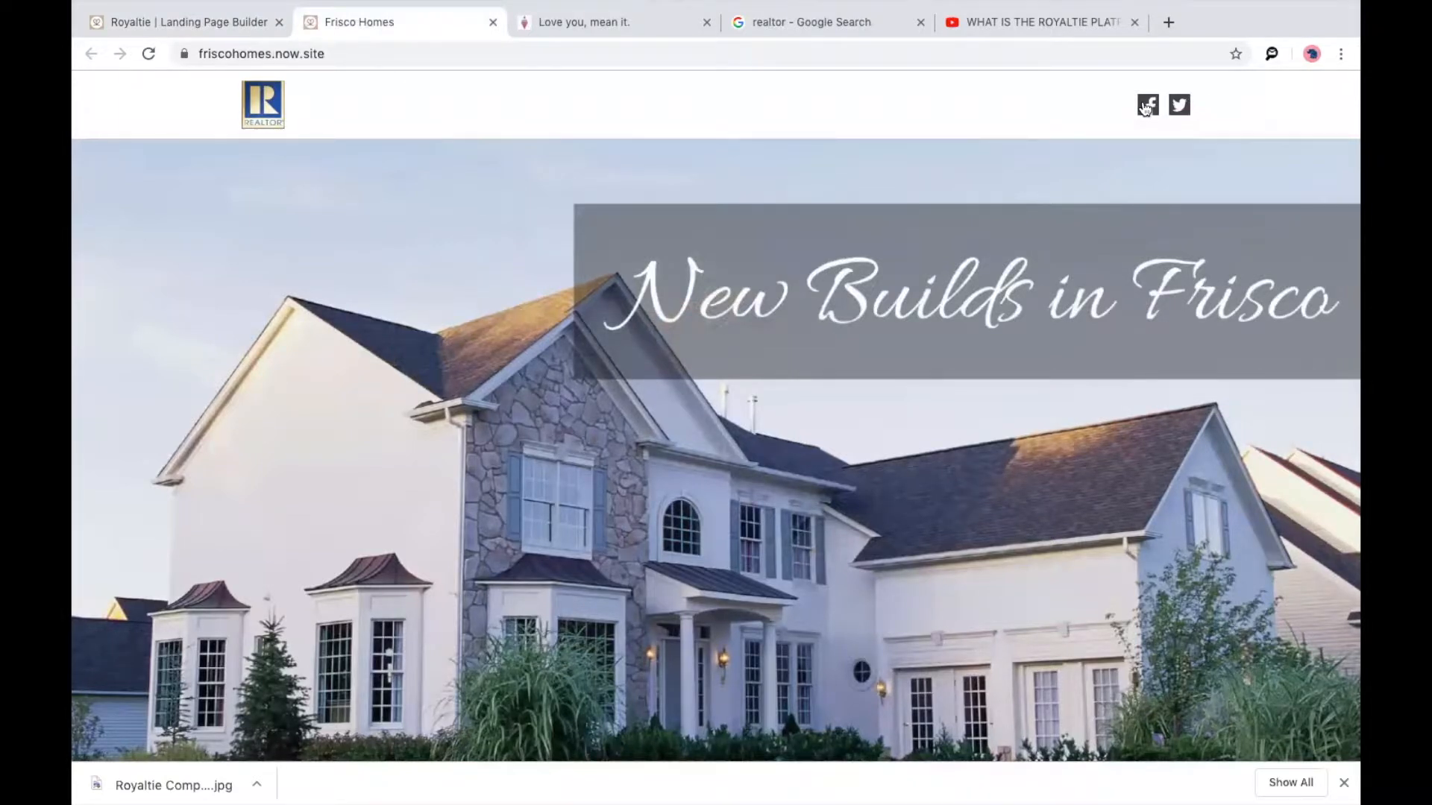
Scroll through the published Frisco Homes page to review its sections.
scroll(916, 164, "down", 3)
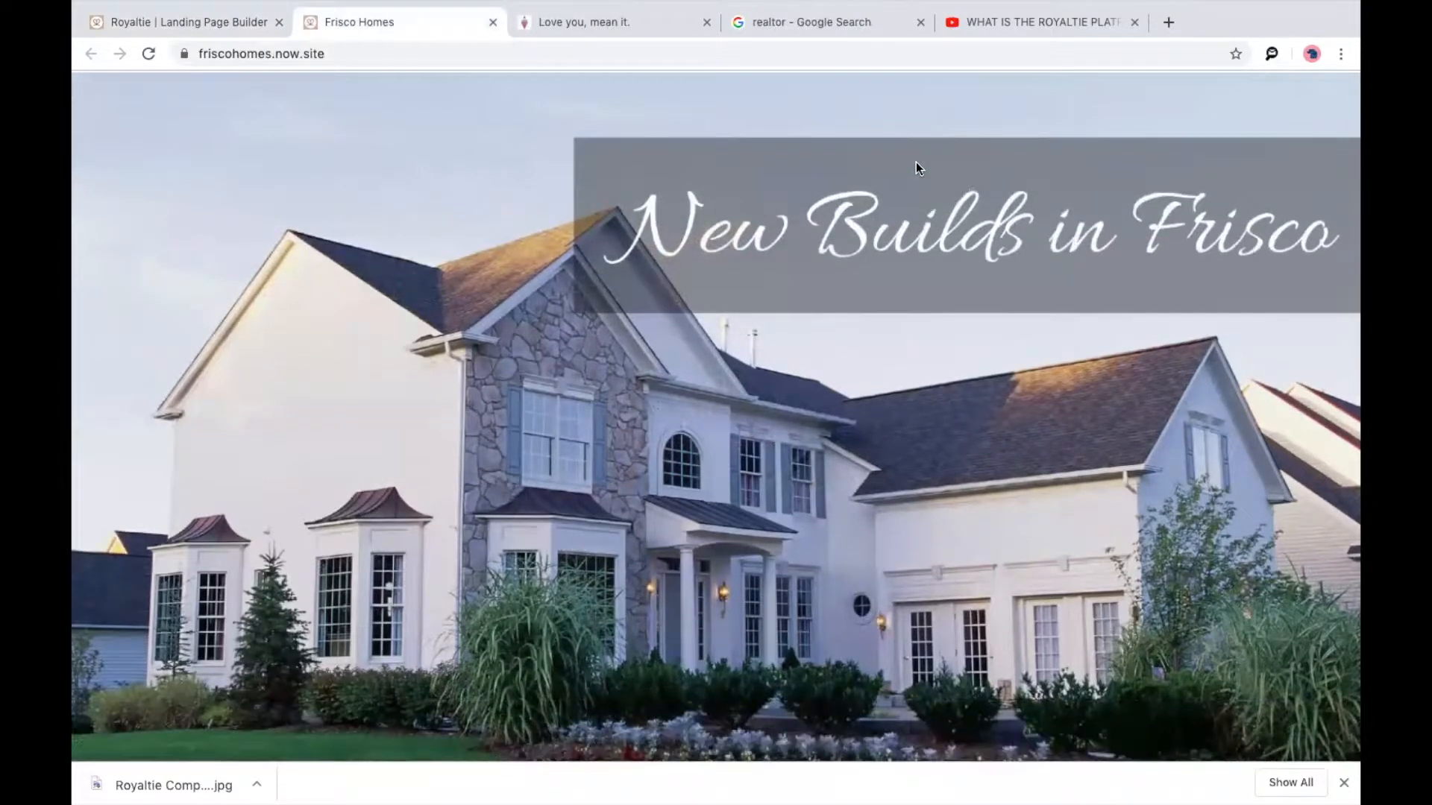
scroll(916, 163, "down", 7)
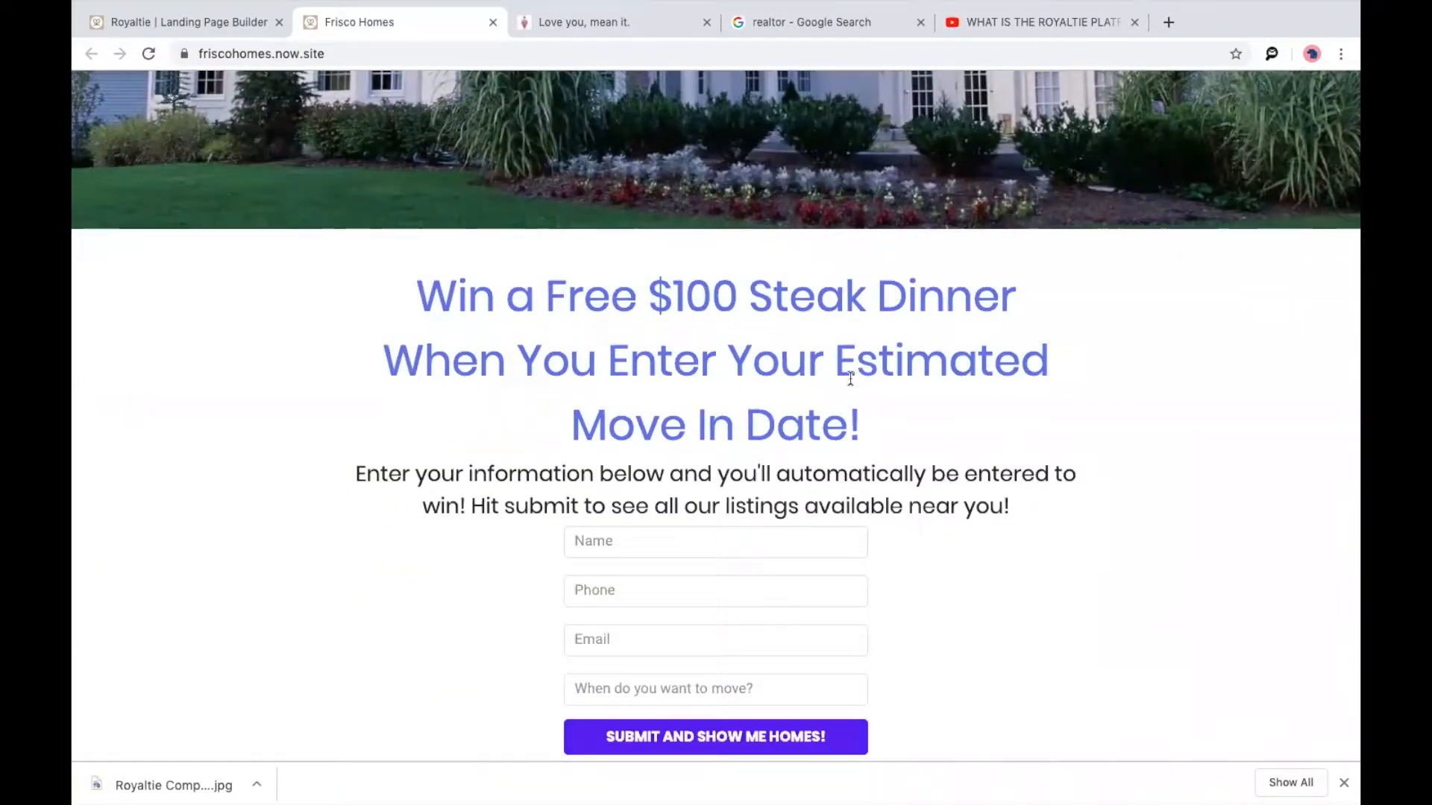
scroll(851, 379, "down", 1)
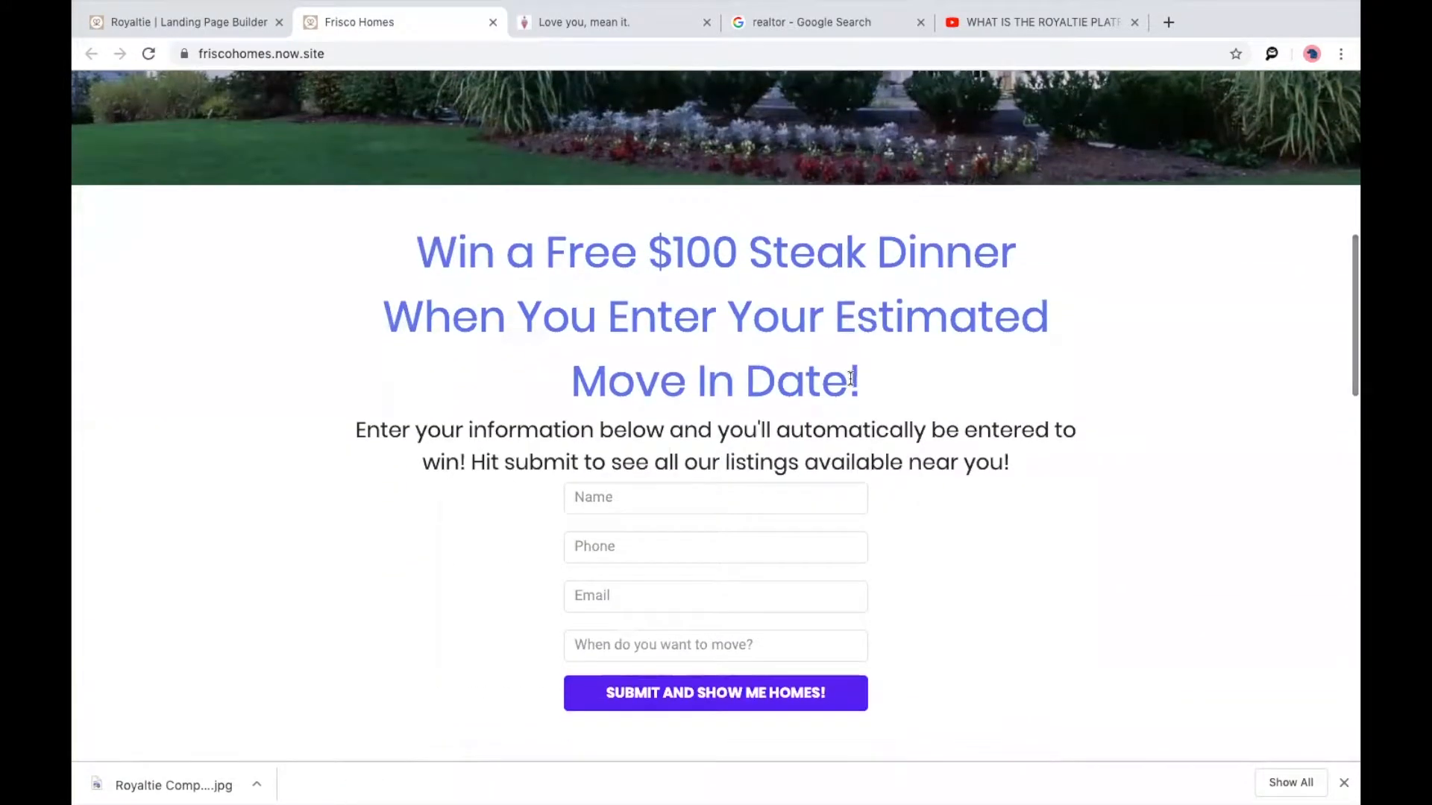
scroll(851, 378, "down", 5)
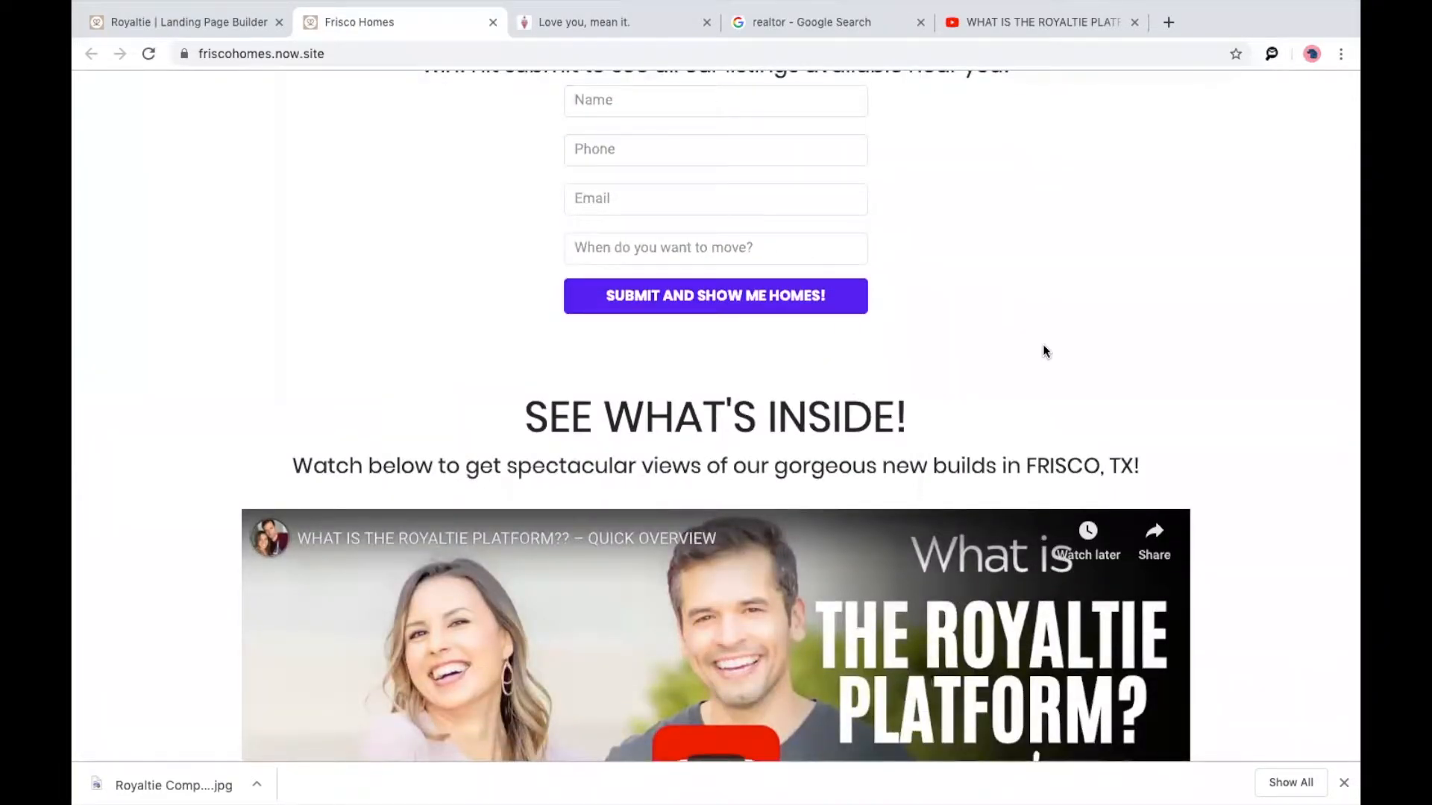
scroll(1043, 349, "down", 2)
scroll(1043, 349, "down", 2)
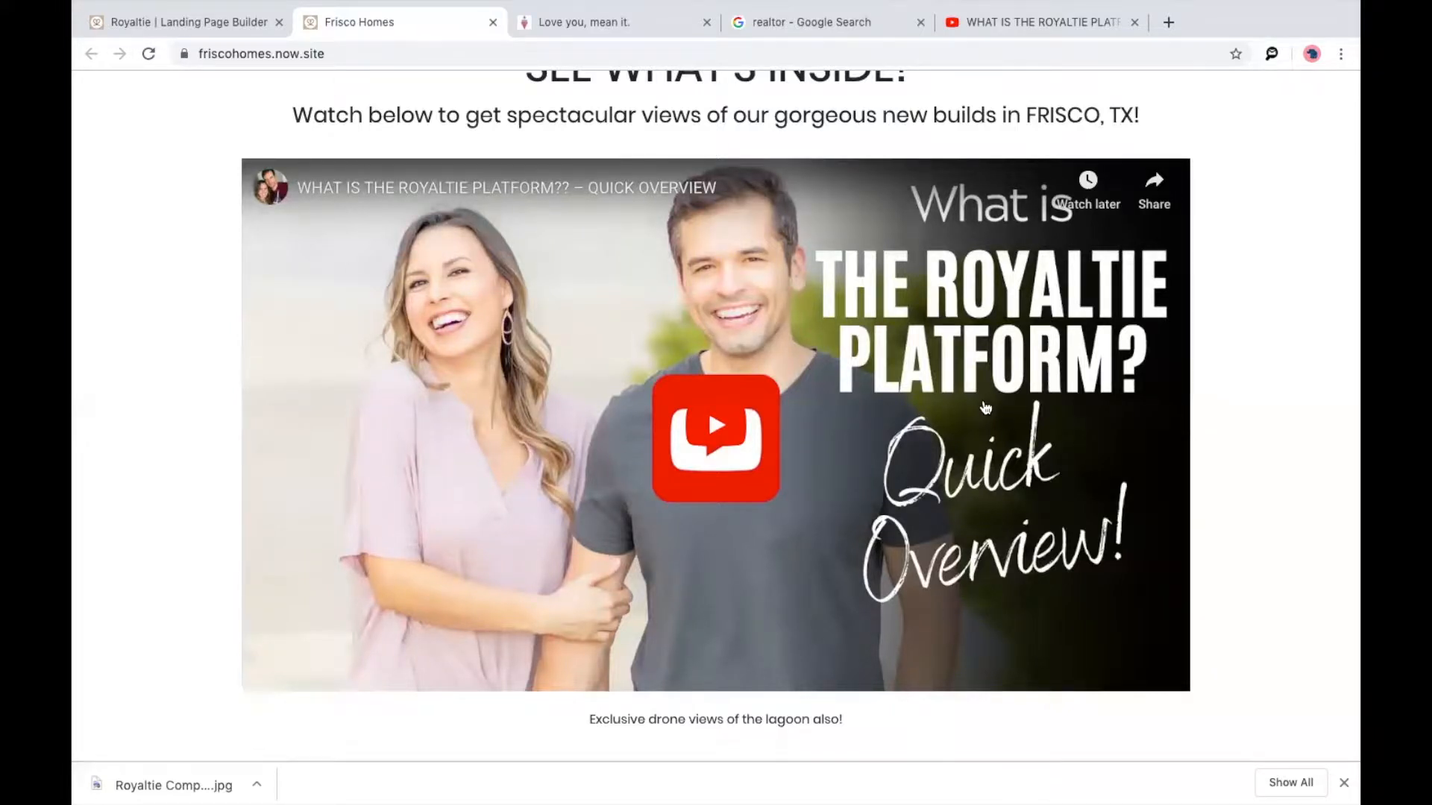
scroll(984, 418, "down", 8)
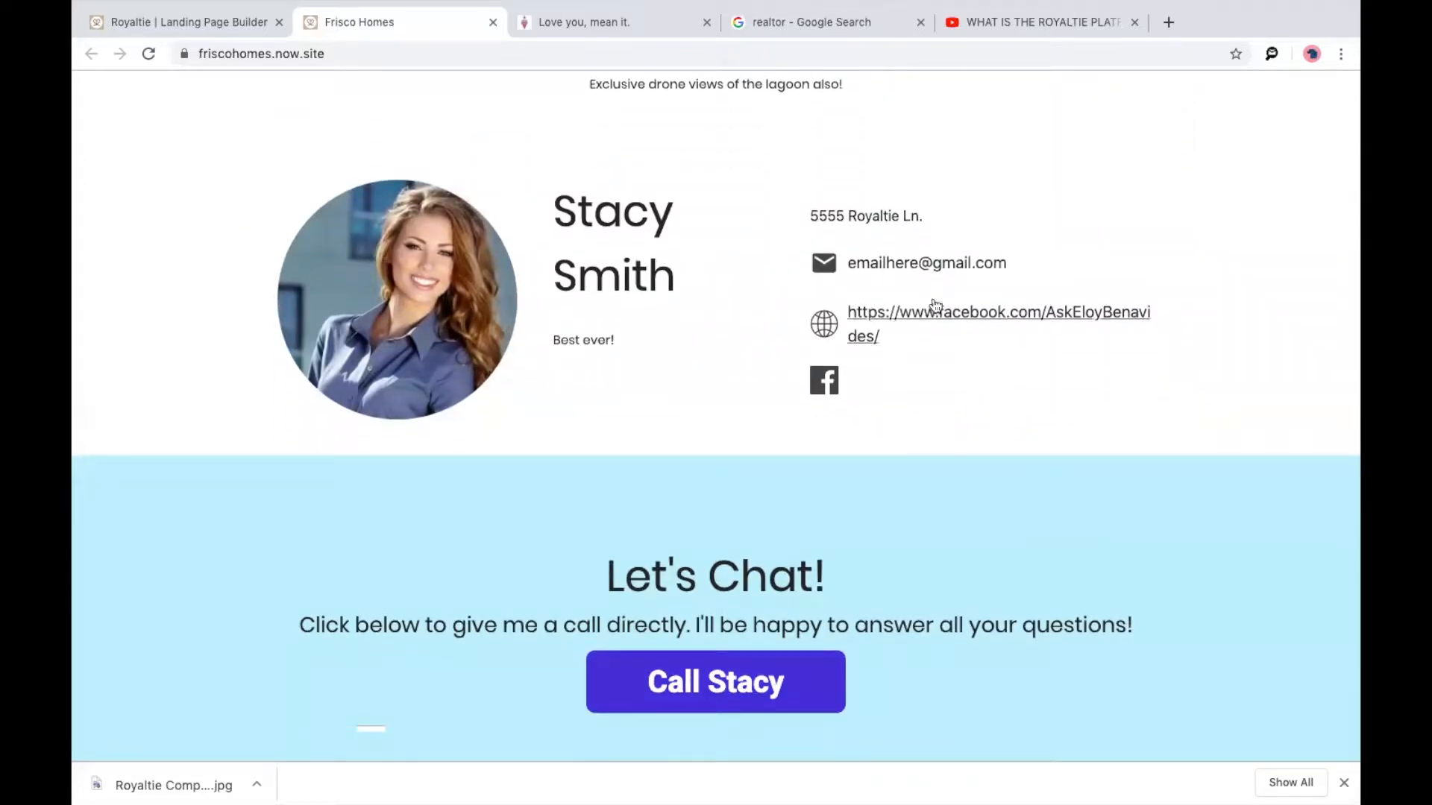
scroll(928, 302, "up", 1)
scroll(925, 294, "down", 2)
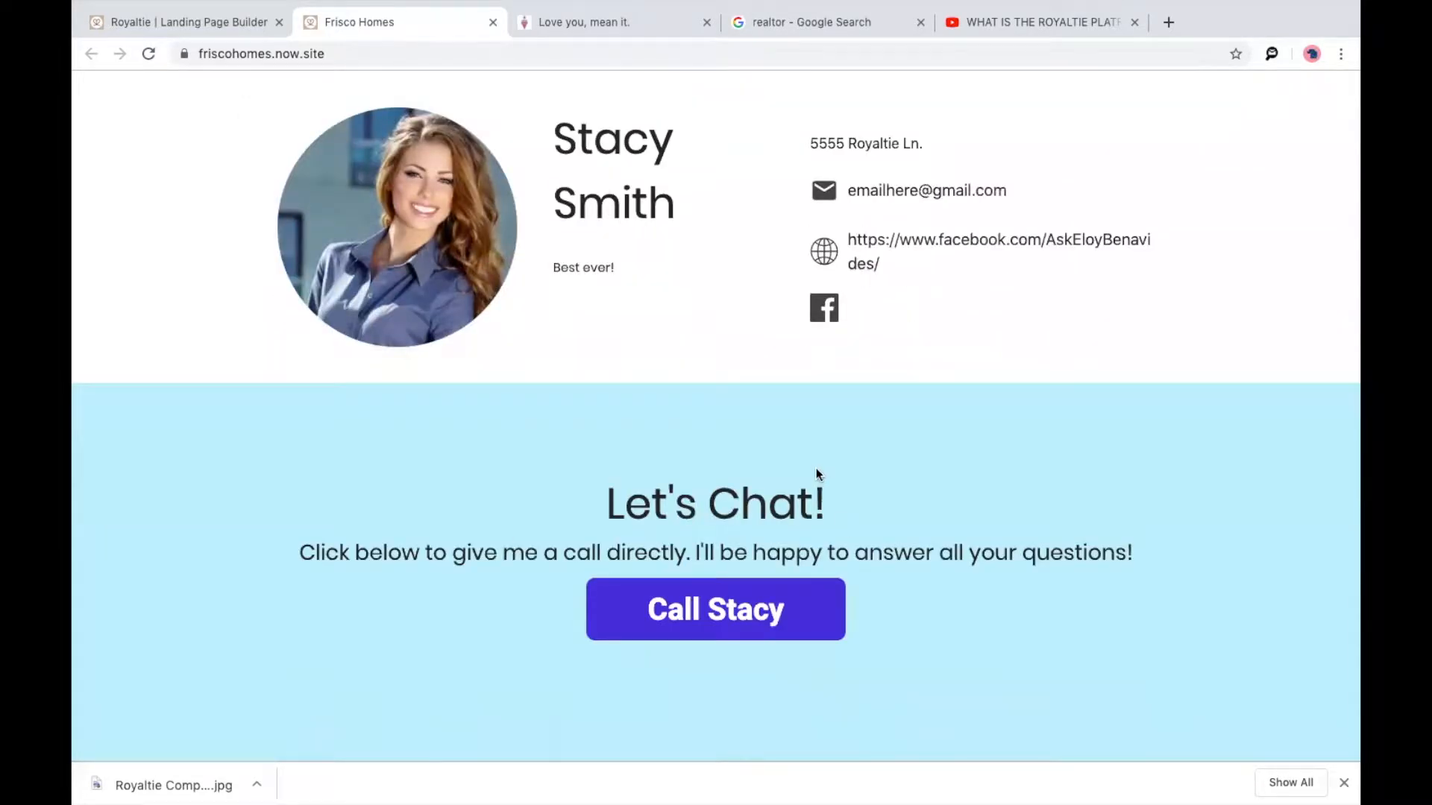
scroll(816, 467, "down", 1)
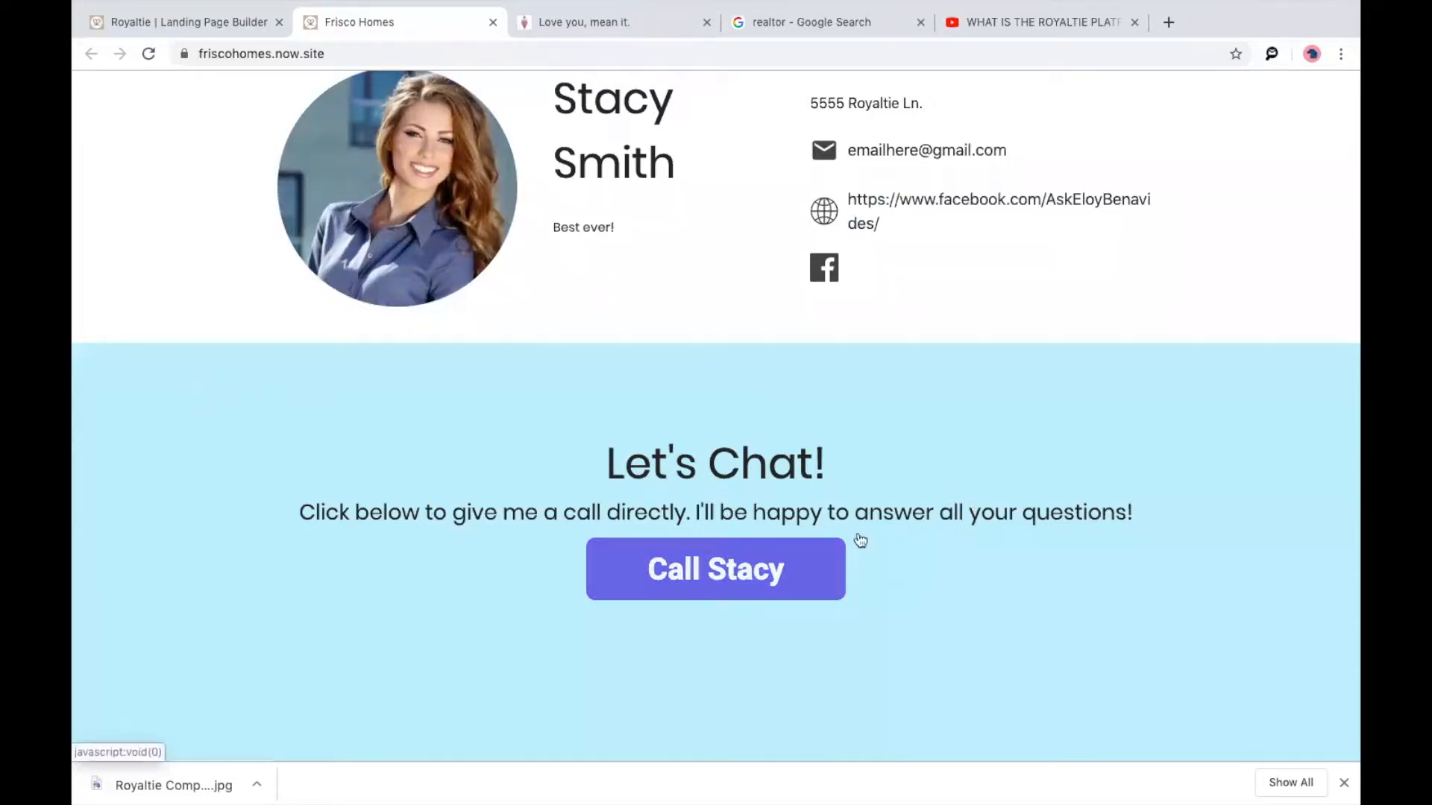
scroll(867, 494, "up", 20)
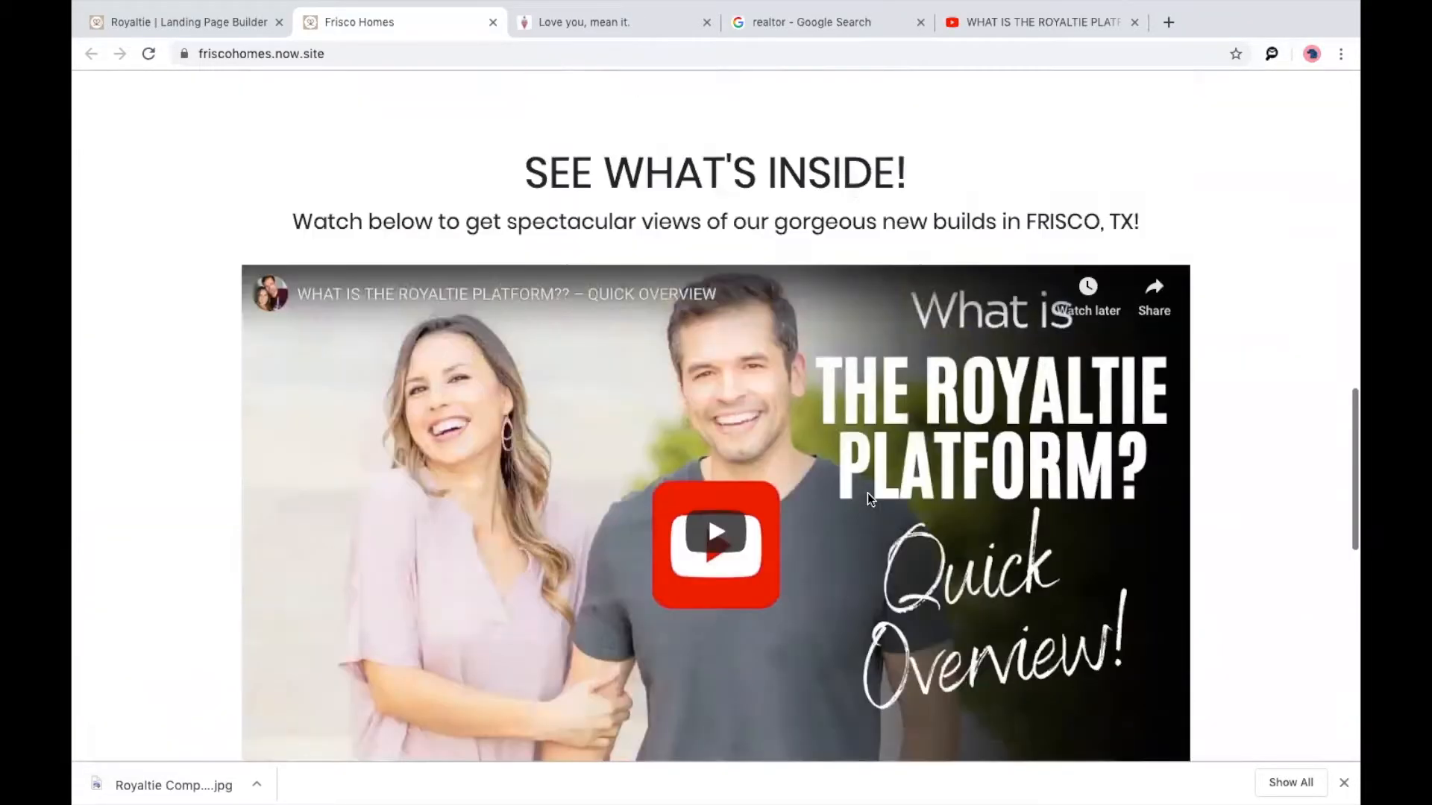
scroll(867, 494, "up", 10)
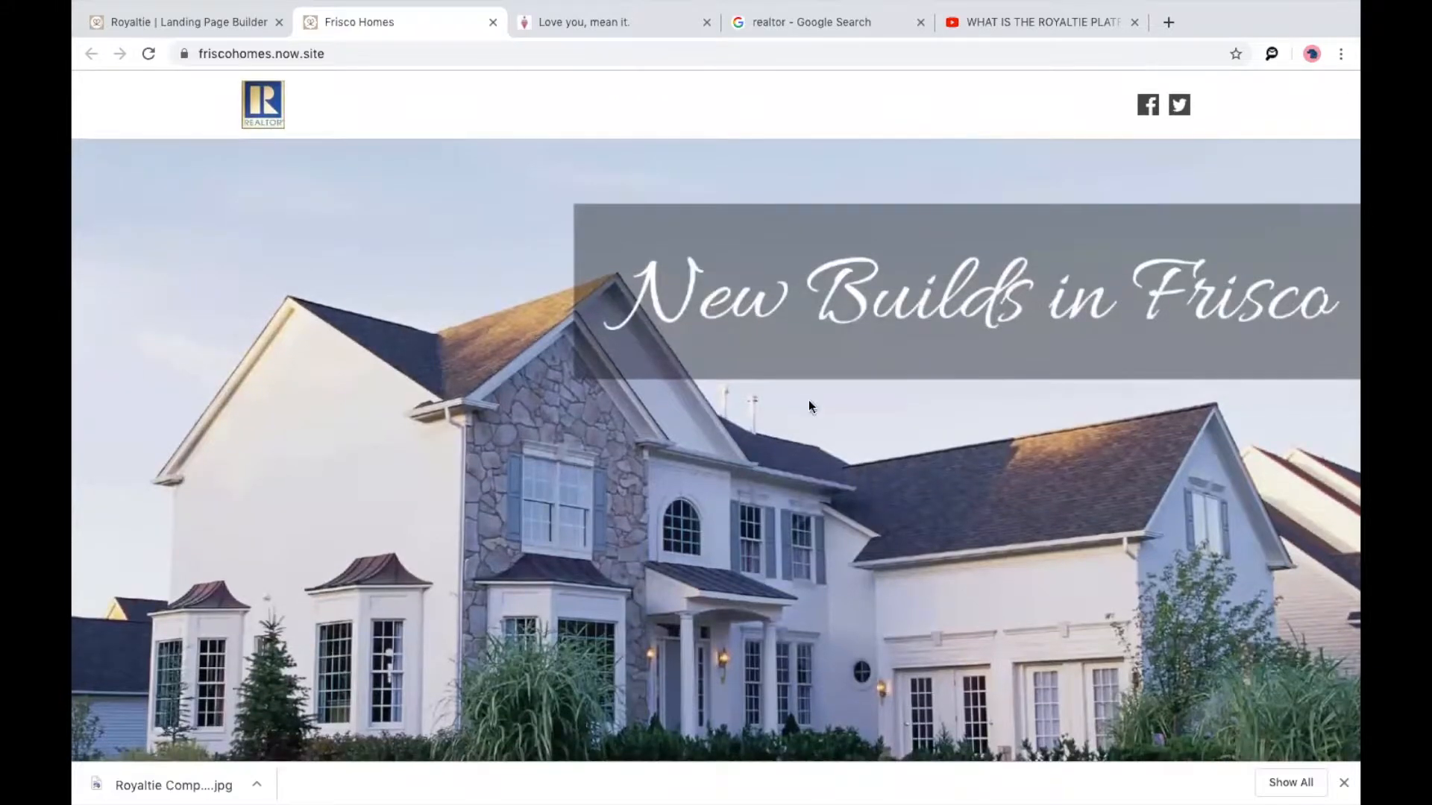
left_click(202, 24)
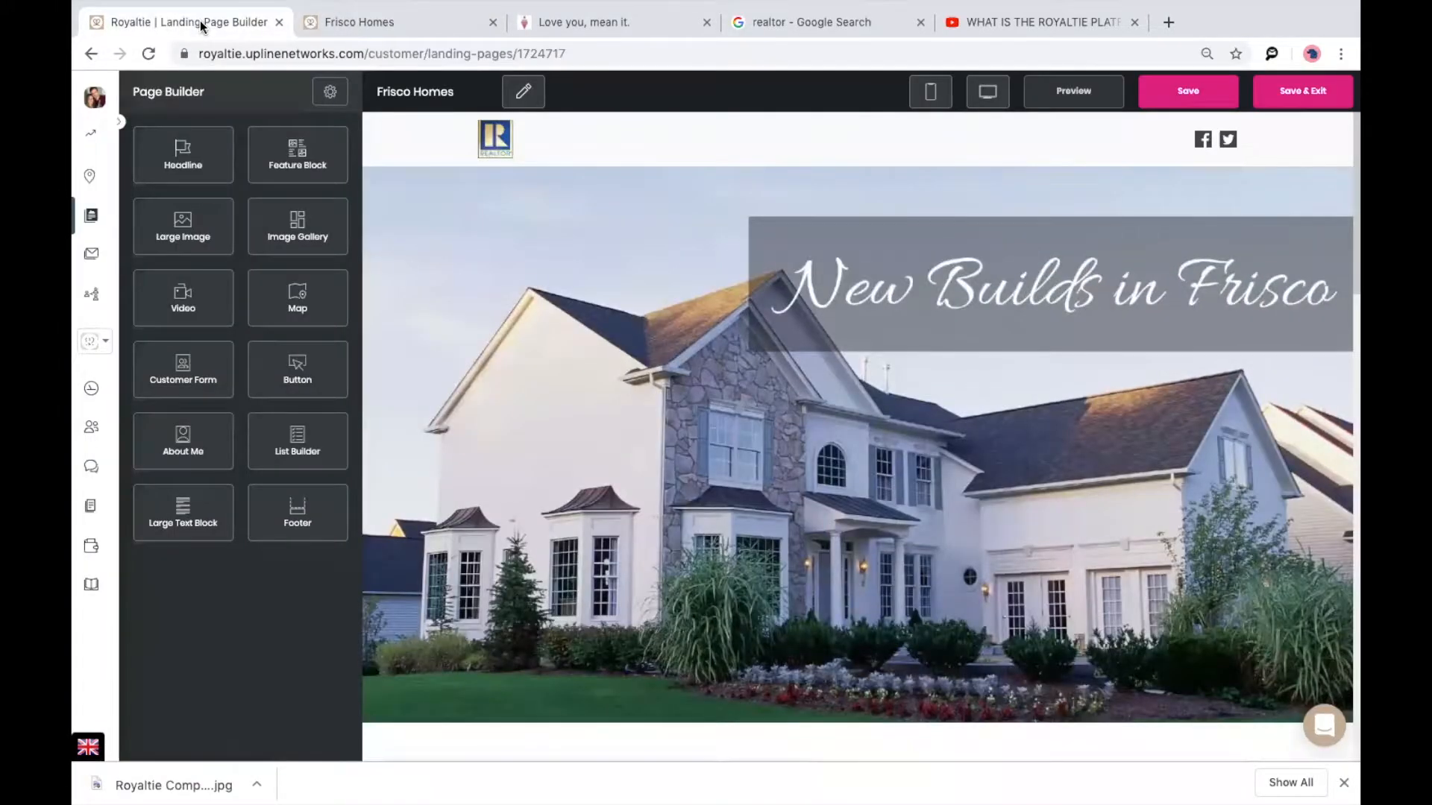
Leave the Frisco Homes builder for Online Ads and start a new ad in the empty middle slot.
left_click(91, 213)
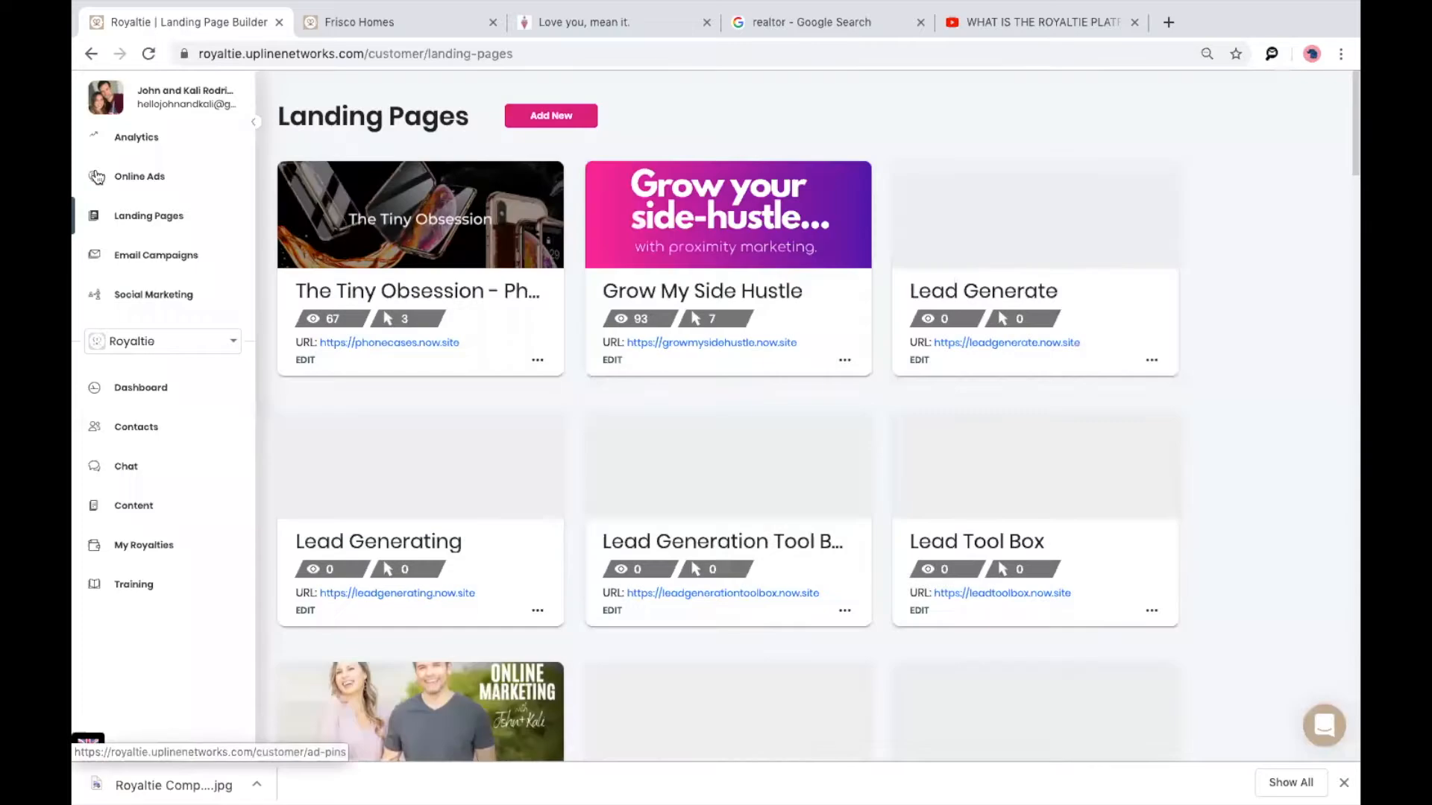
left_click(95, 177)
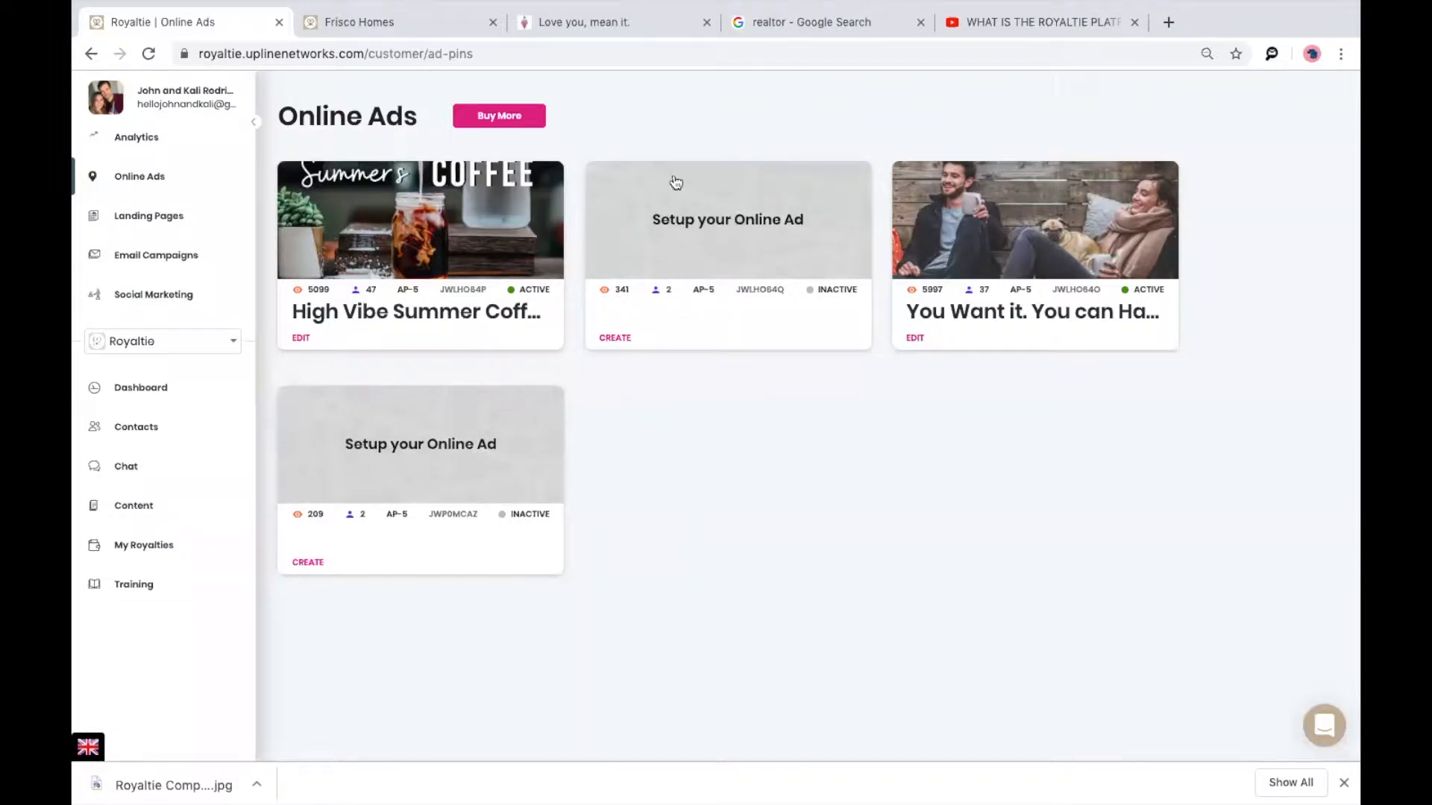
left_click(686, 210)
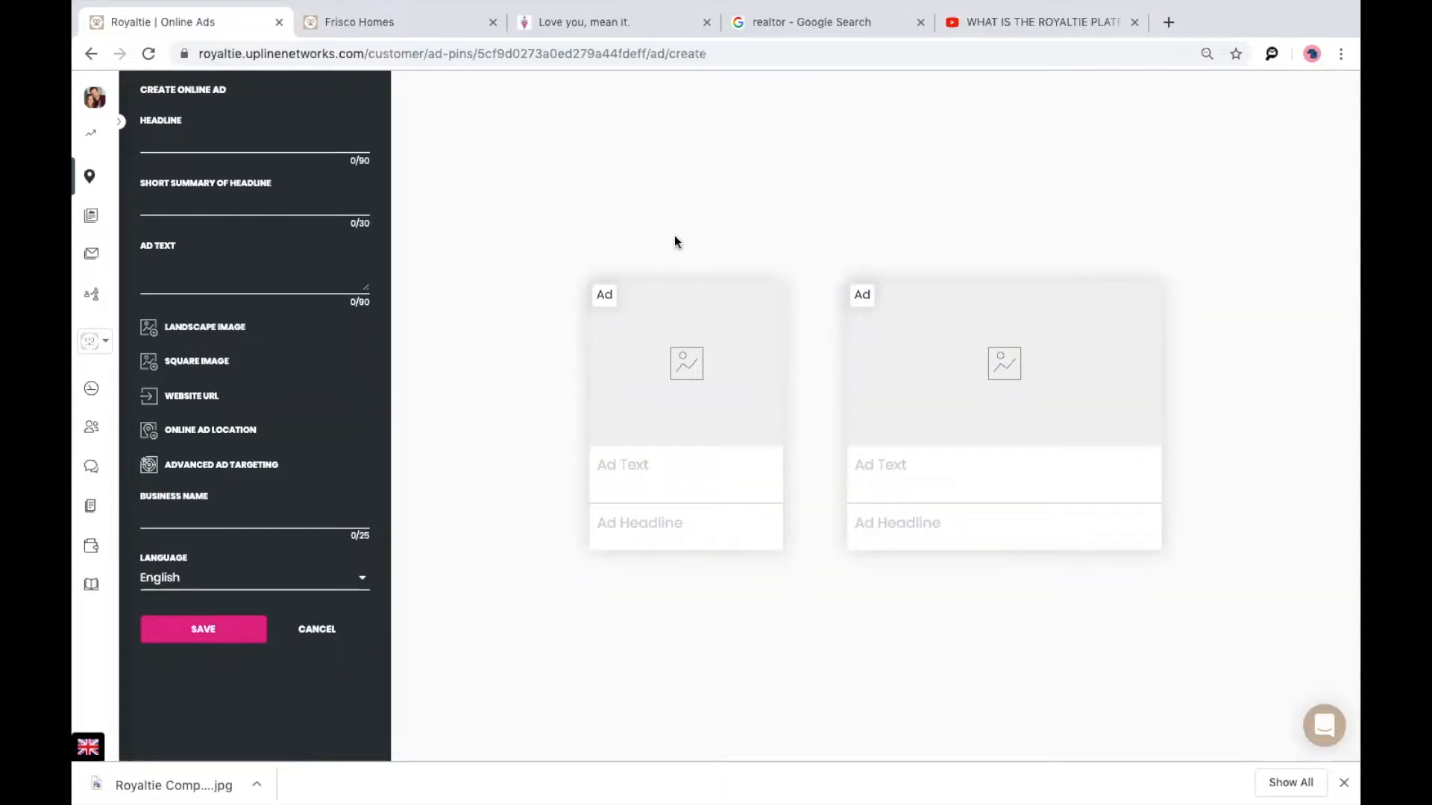
left_click(249, 142)
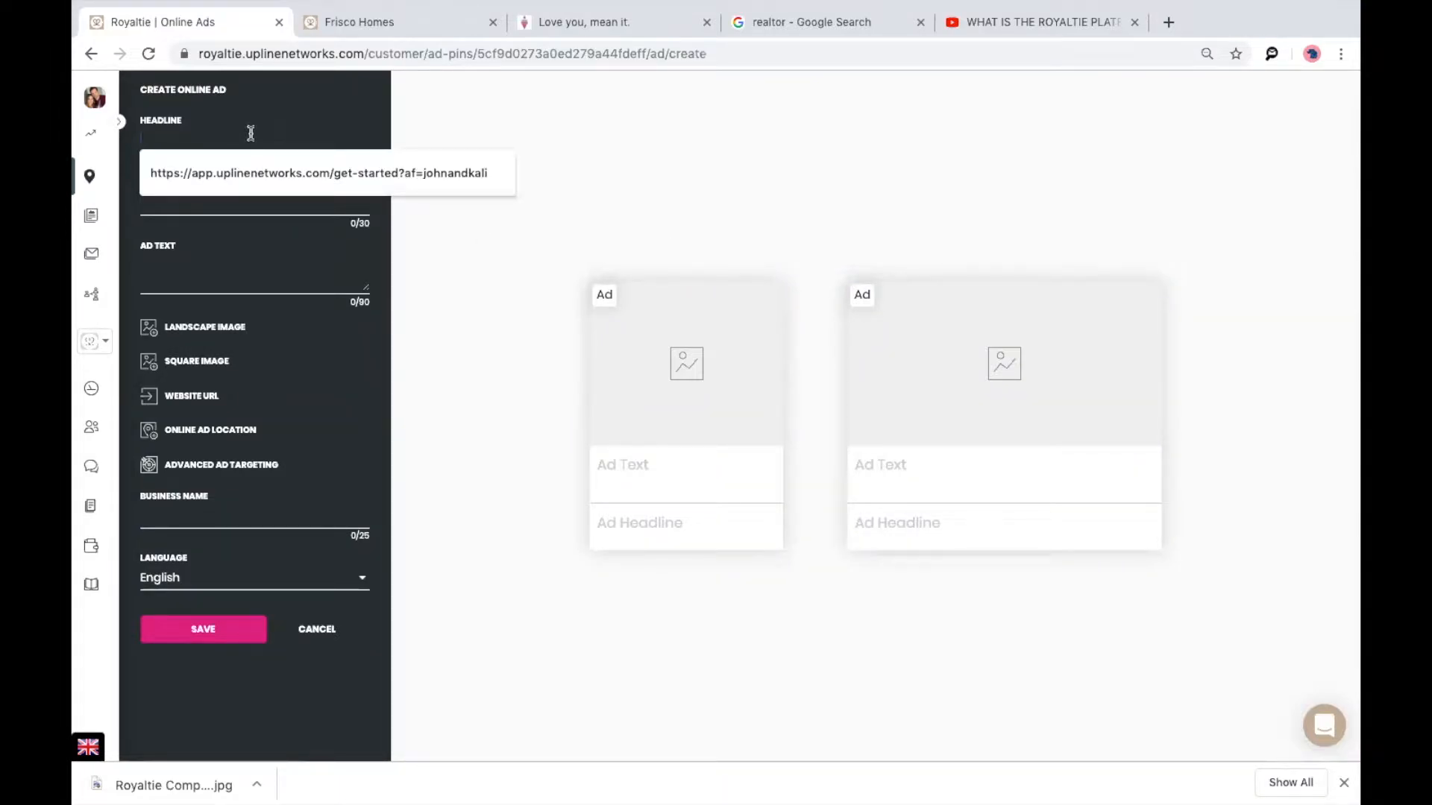
Enter headline 'New Homes In Frisco! Come see today!', summary 'New Homes In Frisco', and ad text 'All new builds in Frisco near Lagoon!'.
type("RE")
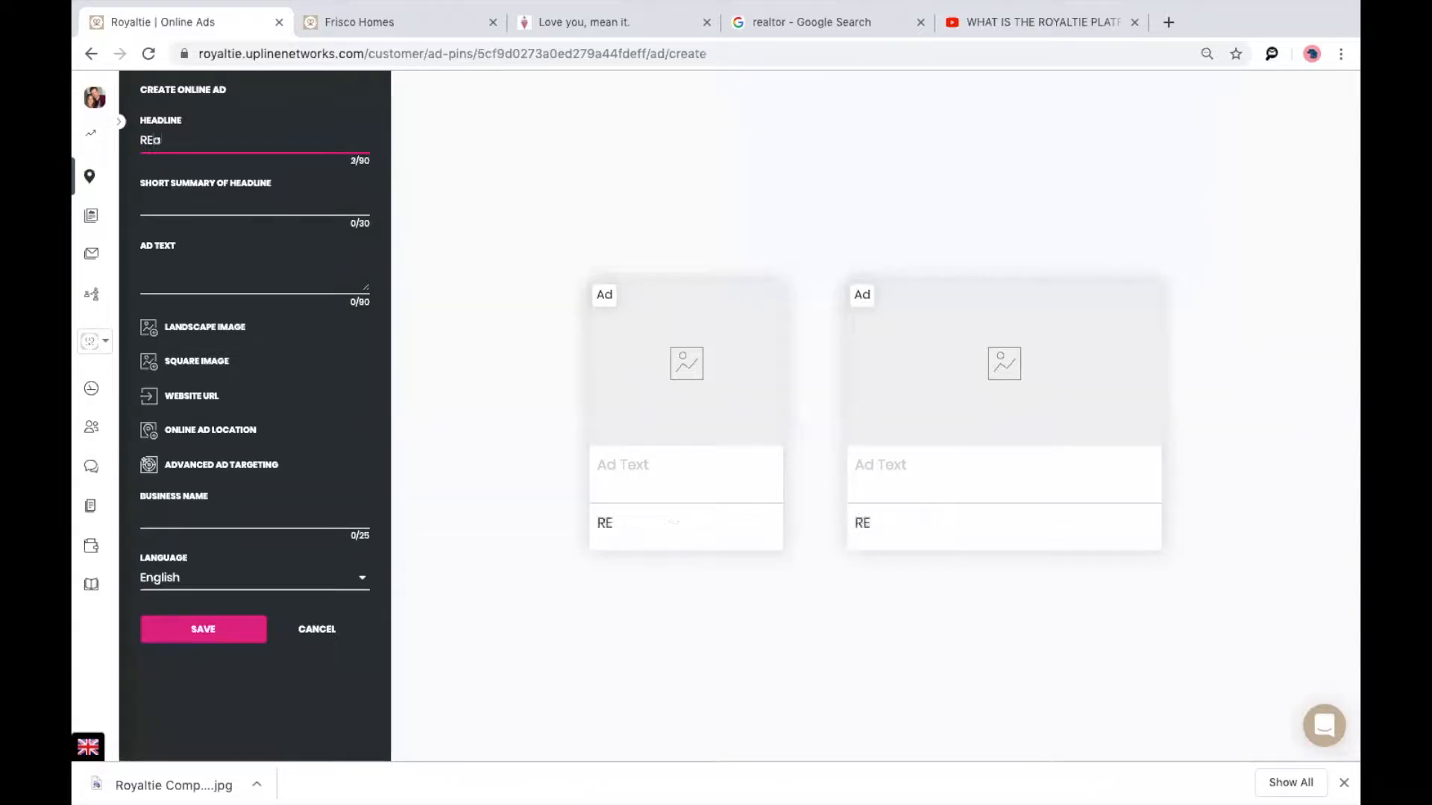
type("New H")
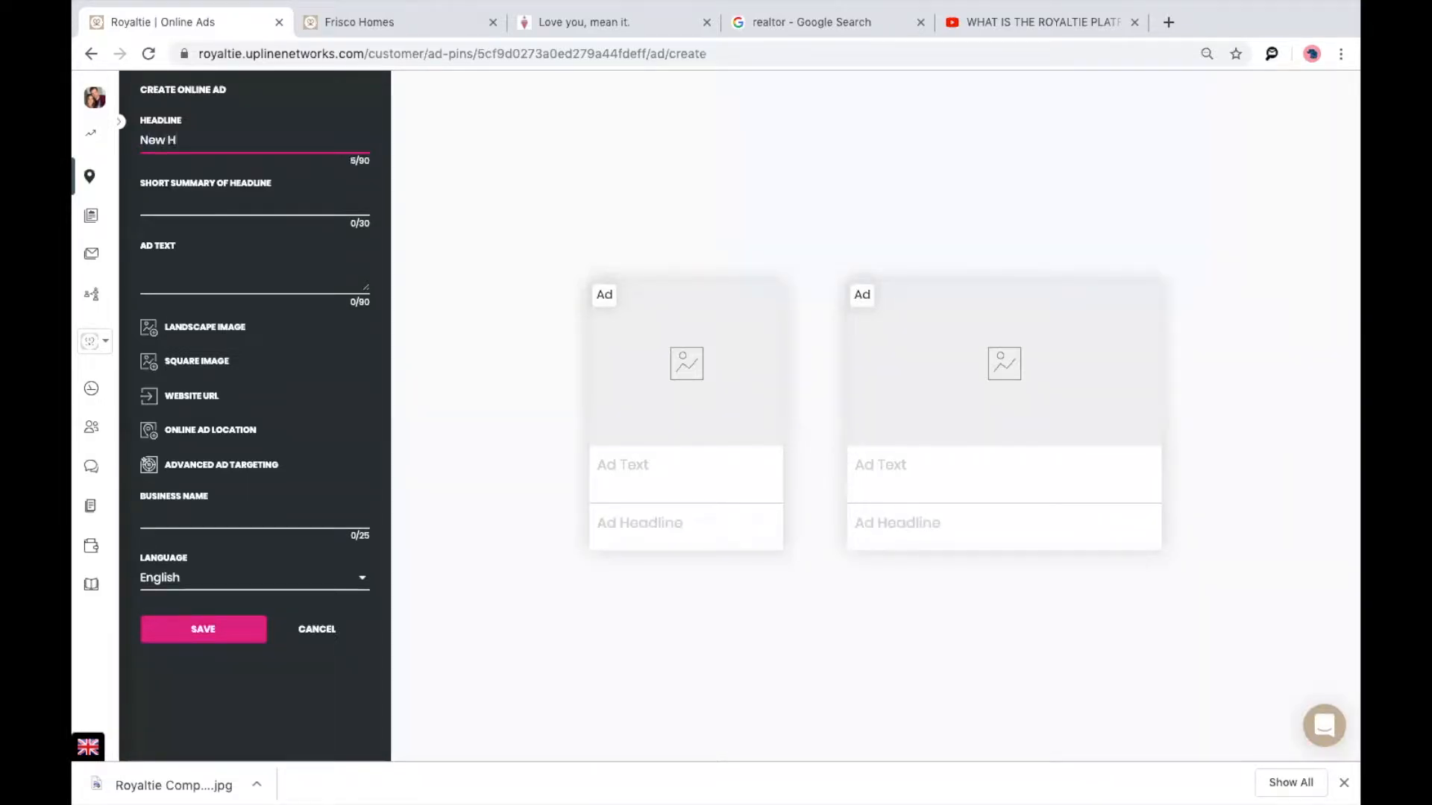
type("omes In Frisco! Come see")
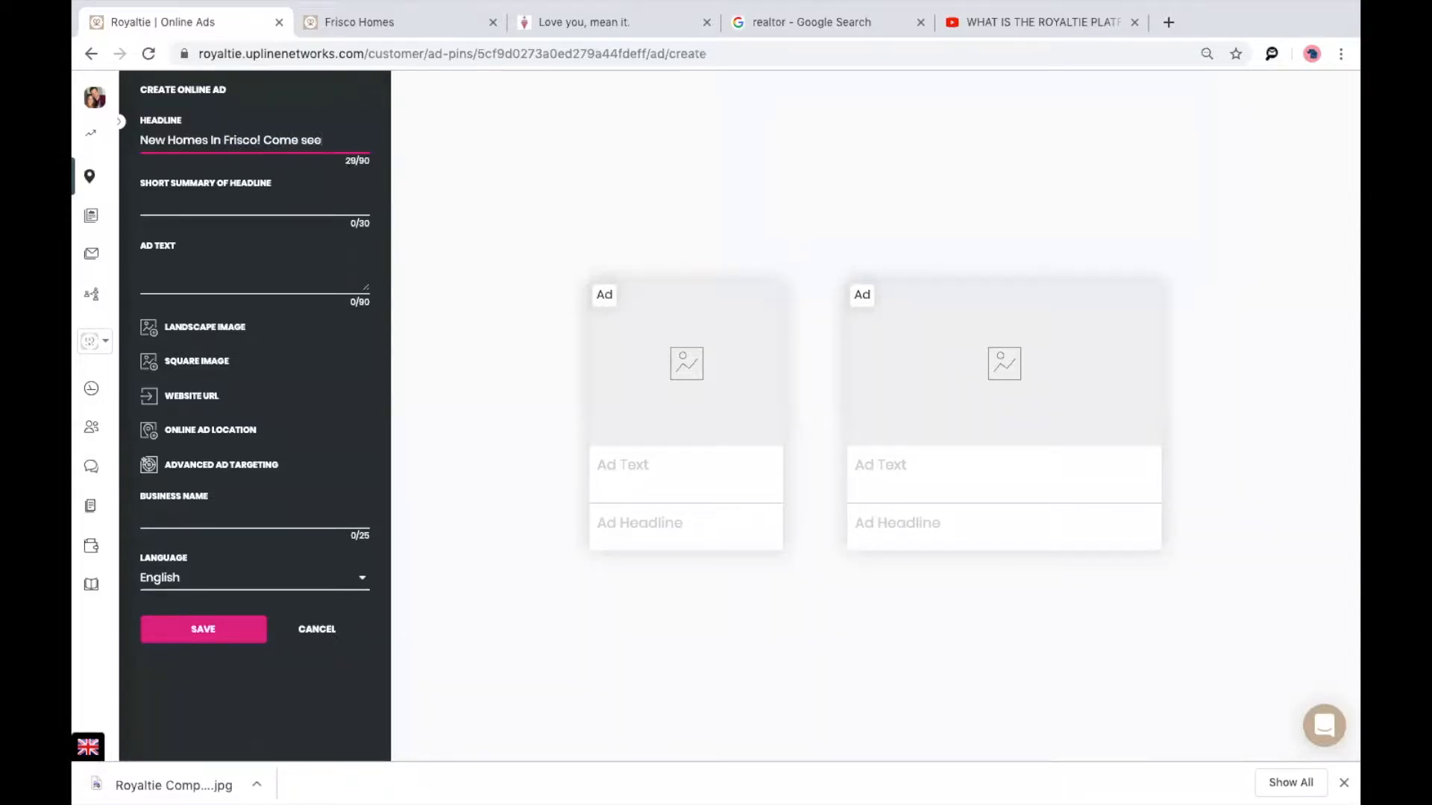
type(" today!!!")
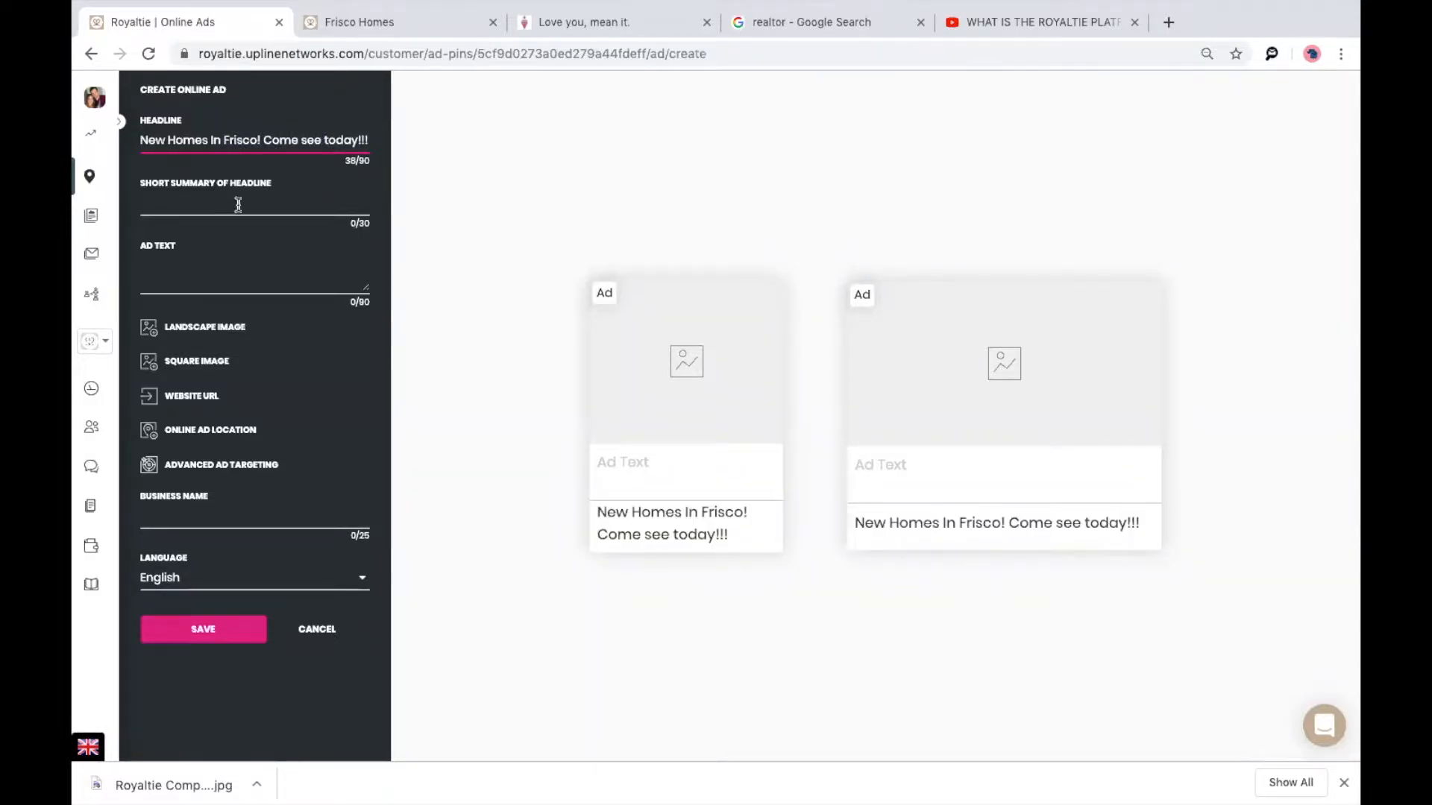
left_click(230, 206)
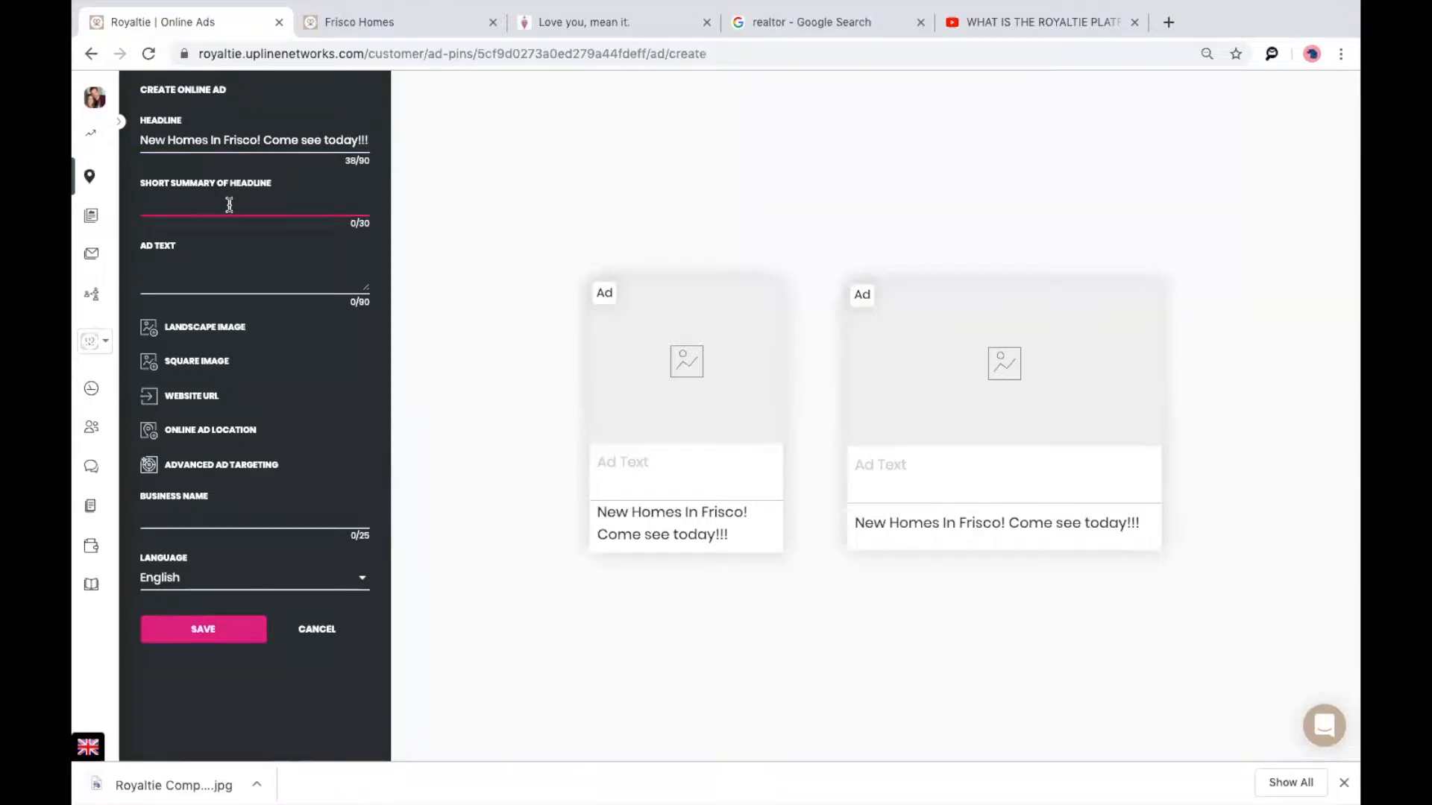
type("New Homes In Frisco!")
left_click(175, 266)
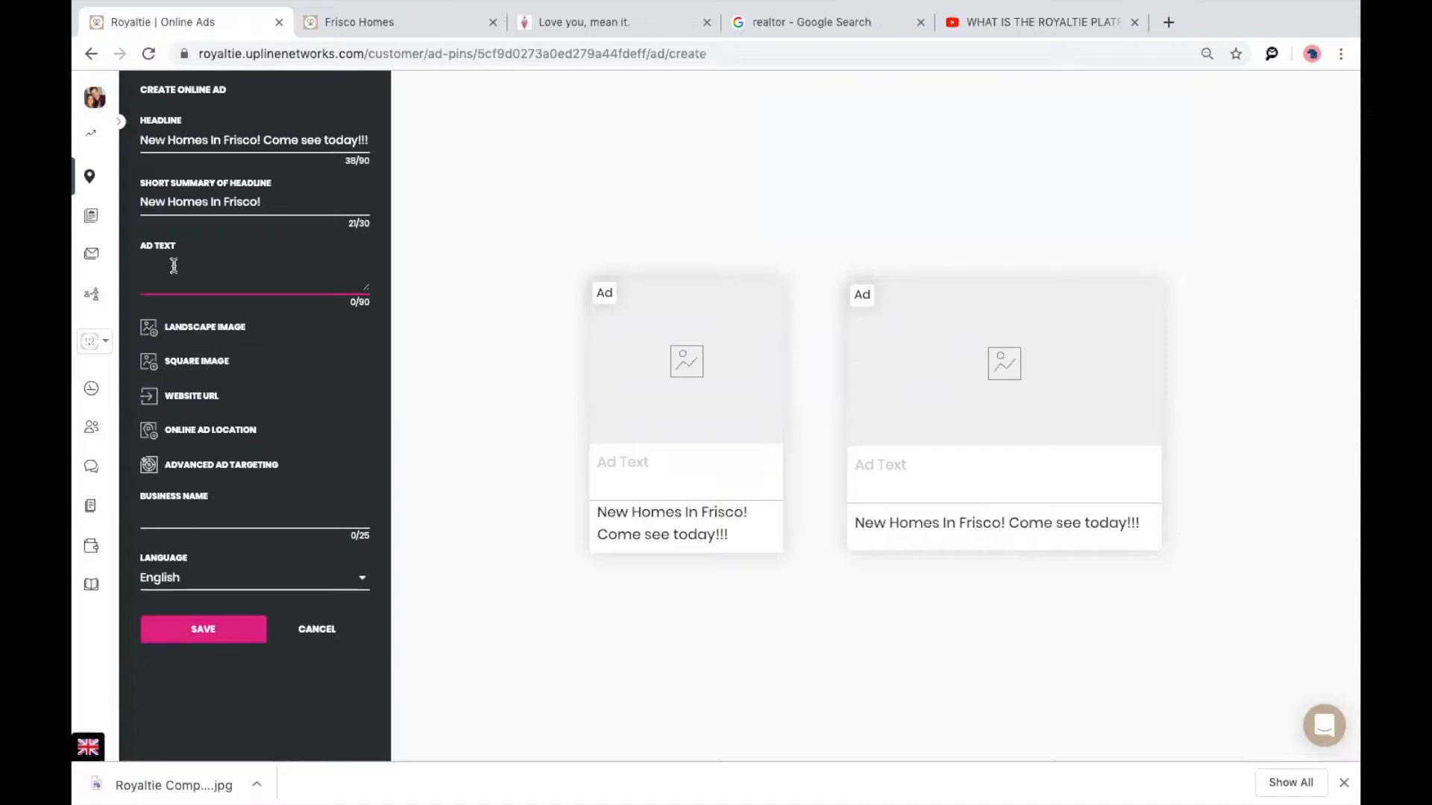
type("All new builds in Frisco new")
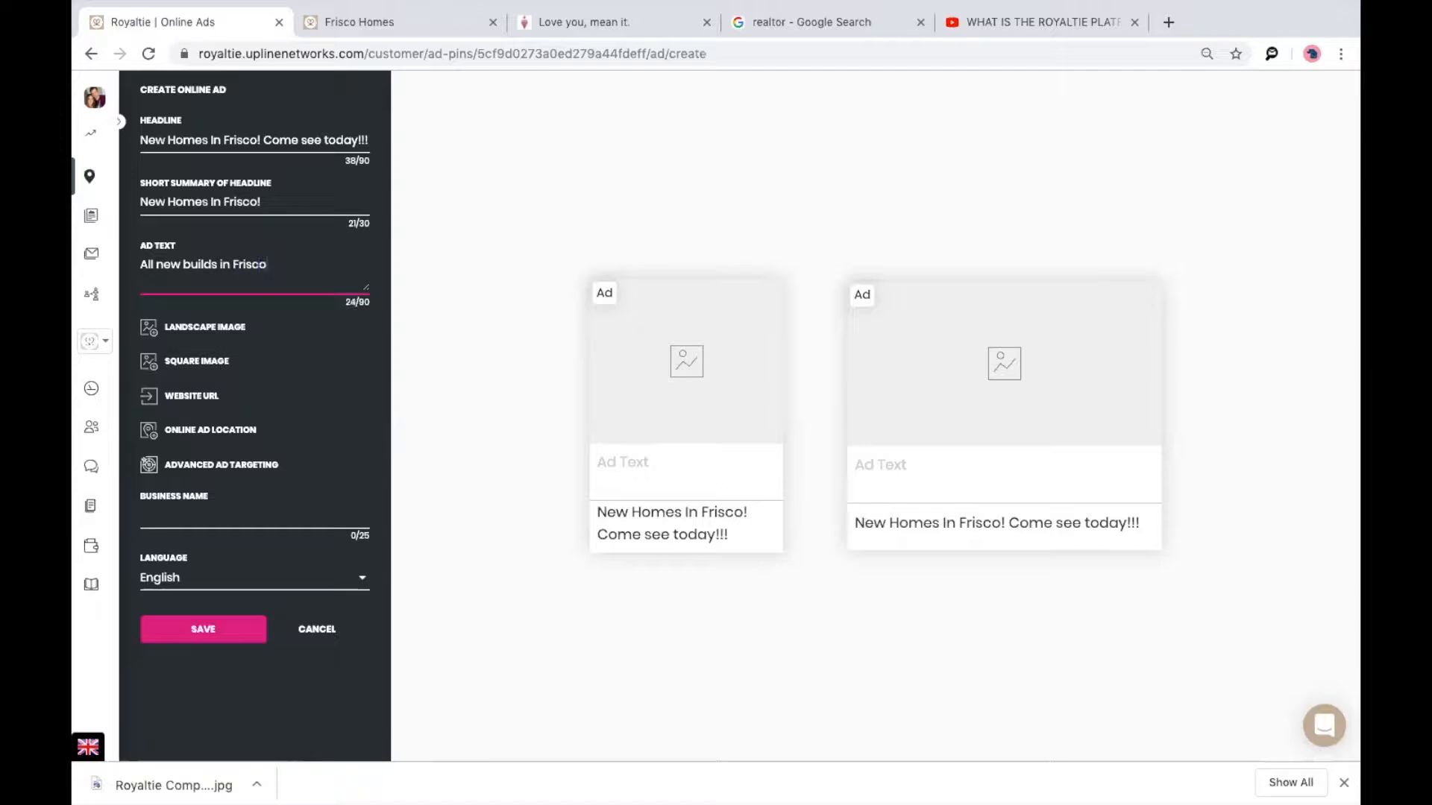
type("ear Lagoon!")
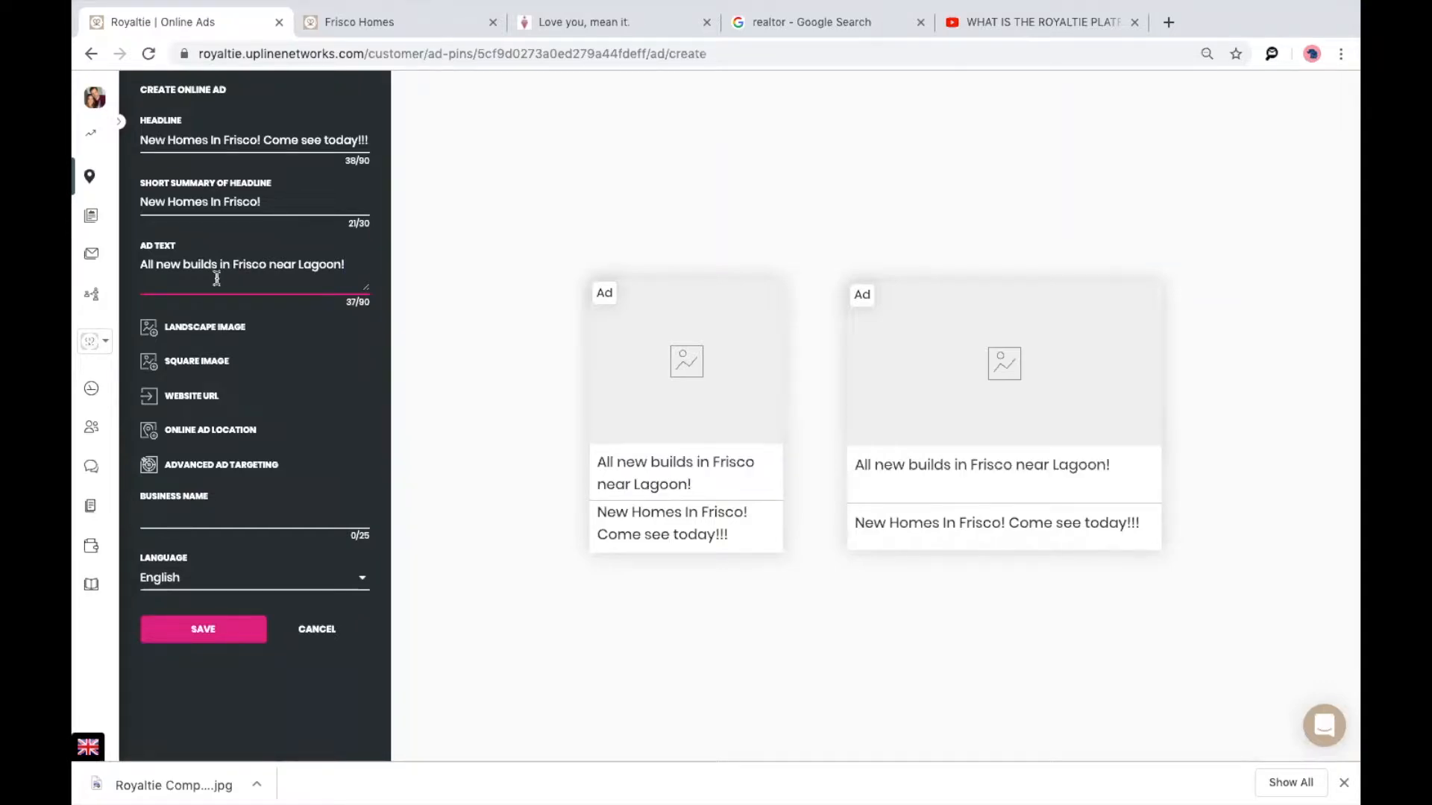
left_click(355, 306)
Browse the computer's files and the Real Estate stock gallery for a landscape ad image.
left_click(179, 337)
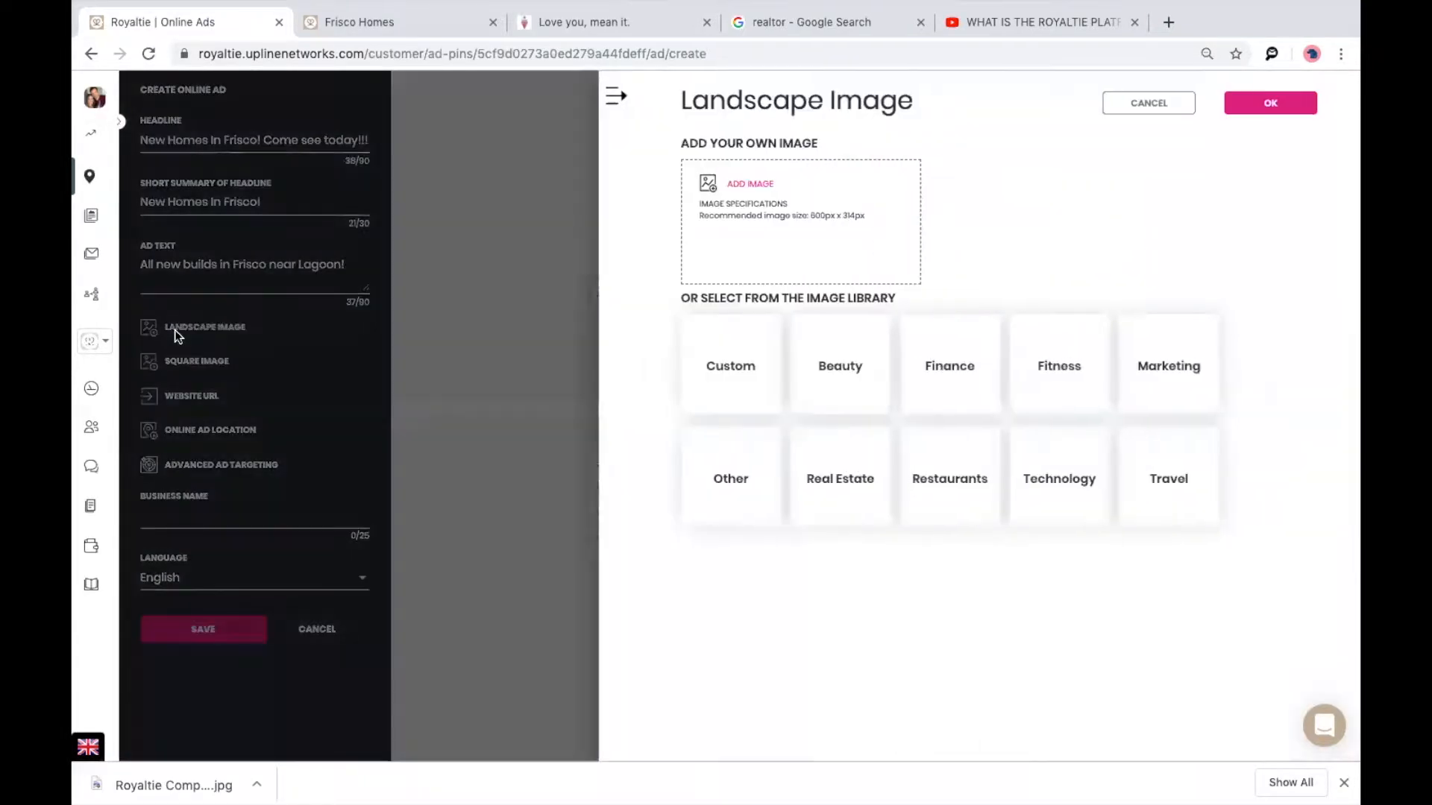
left_click(747, 186)
scroll(585, 258, "down", 1)
scroll(583, 258, "down", 5)
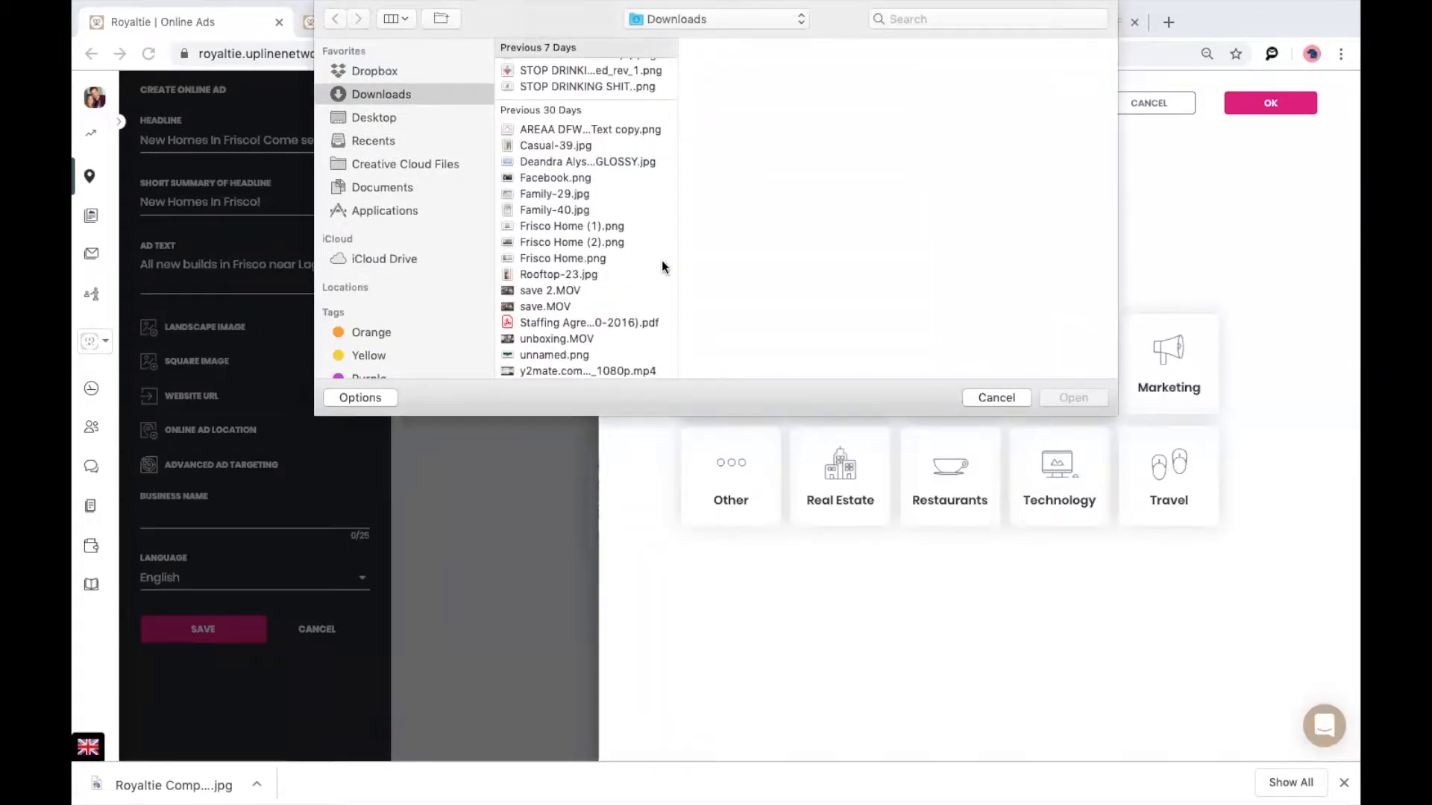
left_click(989, 397)
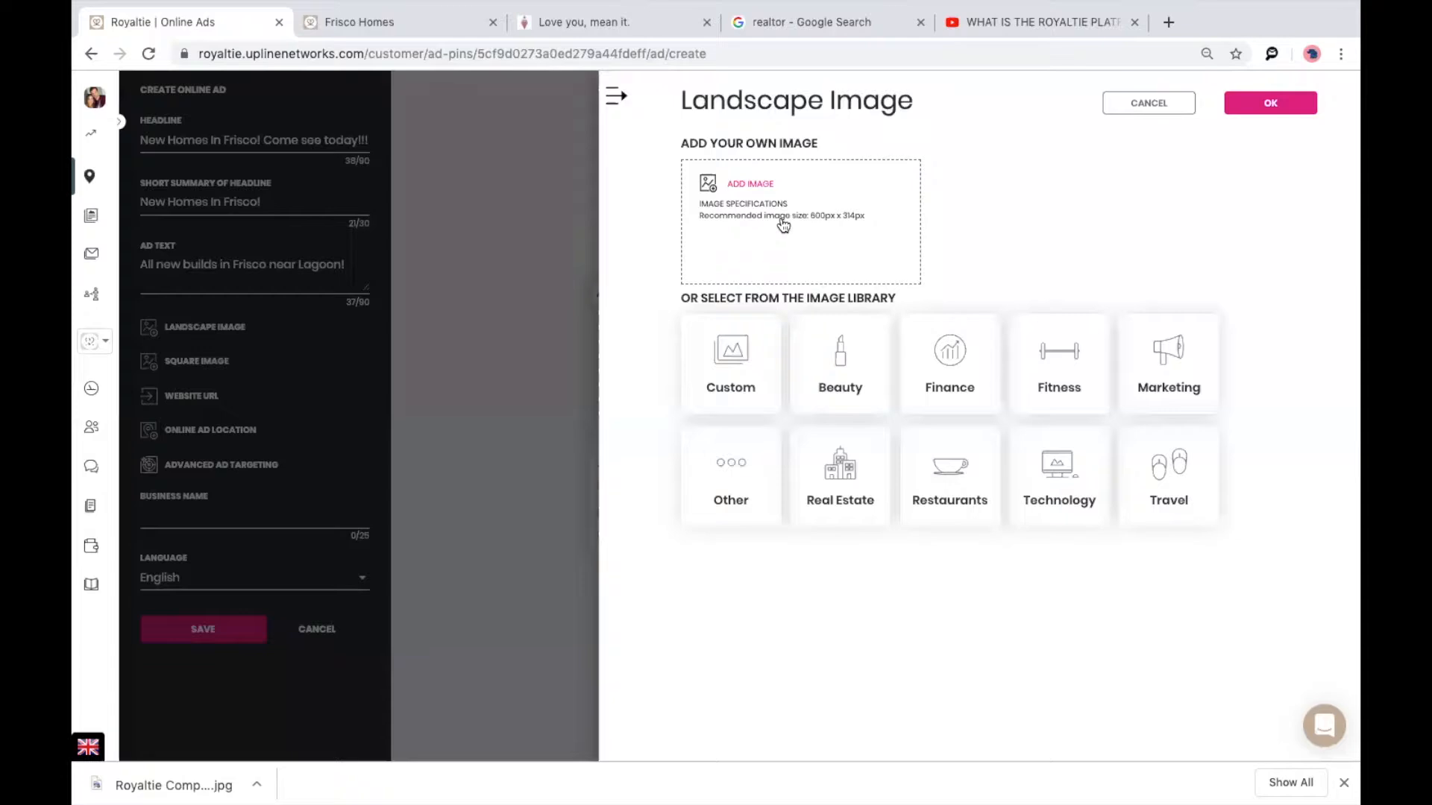
left_click(783, 223)
left_click(992, 396)
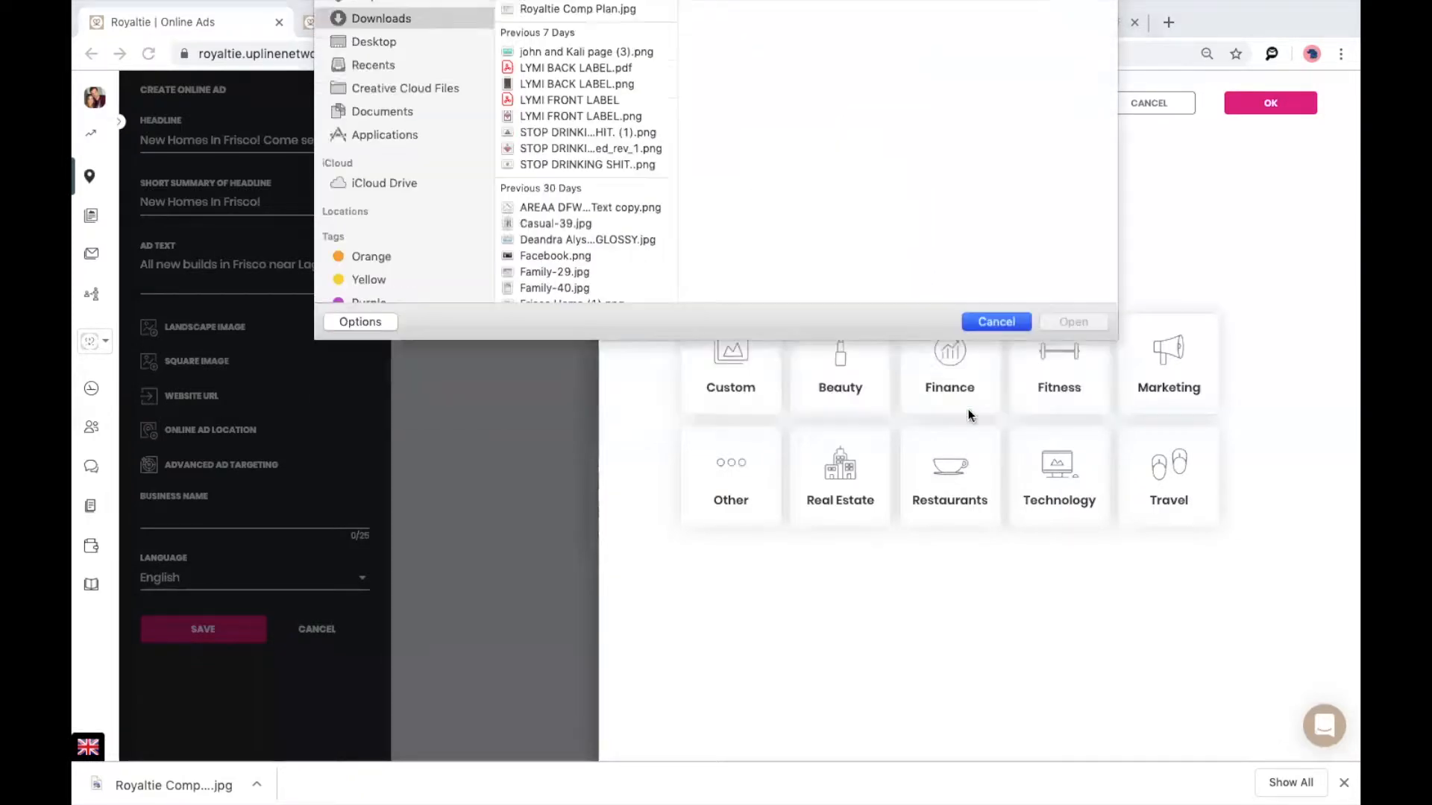
left_click(839, 478)
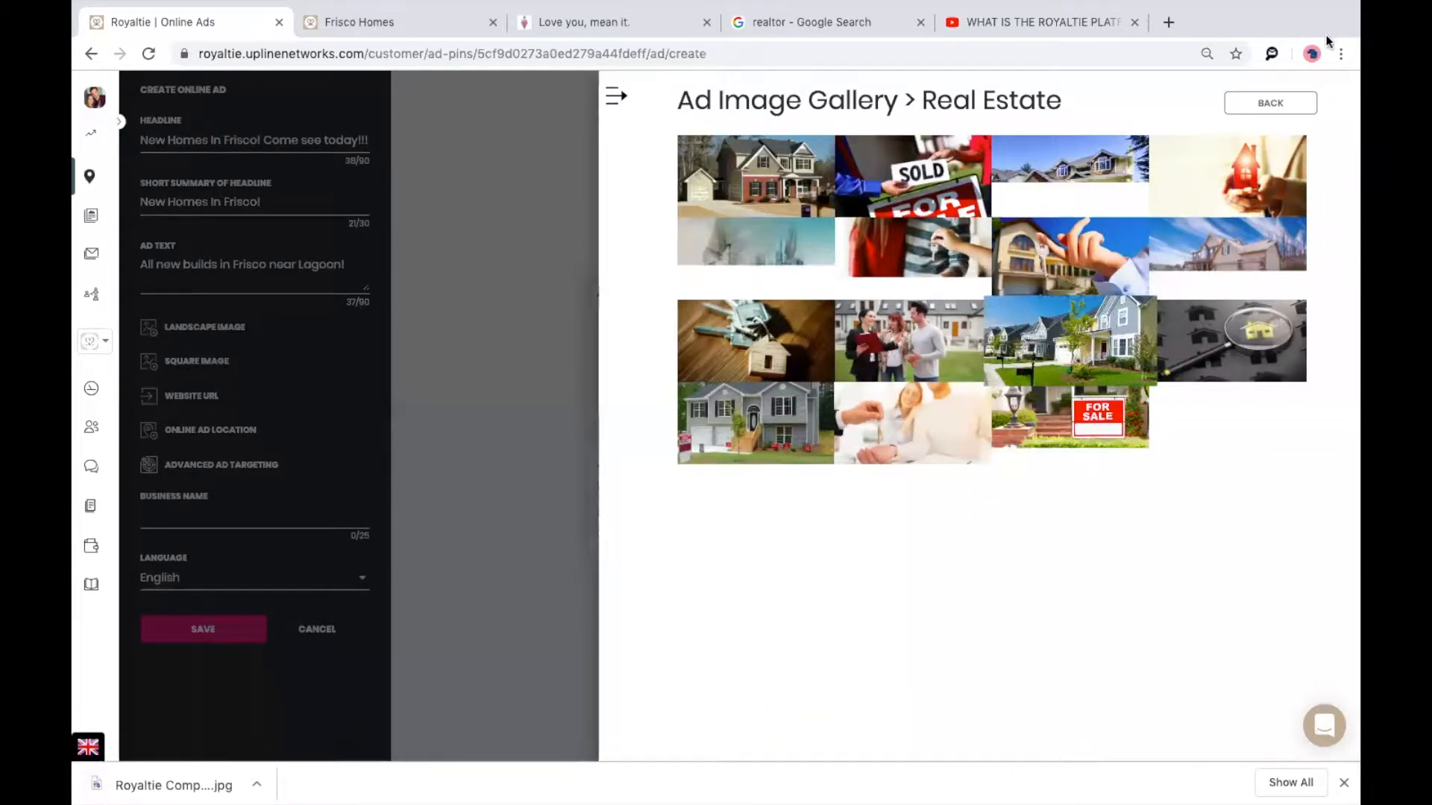
left_click(1274, 108)
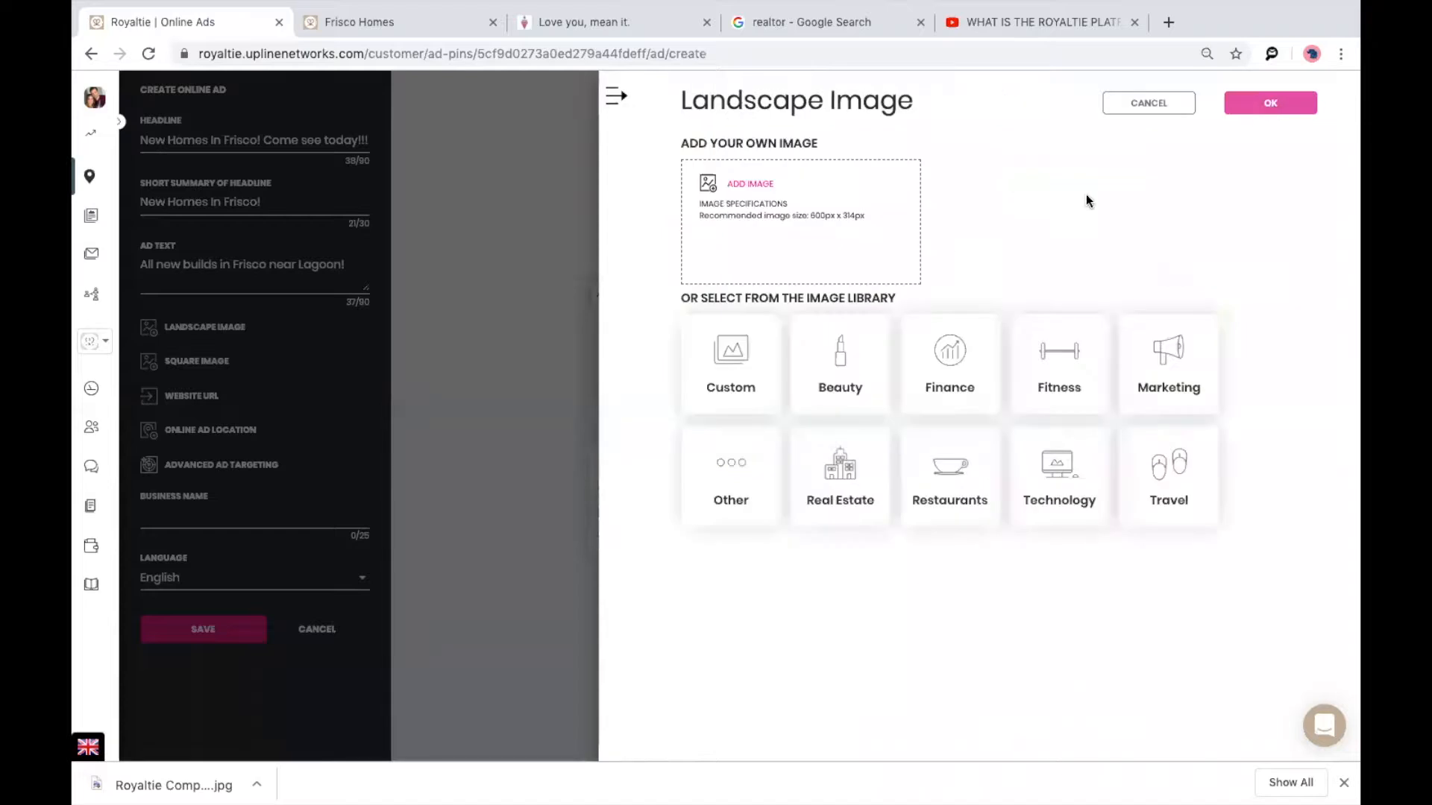
Upload Frisco Home.png from Downloads, accept its crop, and set it as the landscape image.
left_click(796, 201)
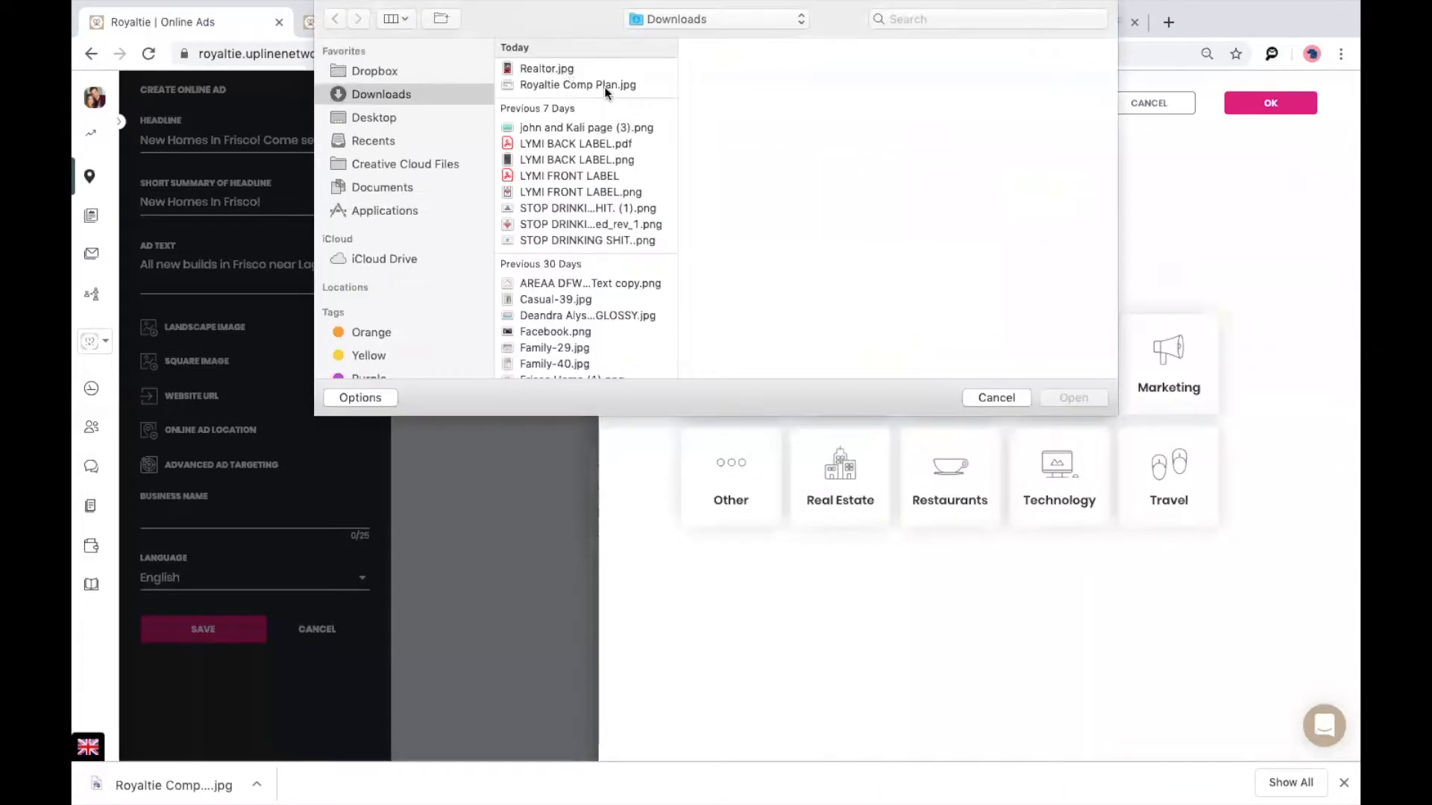
scroll(579, 300, "down", 5)
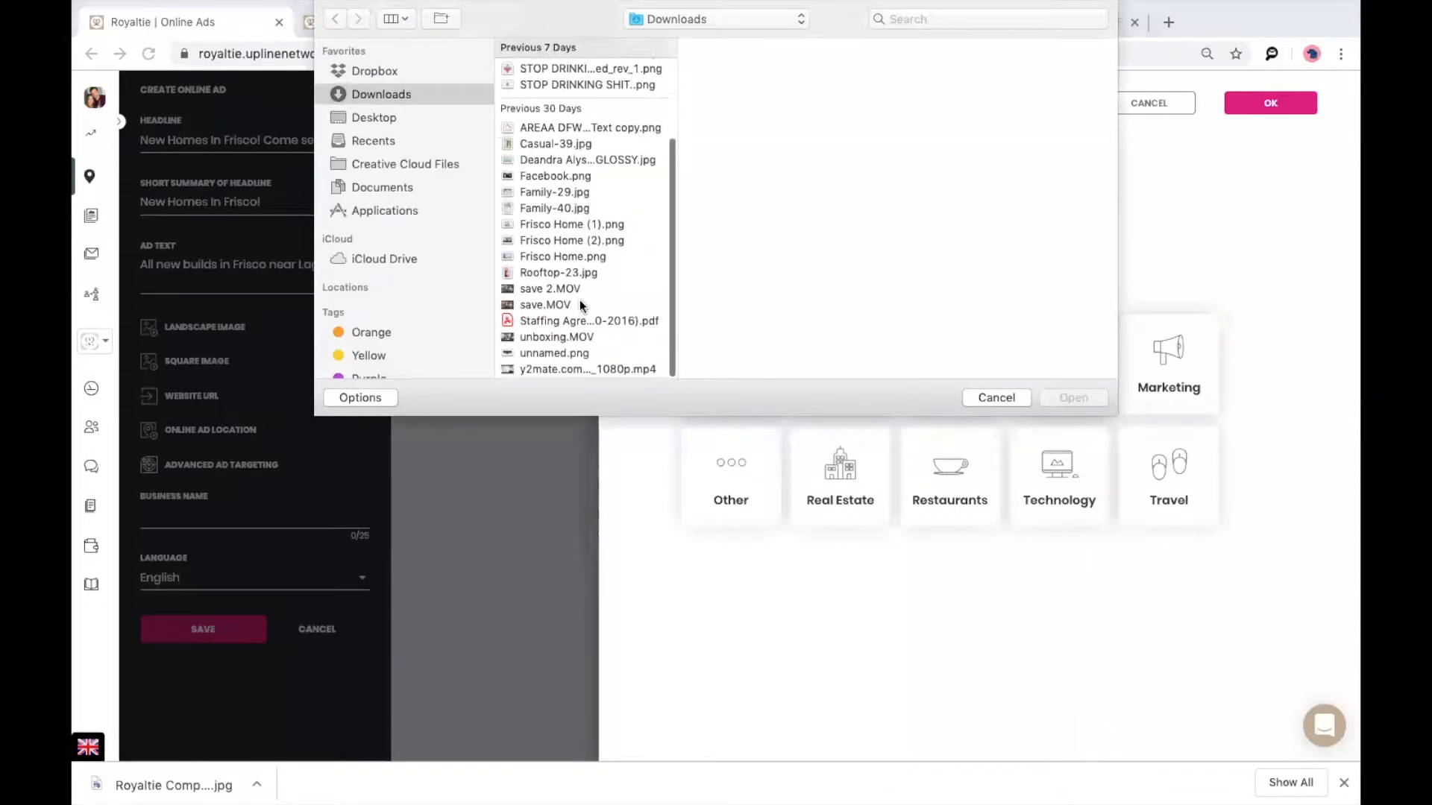
left_click(554, 257)
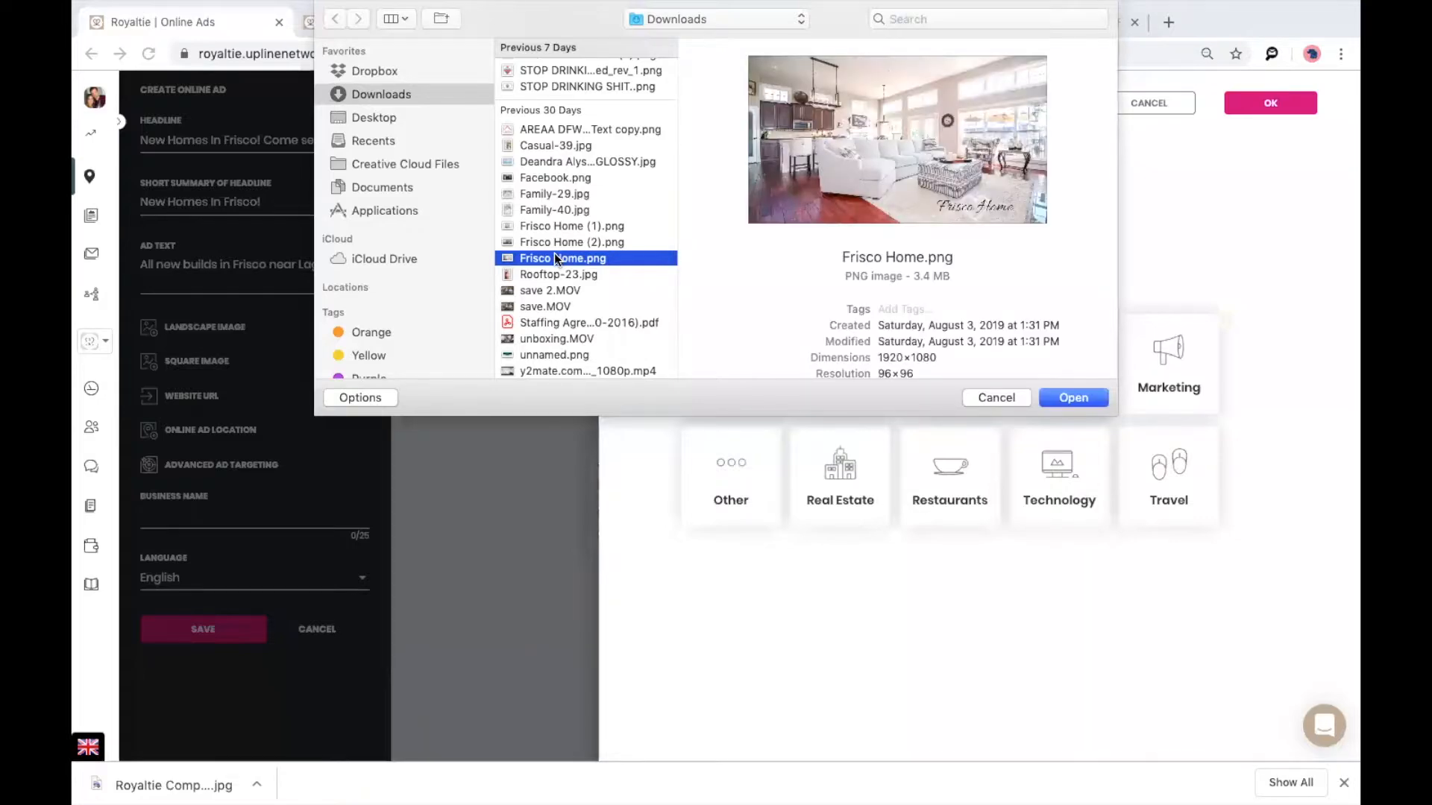
left_click(1067, 398)
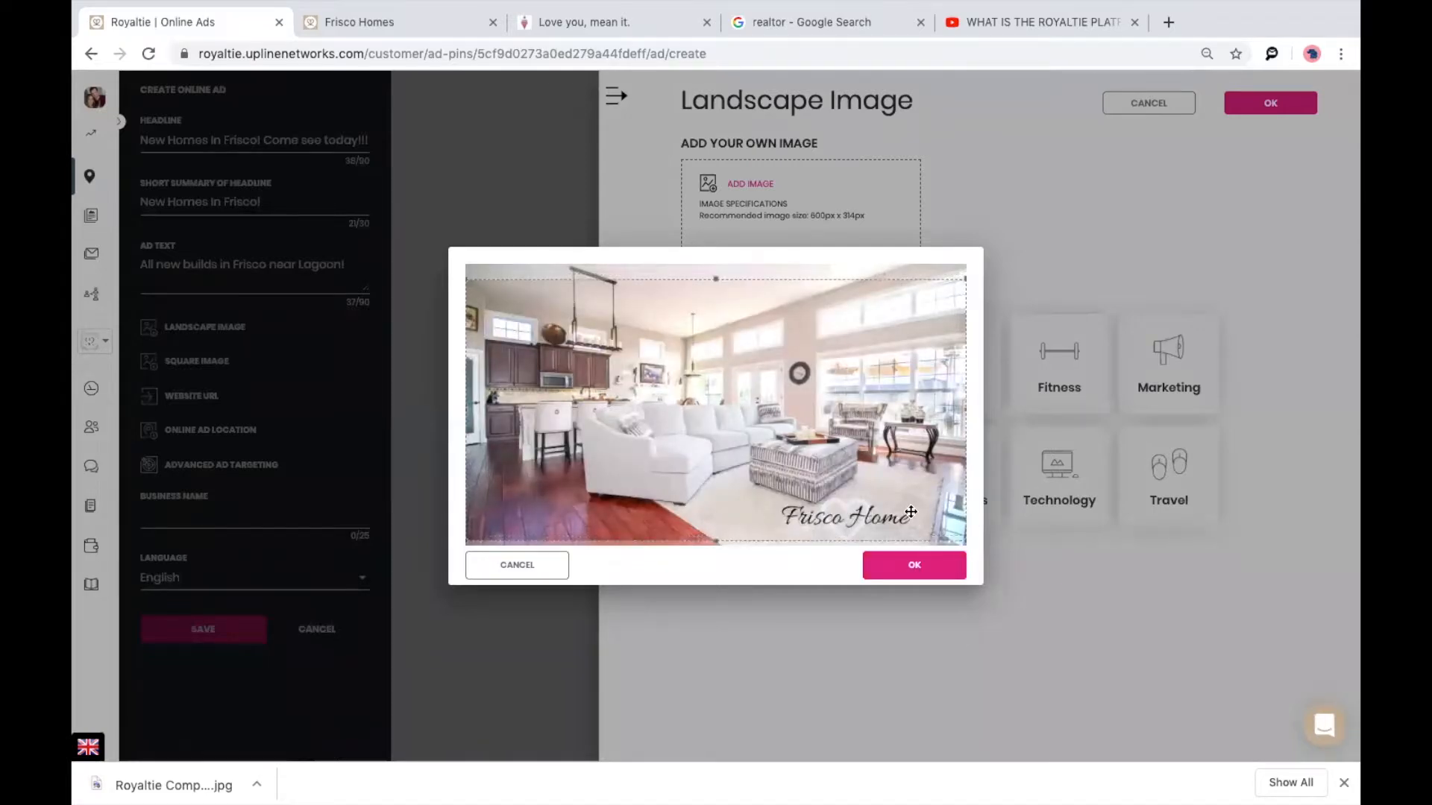
left_click(918, 564)
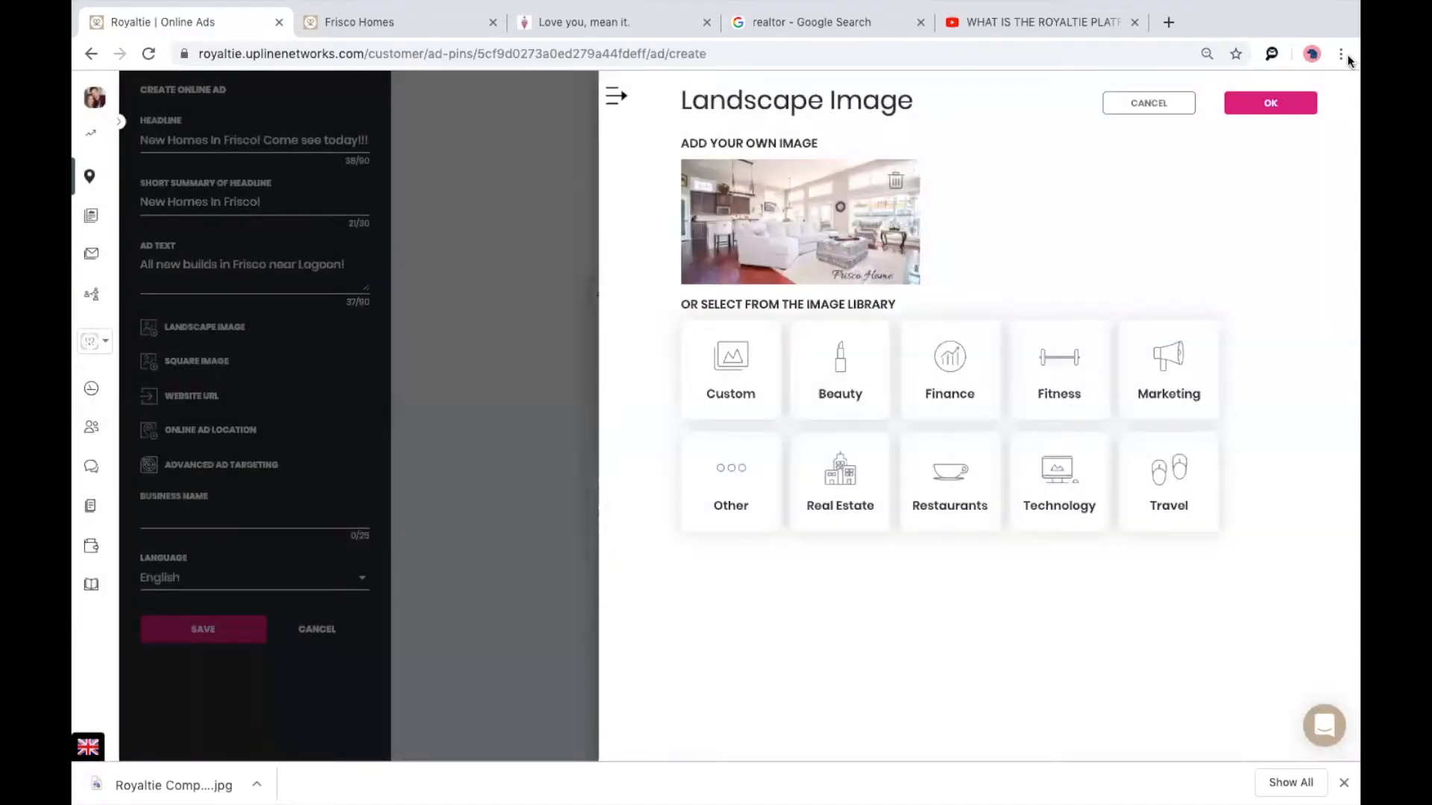
left_click(1262, 111)
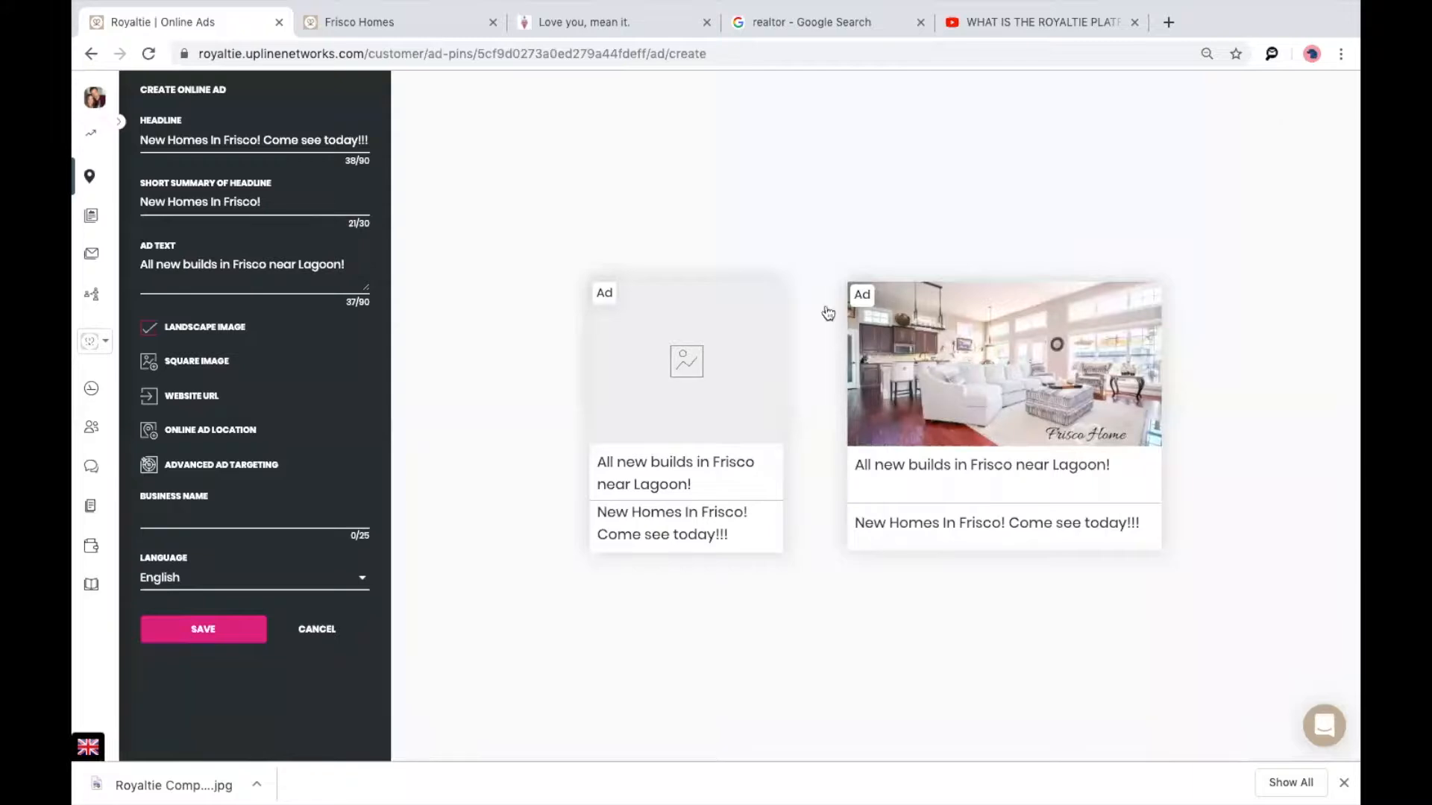
Upload Frisco Home (1).png, tighten its square crop, and set it as the ad's square image.
left_click(196, 363)
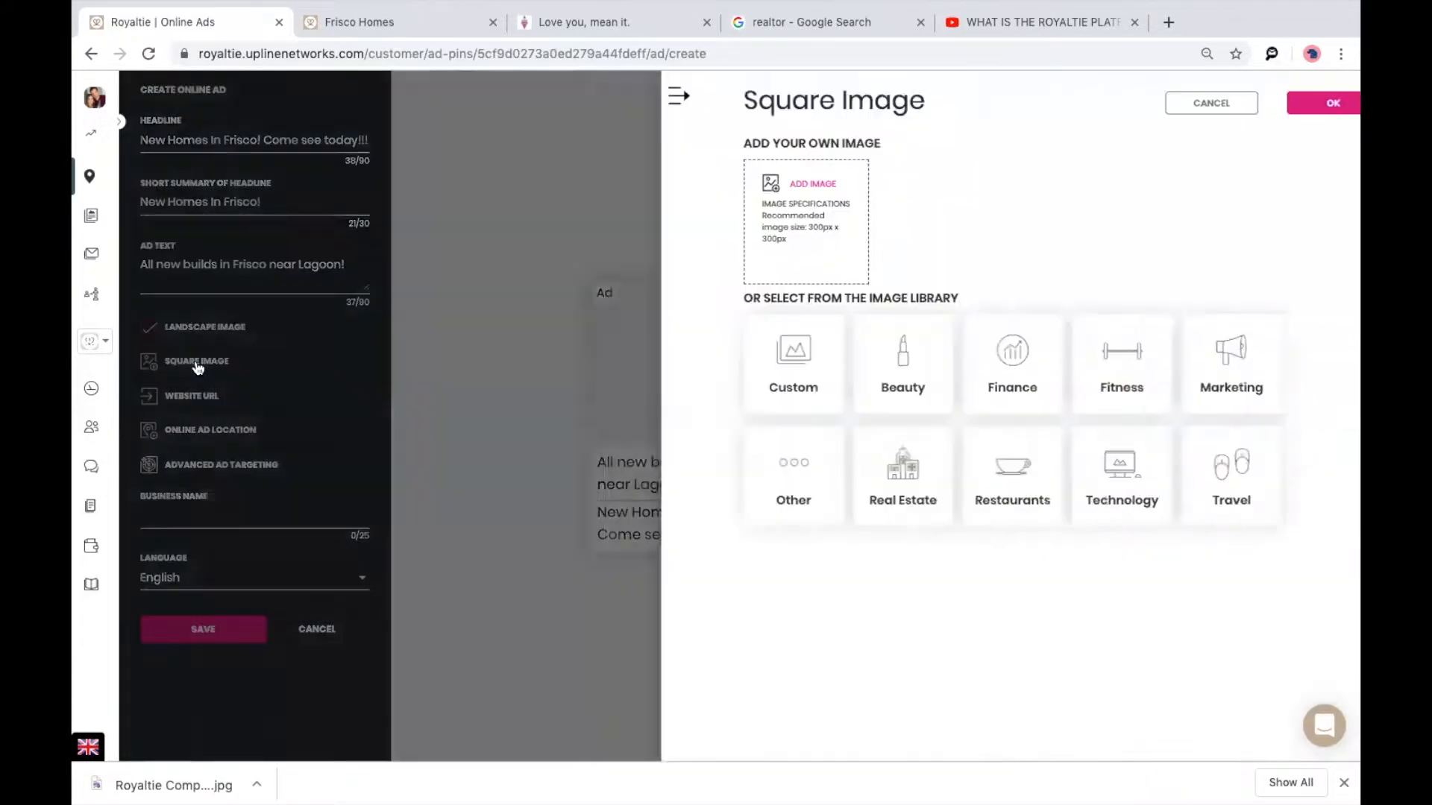
left_click(776, 220)
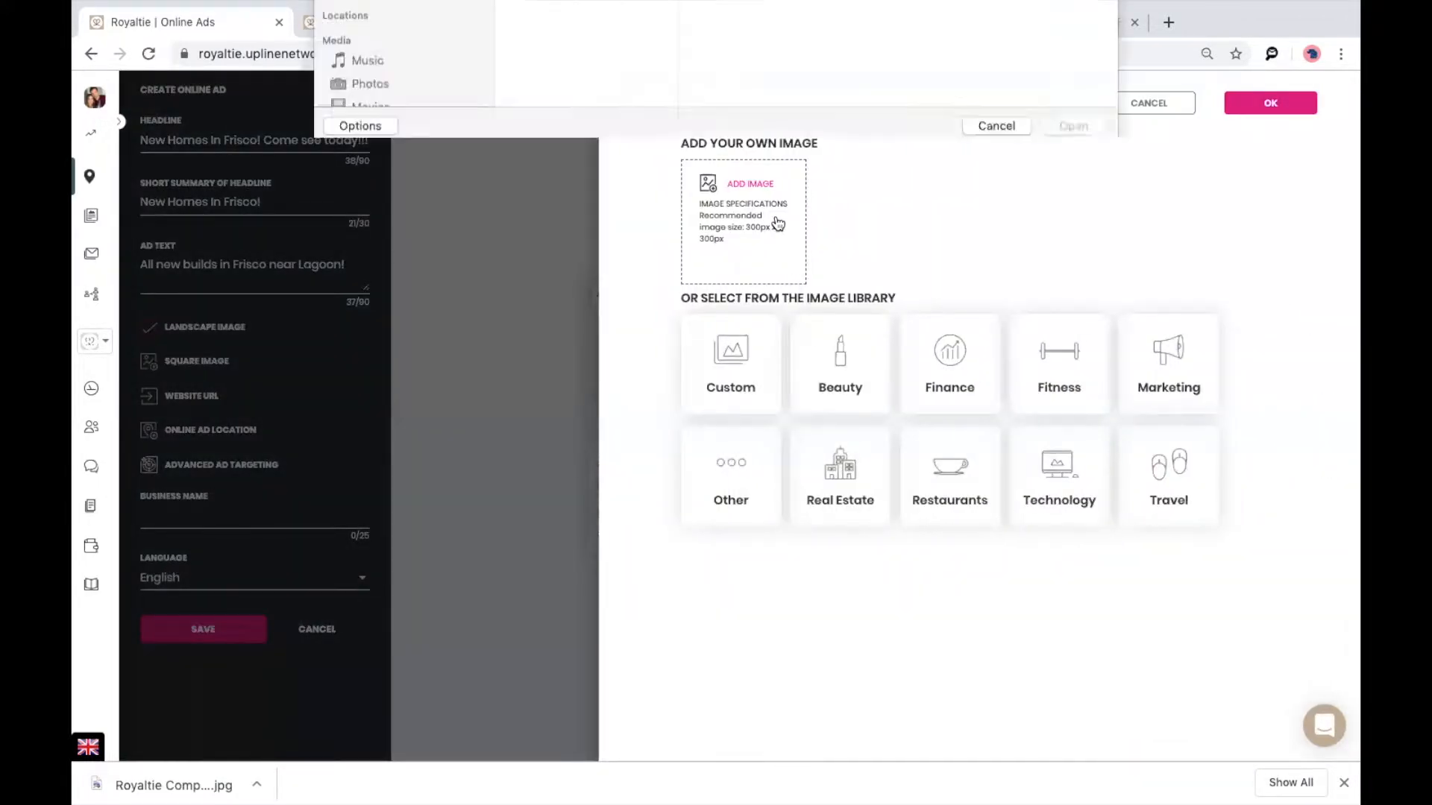
scroll(594, 234, "down", 5)
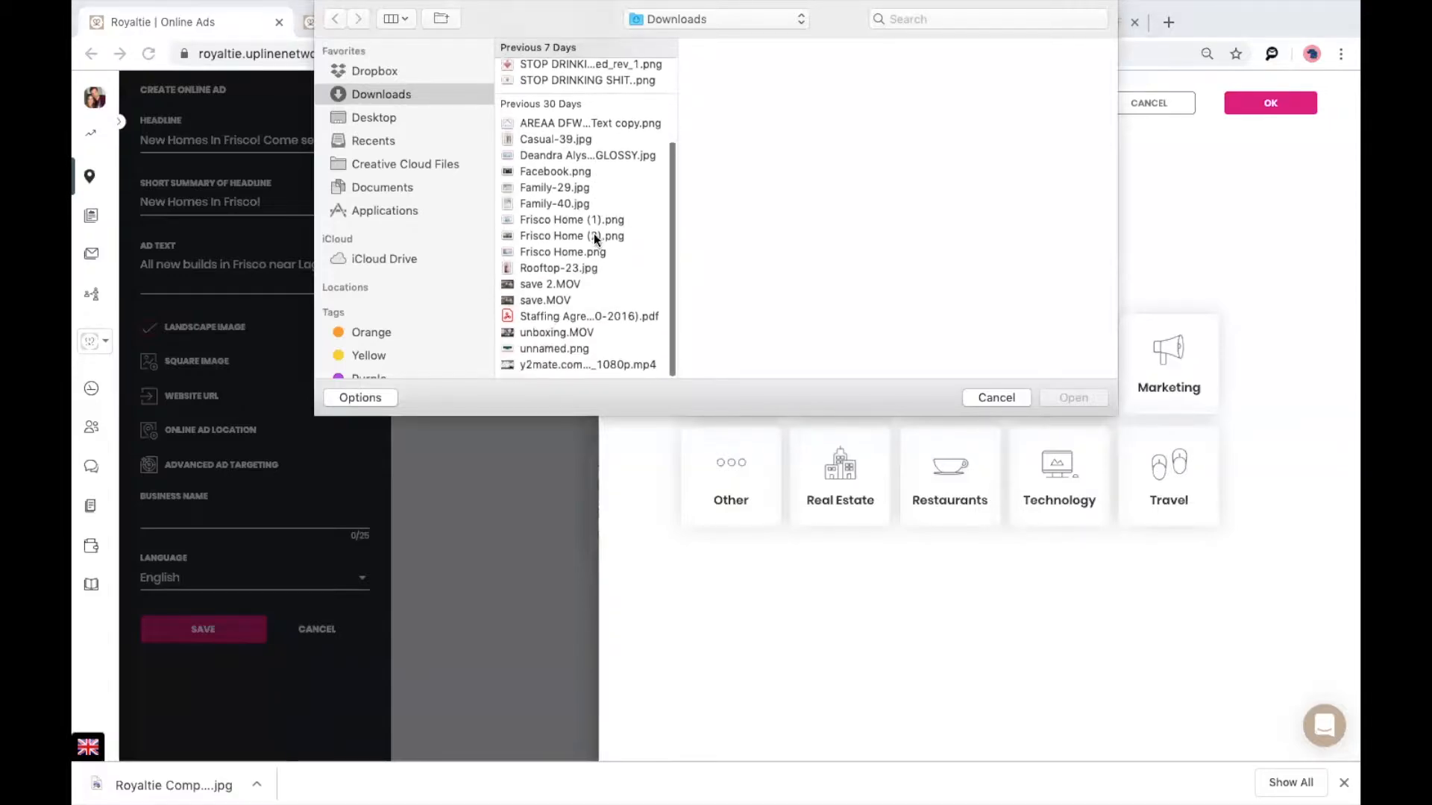
left_click(588, 243)
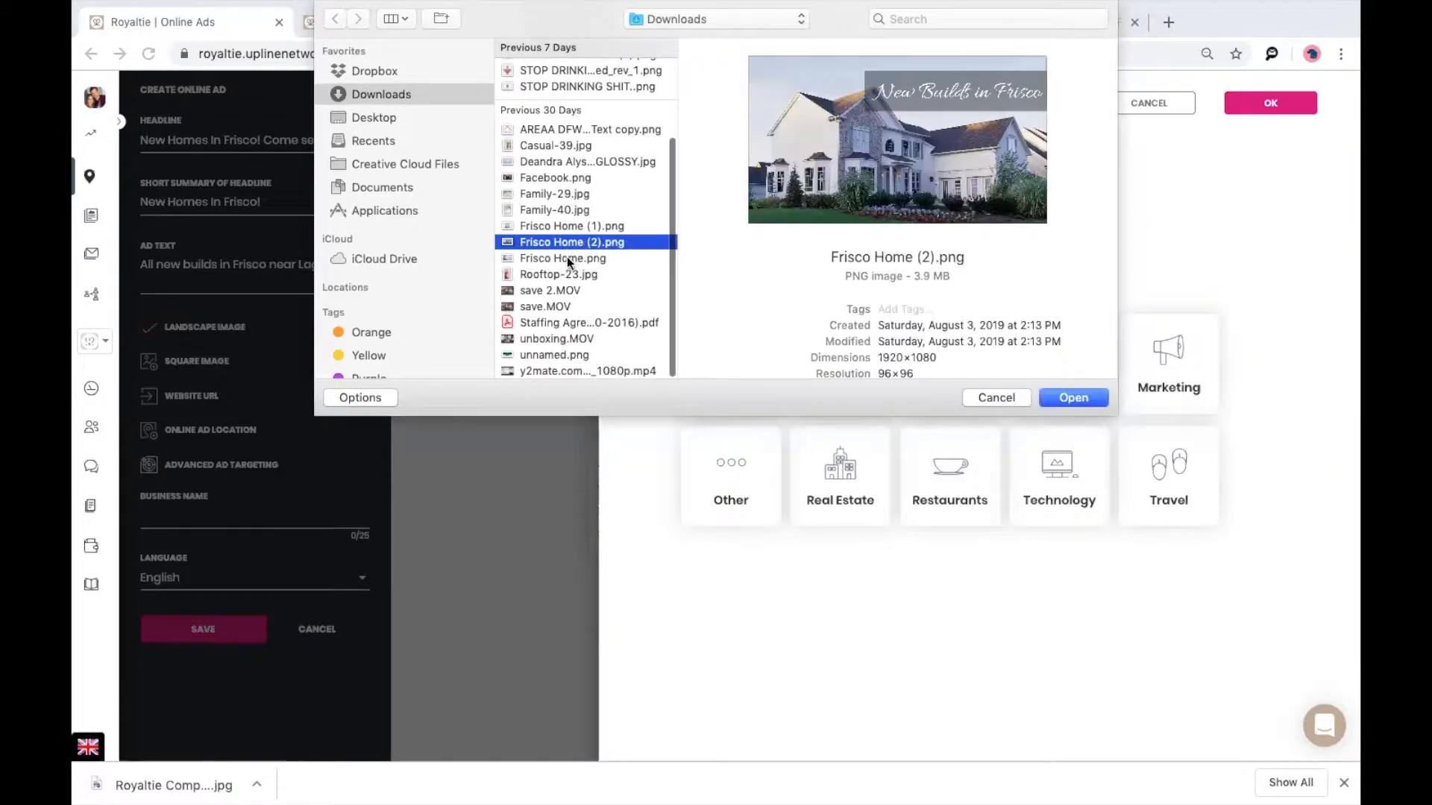
left_click(566, 258)
left_click(565, 238)
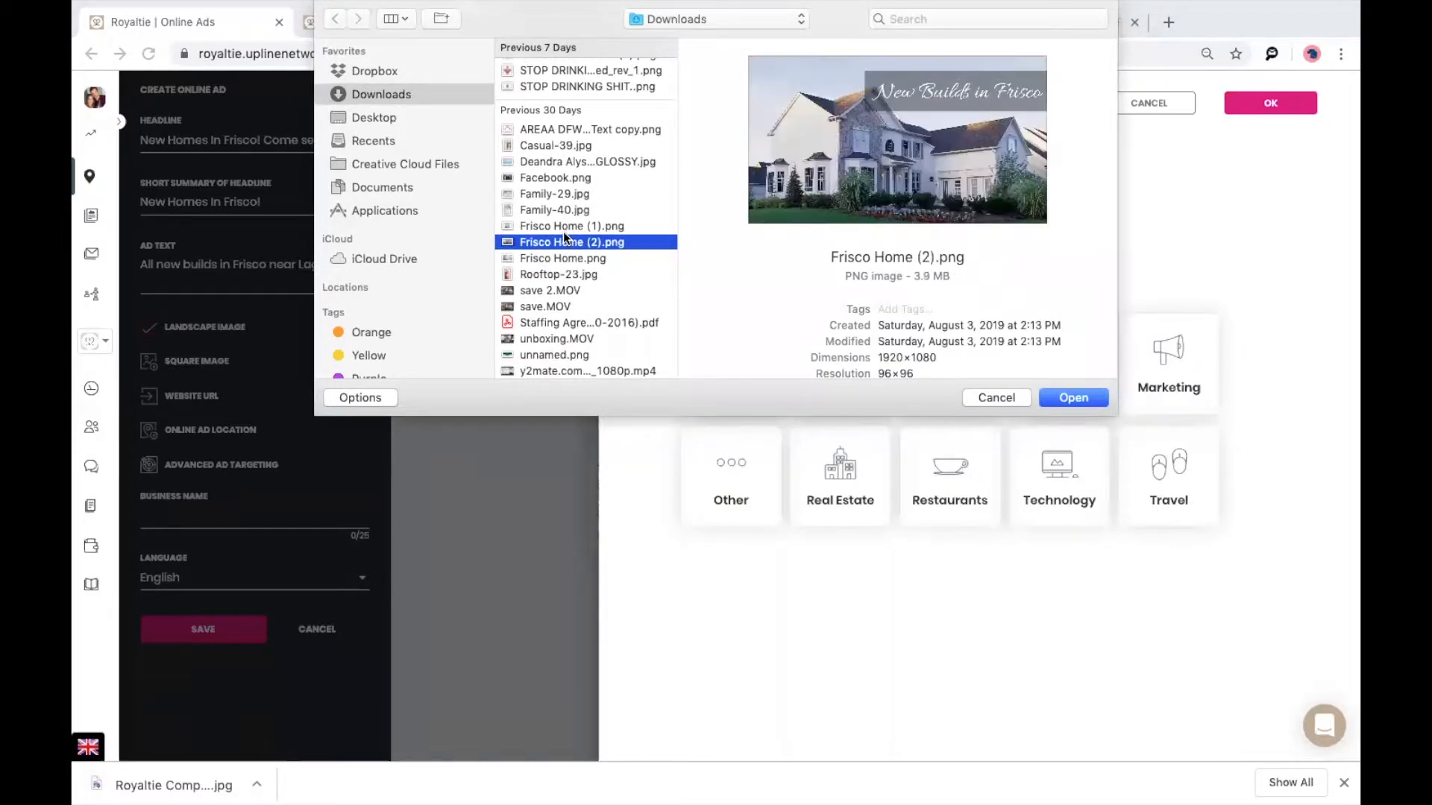
double_click(565, 226)
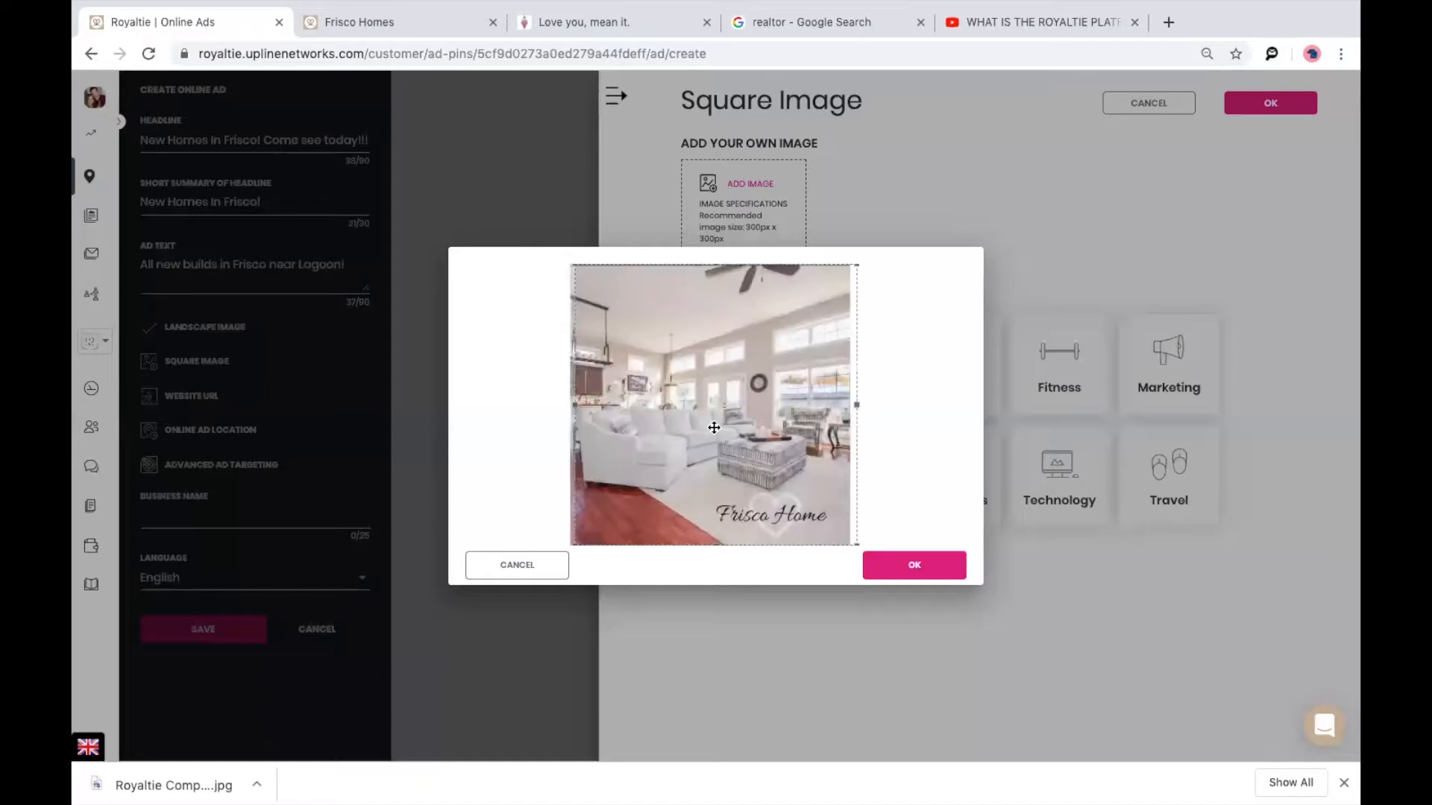
left_click_drag(856, 404, 785, 392)
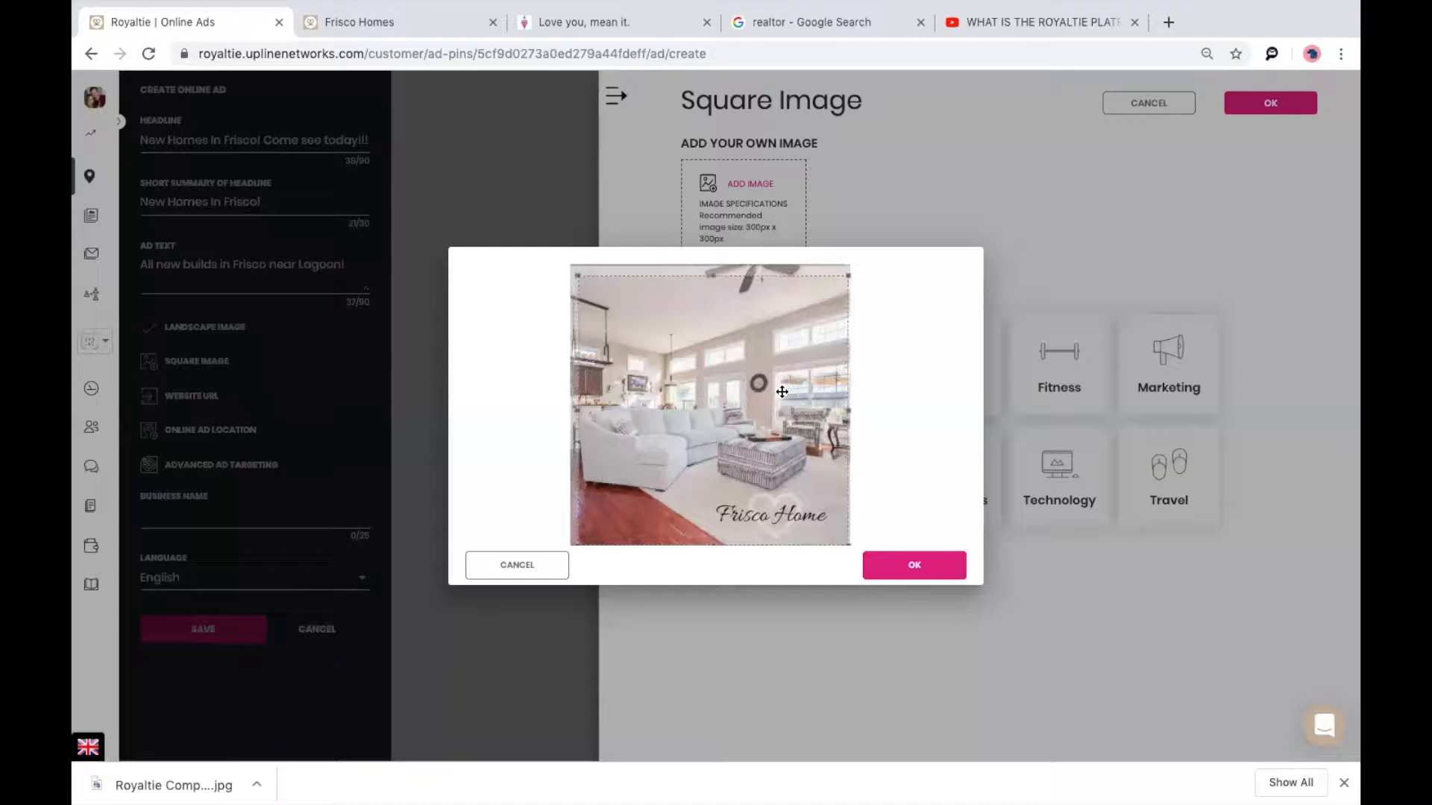
left_click(911, 572)
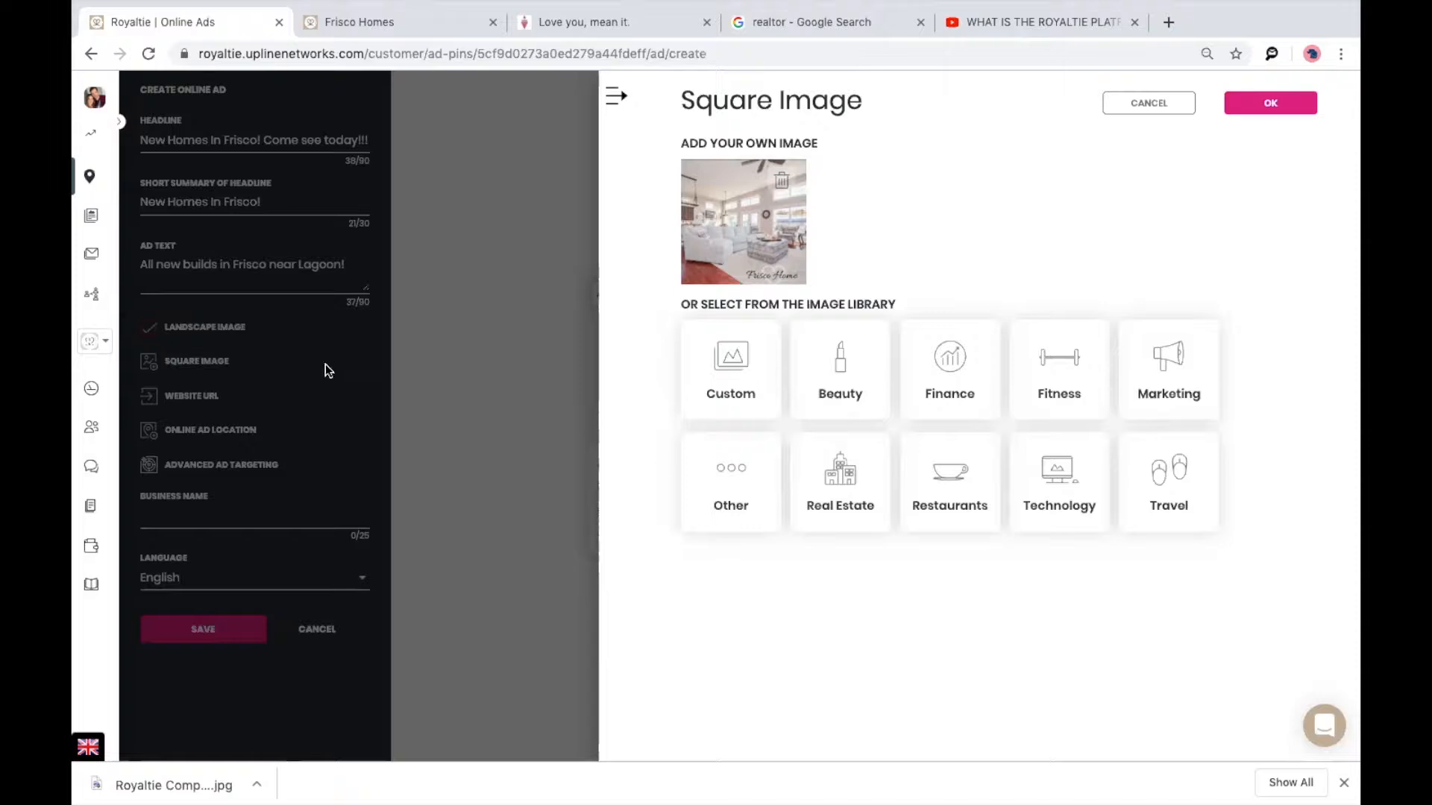
left_click(1282, 111)
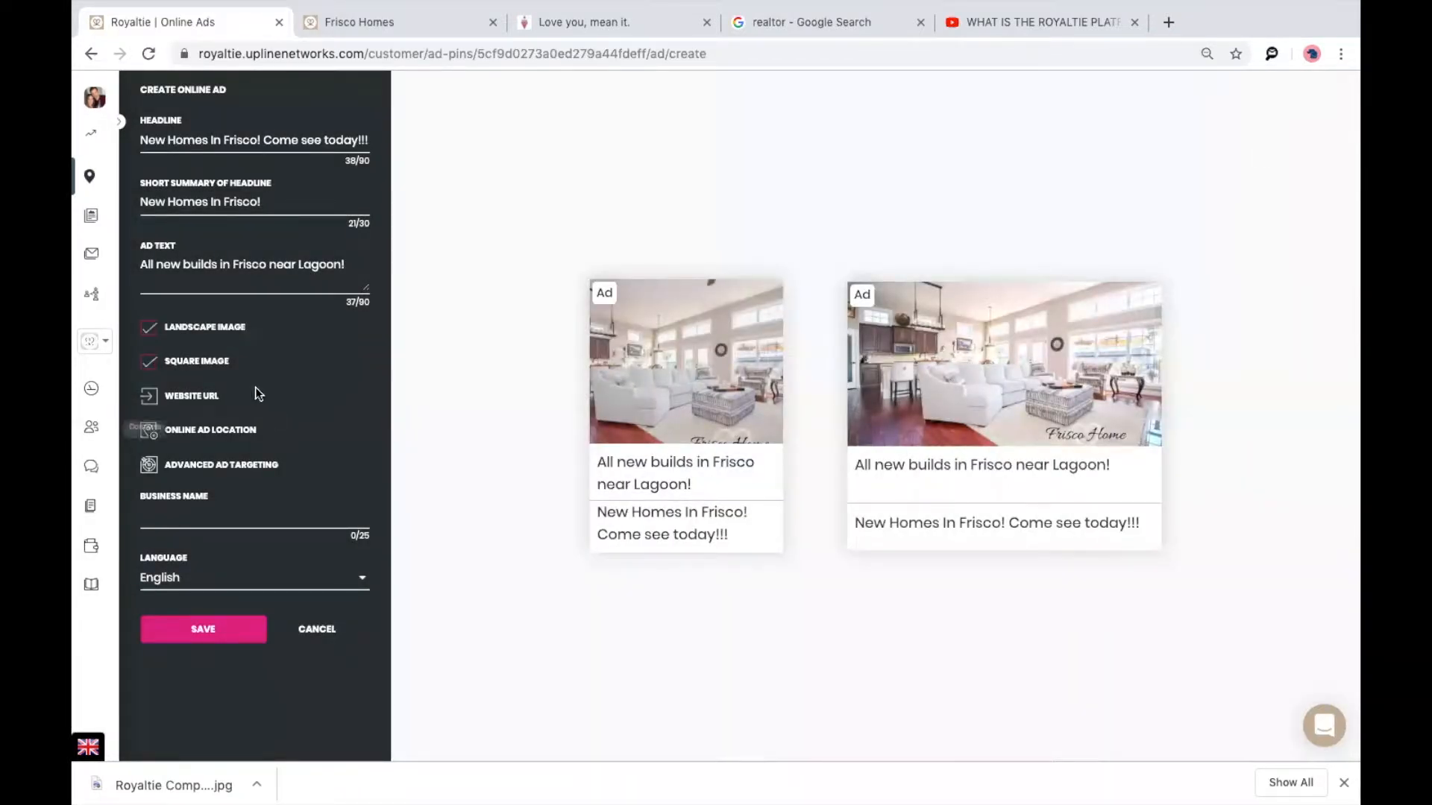
left_click(212, 399)
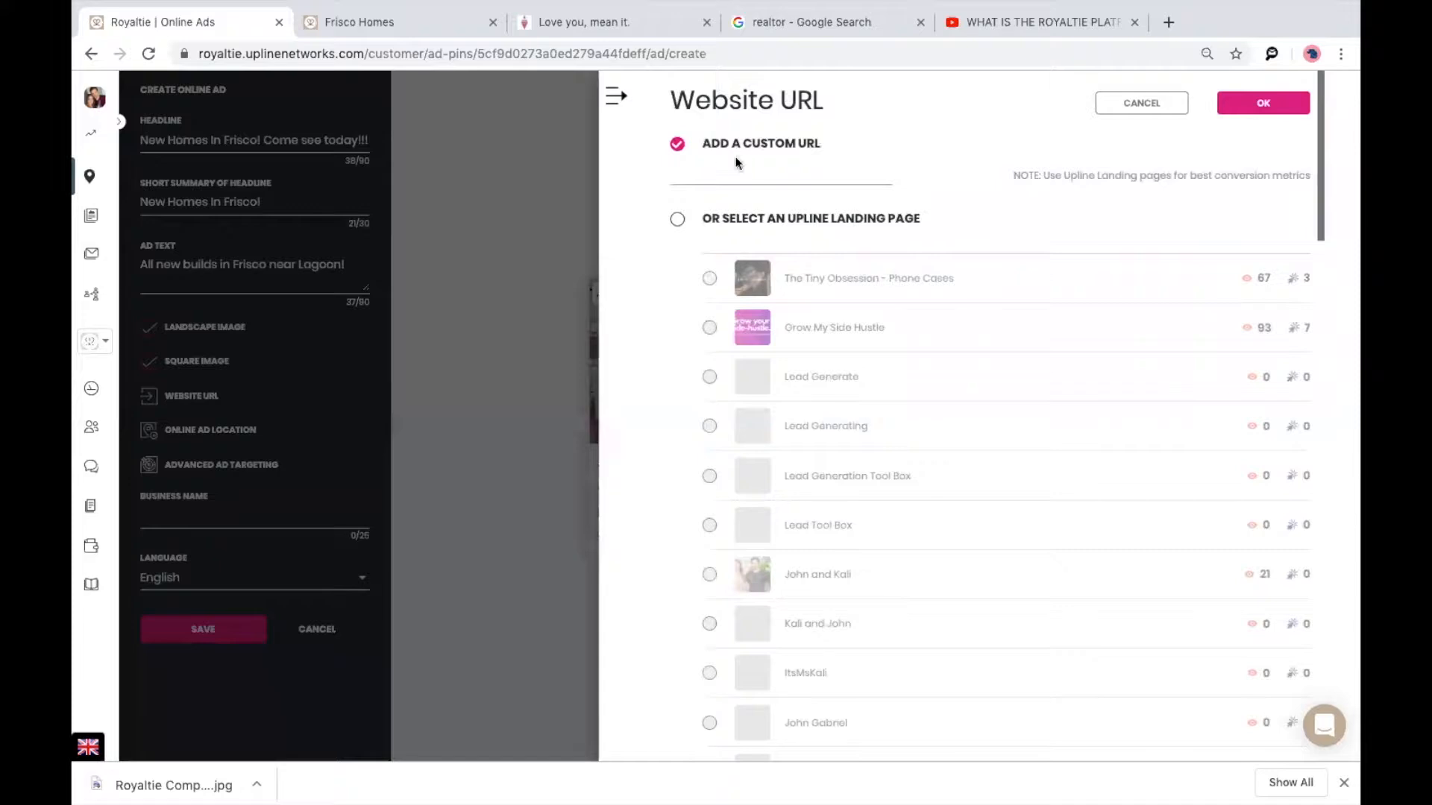
Set the ad's website link to the Frisco Homes Upline landing page instead of a custom URL.
left_click(677, 179)
left_click(676, 224)
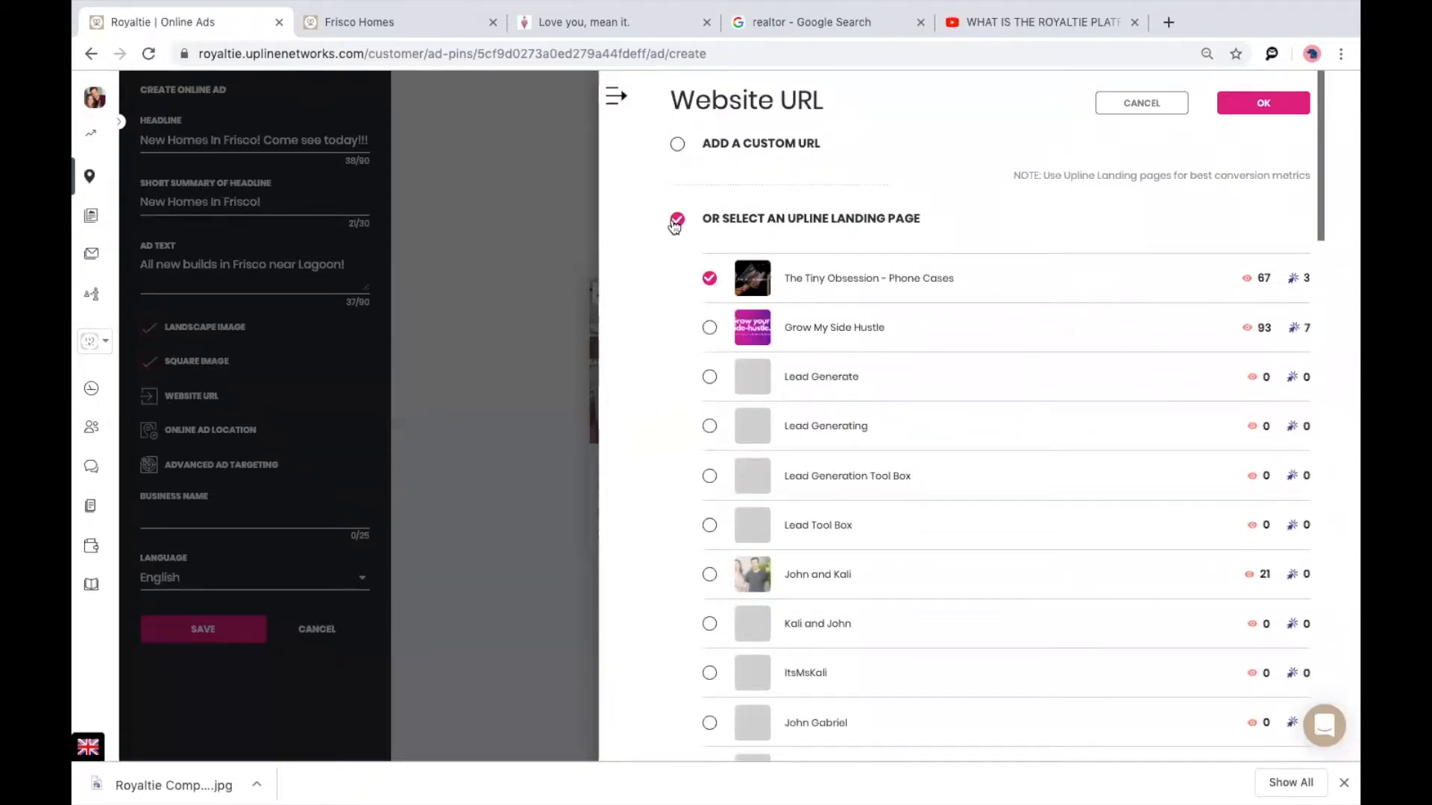
scroll(771, 355, "down", 12)
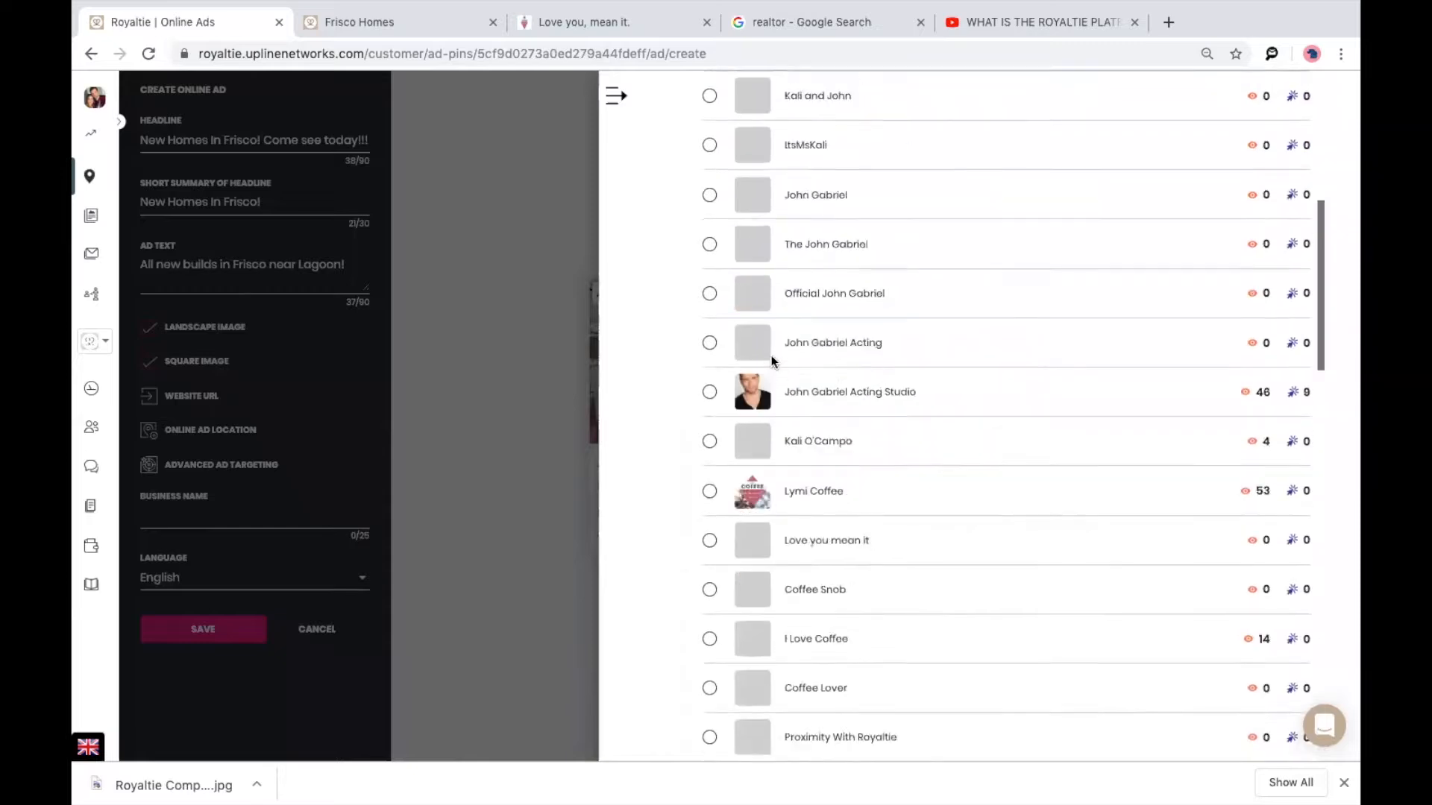
scroll(771, 361, "down", 8)
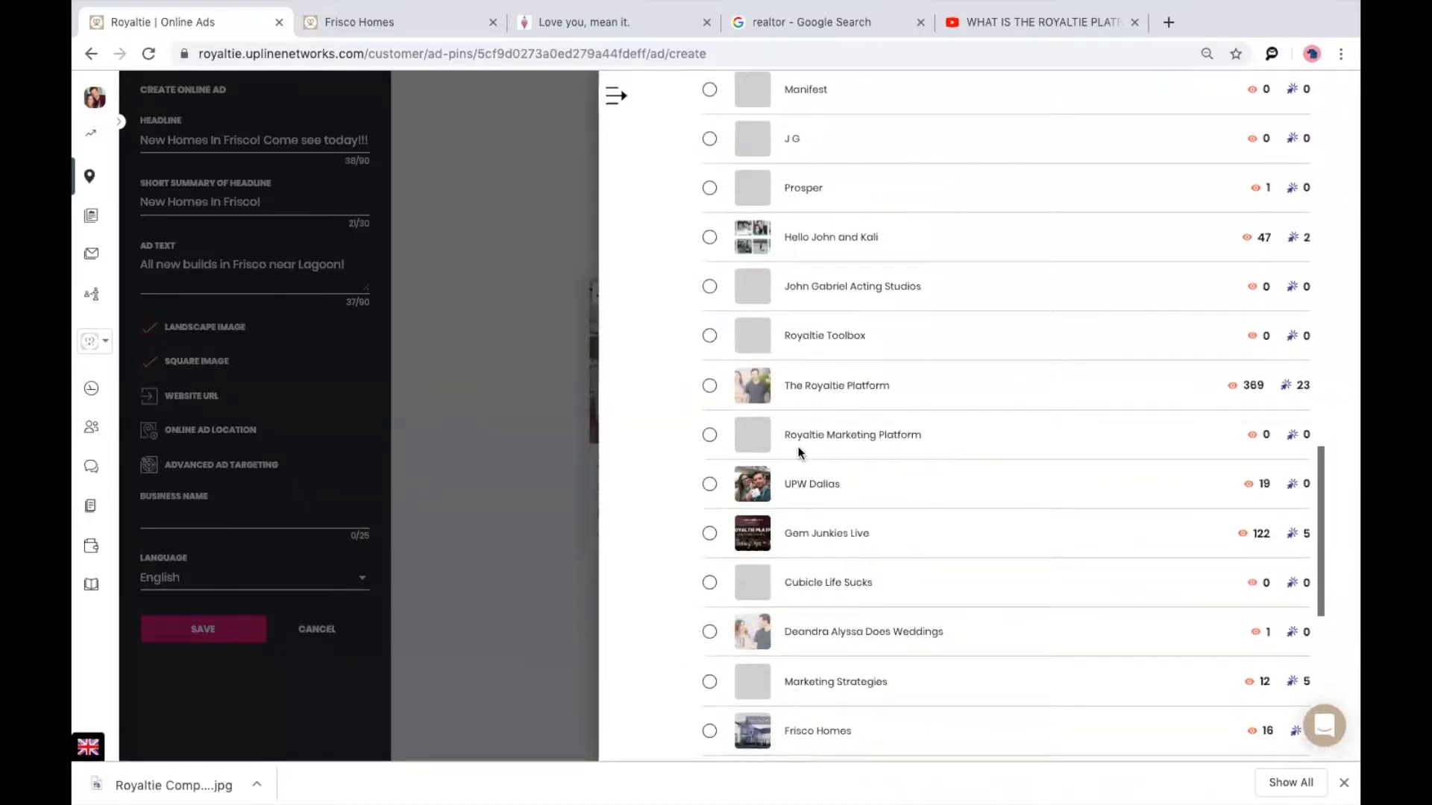
scroll(799, 452, "down", 5)
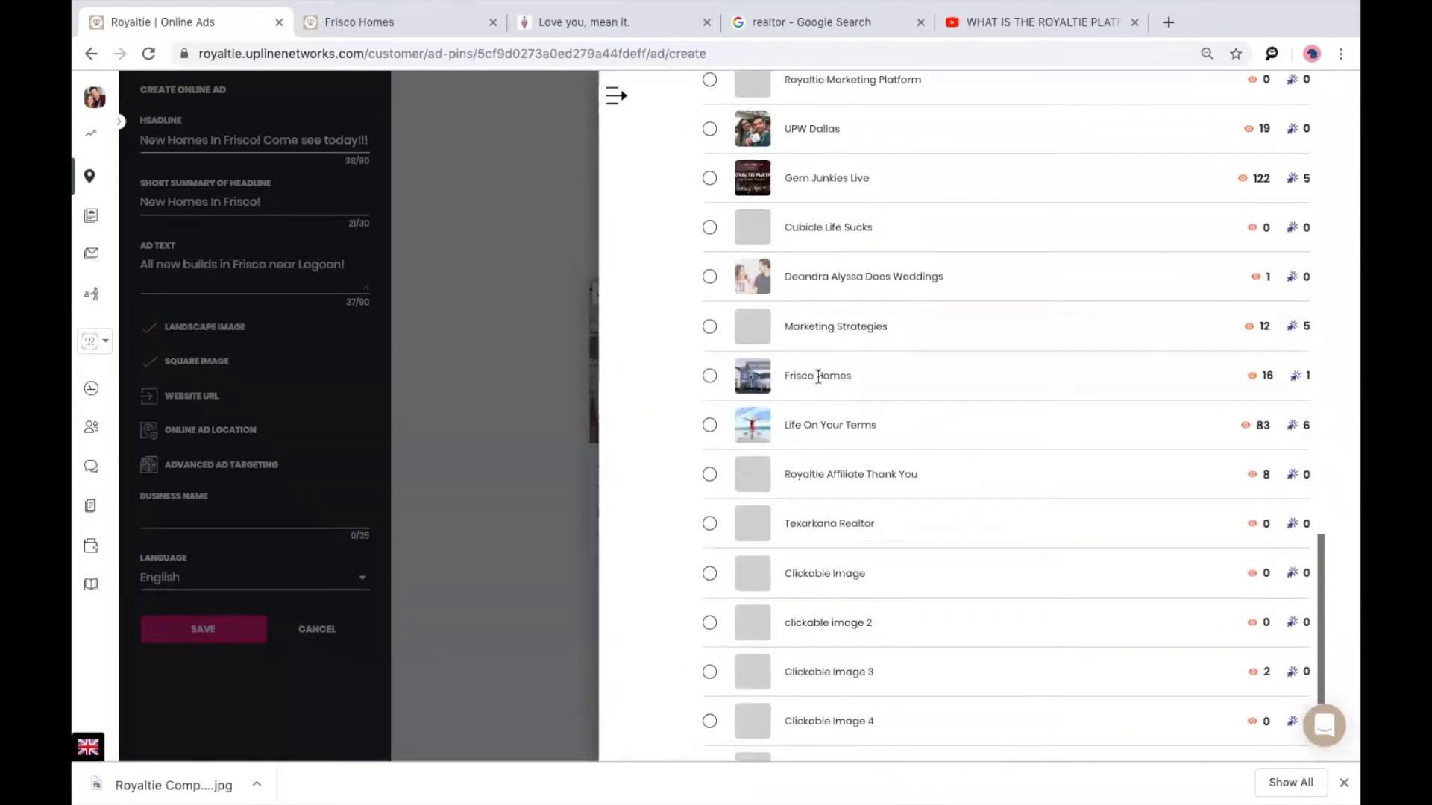
left_click(709, 376)
scroll(849, 380, "up", 3)
scroll(849, 380, "up", 20)
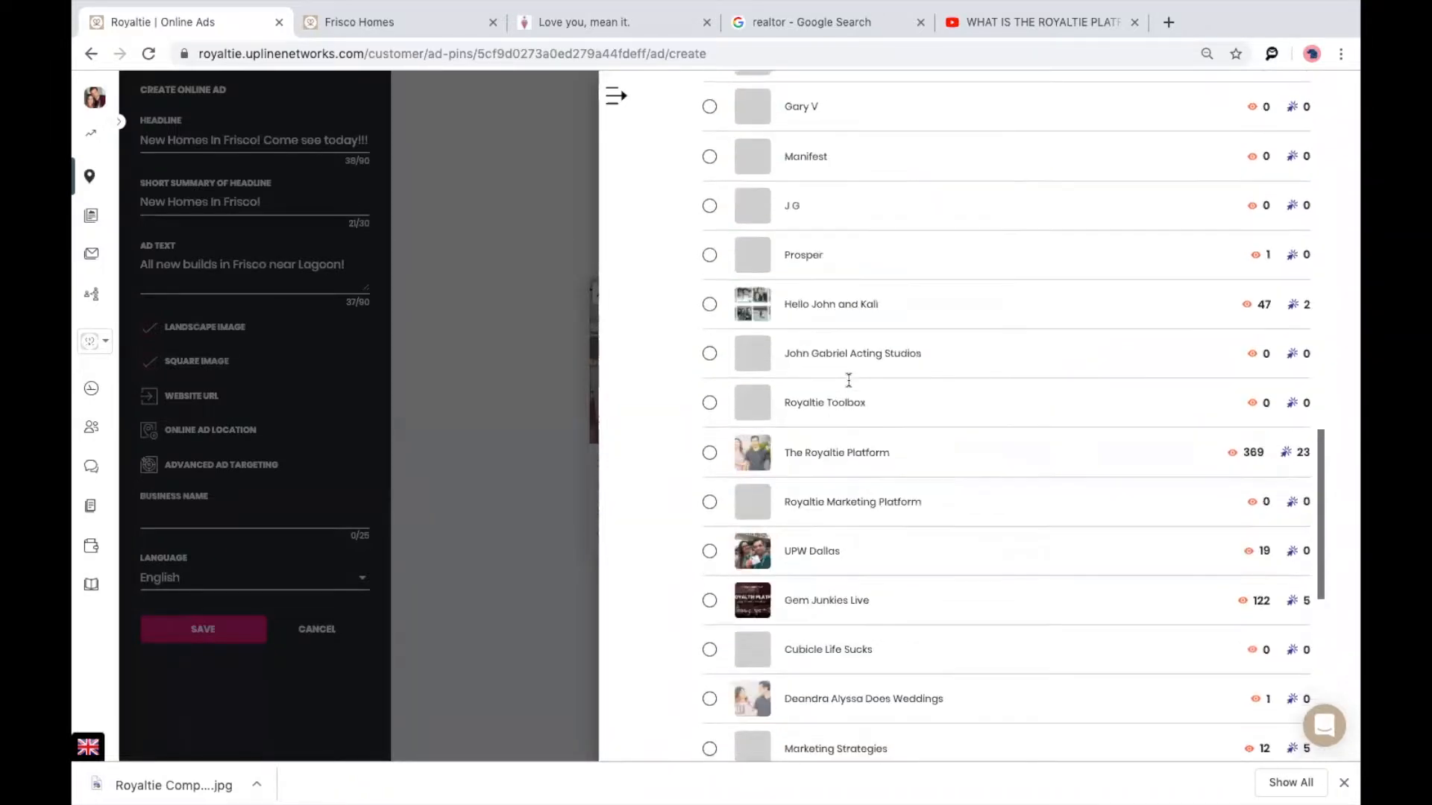
scroll(849, 381, "up", 2)
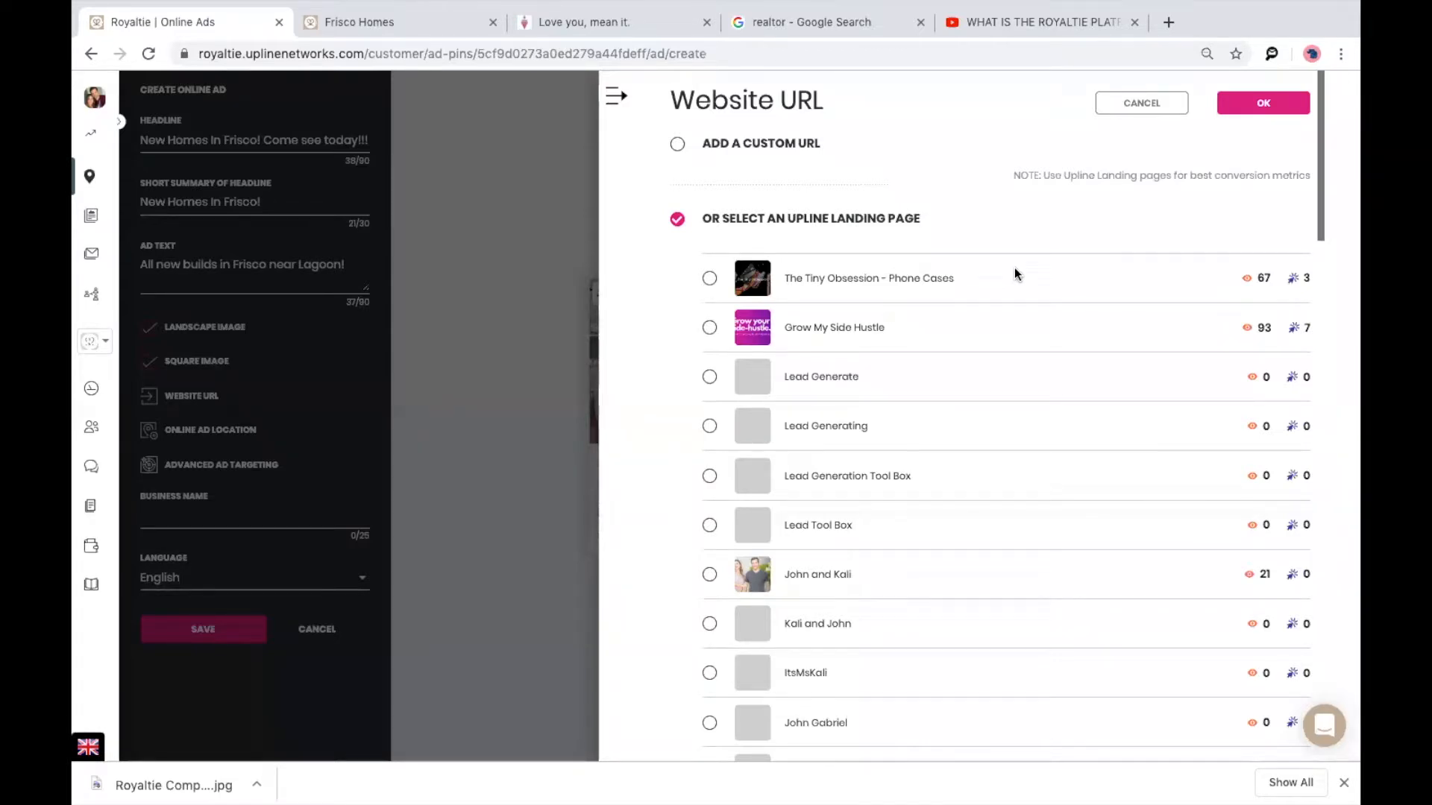
left_click(1268, 111)
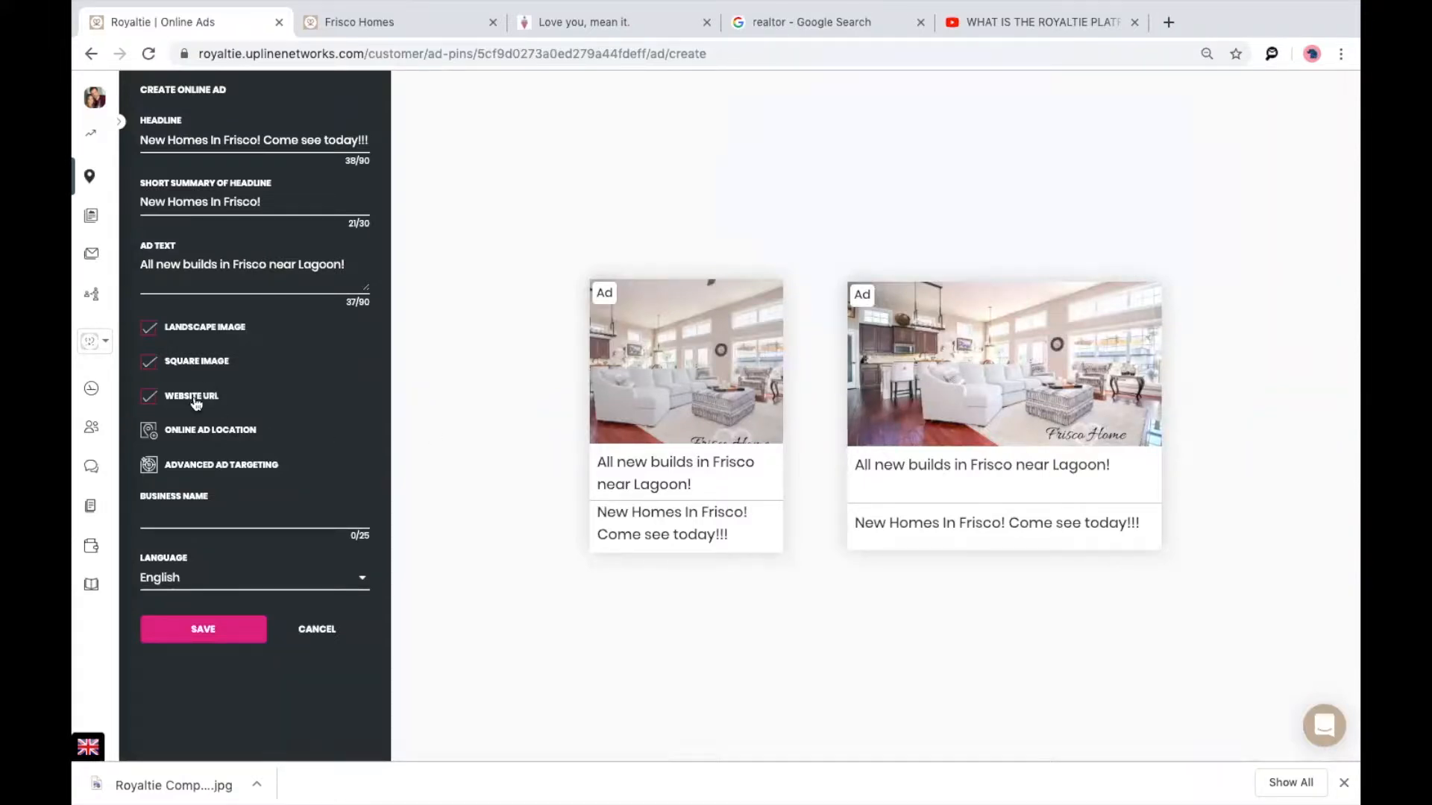
left_click(173, 432)
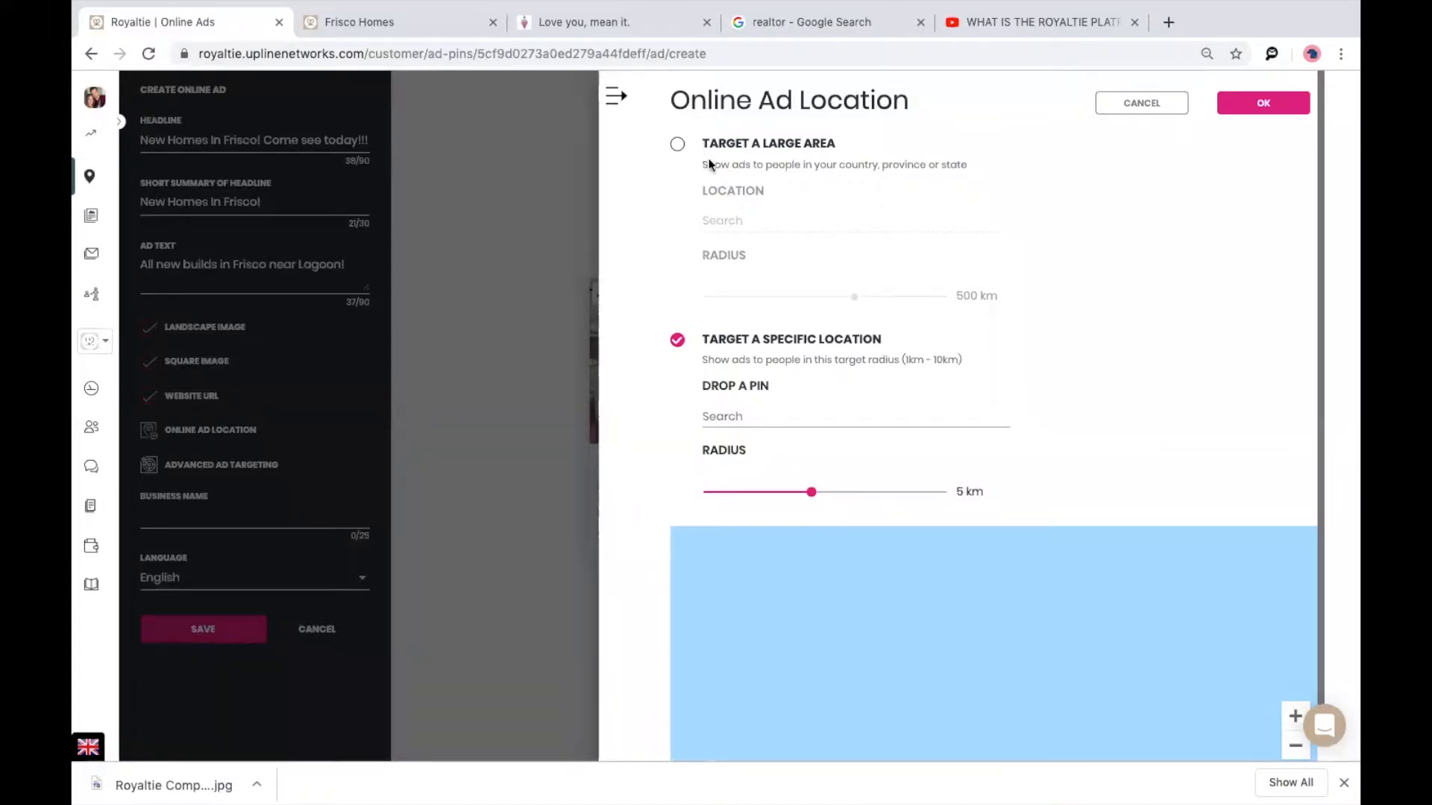
left_click(677, 149)
left_click(711, 416)
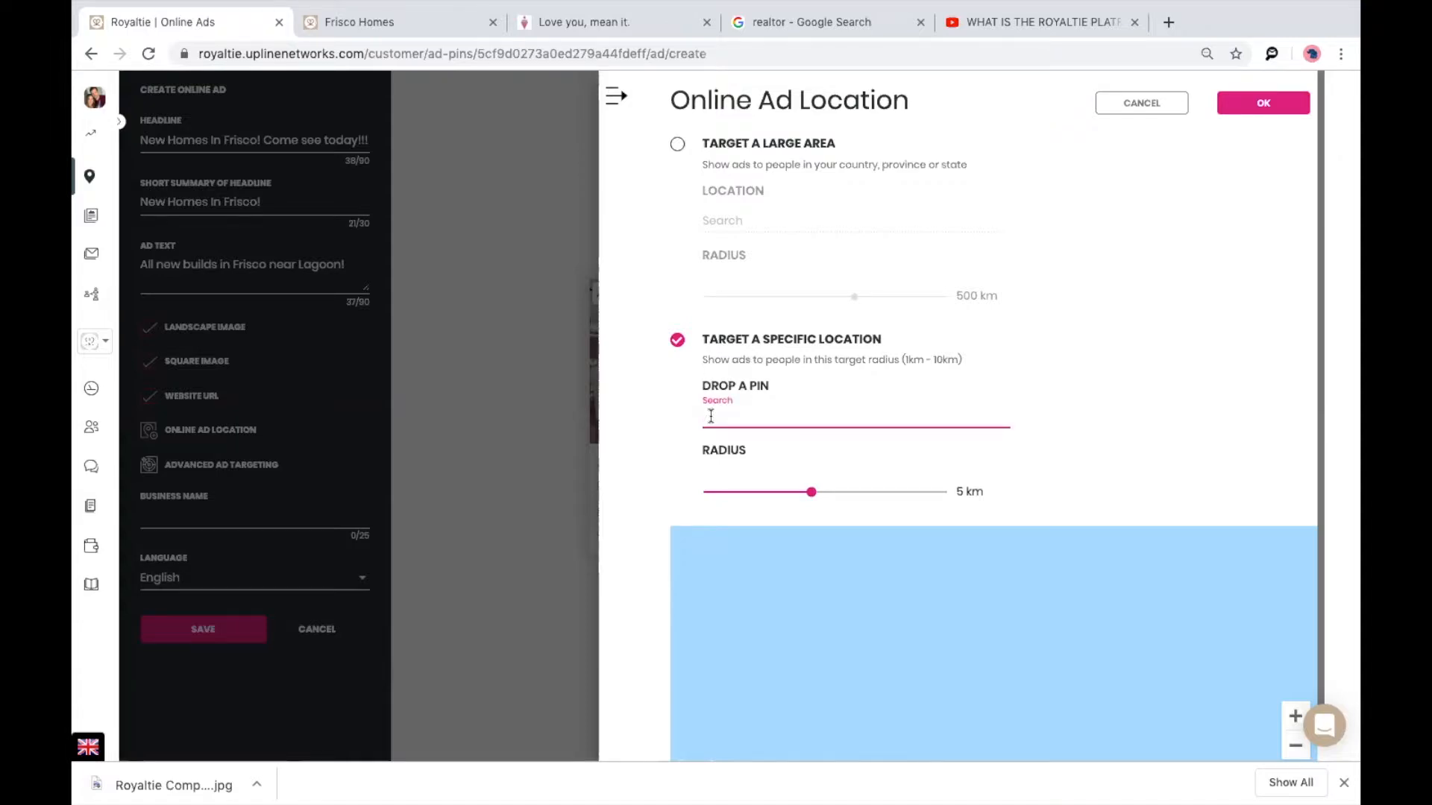
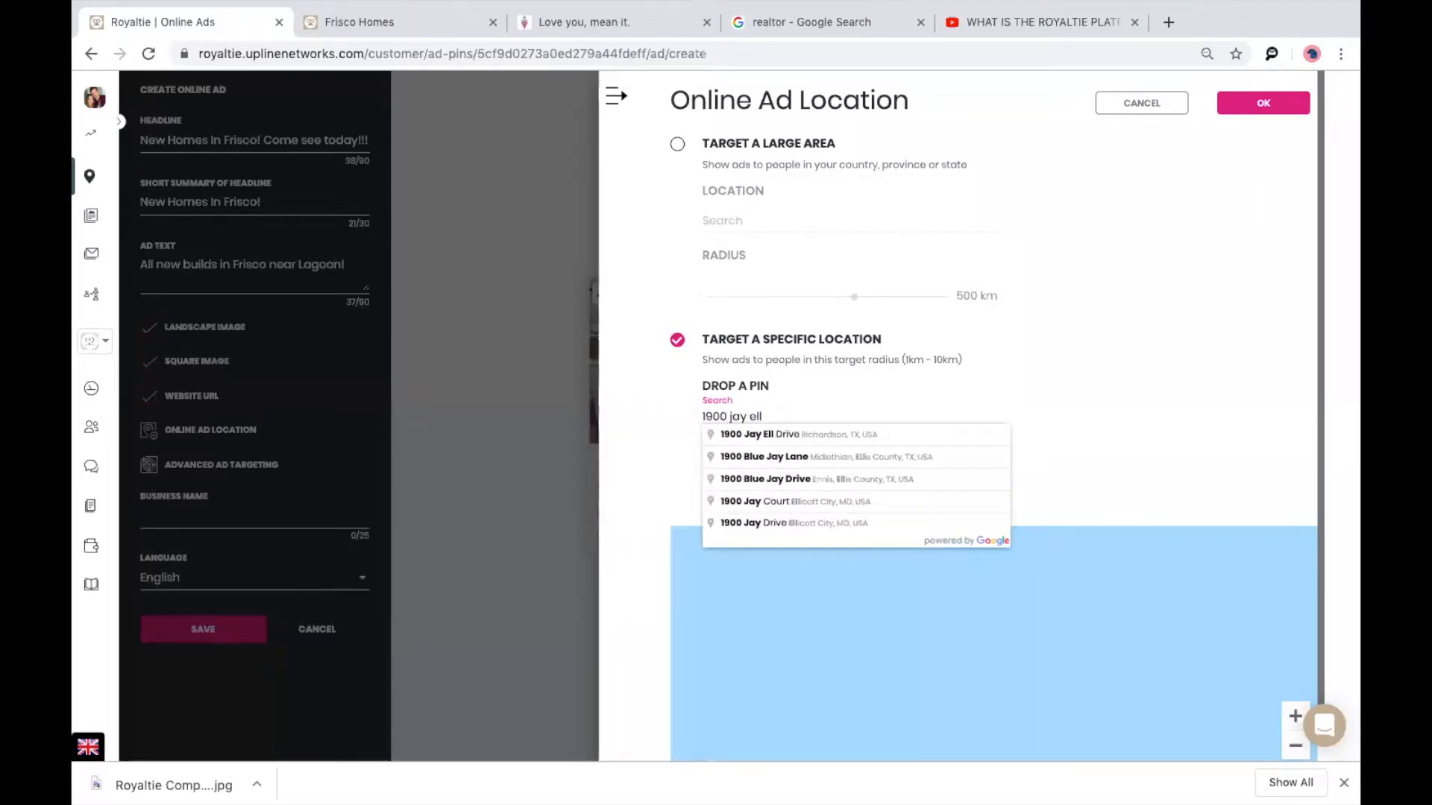
key("Down")
key("Return")
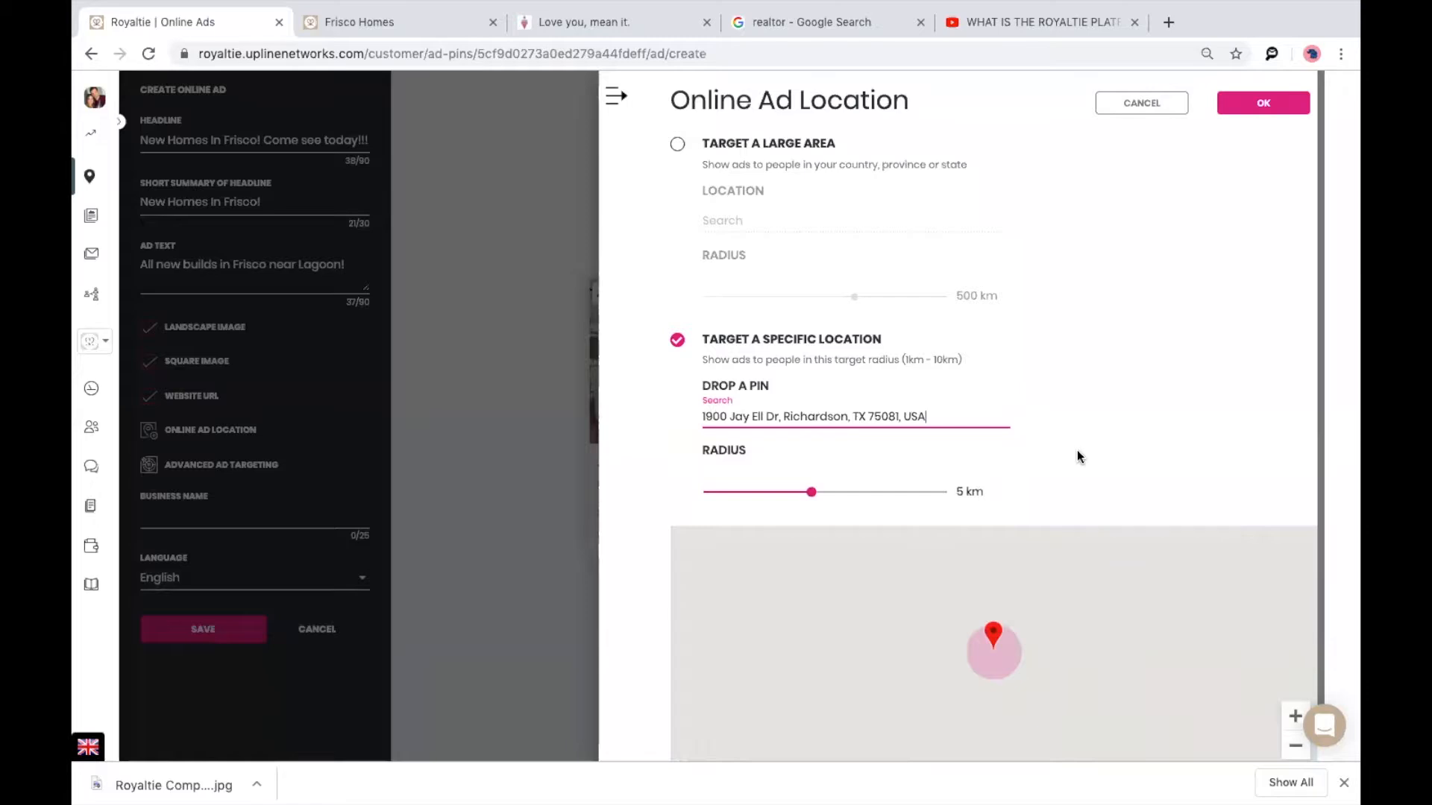
scroll(805, 457, "down", 1)
Move the map from Dallas west to southern California and drop the target pin near Tustin.
left_click_drag(808, 445, 730, 445)
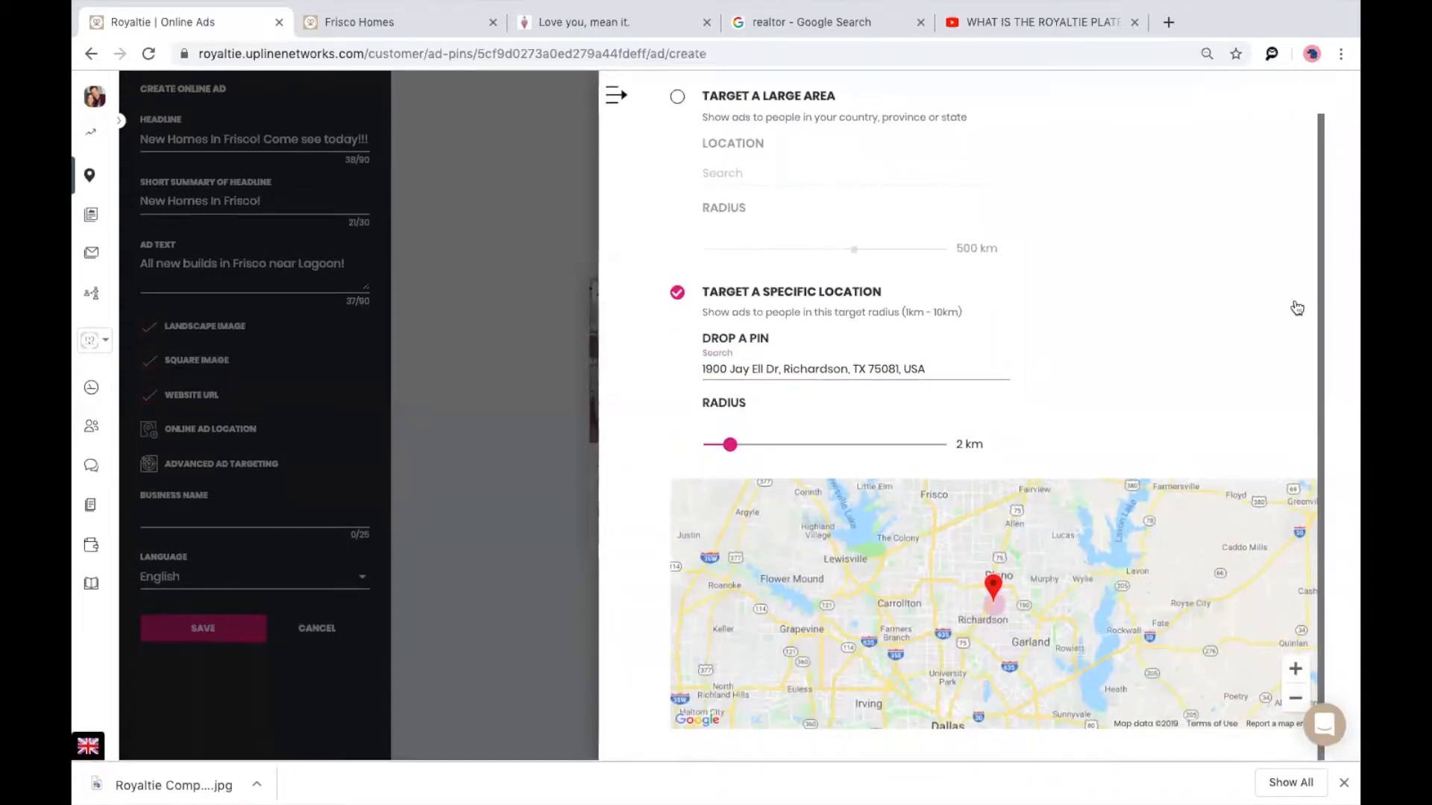
scroll(1145, 522, "down", 3)
scroll(1138, 542, "down", 4)
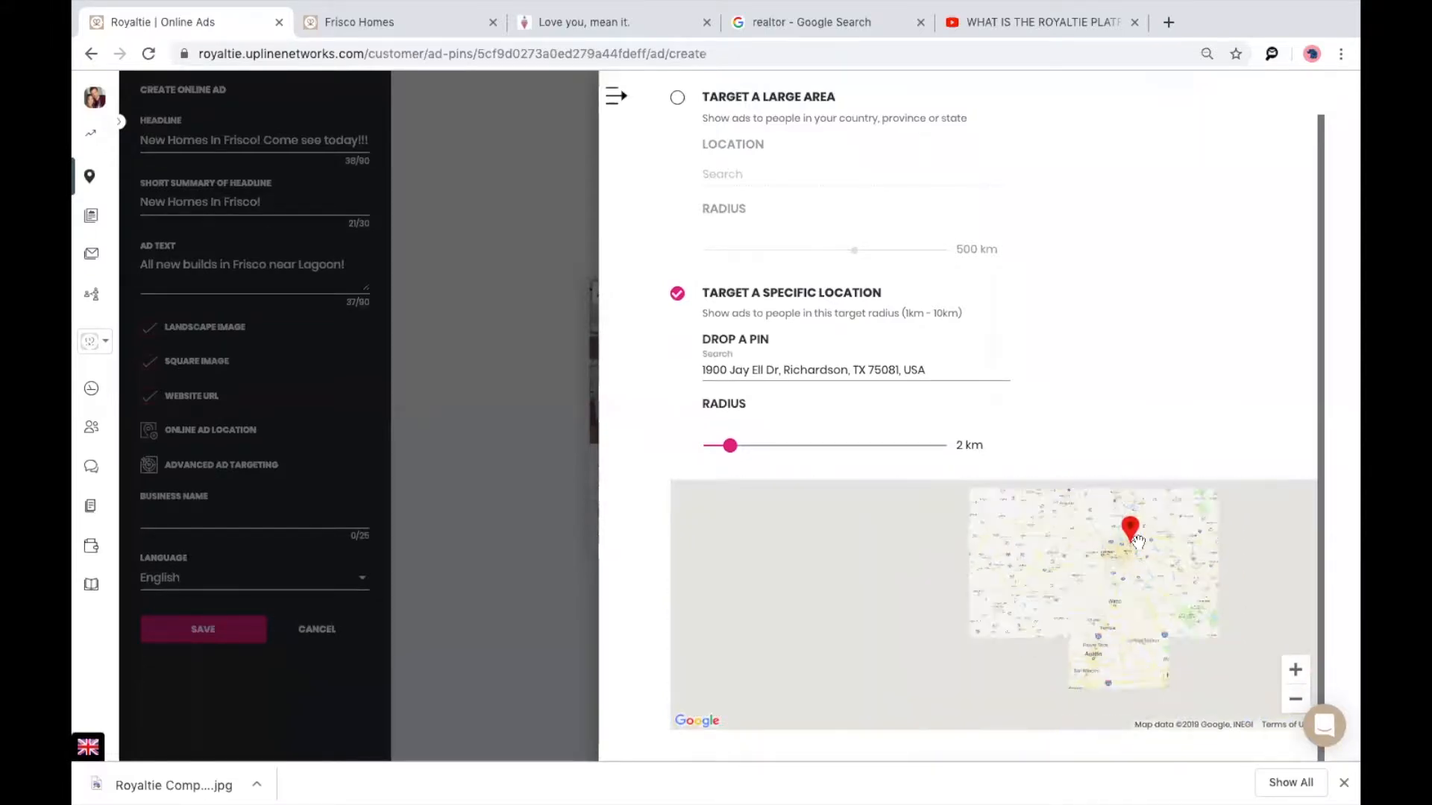
scroll(1139, 542, "down", 3)
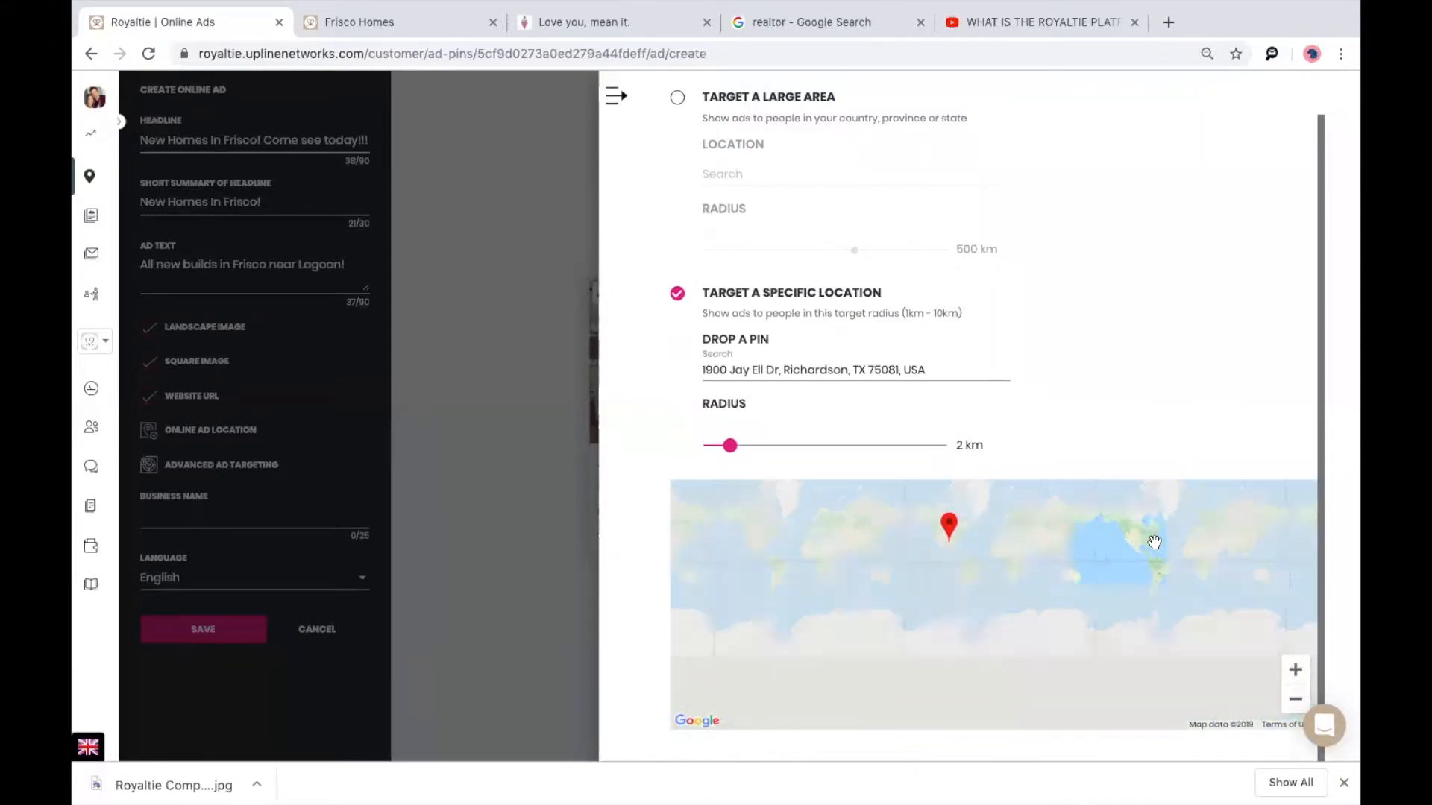
scroll(992, 592, "up", 4)
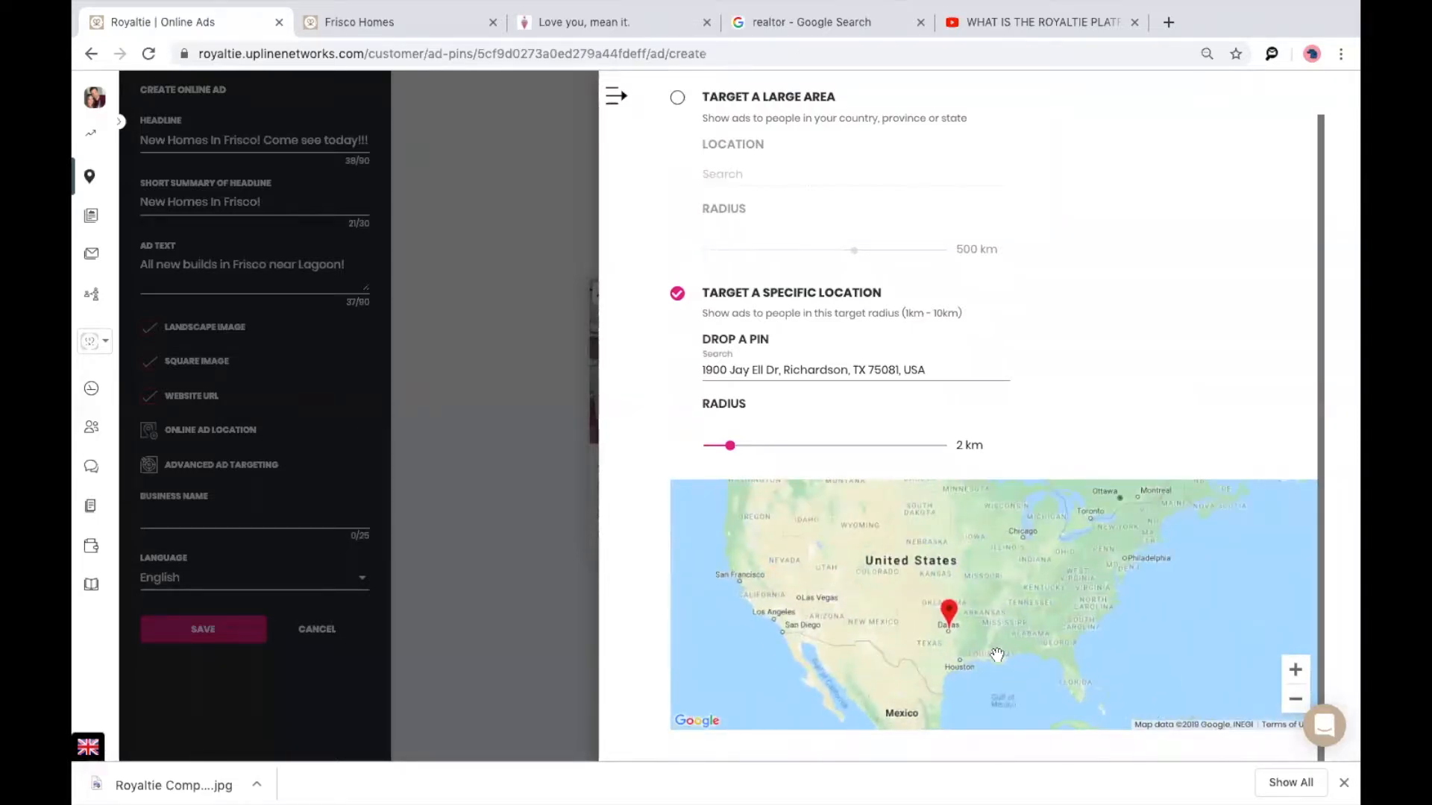
scroll(1110, 658, "up", 2)
scroll(1110, 657, "up", 1)
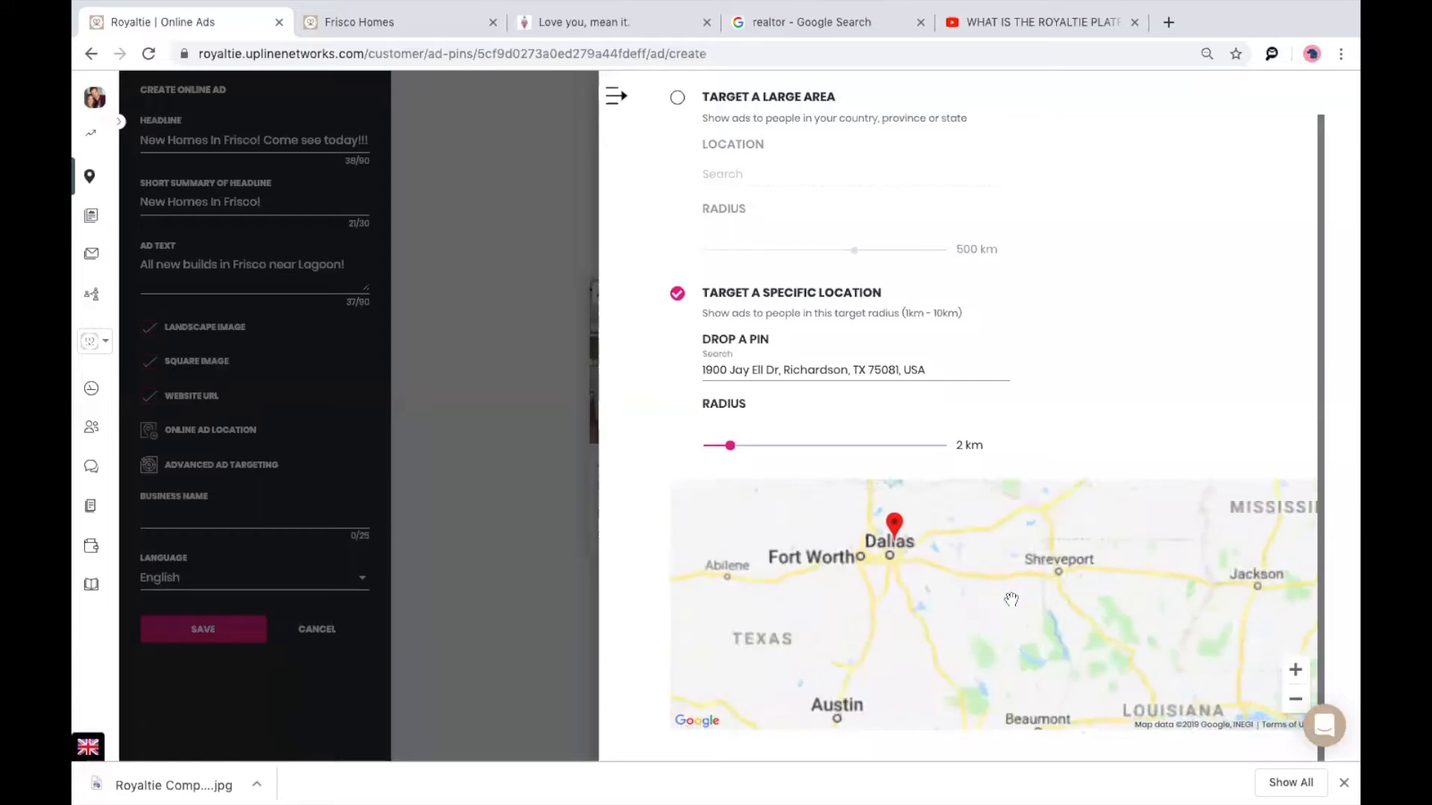
left_click_drag(938, 602, 1041, 596)
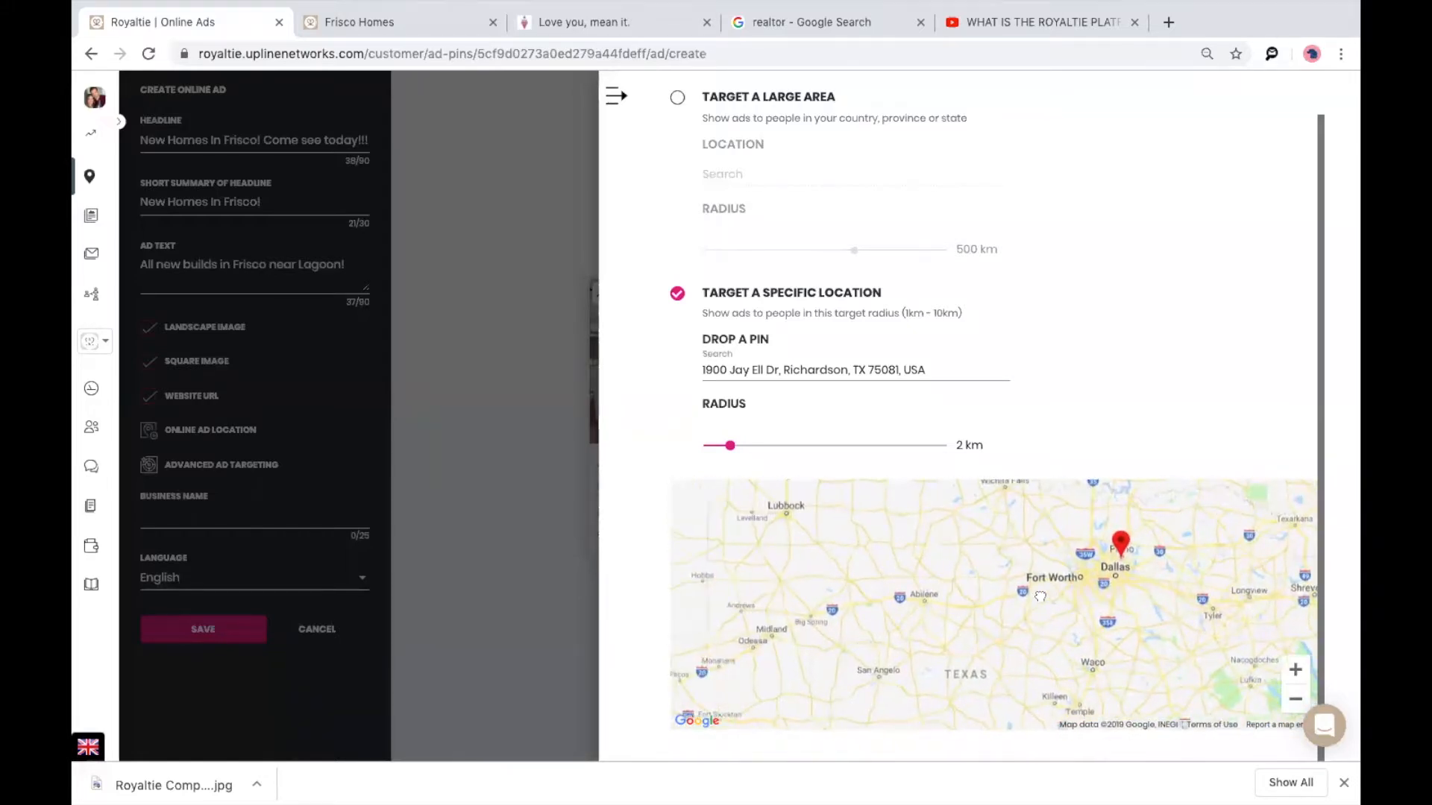
scroll(1040, 596, "down", 3)
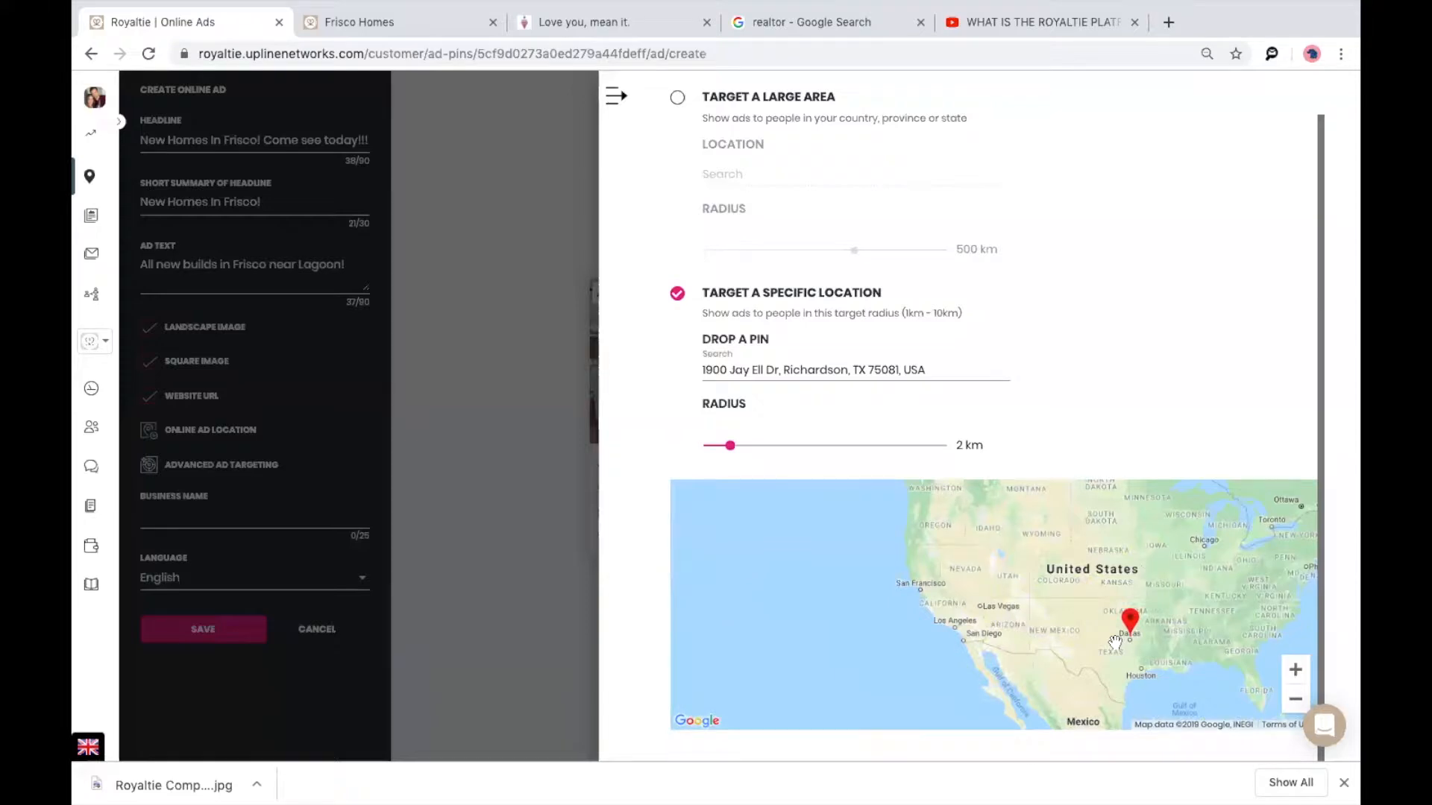
scroll(1115, 643, "up", 2)
left_click_drag(940, 566, 1134, 560)
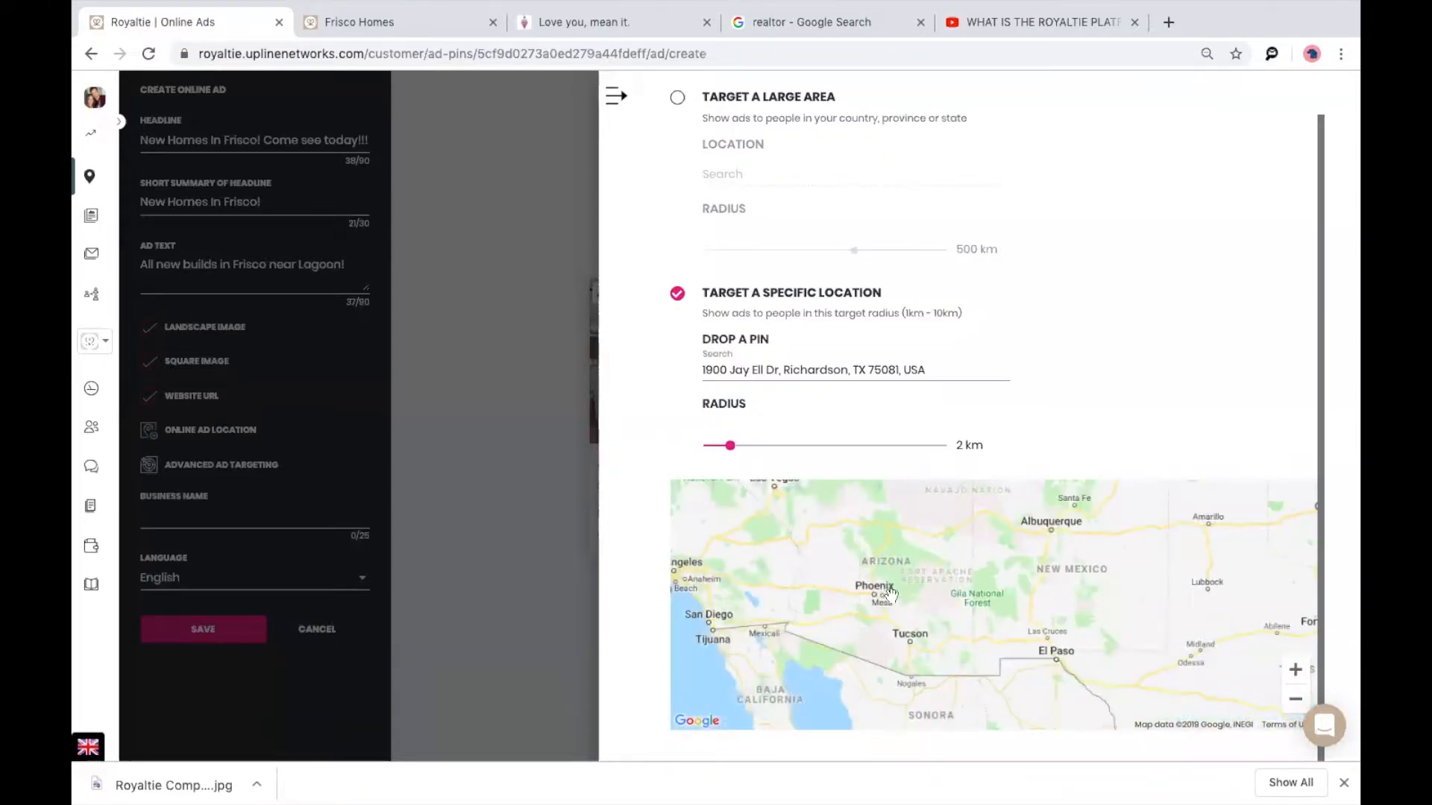
left_click_drag(967, 600, 1120, 607)
scroll(904, 610, "up", 1)
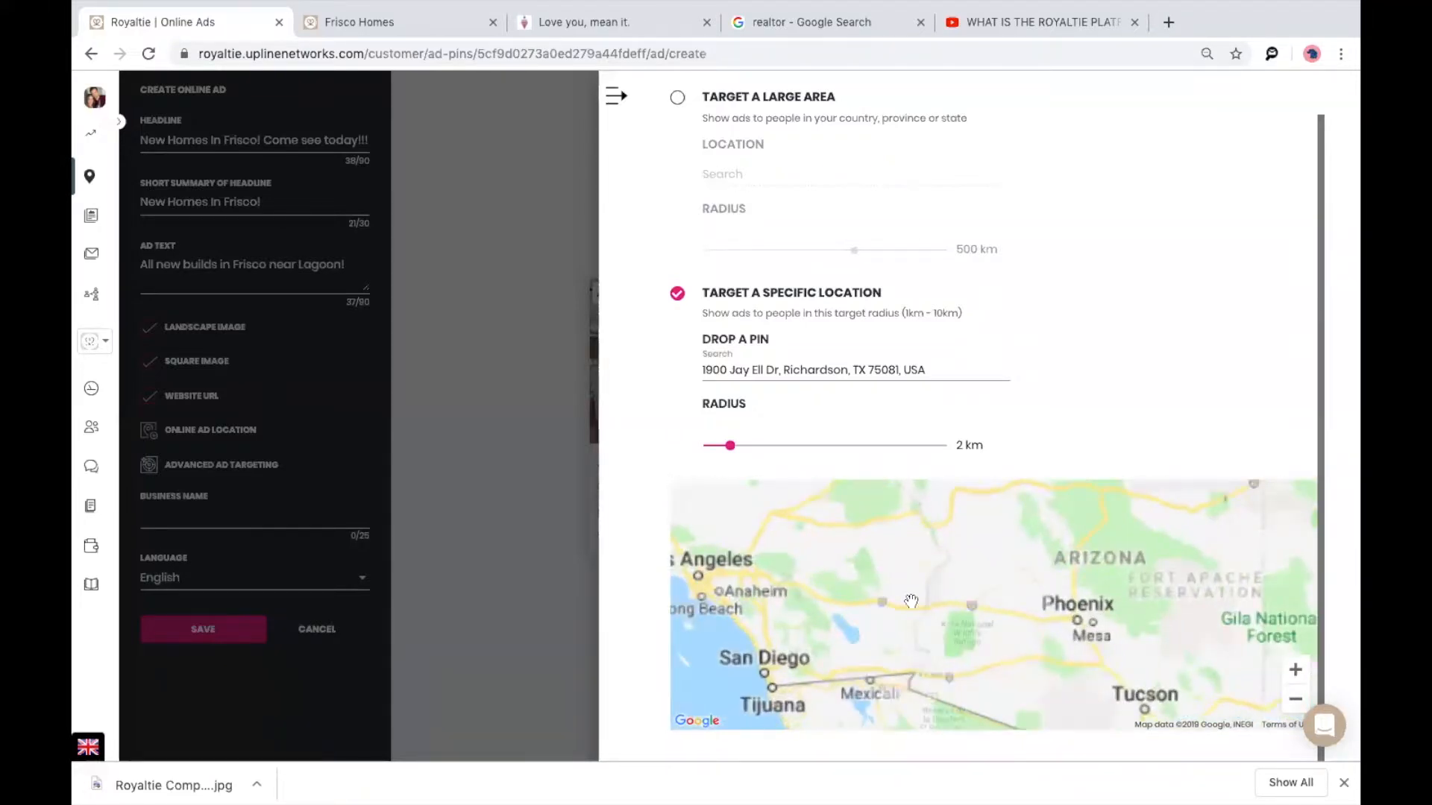
left_click_drag(1089, 610, 1112, 613)
left_click_drag(883, 597, 1037, 612)
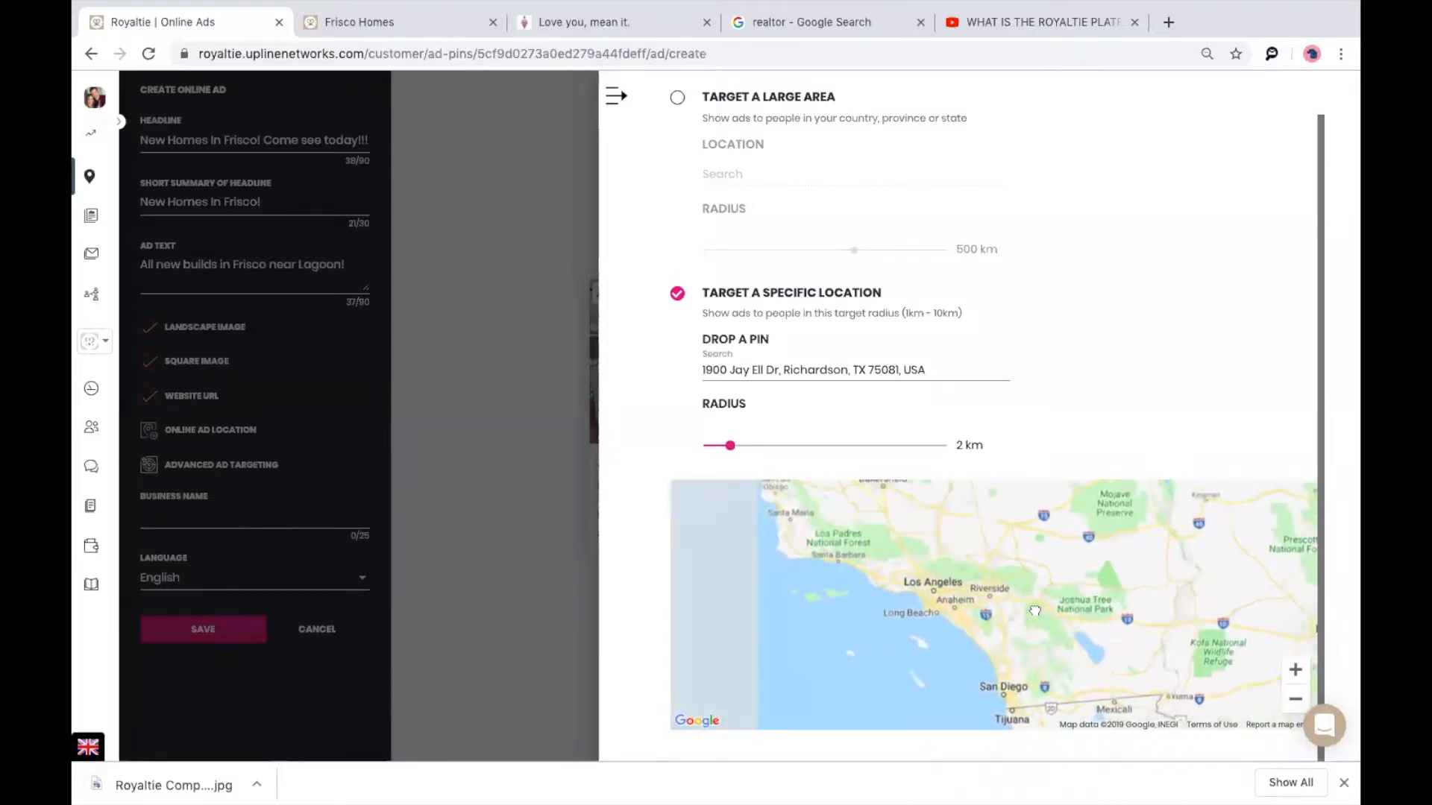
left_click(750, 375)
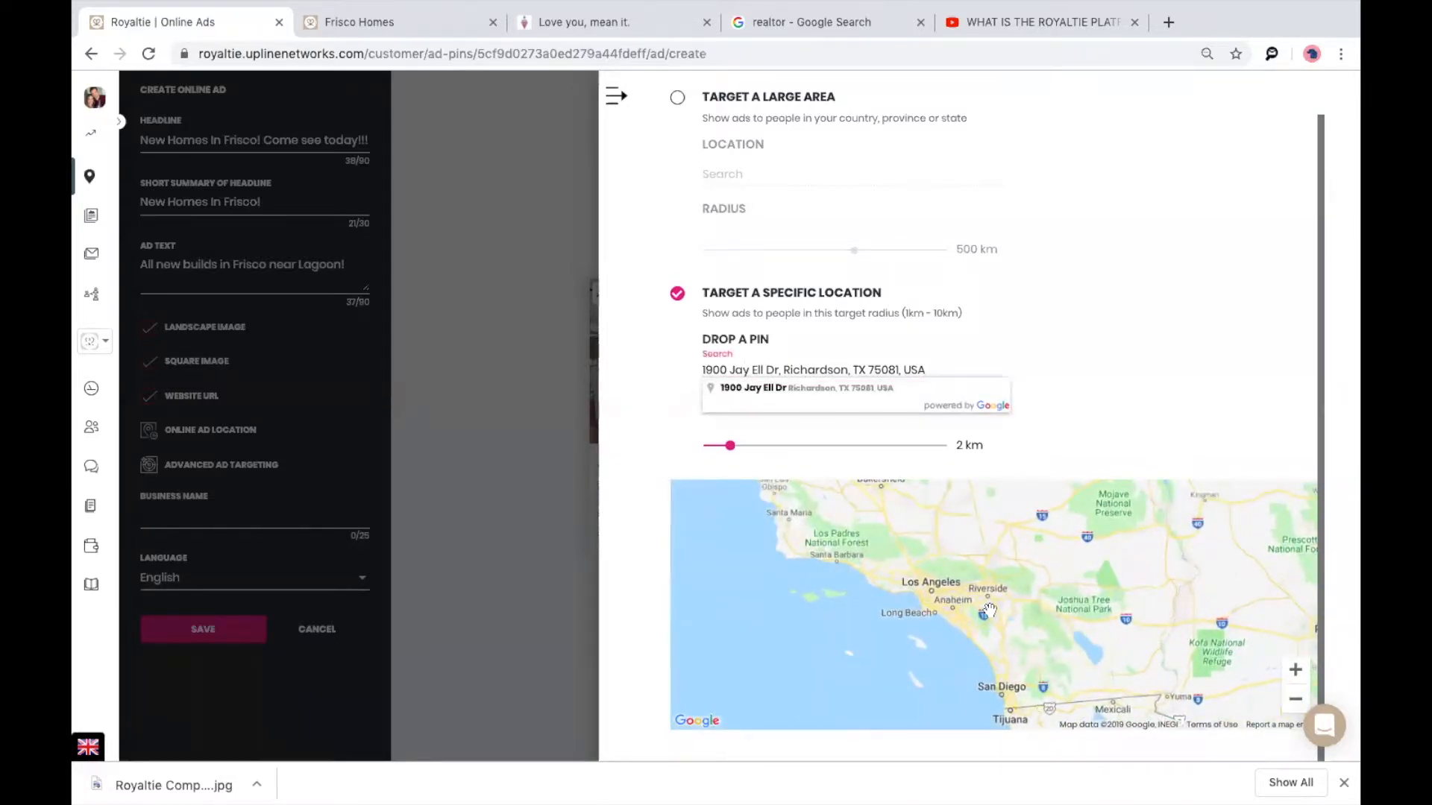
left_click(960, 616)
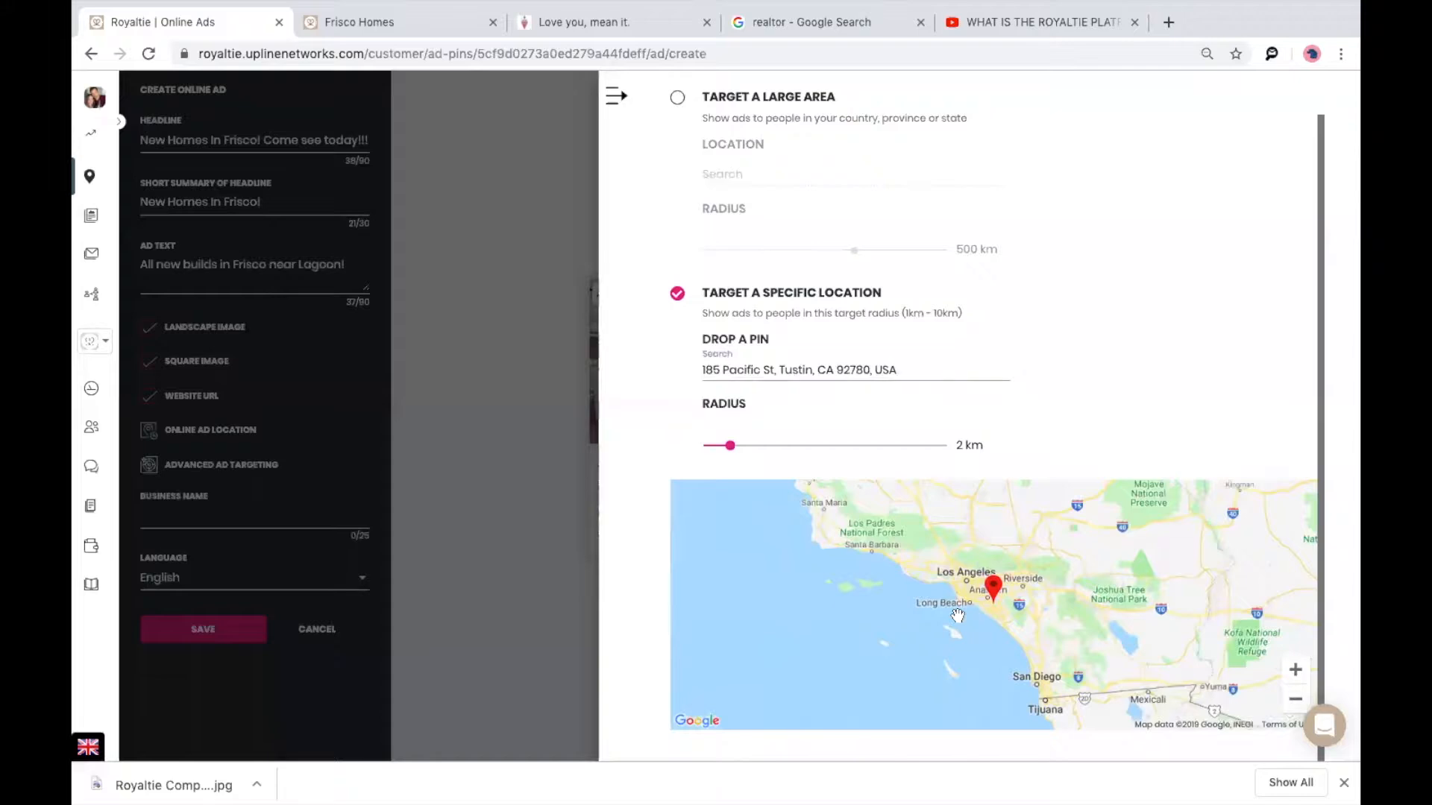
Recentre on the Tustin pin, set a 5 km targeting radius, and confirm the location.
scroll(976, 602, "up", 2)
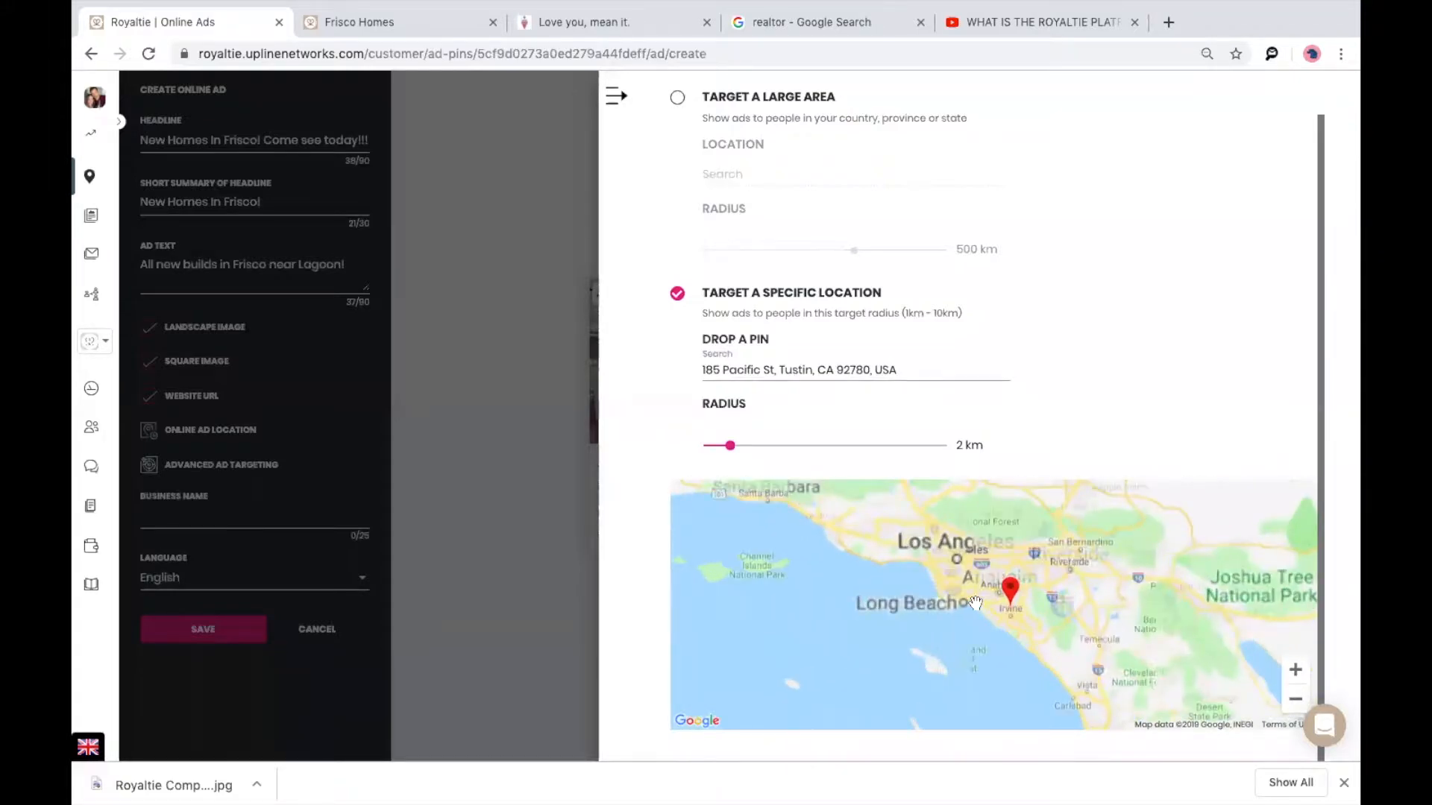
scroll(1013, 602, "up", 1)
scroll(1013, 603, "up", 1)
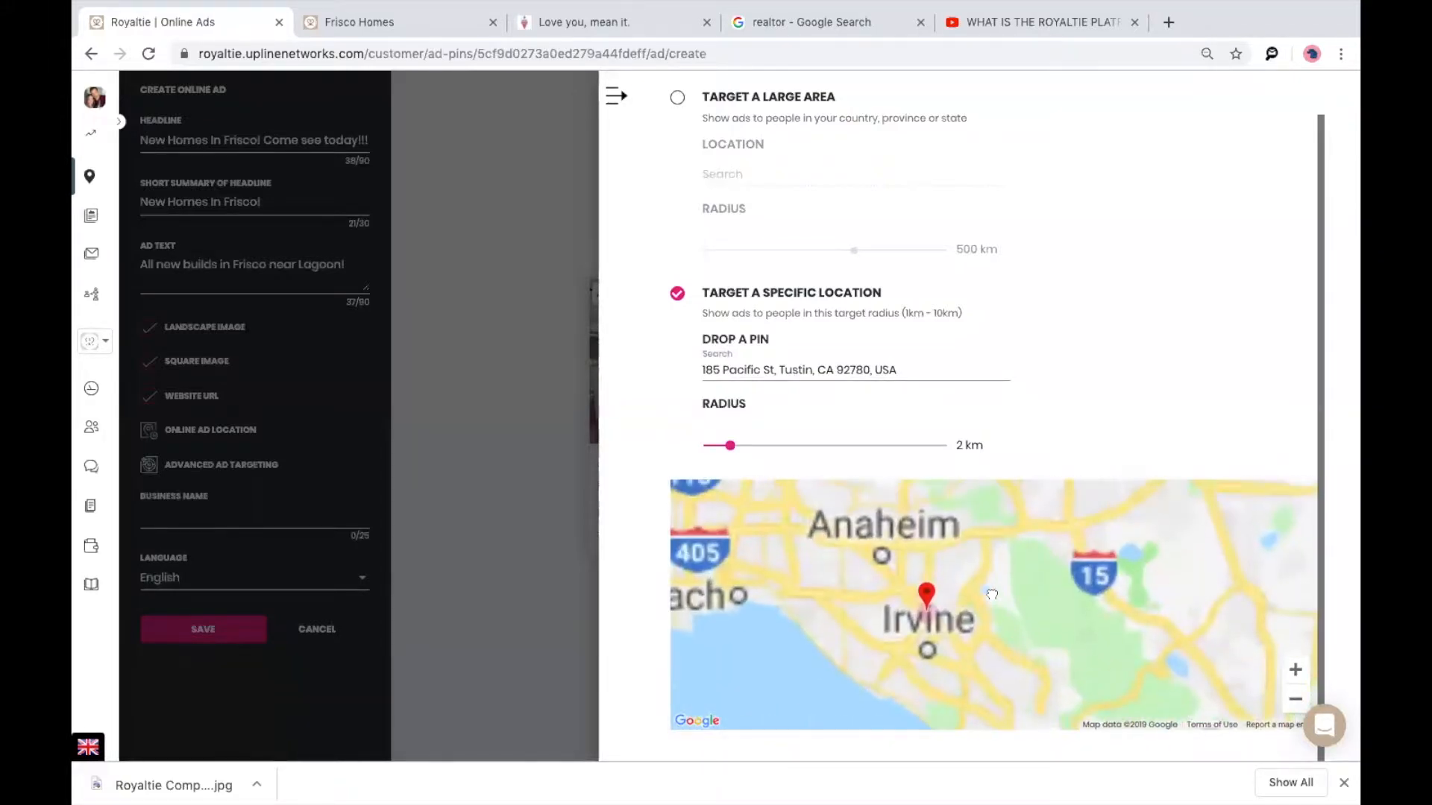
scroll(988, 591, "up", 2)
left_click_drag(992, 589, 1135, 522)
left_click_drag(729, 443, 821, 441)
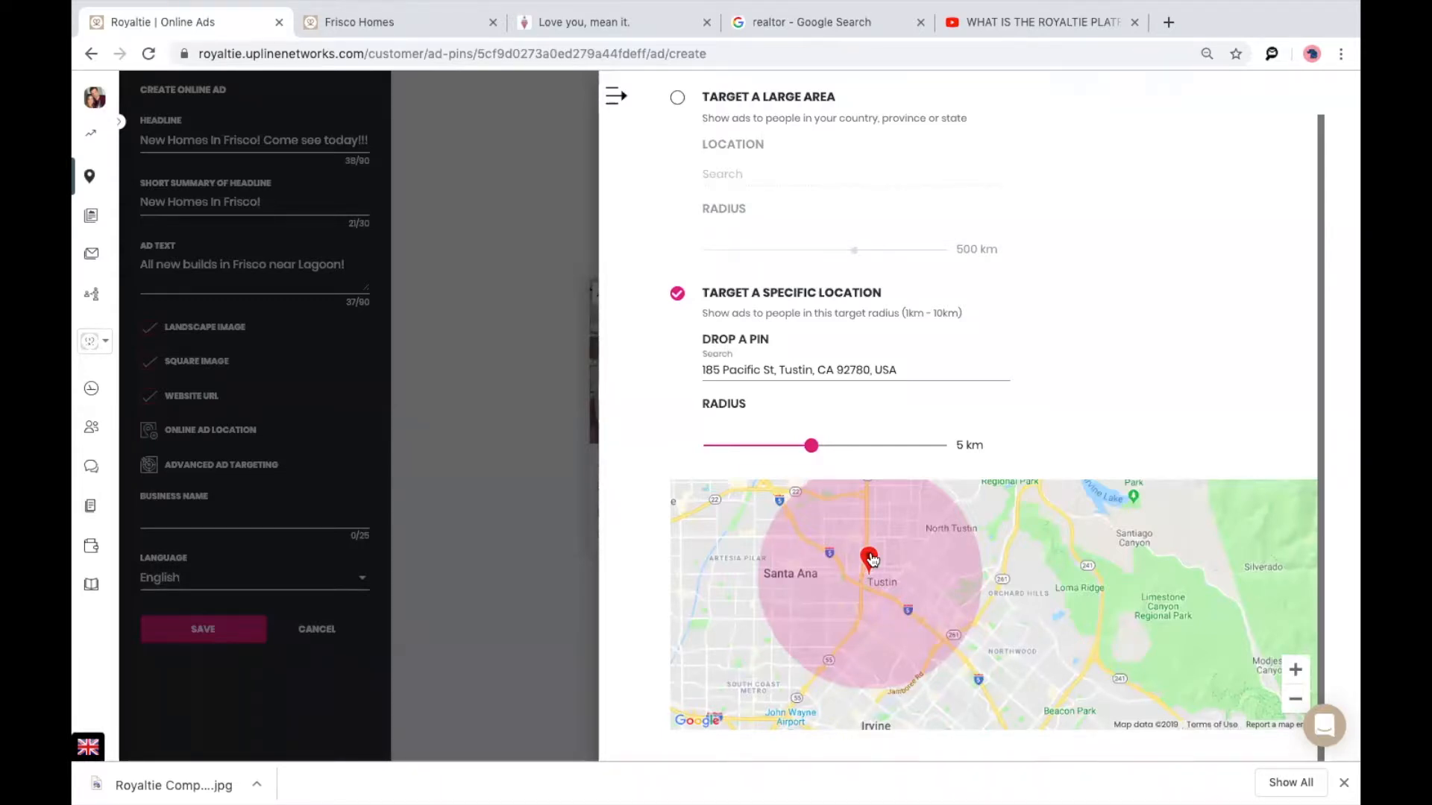
scroll(1022, 342, "up", 1)
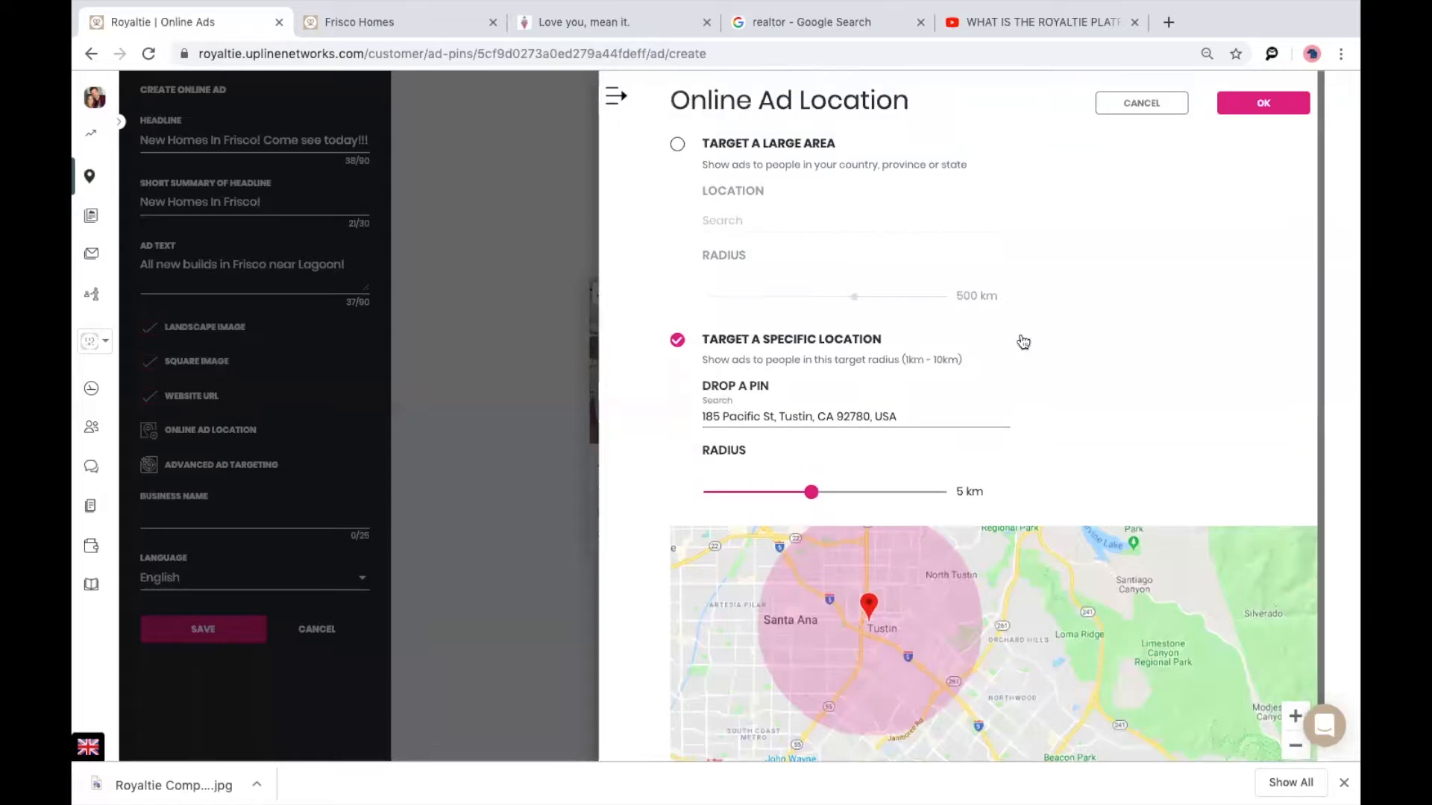
left_click(1265, 104)
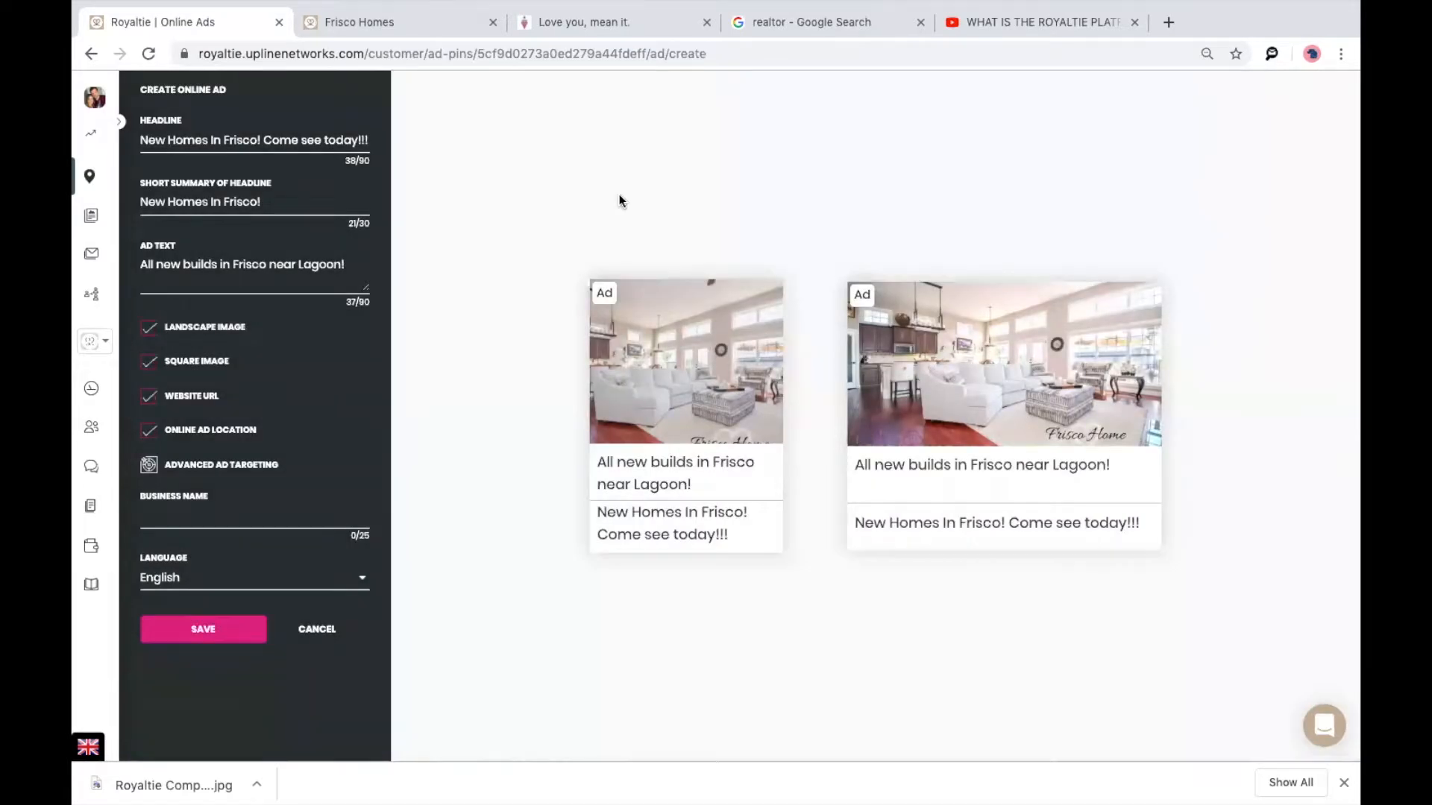
Turn on advanced targeting and limit the audience to Female, ages 25–54.
left_click(184, 466)
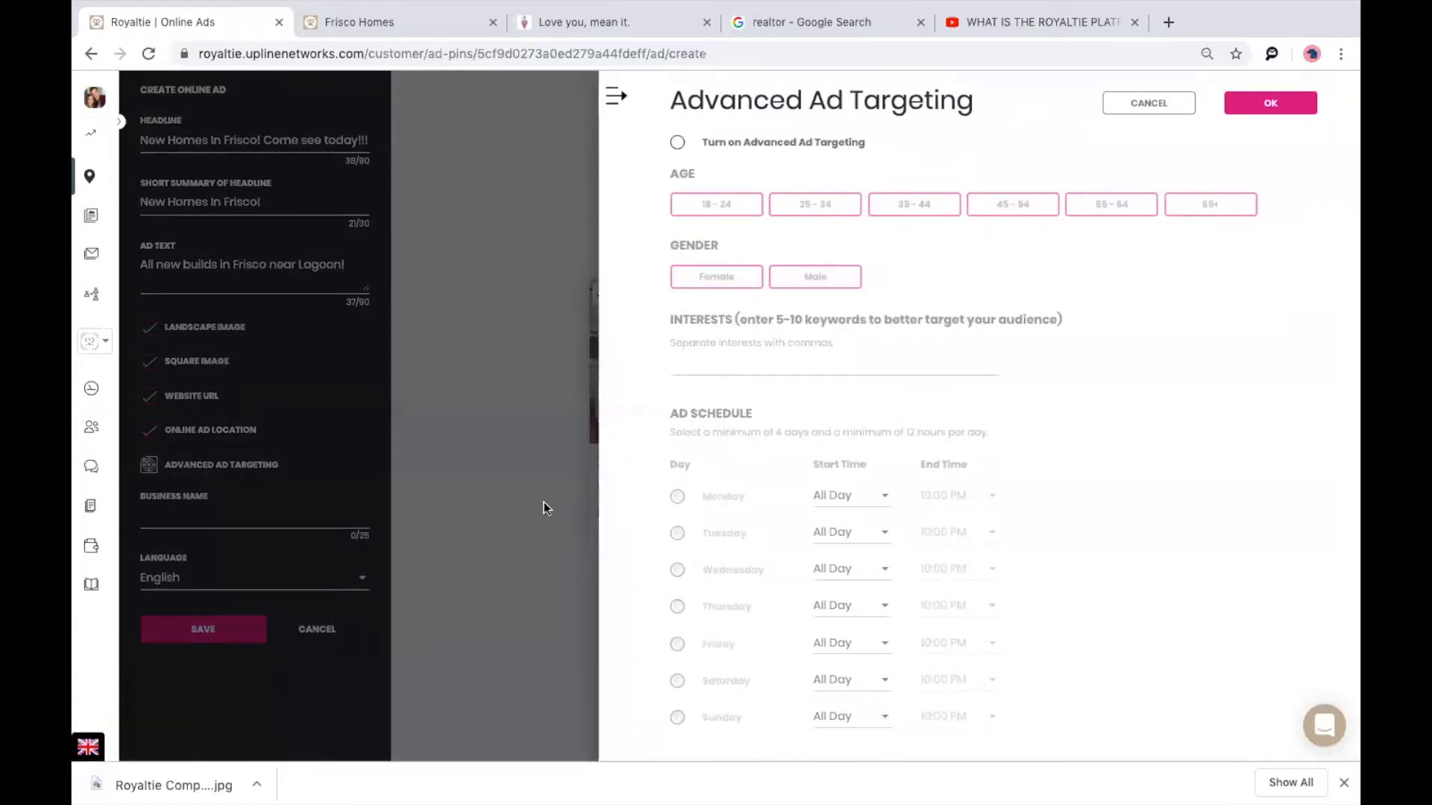
left_click(677, 142)
left_click(709, 209)
left_click(843, 210)
left_click(1201, 213)
left_click(1144, 211)
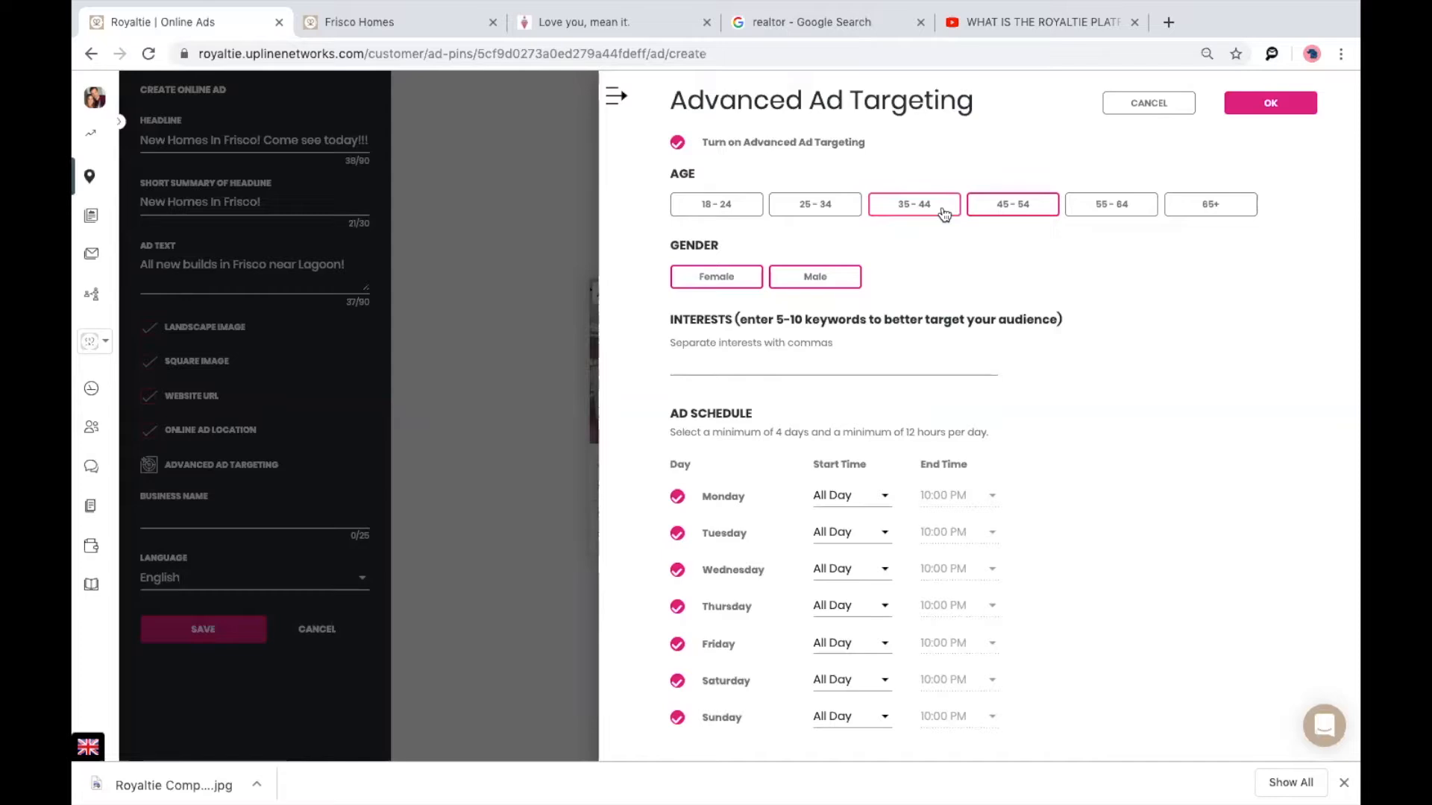
left_click(808, 209)
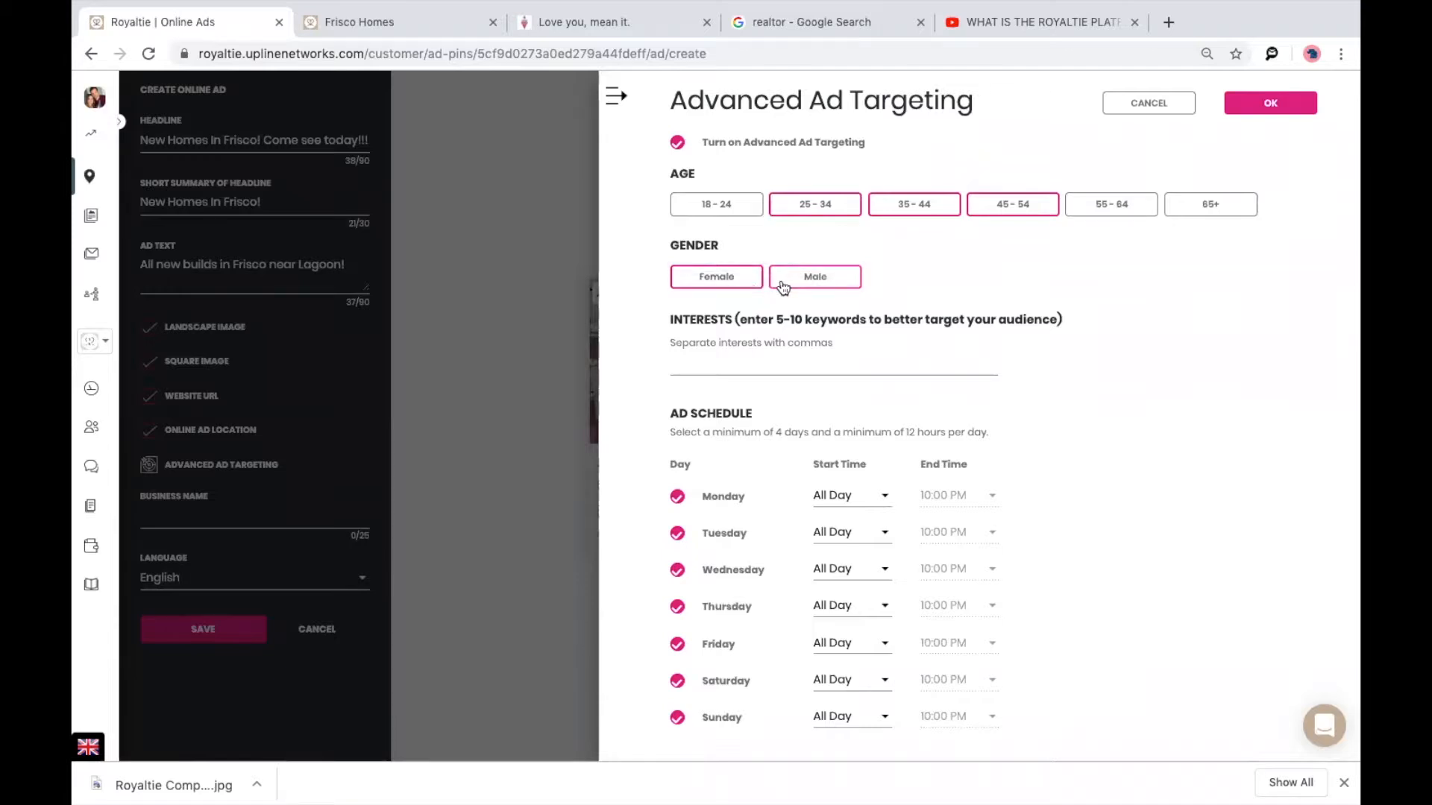
Add interests dream home, frisco homes, realtor, home for sale and real estate, then confirm targeting.
left_click(722, 363)
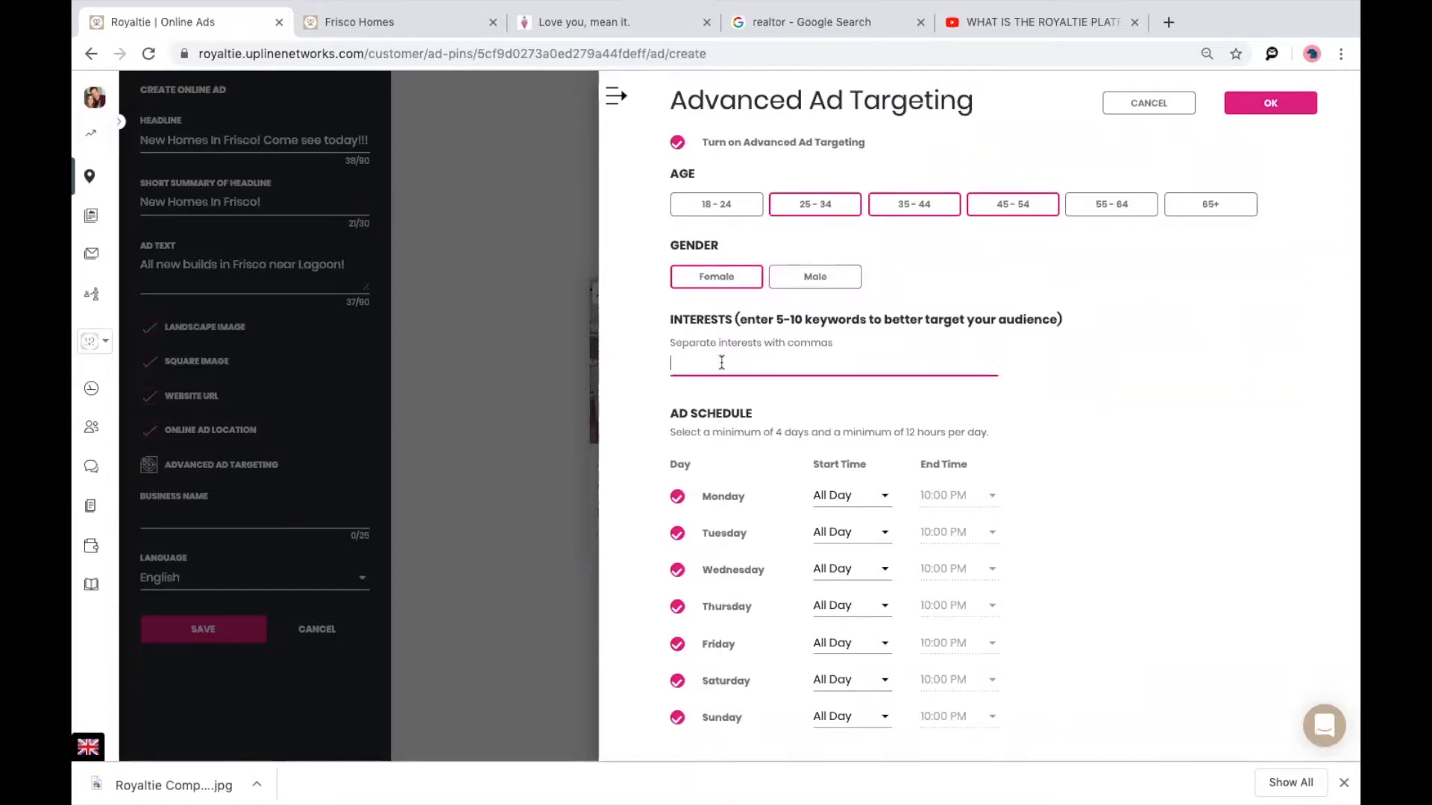
type("dream home")
key("Return")
type("f")
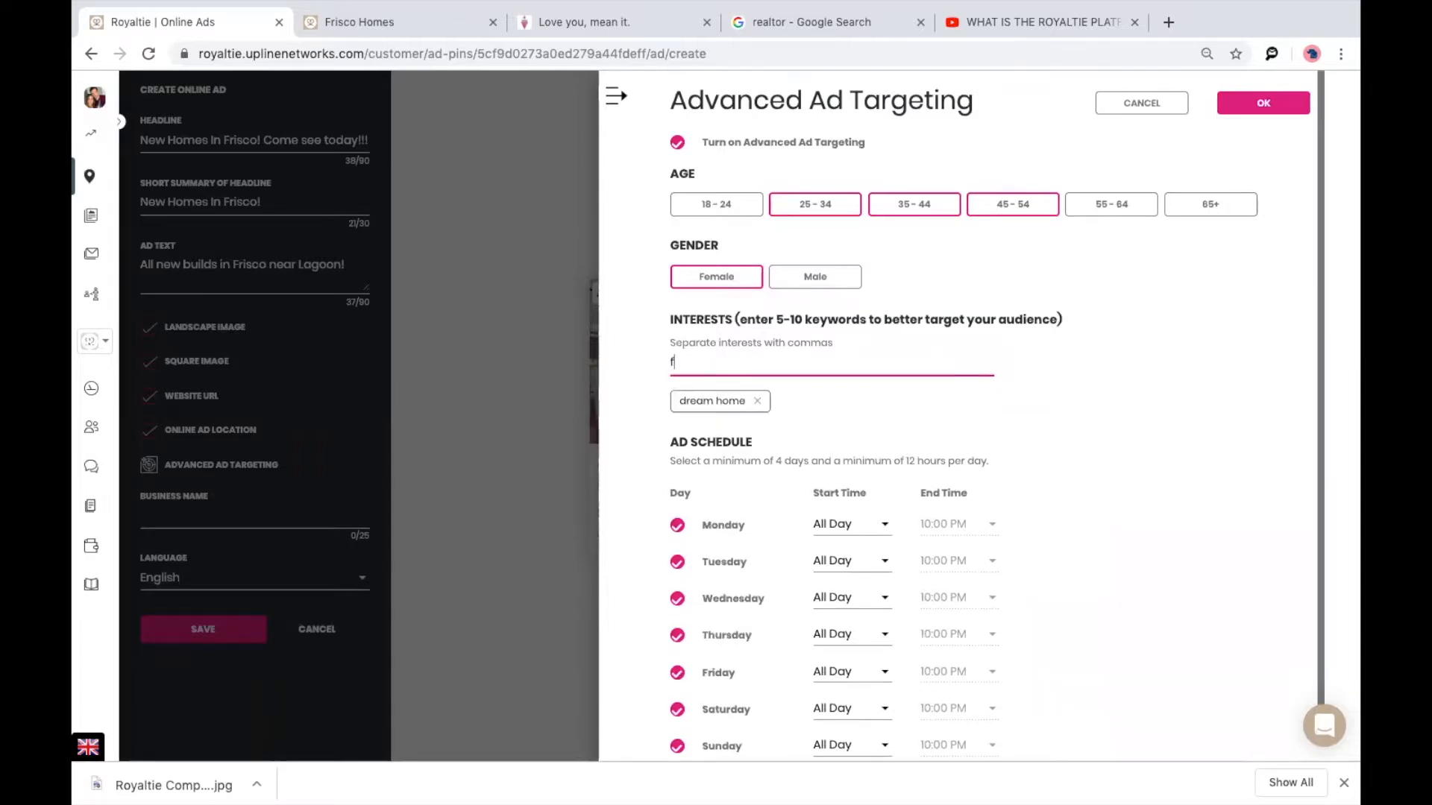
type("risco homes")
key("Return")
type("realtor")
key("Return")
type("home for sale")
key("Return")
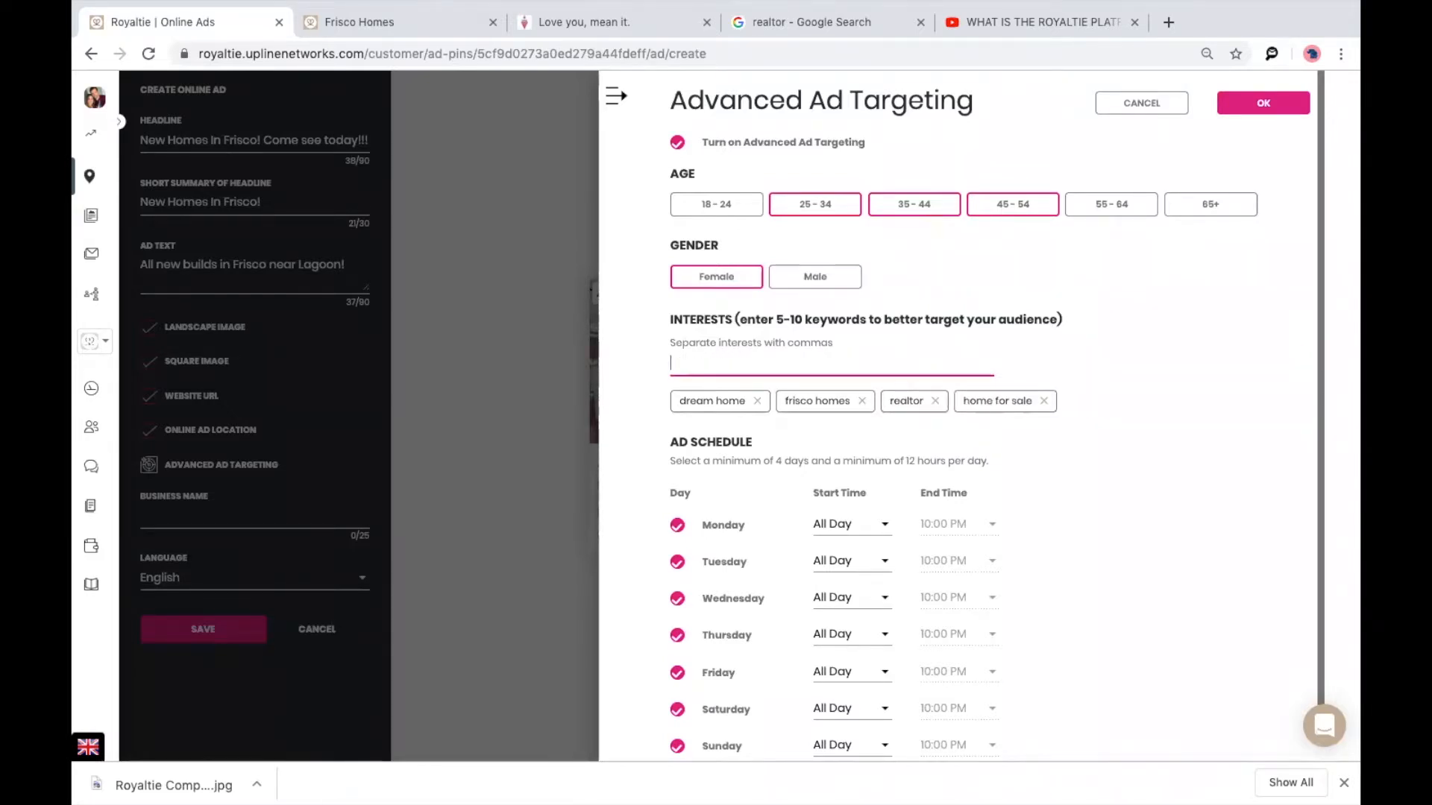
type("real estate")
key("Return")
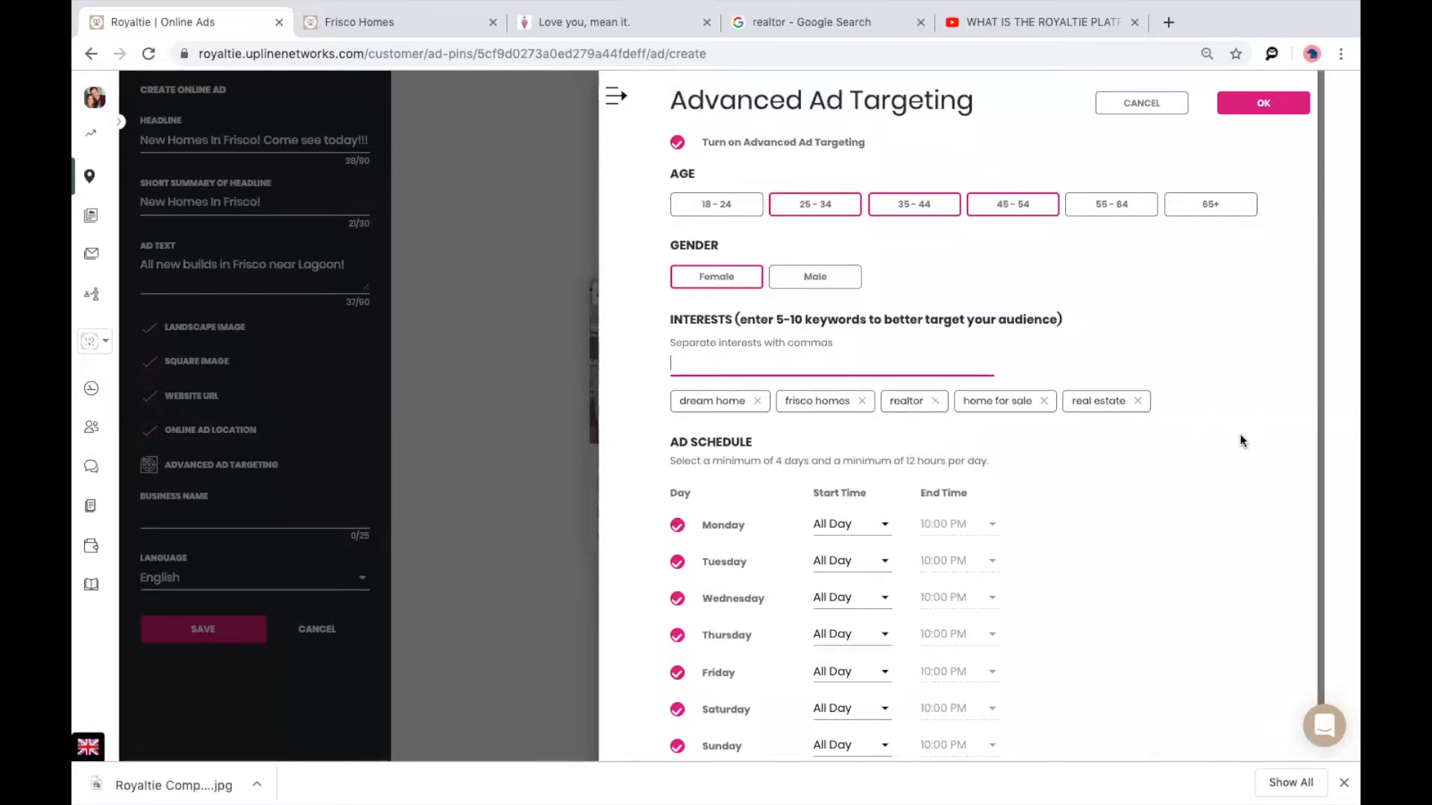
scroll(1111, 458, "down", 1)
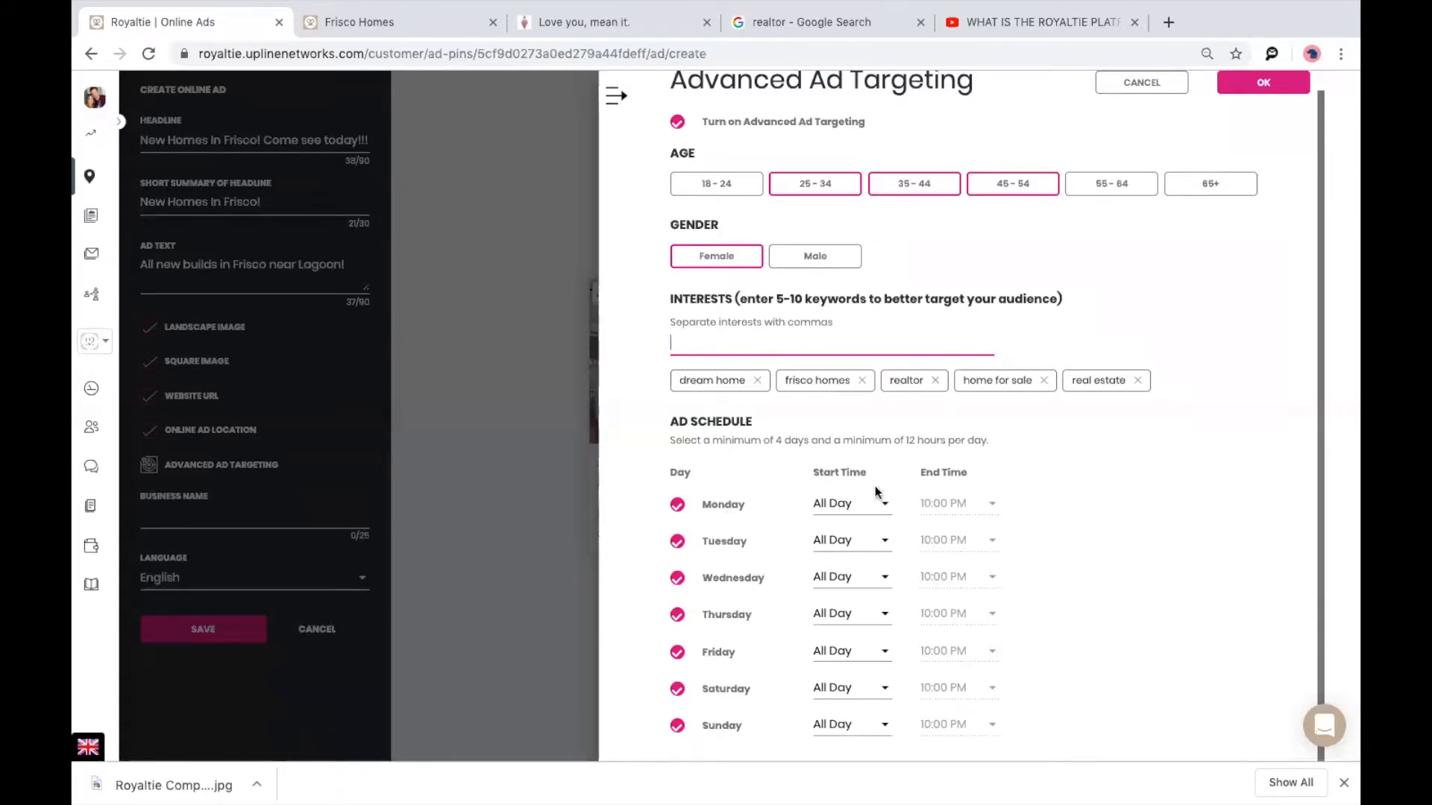
scroll(872, 501, "up", 1)
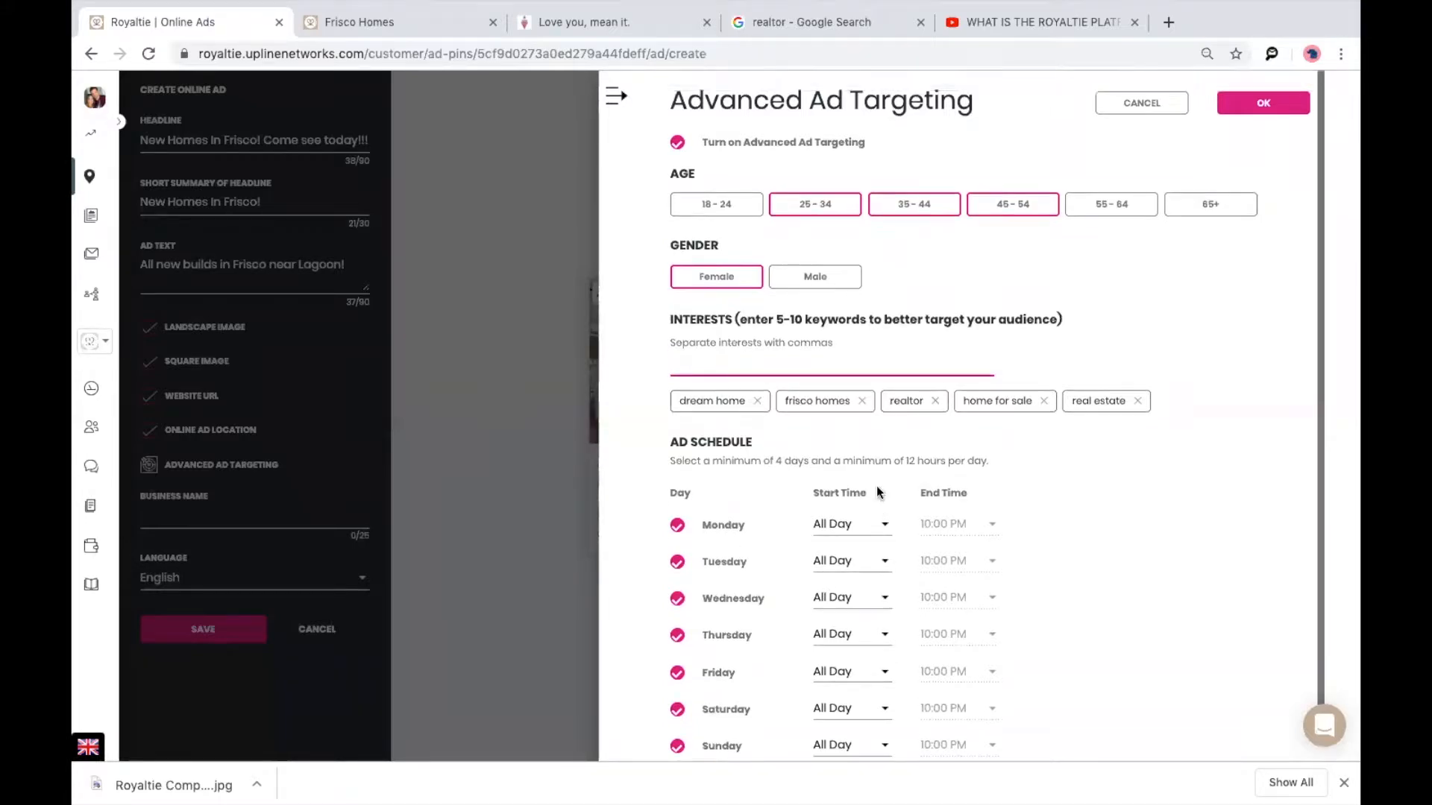
left_click(1256, 105)
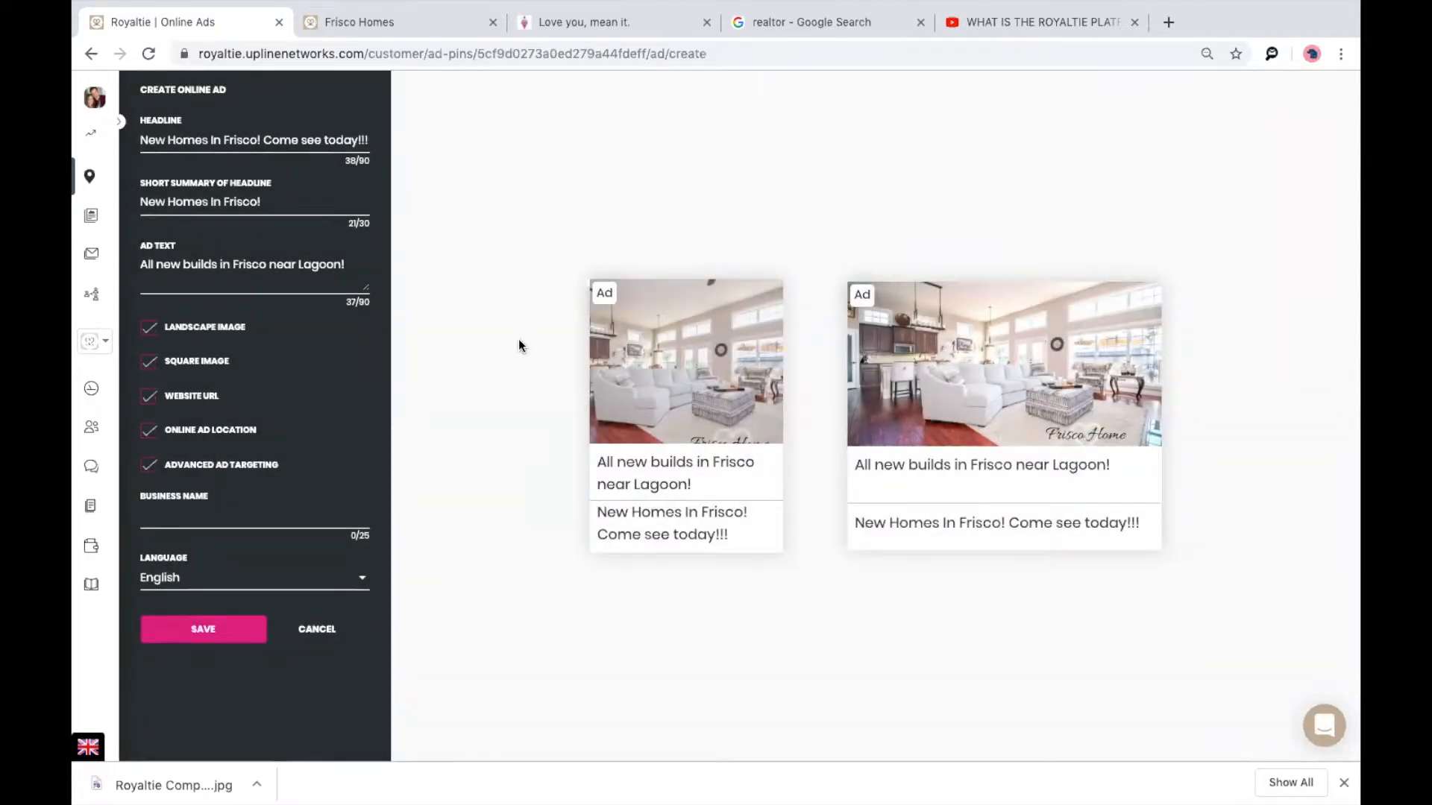
Enter 'Frisco Realtor' as the business name and save the ad for approval.
left_click(230, 520)
type("Frisco Realtor")
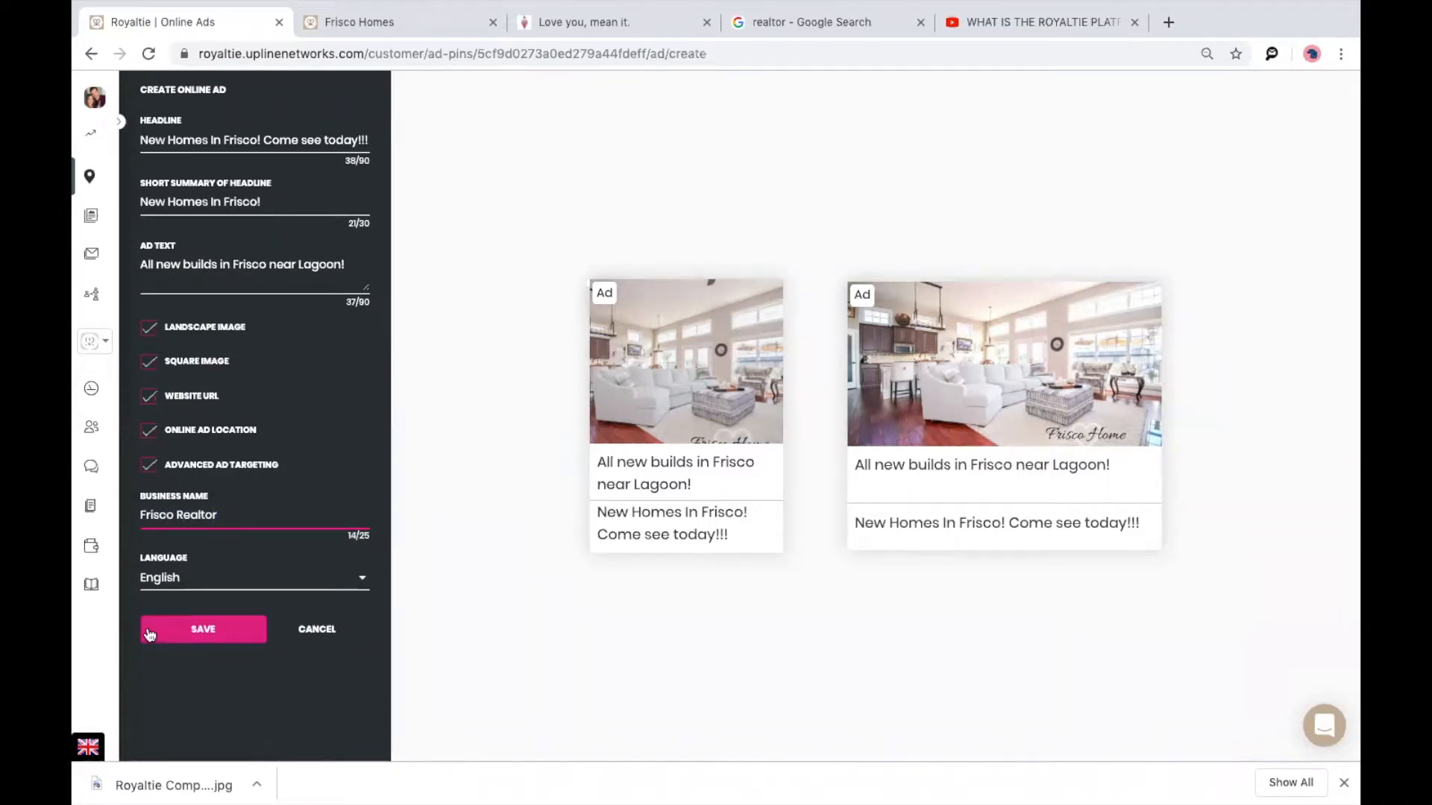
left_click(153, 631)
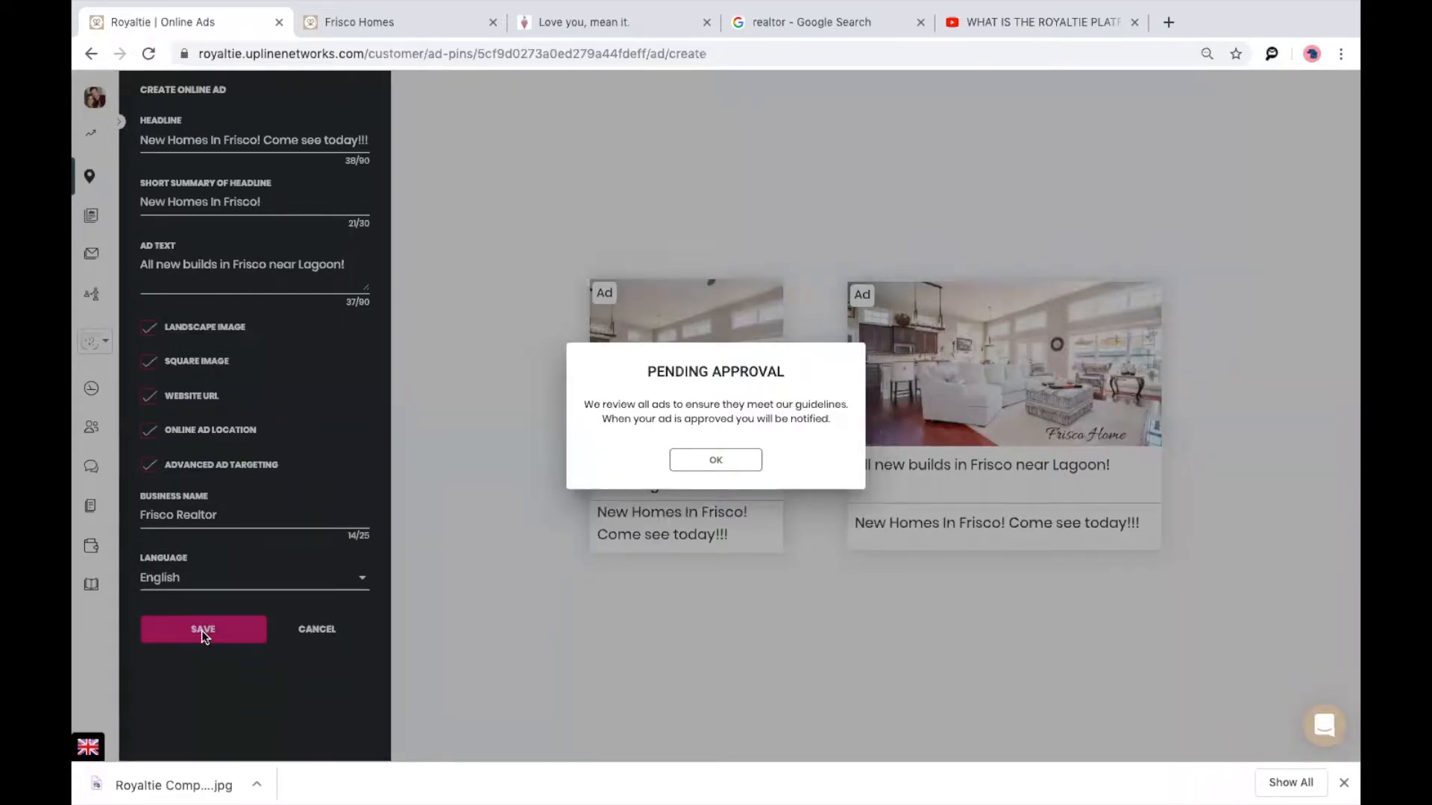
Dismiss the Pending Approval notice and move on to the Email Campaigns page.
left_click(705, 463)
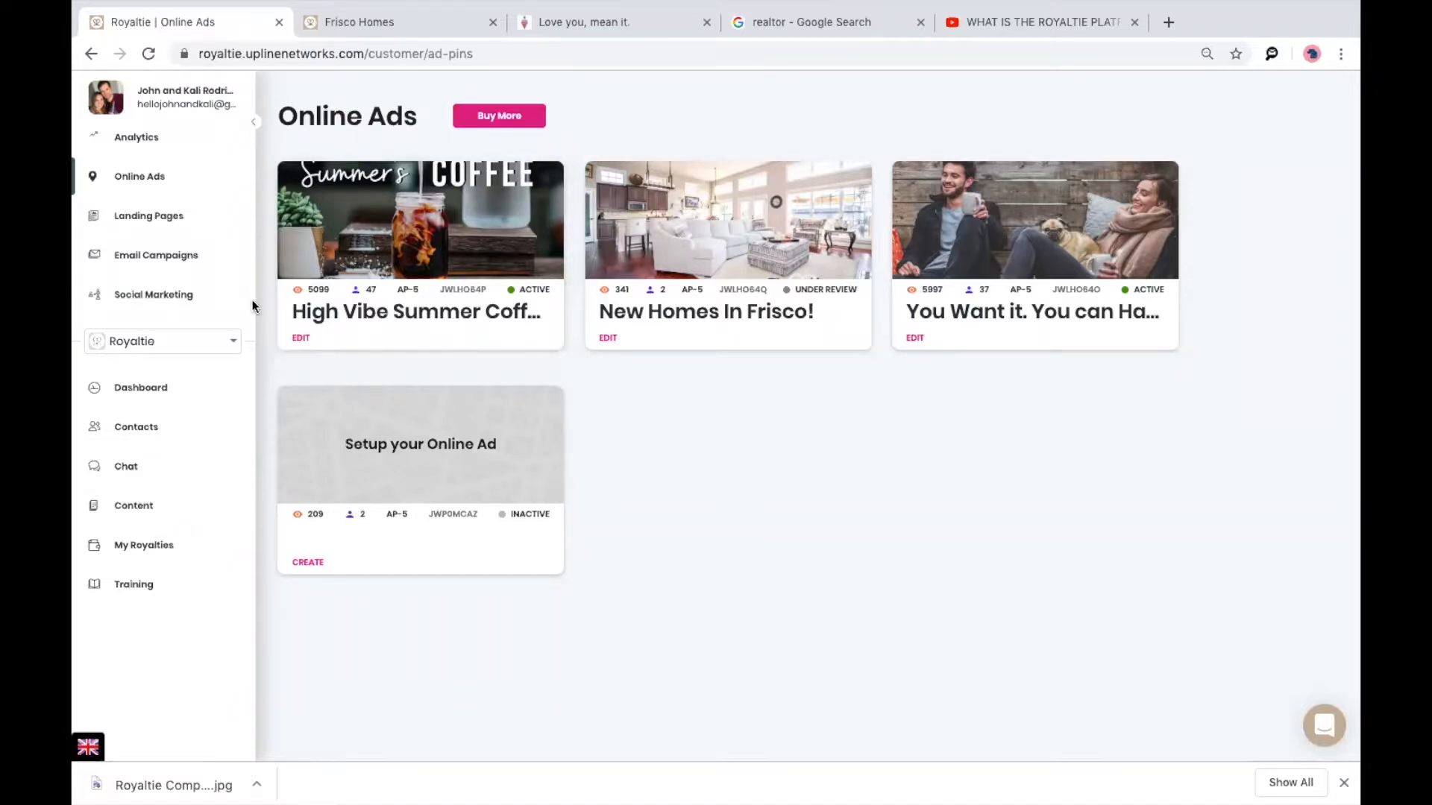
left_click(150, 254)
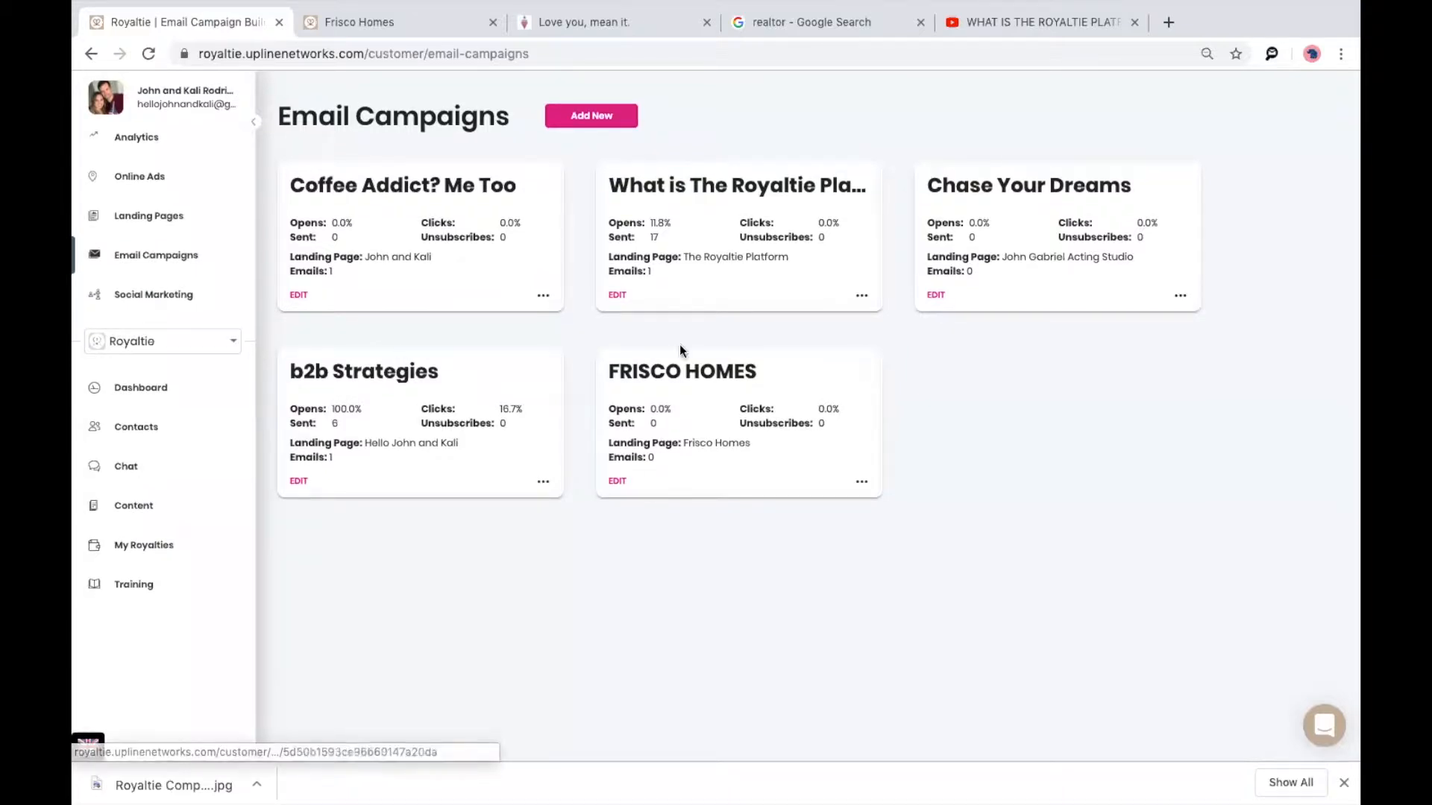
Add a Frisco new builds email campaign linked to Texas Loan Officer, entering a reply-to e-mail address.
left_click(587, 120)
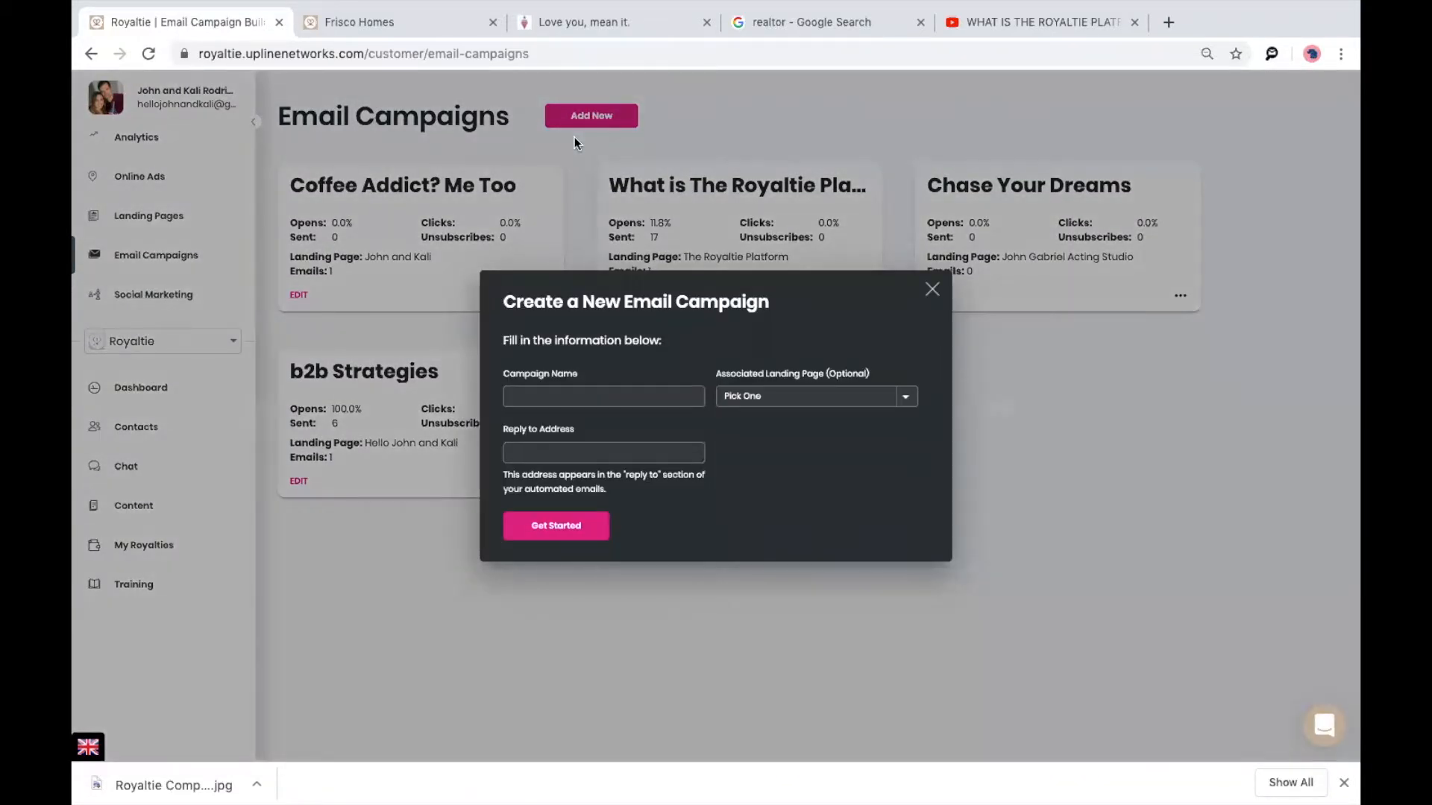
left_click(571, 404)
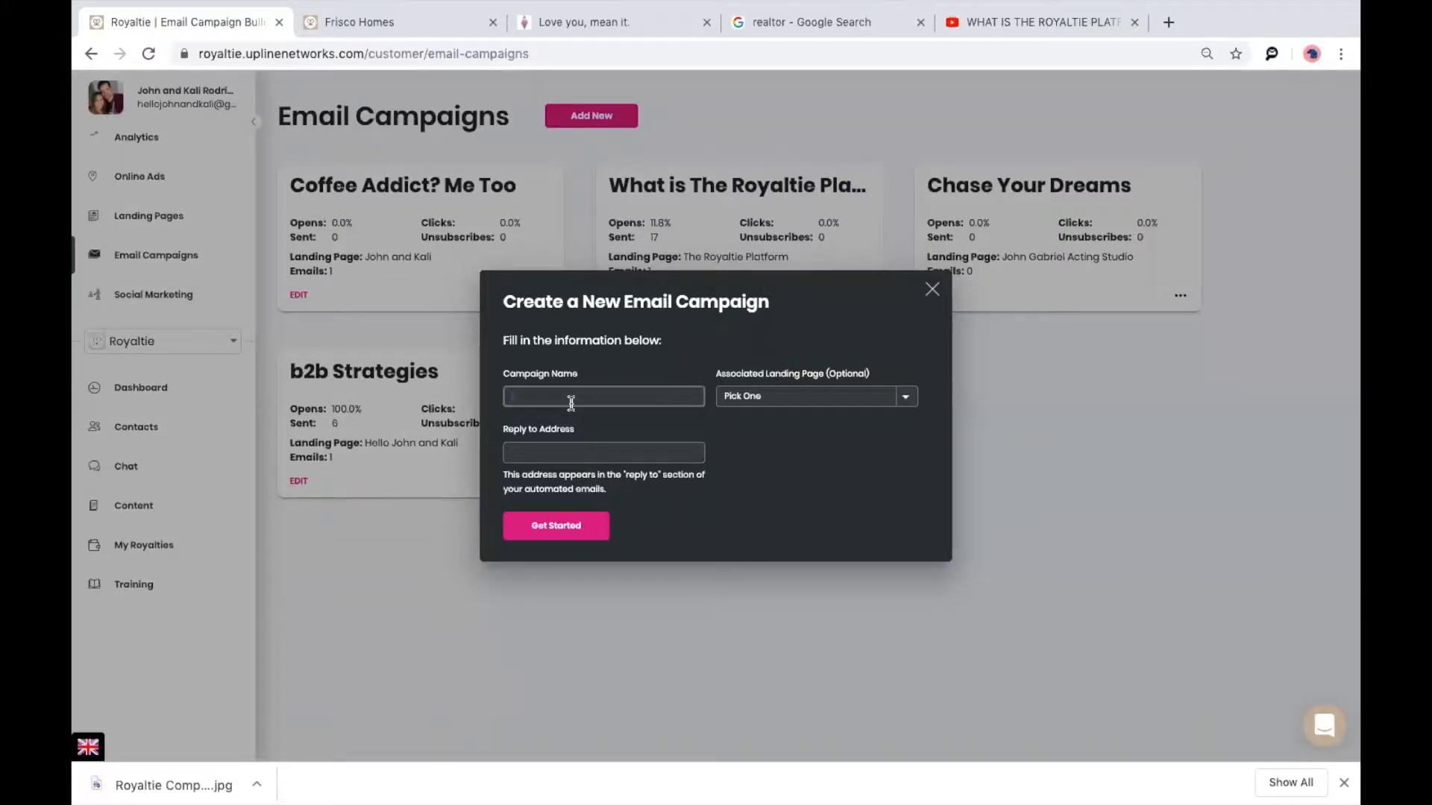
left_click(564, 401)
type("Frisco new builds")
left_click(904, 396)
scroll(865, 621, "down", 5)
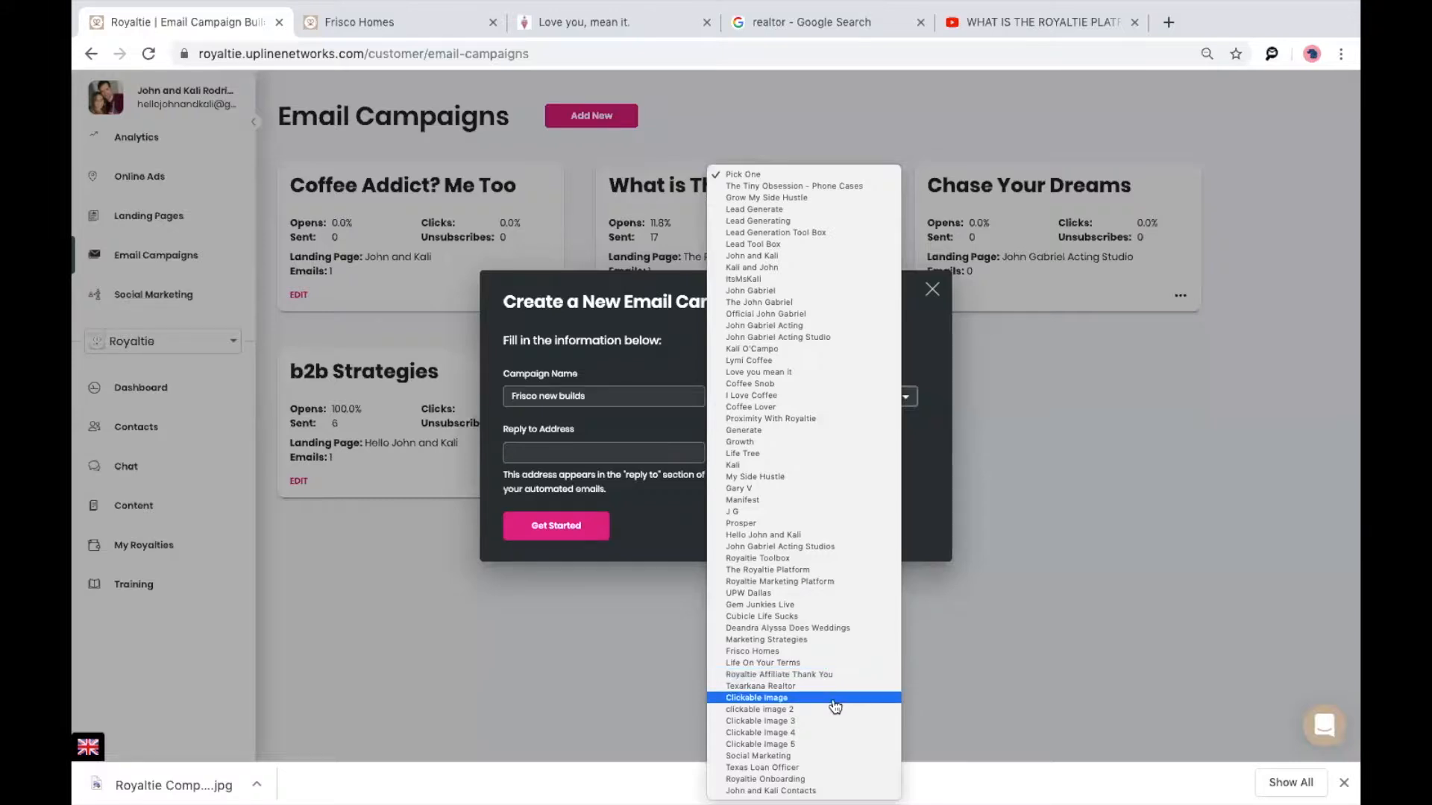
left_click(840, 769)
left_click(608, 451)
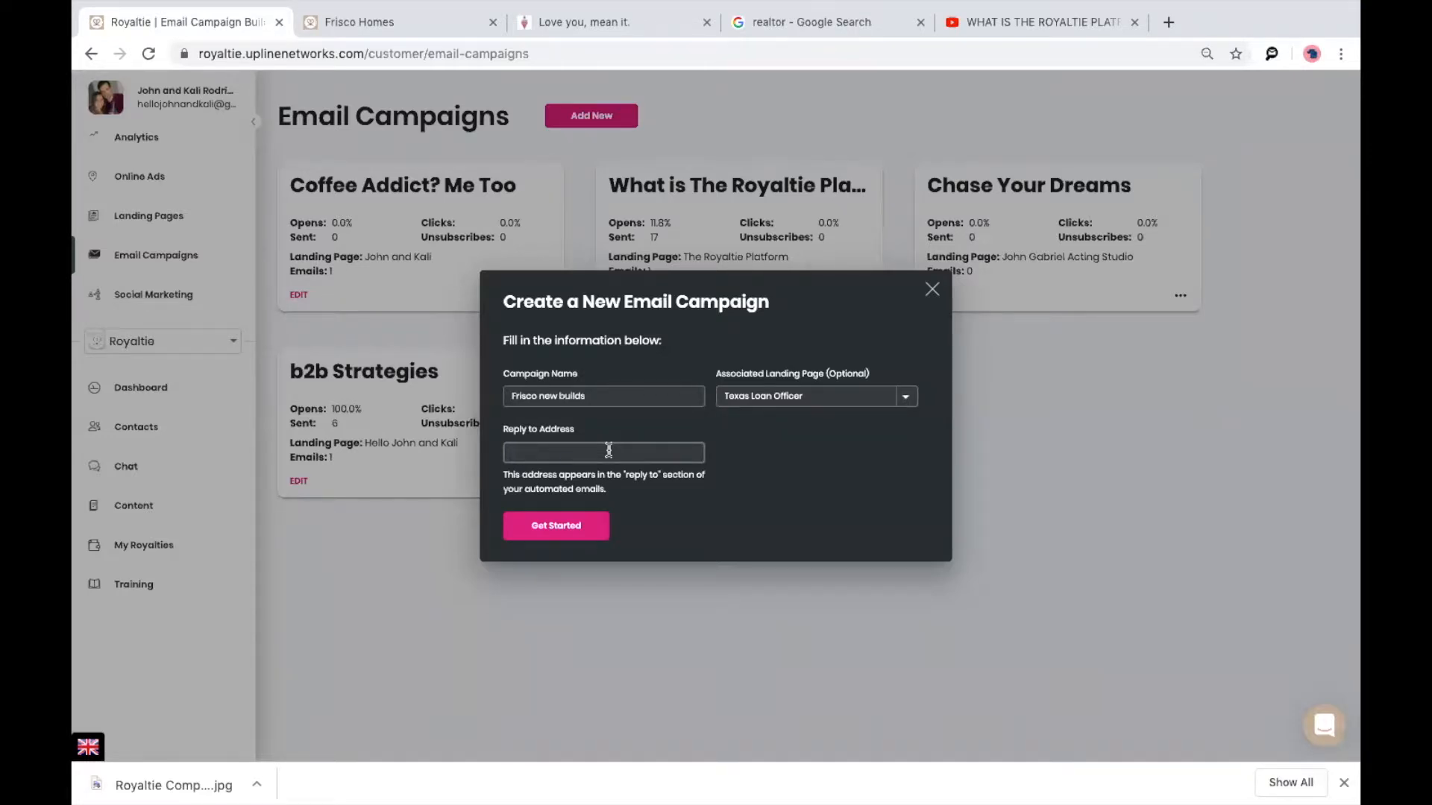
left_click(561, 527)
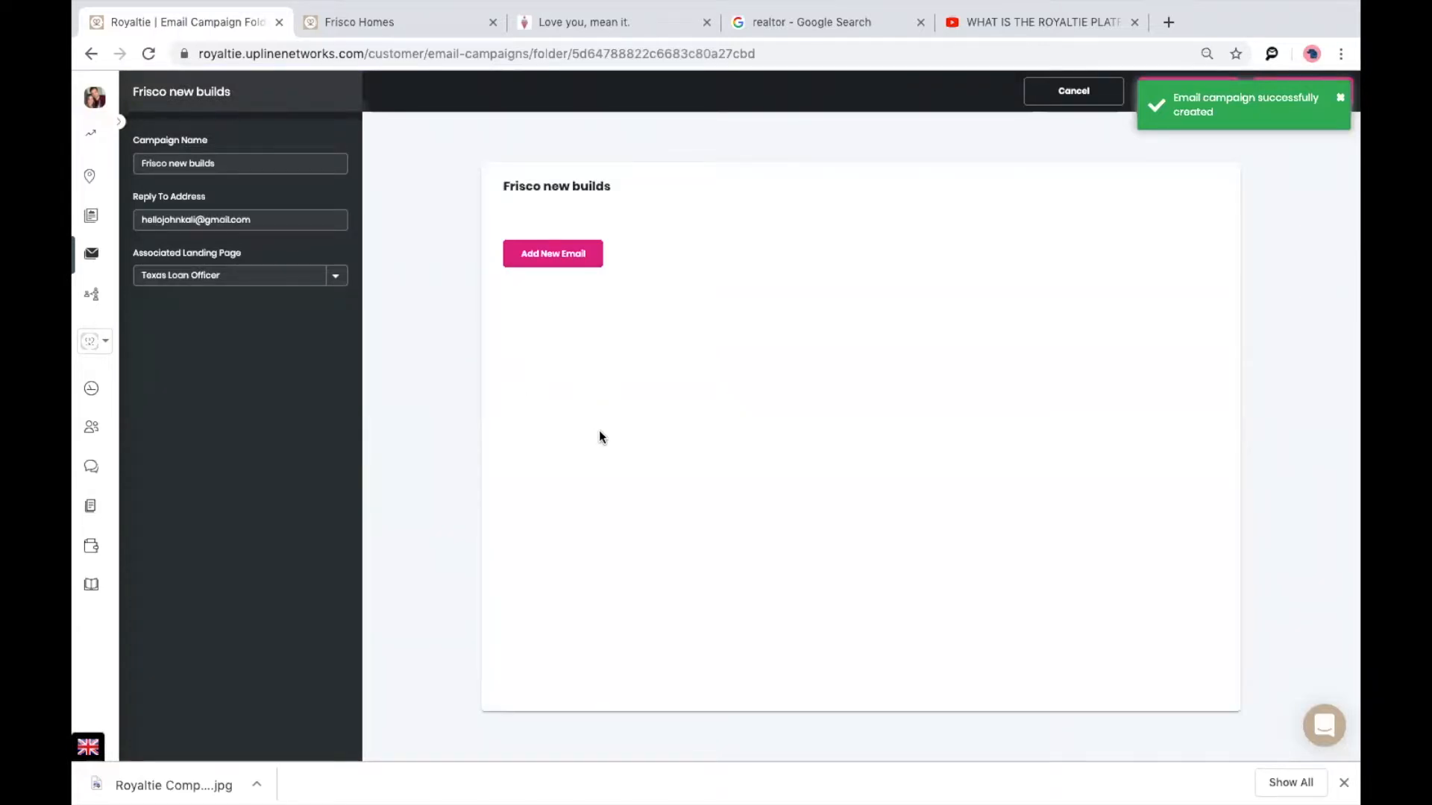
left_click(542, 266)
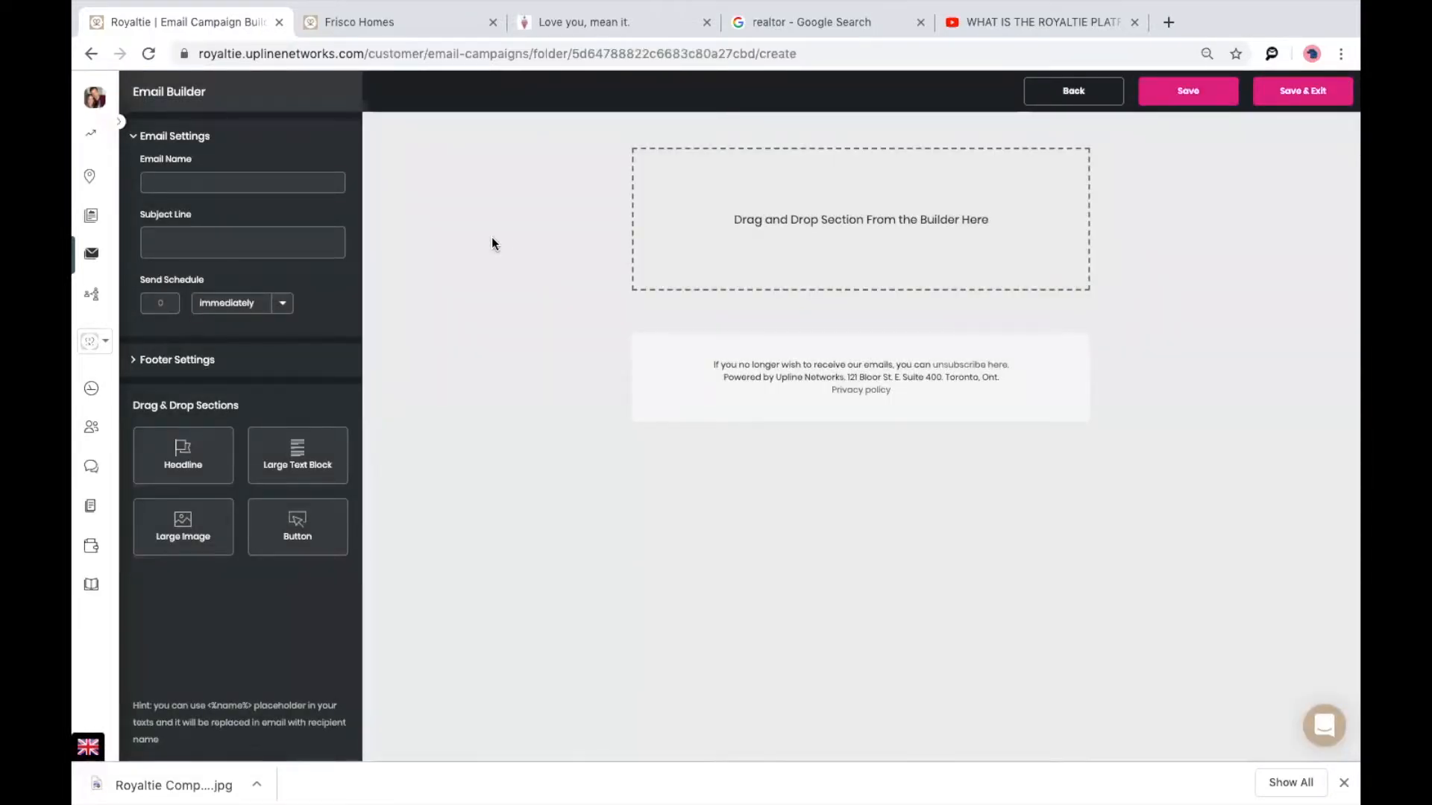
left_click_drag(202, 450, 861, 201)
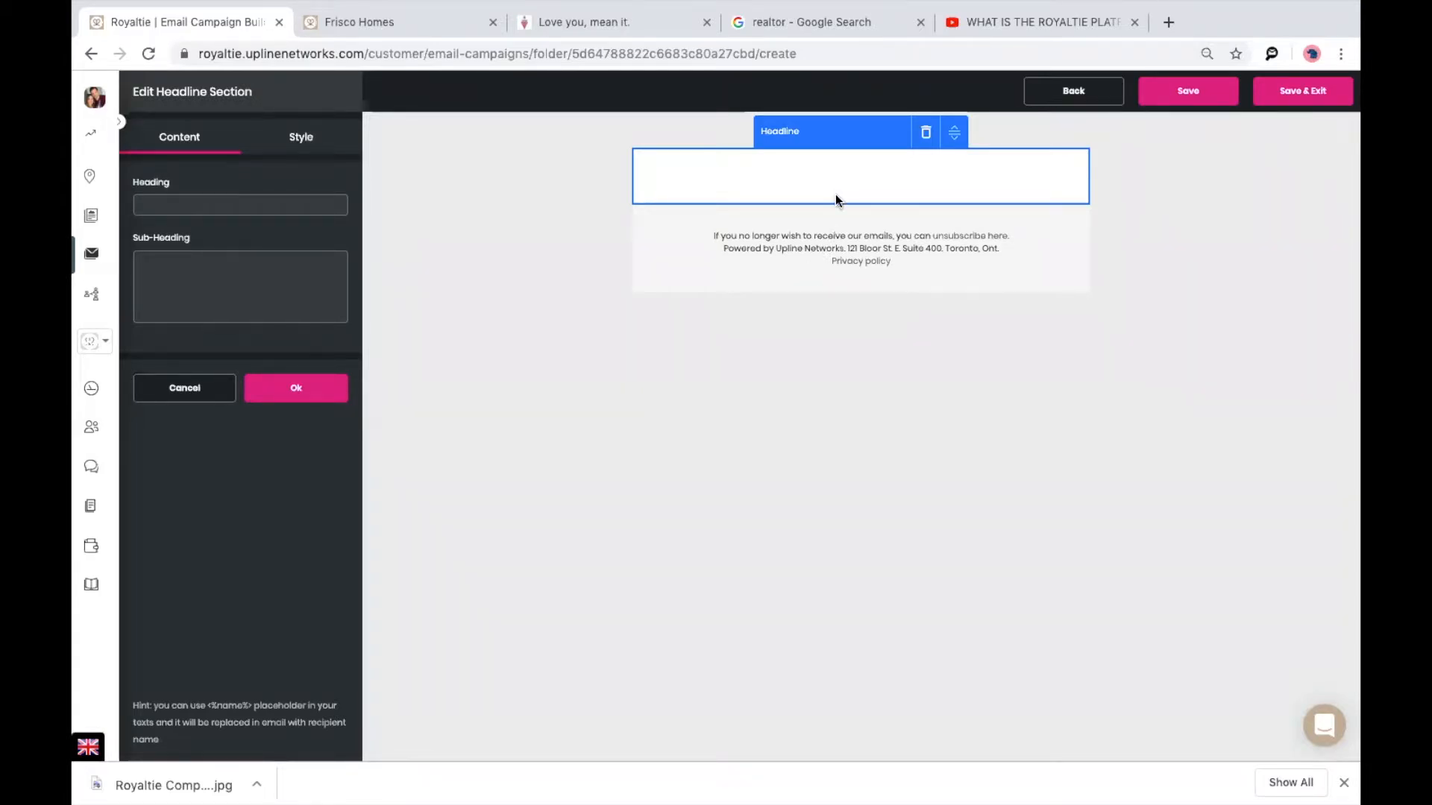
left_click(177, 391)
left_click_drag(280, 464, 850, 218)
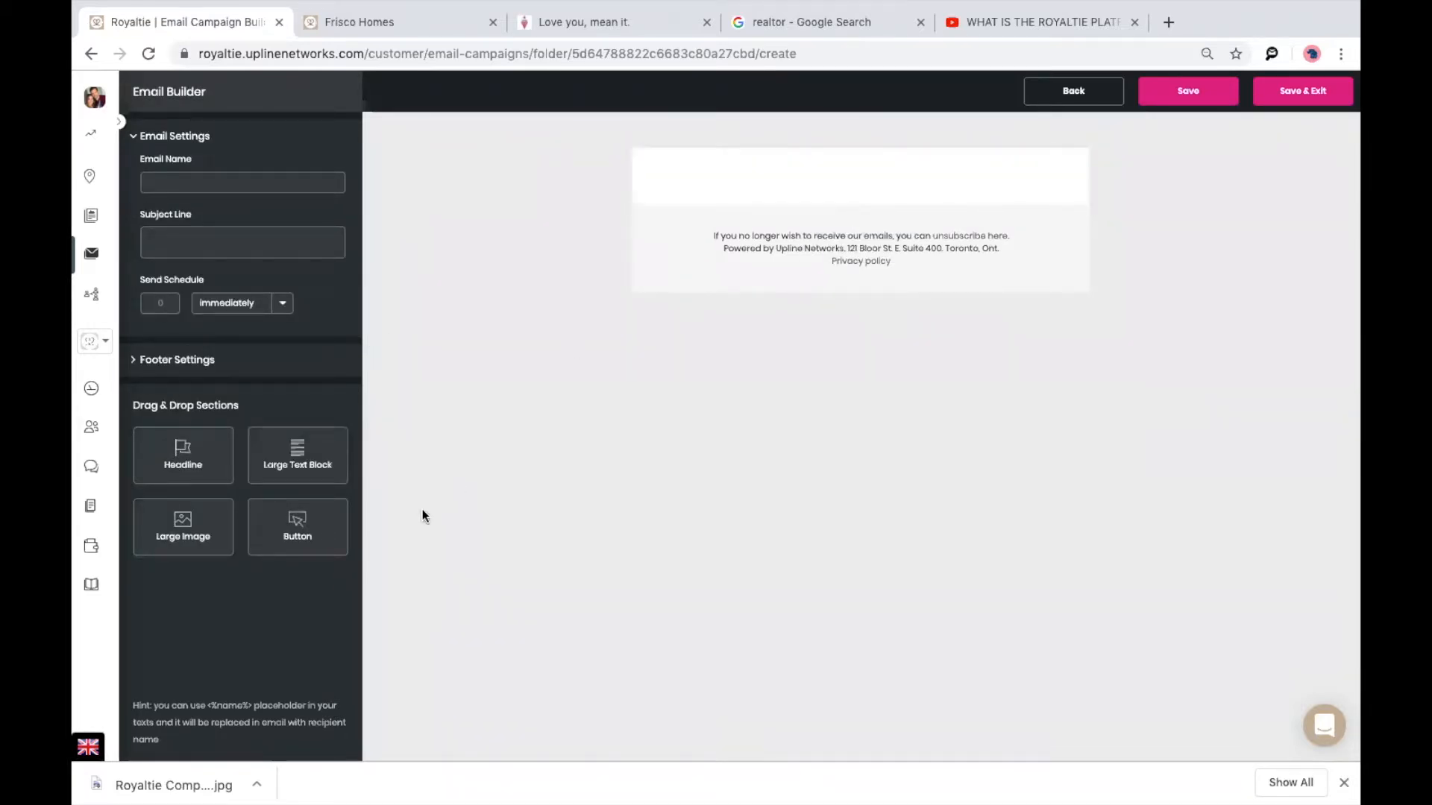
left_click_drag(298, 461, 873, 170)
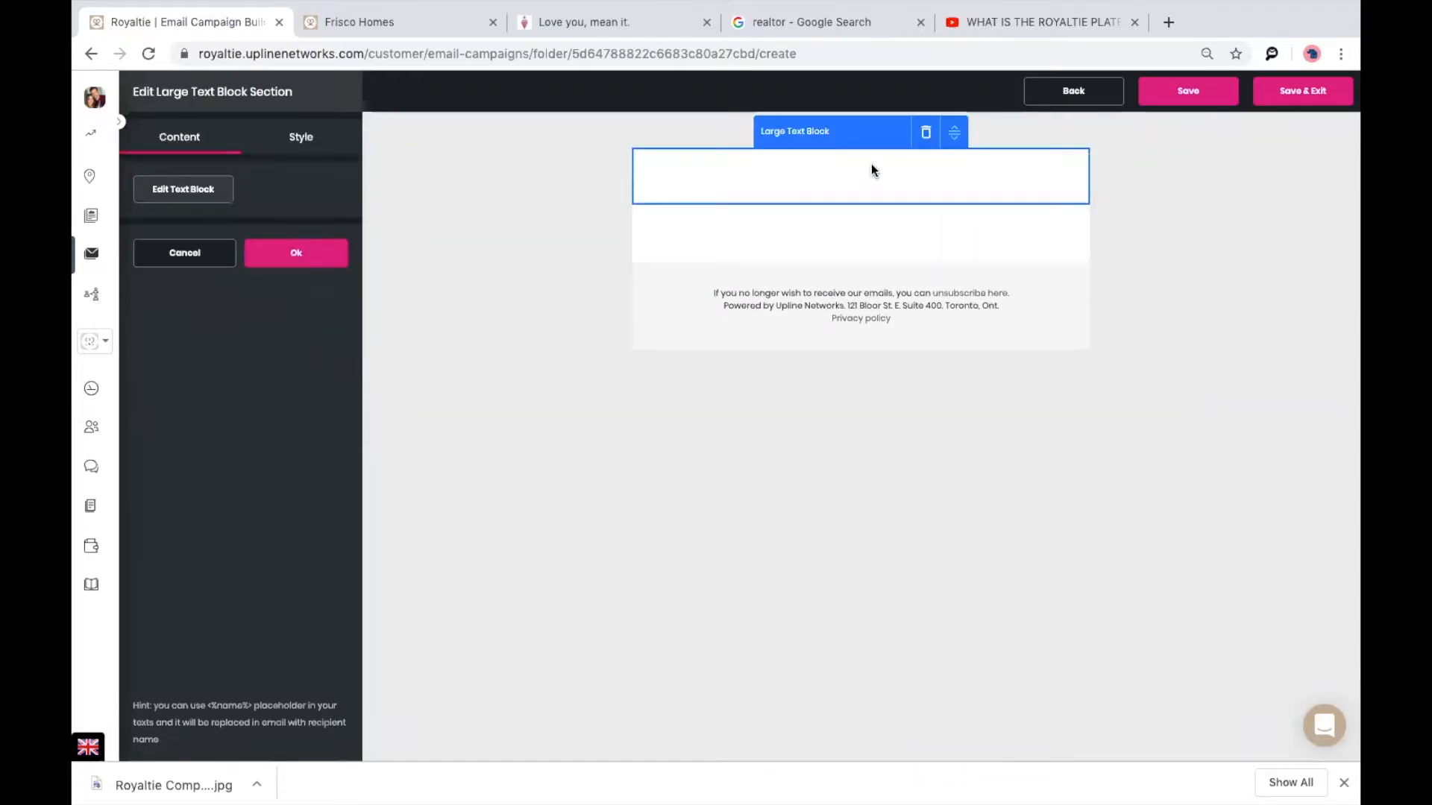
left_click(188, 190)
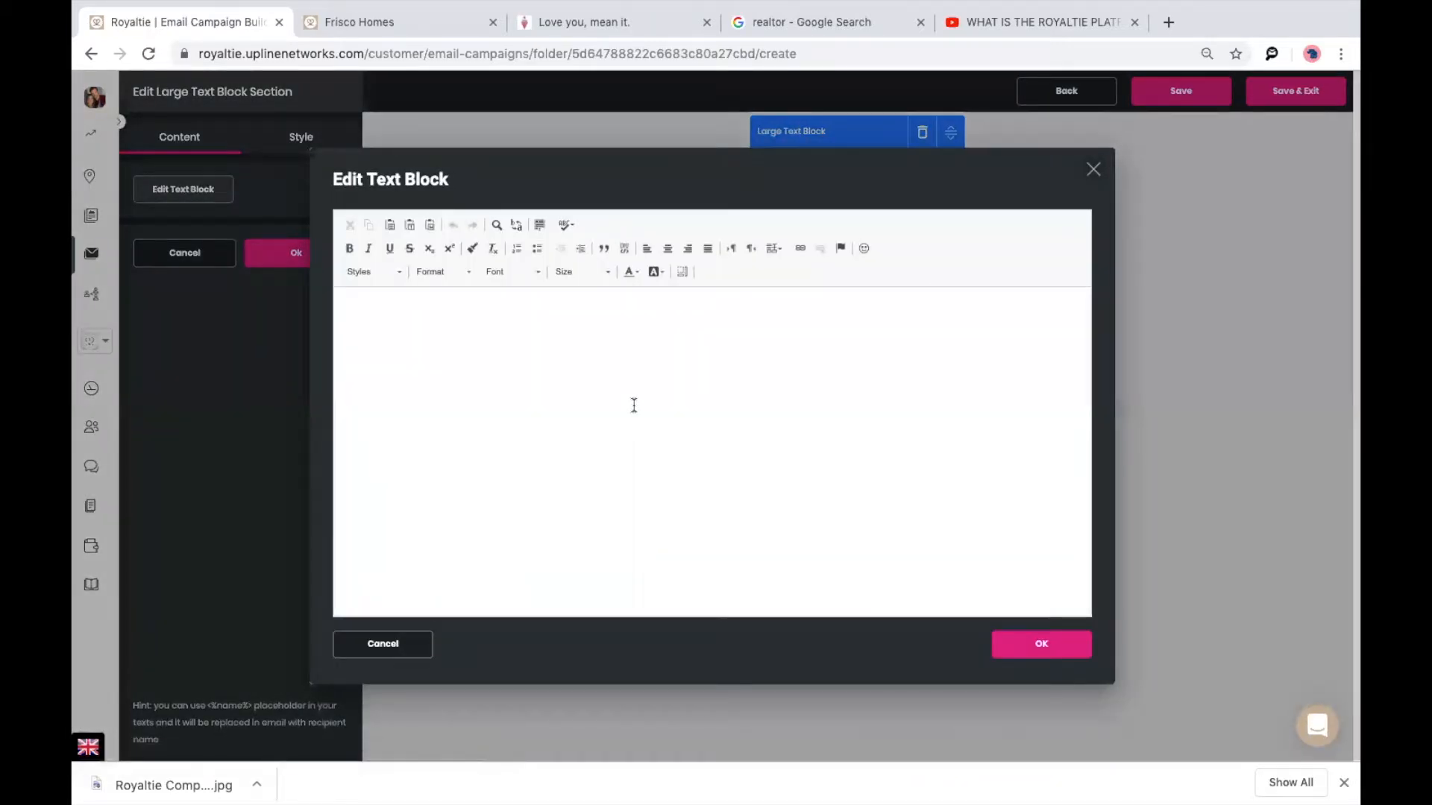
type("Hello,  ")
type("Thank you for opting i")
type("n!  ")
type("Kali")
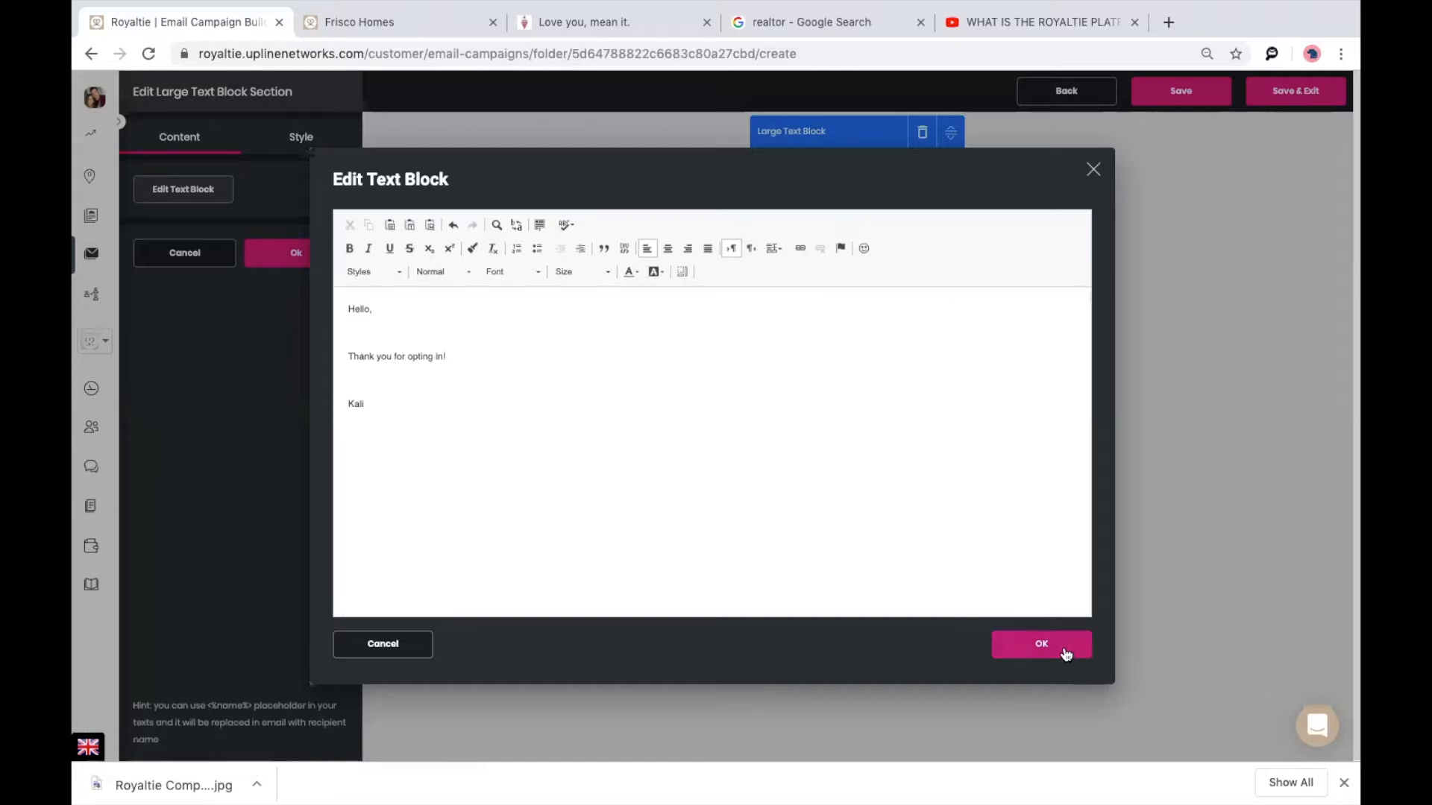
left_click(1041, 644)
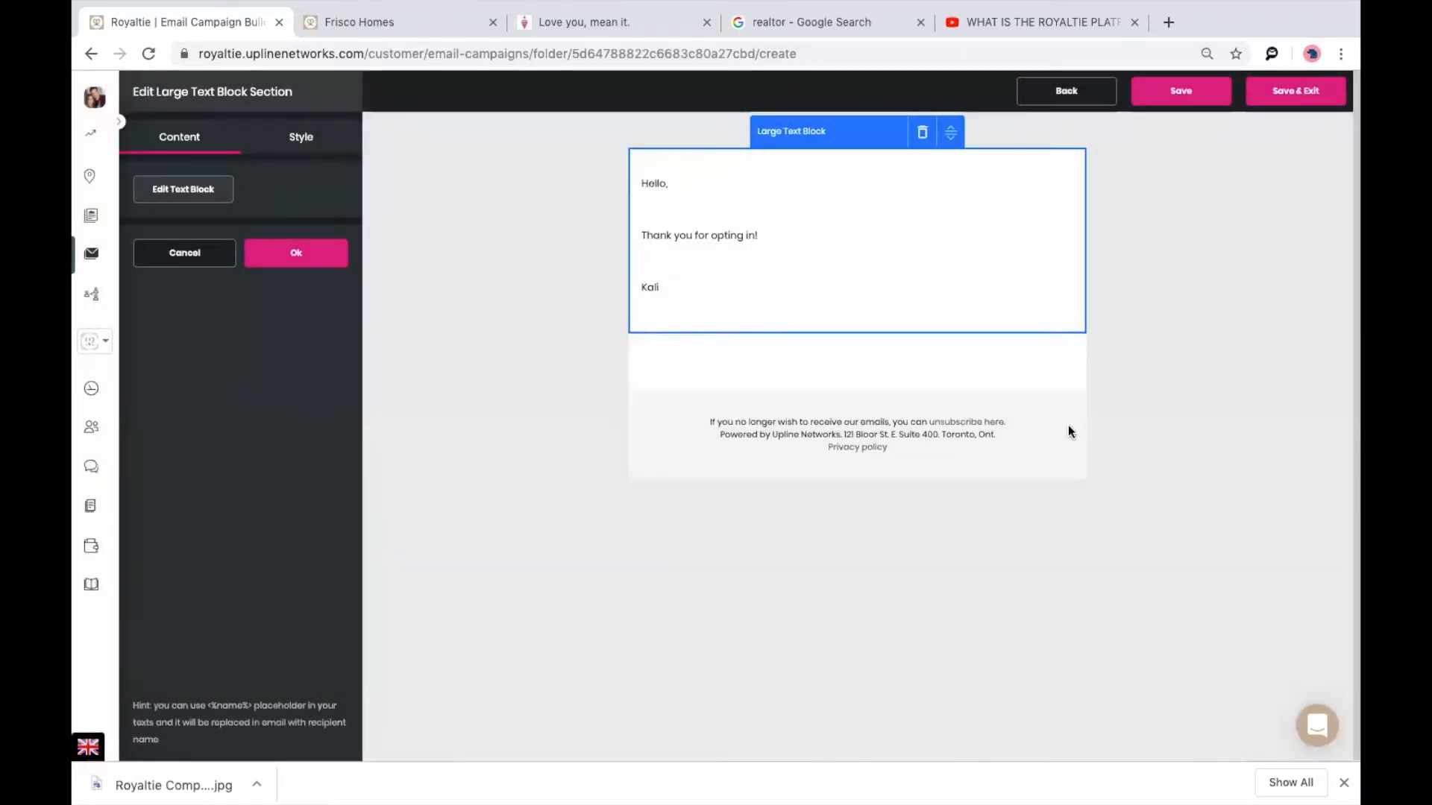
left_click(1065, 91)
left_click(777, 442)
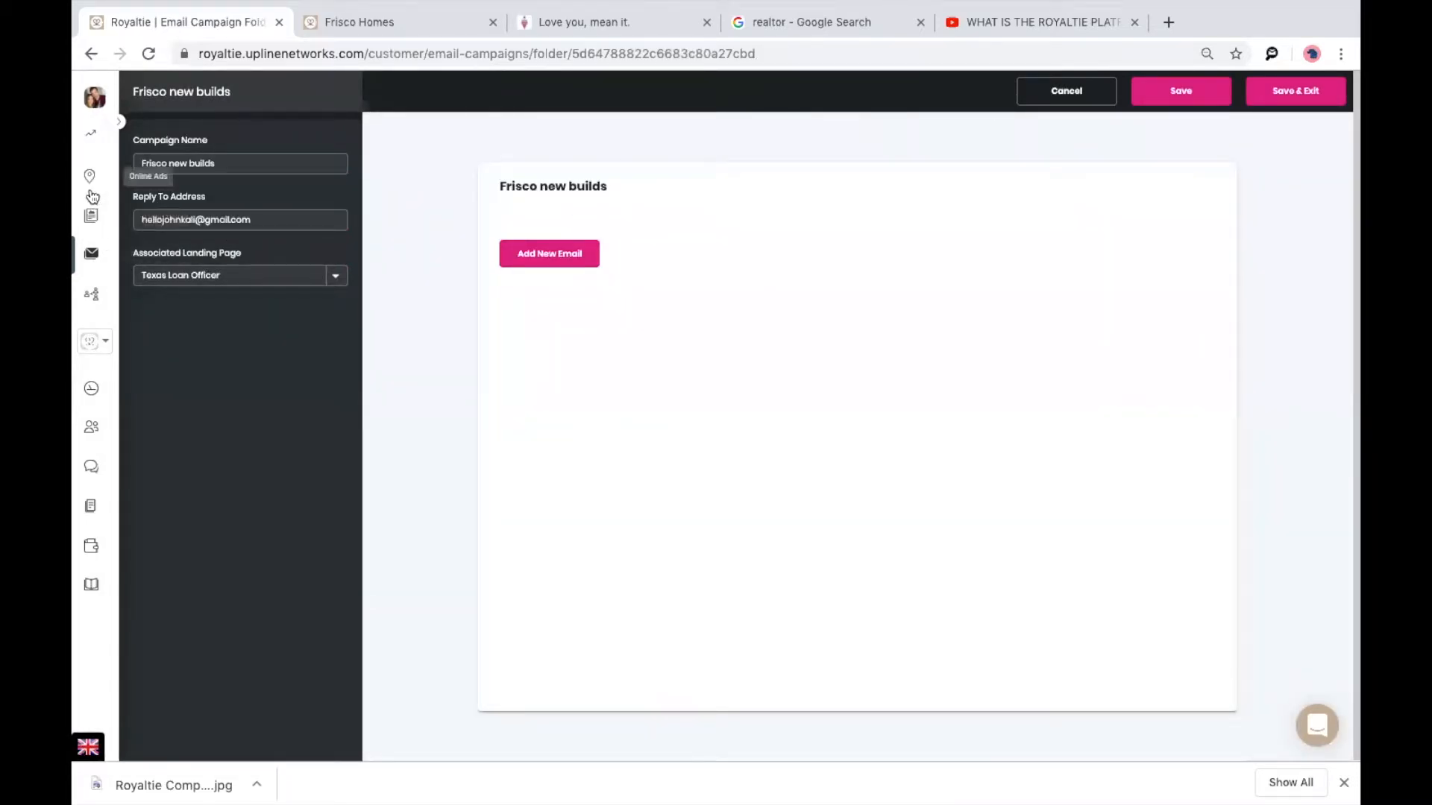
left_click(88, 257)
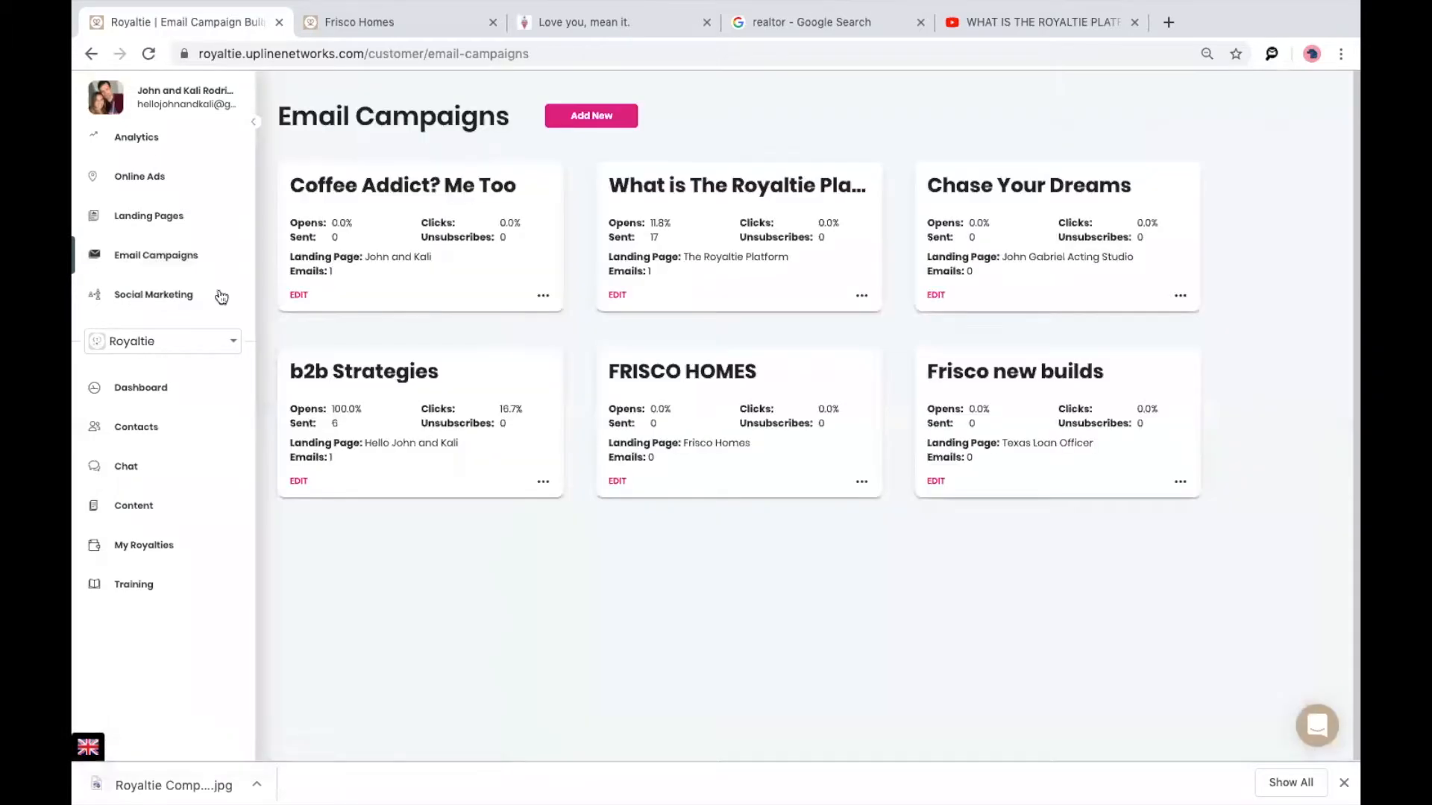
Glance at FRISCO HOMES, then open the What is The Royaltie Platform? campaign's running email.
left_click(667, 399)
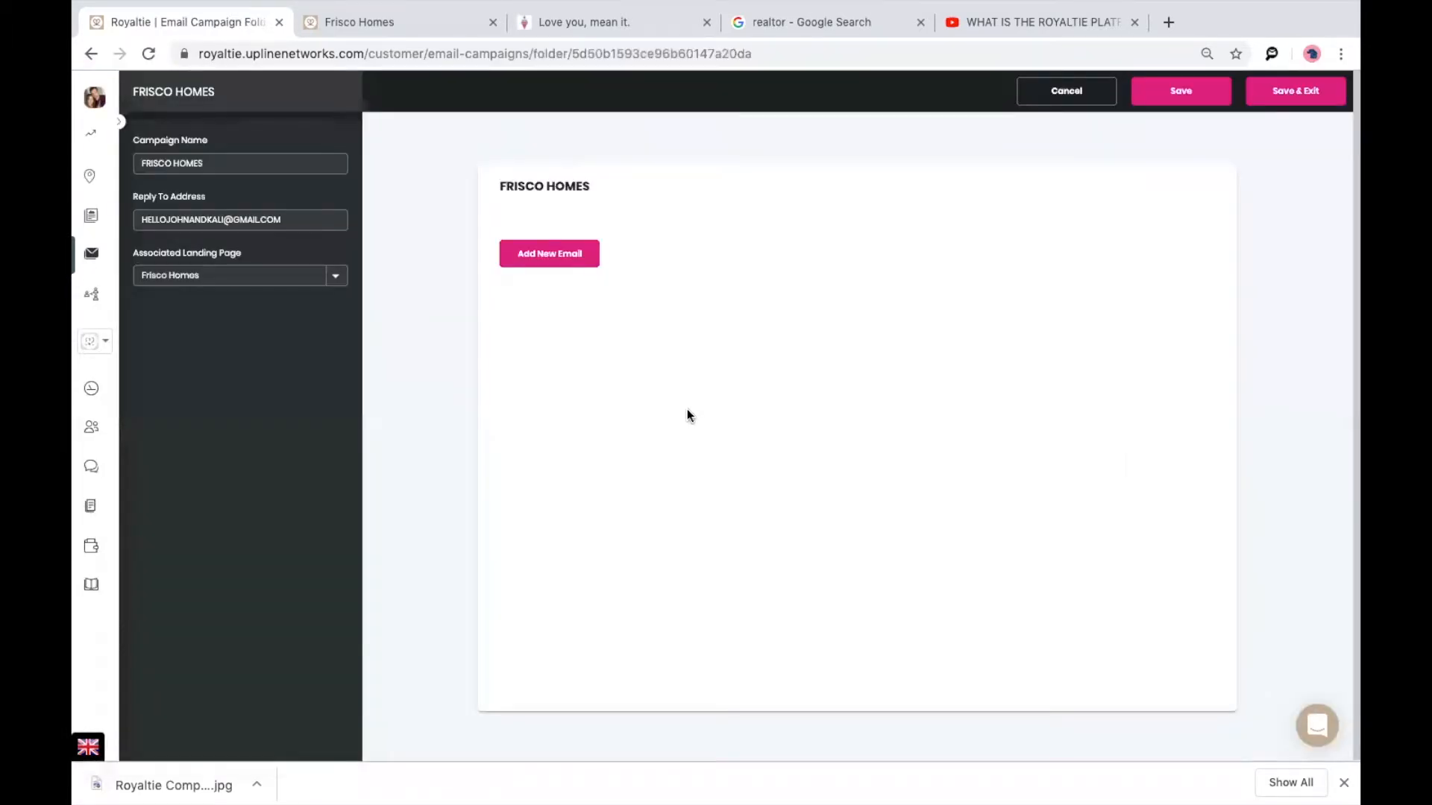
left_click(91, 258)
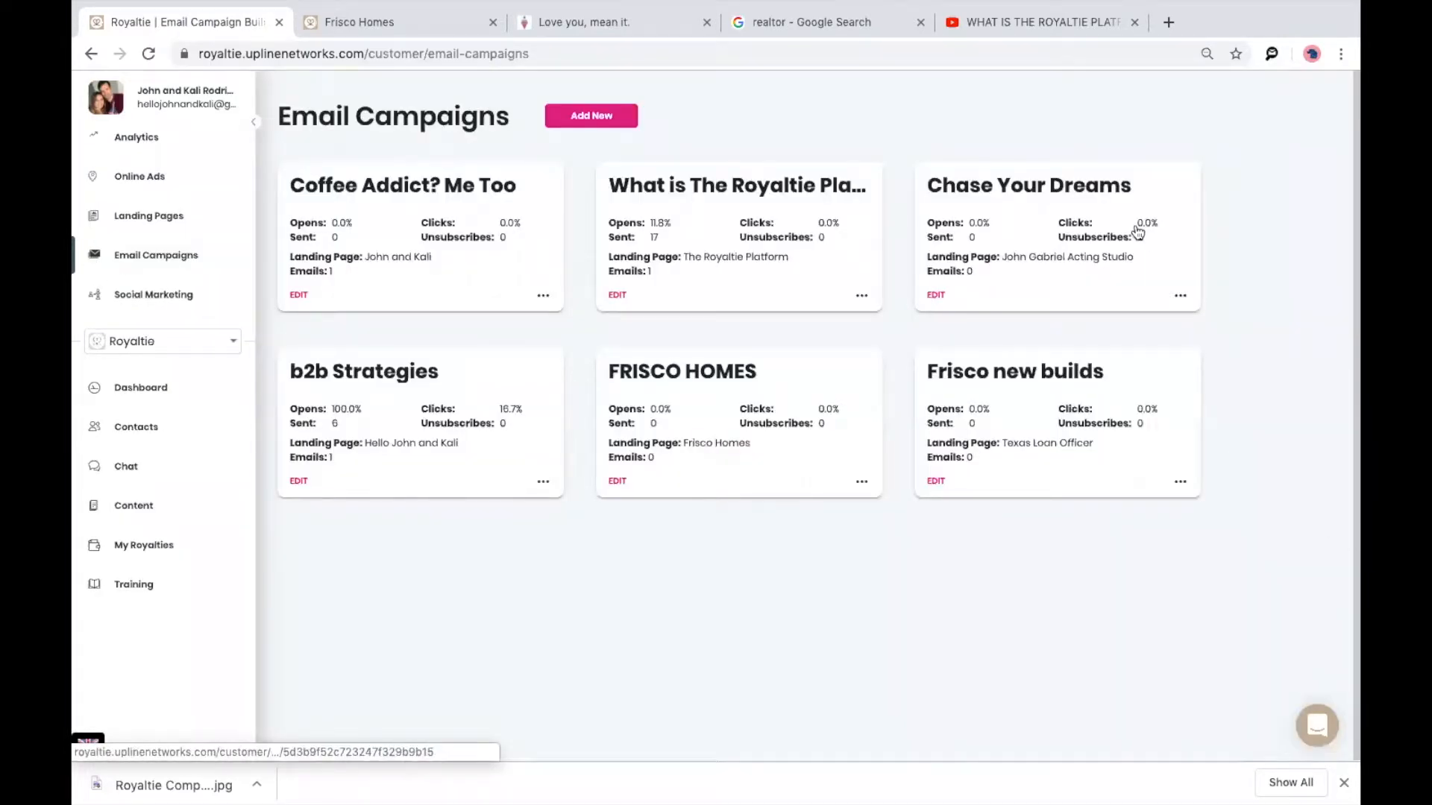
left_click(809, 226)
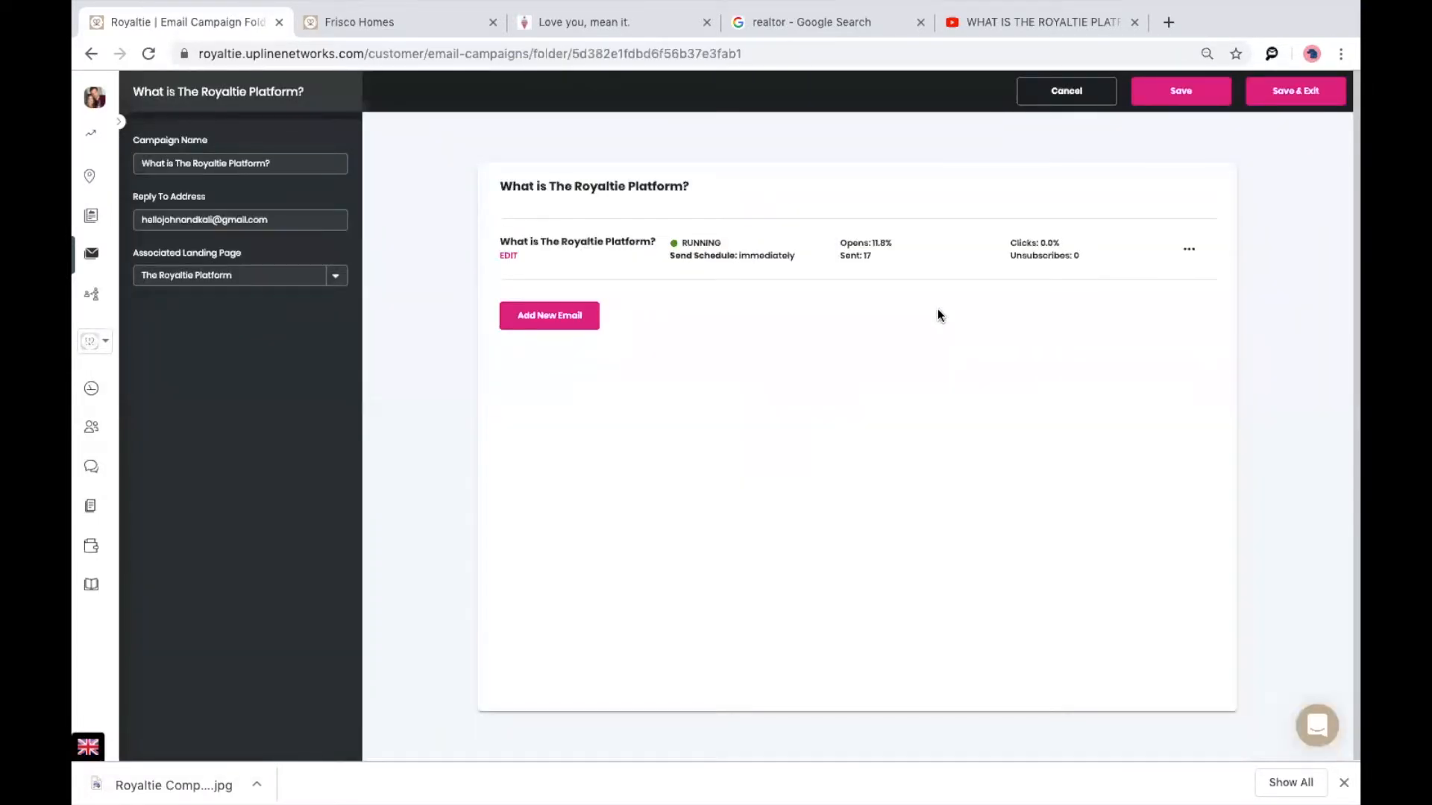
left_click(712, 257)
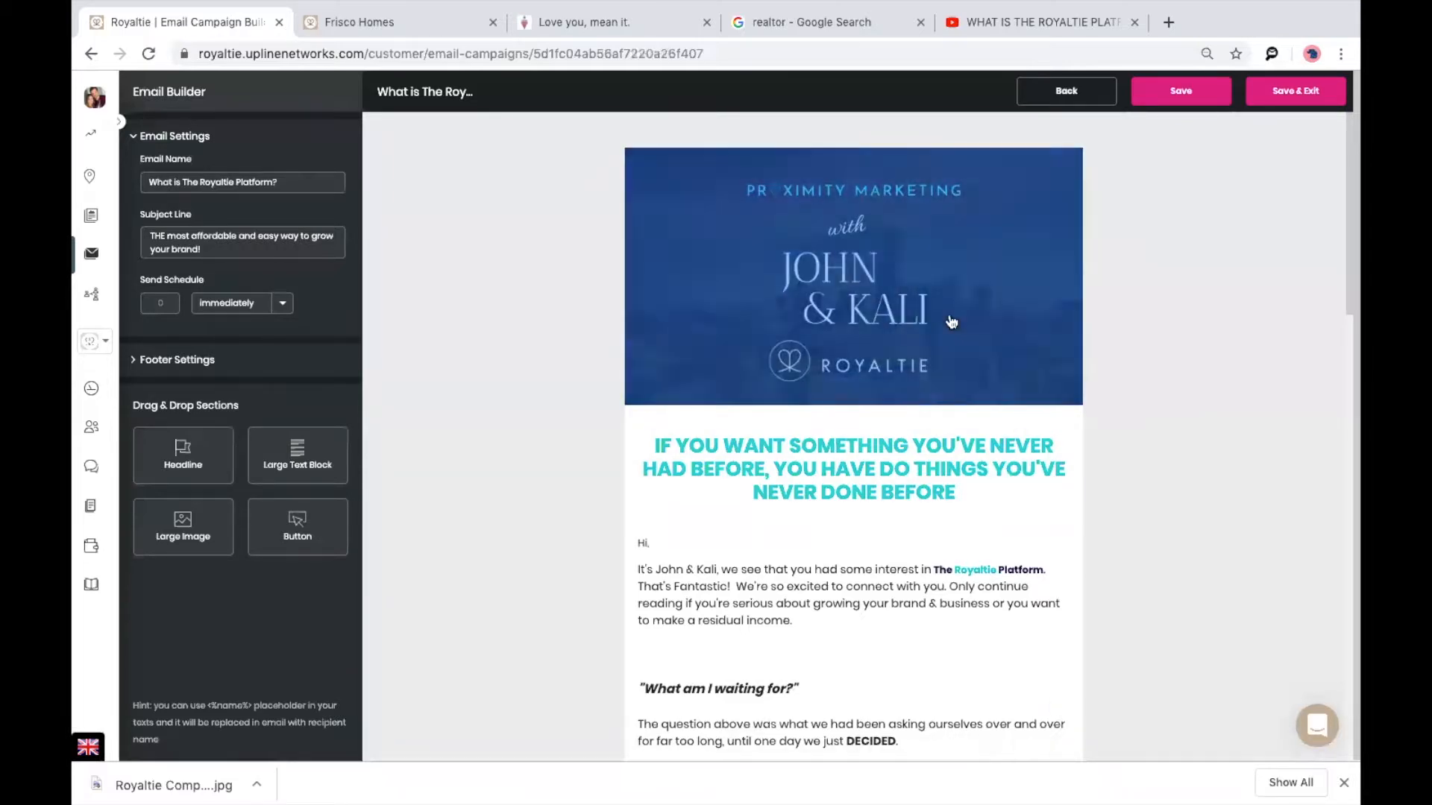
Scroll through the email preview and go back to the campaign's email list.
scroll(1159, 396, "down", 4)
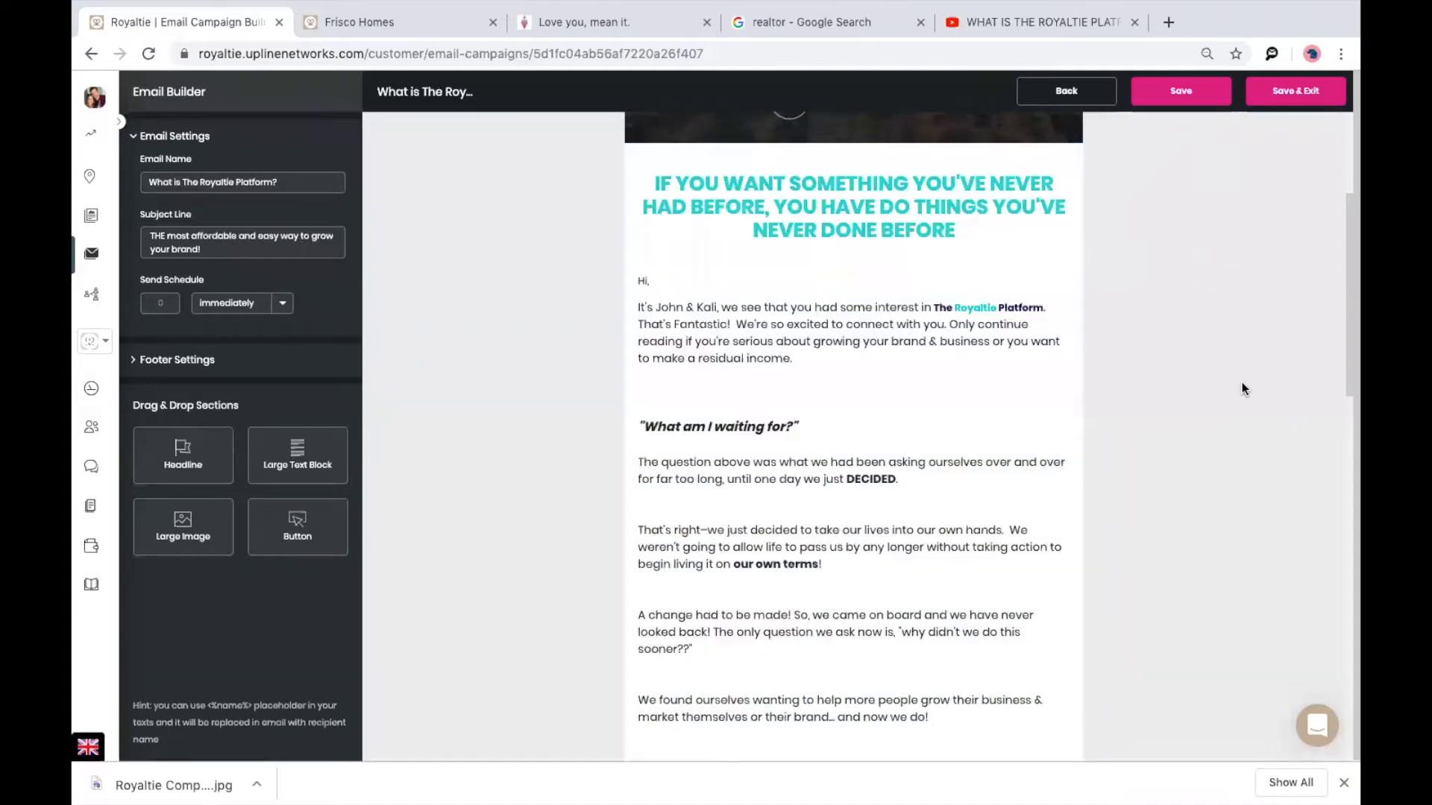
scroll(1238, 384, "down", 3)
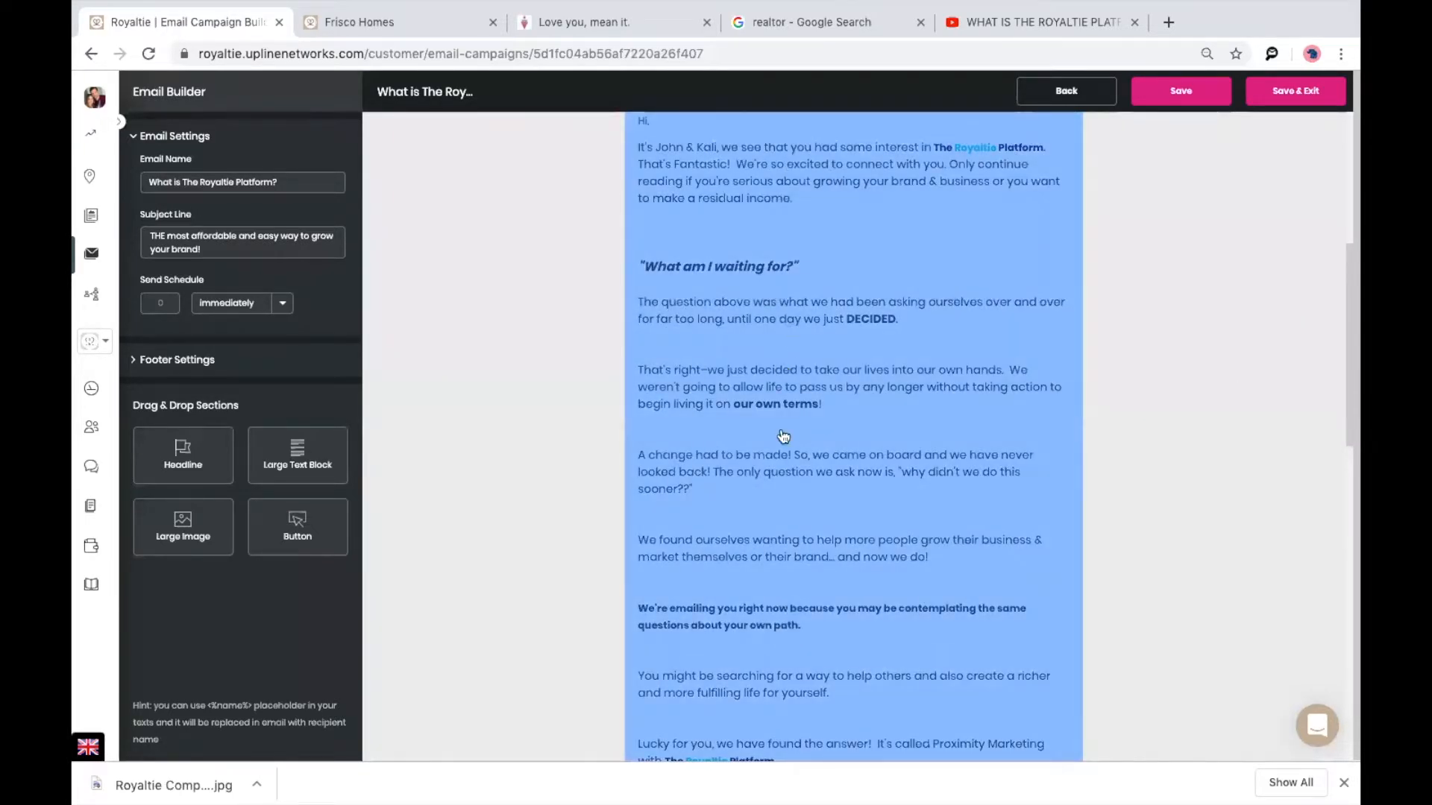
scroll(1179, 430, "down", 8)
scroll(1179, 424, "down", 6)
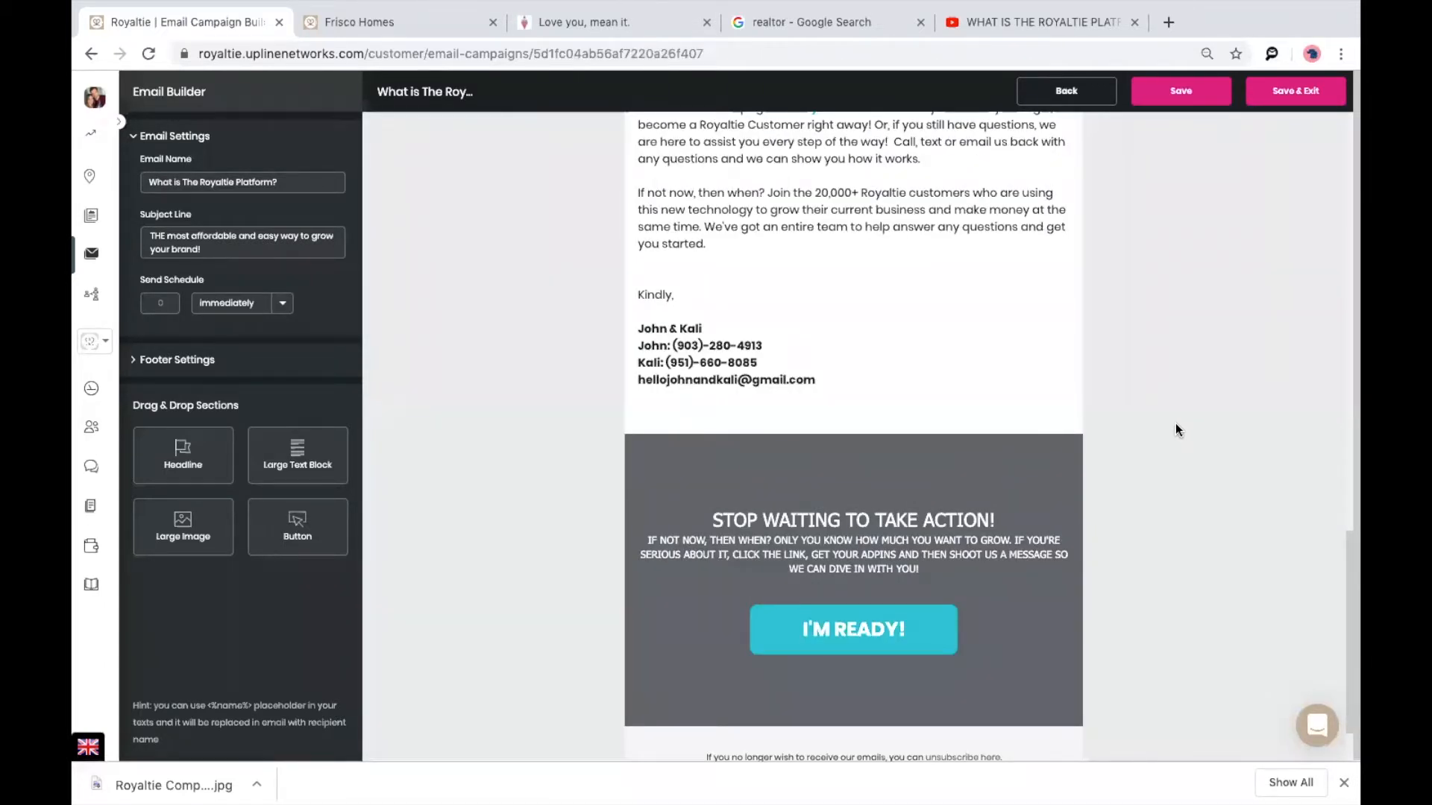
scroll(1176, 423, "down", 2)
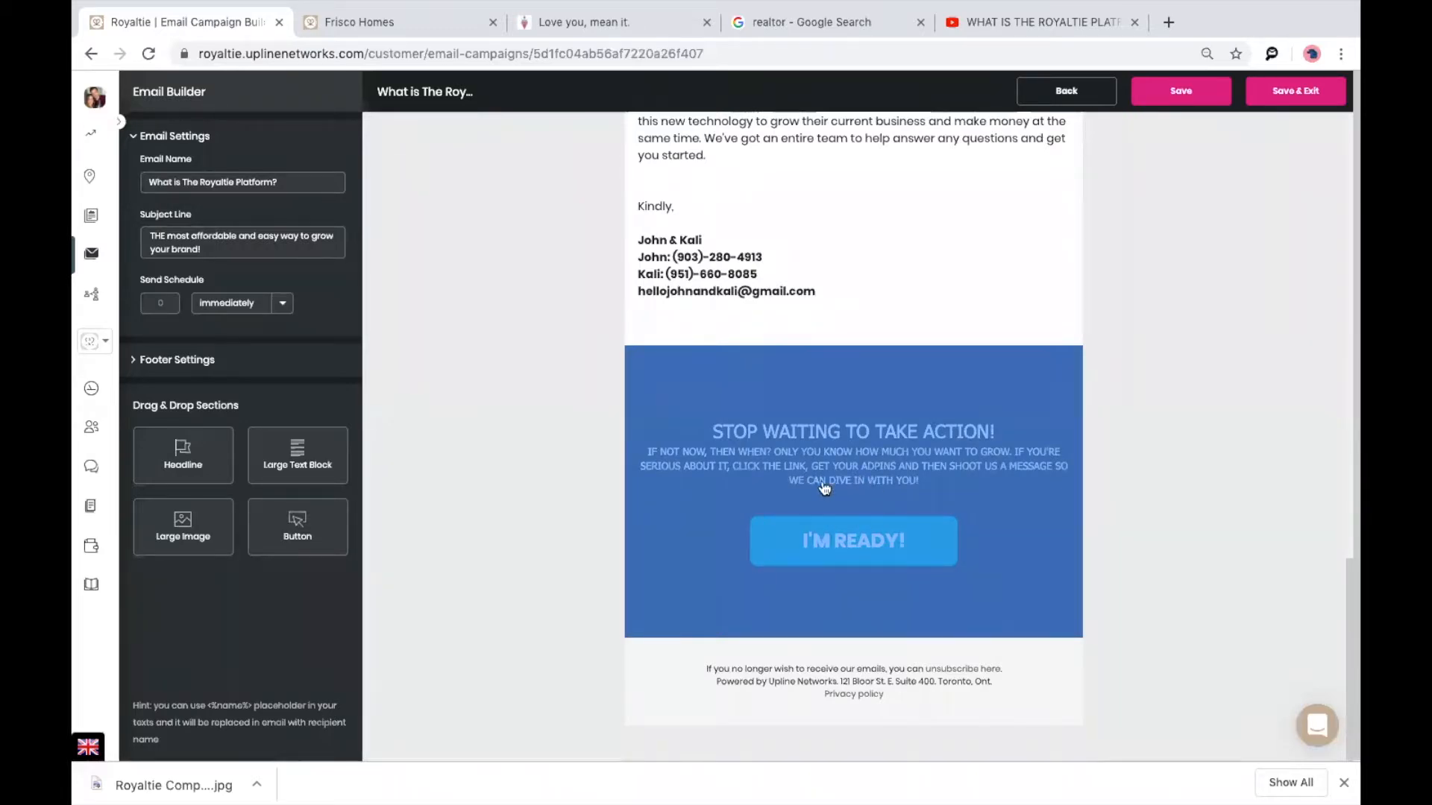
scroll(1147, 499, "up", 2)
scroll(1147, 498, "up", 15)
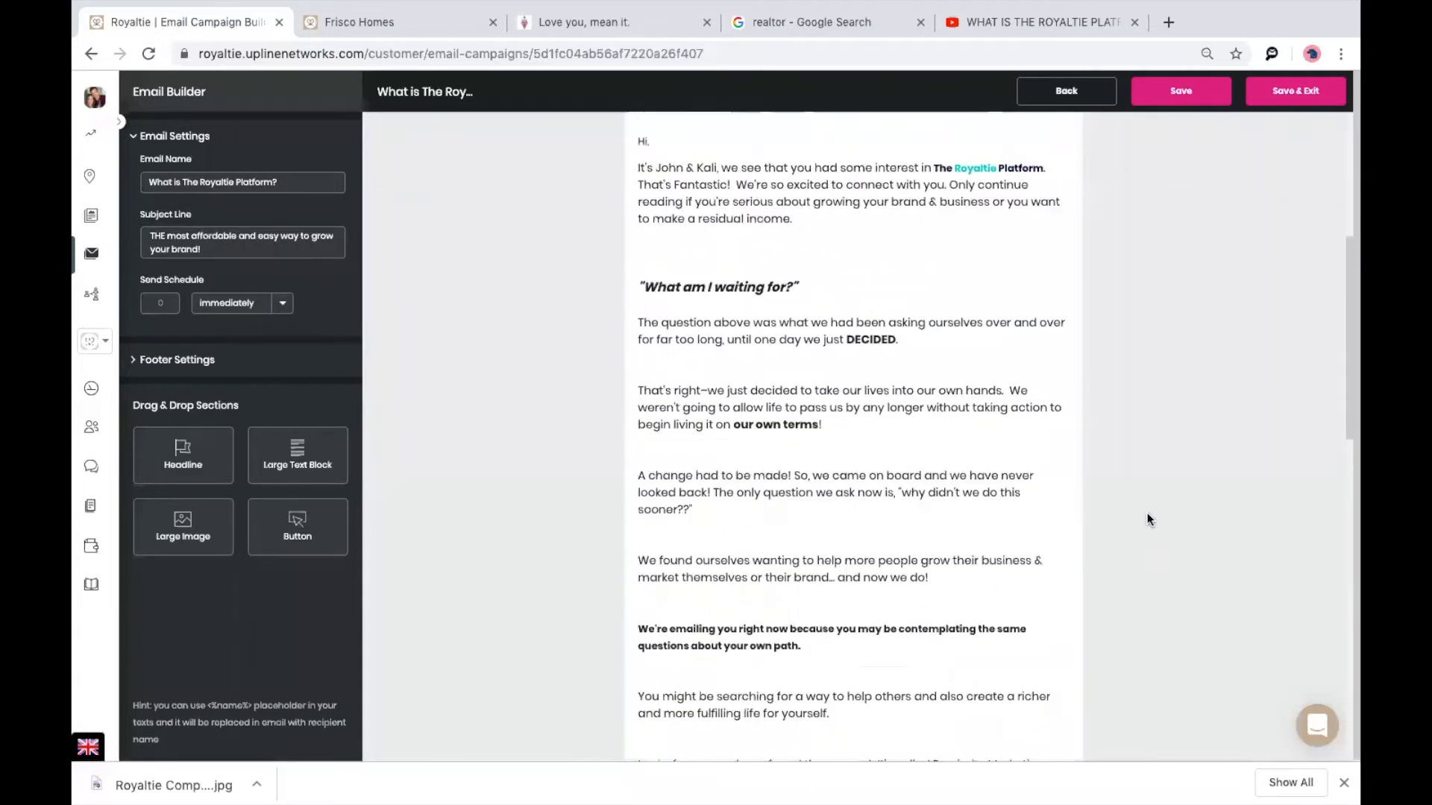
left_click(1076, 91)
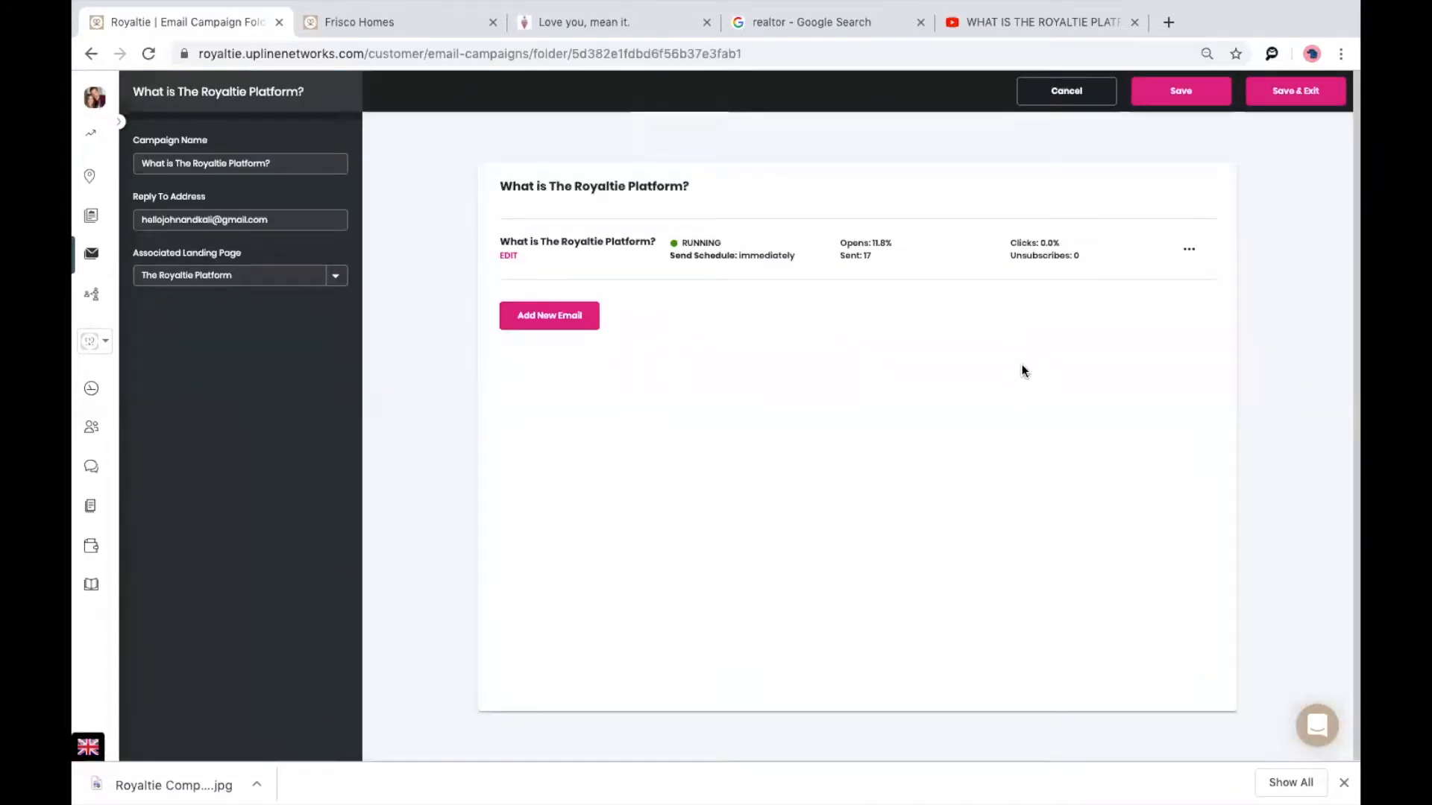
left_click(553, 314)
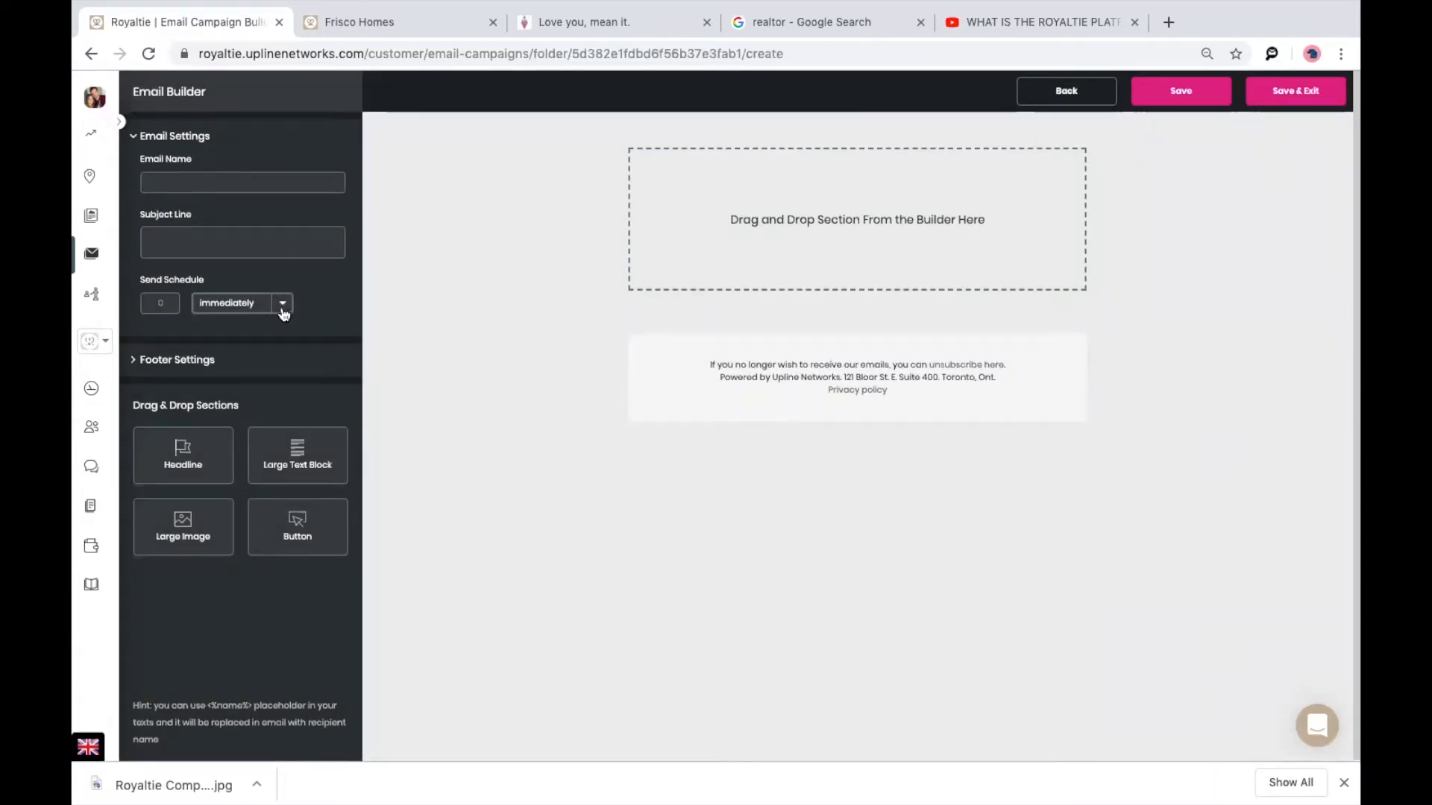
left_click(283, 306)
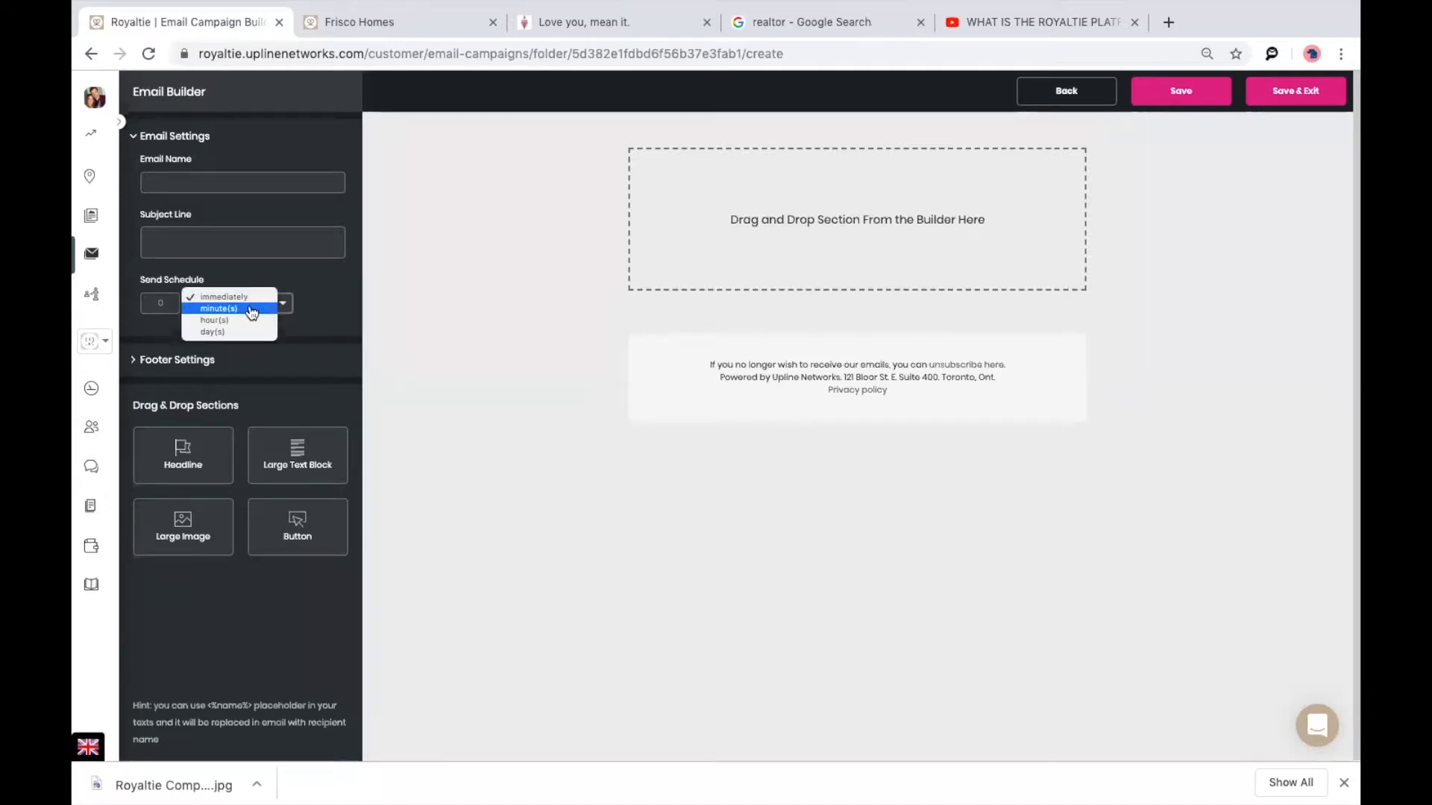
left_click(246, 333)
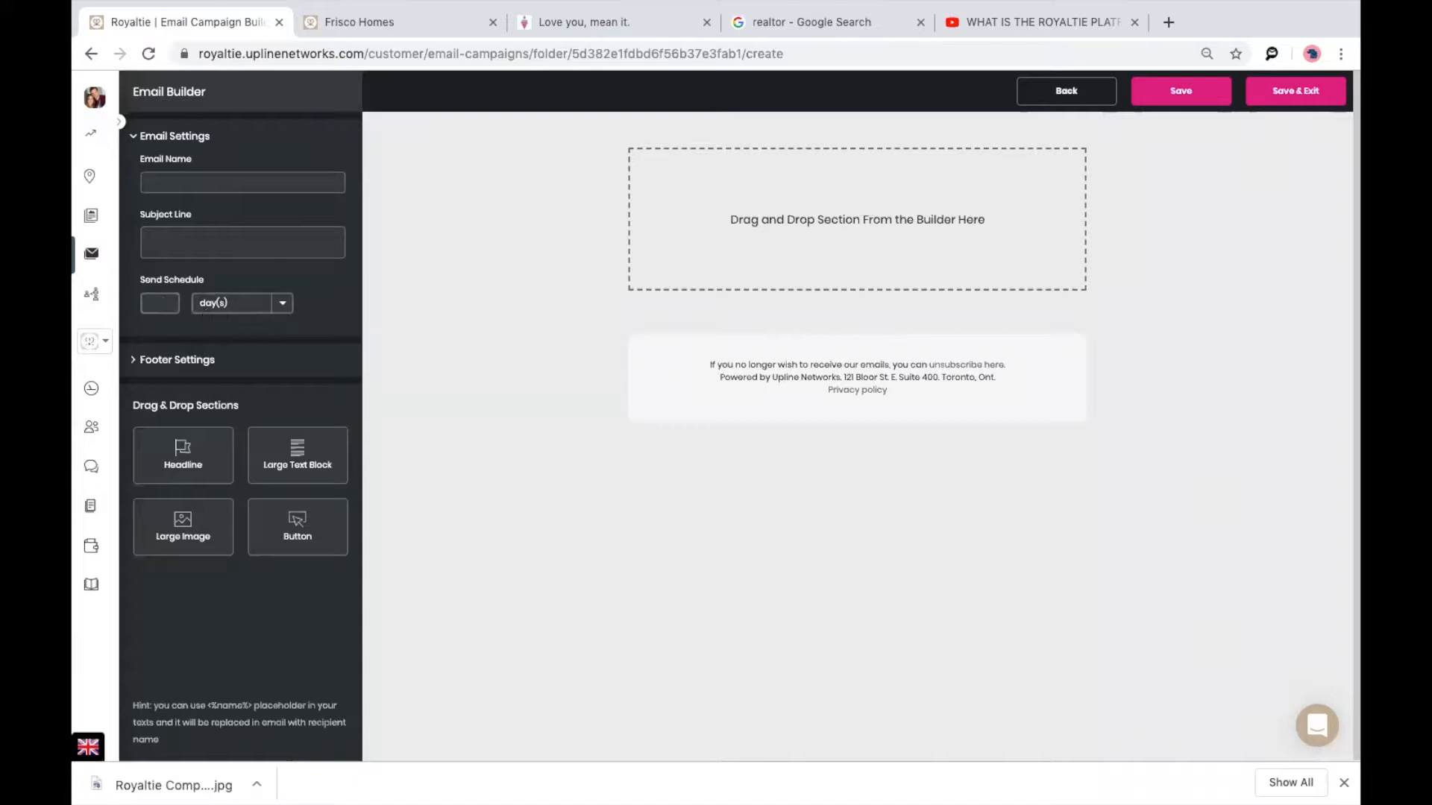
type("2")
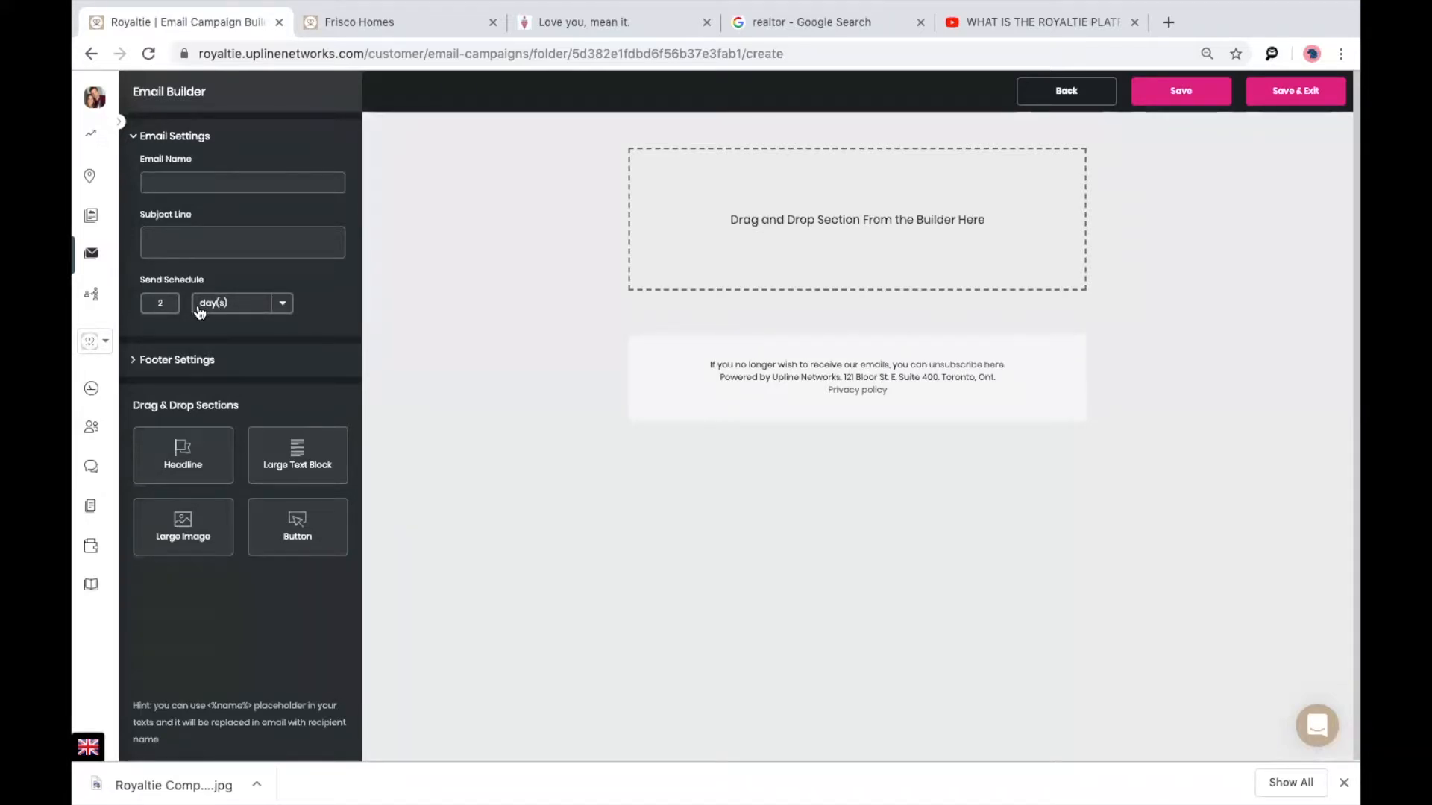
left_click(1066, 92)
left_click(768, 443)
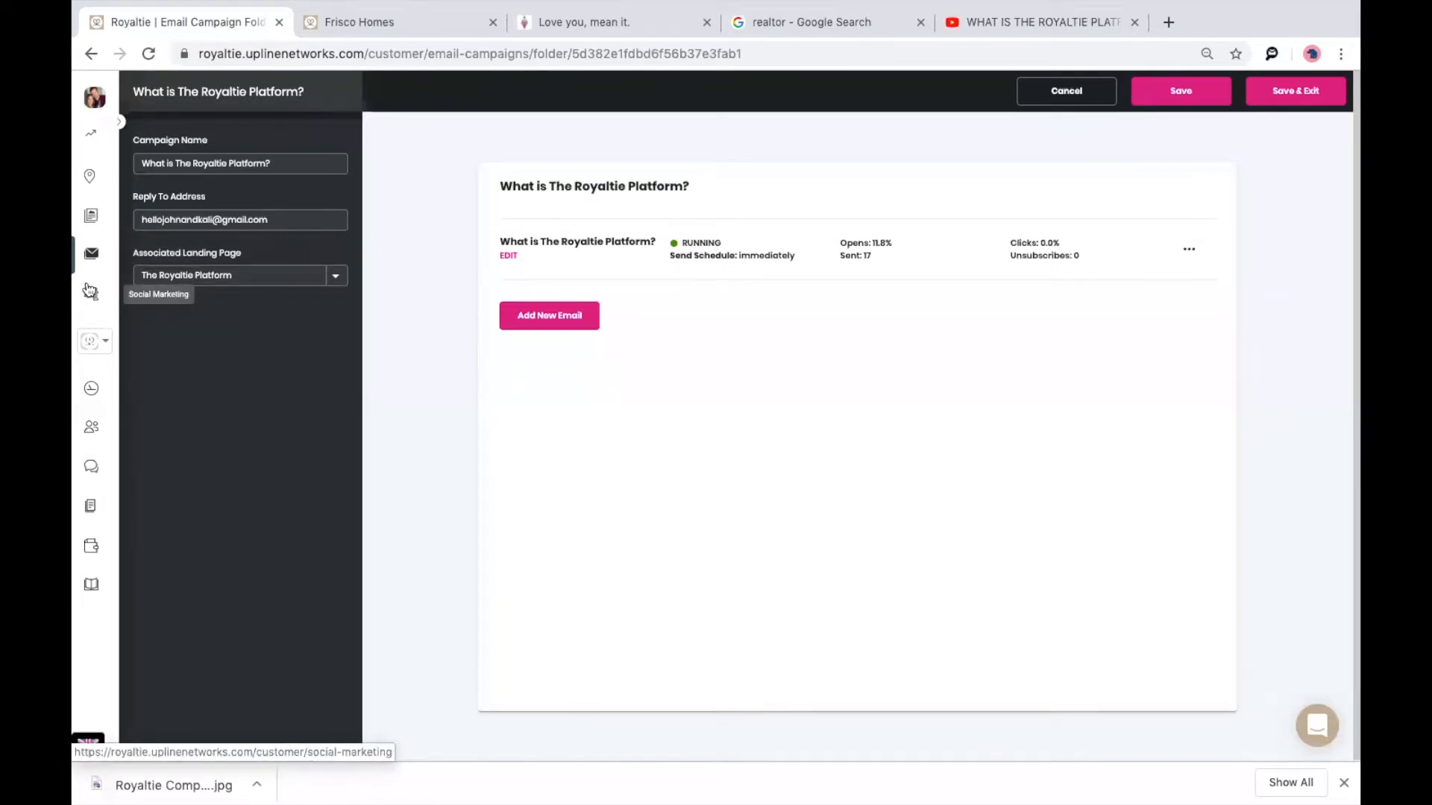
left_click(93, 296)
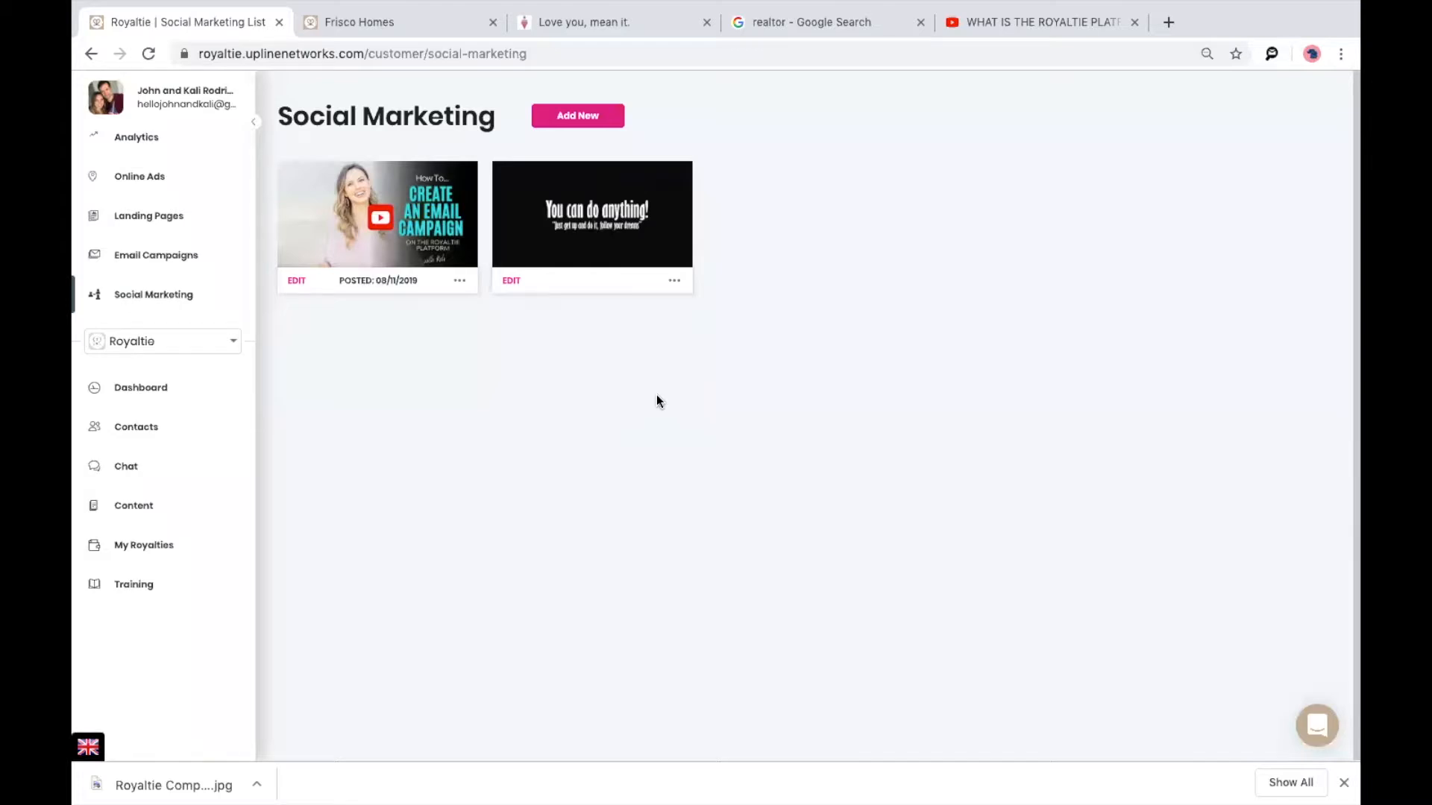
Add a new Social Marketing post and begin choosing its image.
left_click(579, 117)
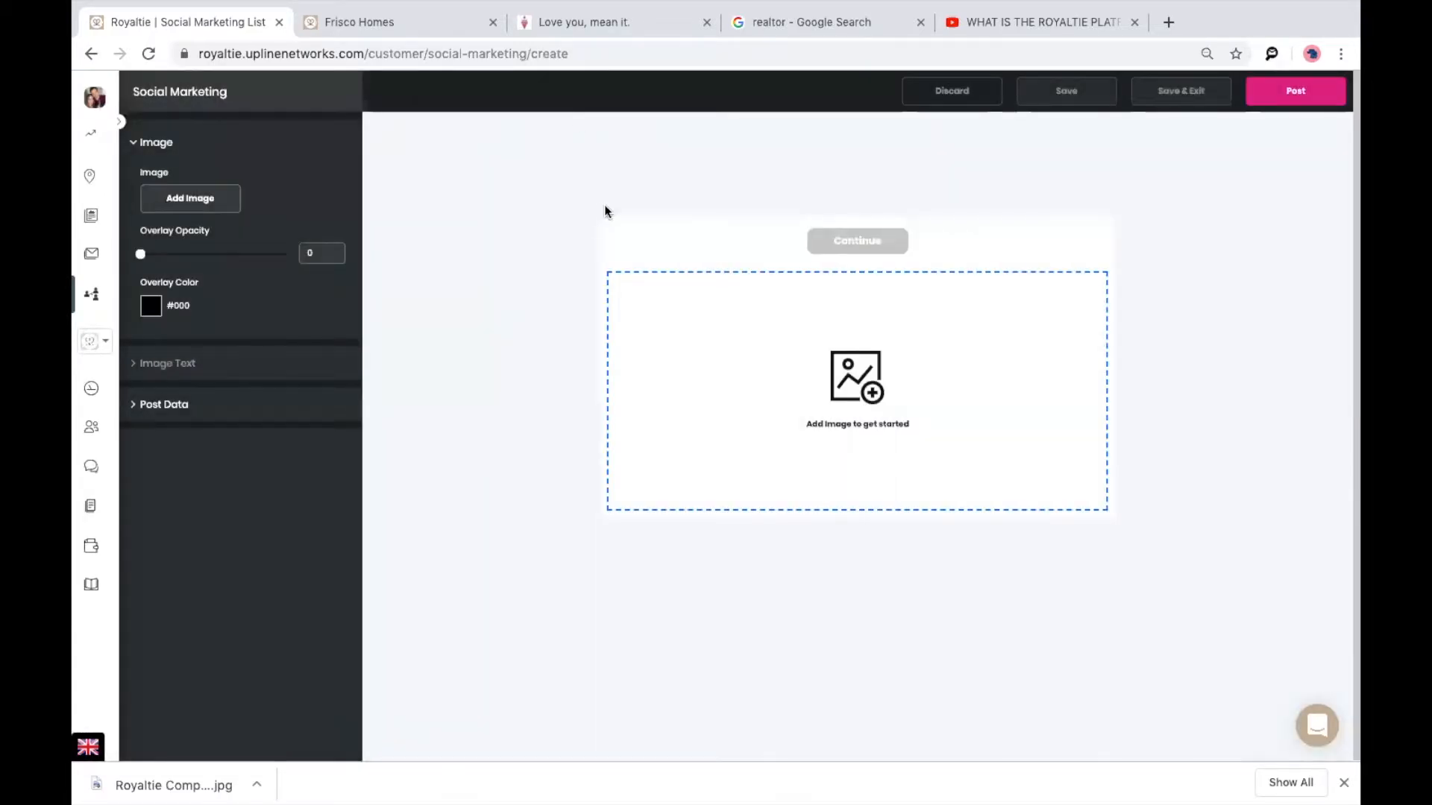
left_click(192, 199)
Upload Frisco Home.png, confirm its crop, and place it on the post.
left_click(541, 266)
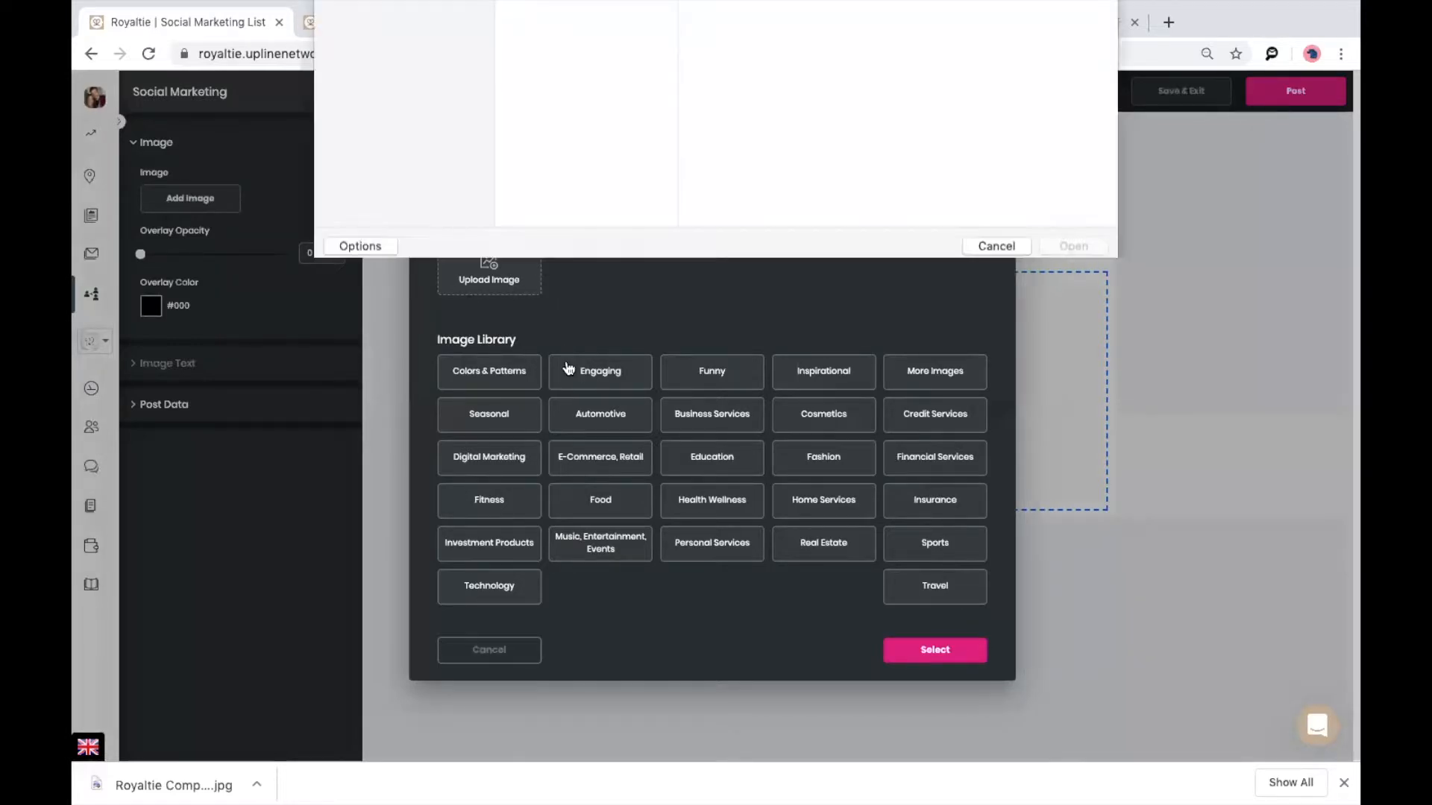
scroll(588, 267, "down", 5)
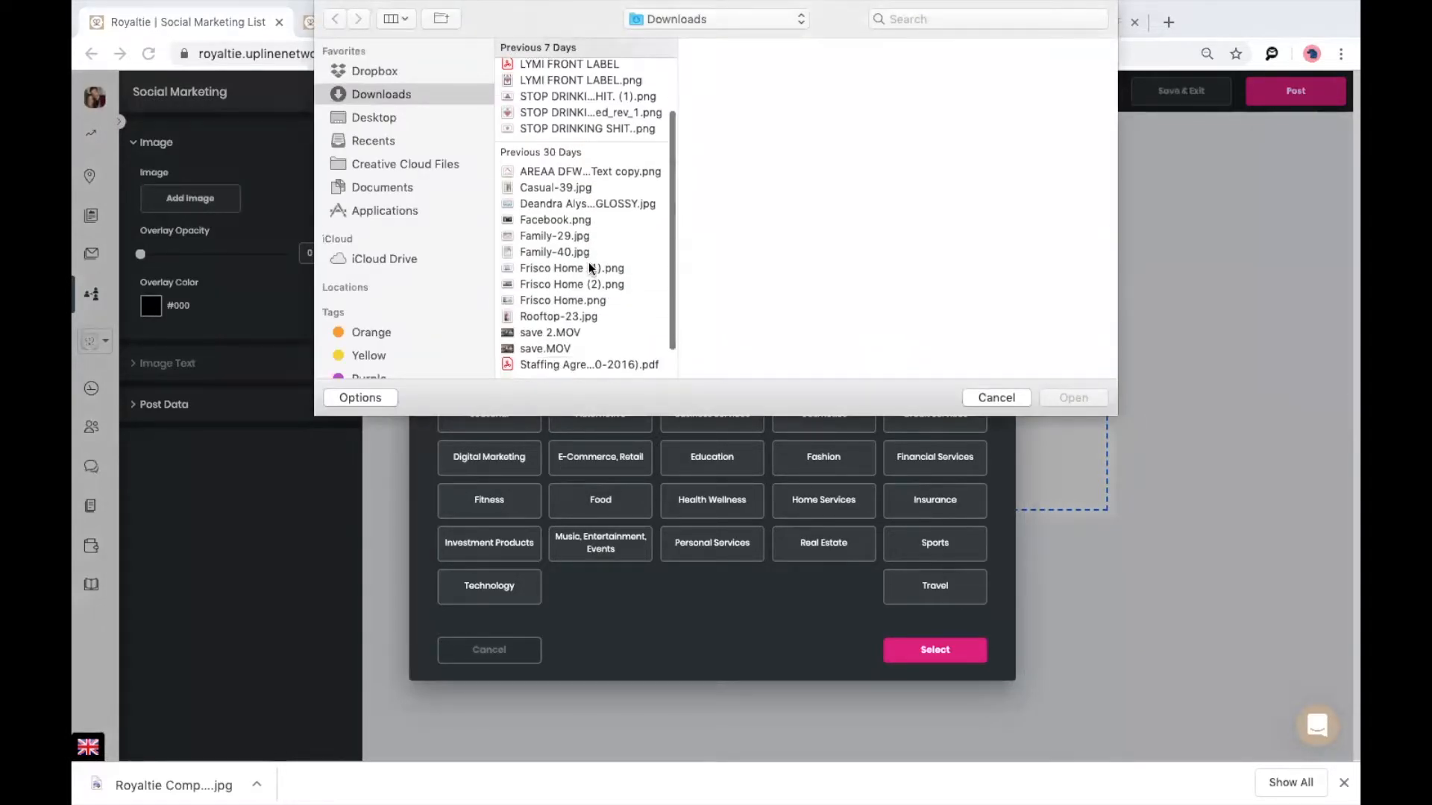
left_click(561, 259)
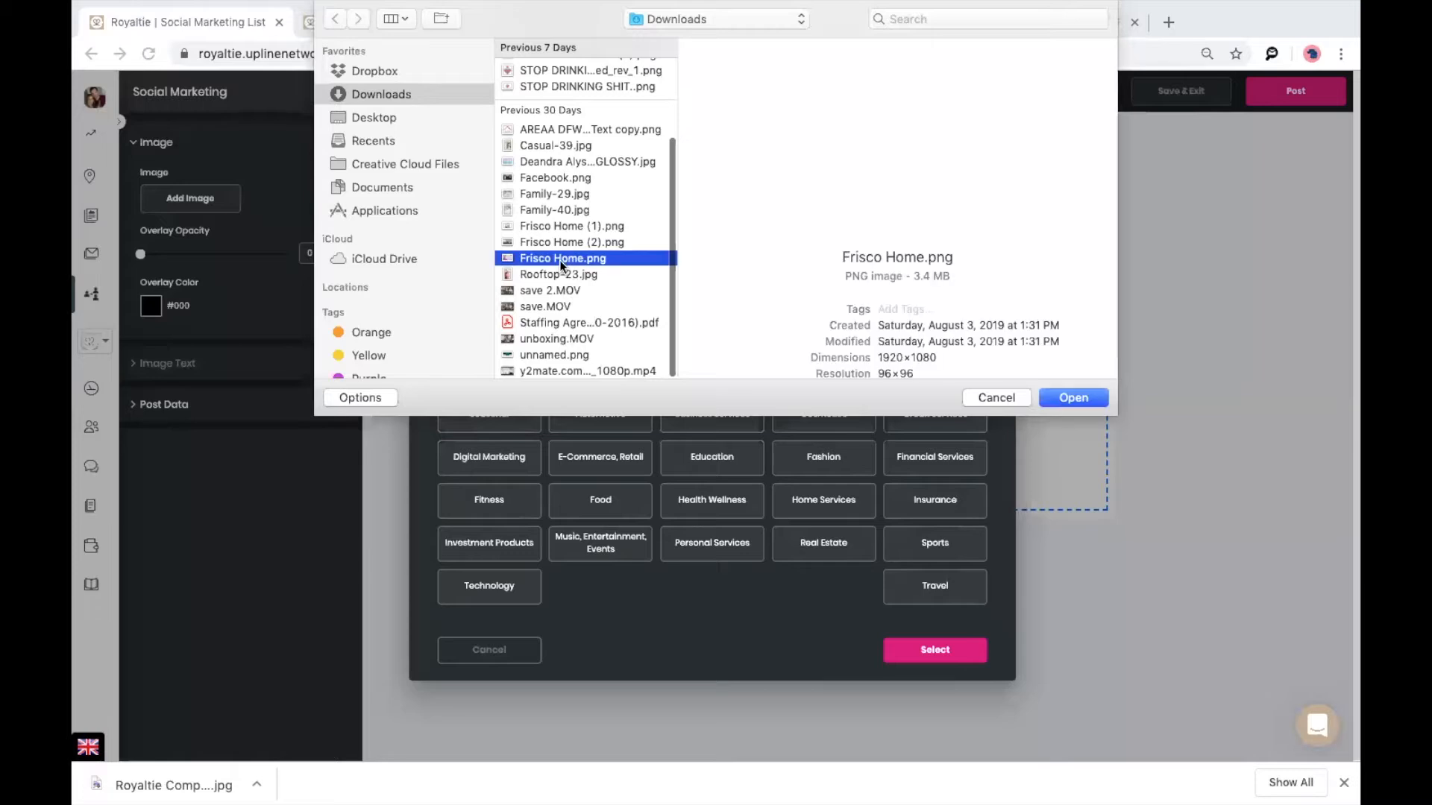
double_click(561, 261)
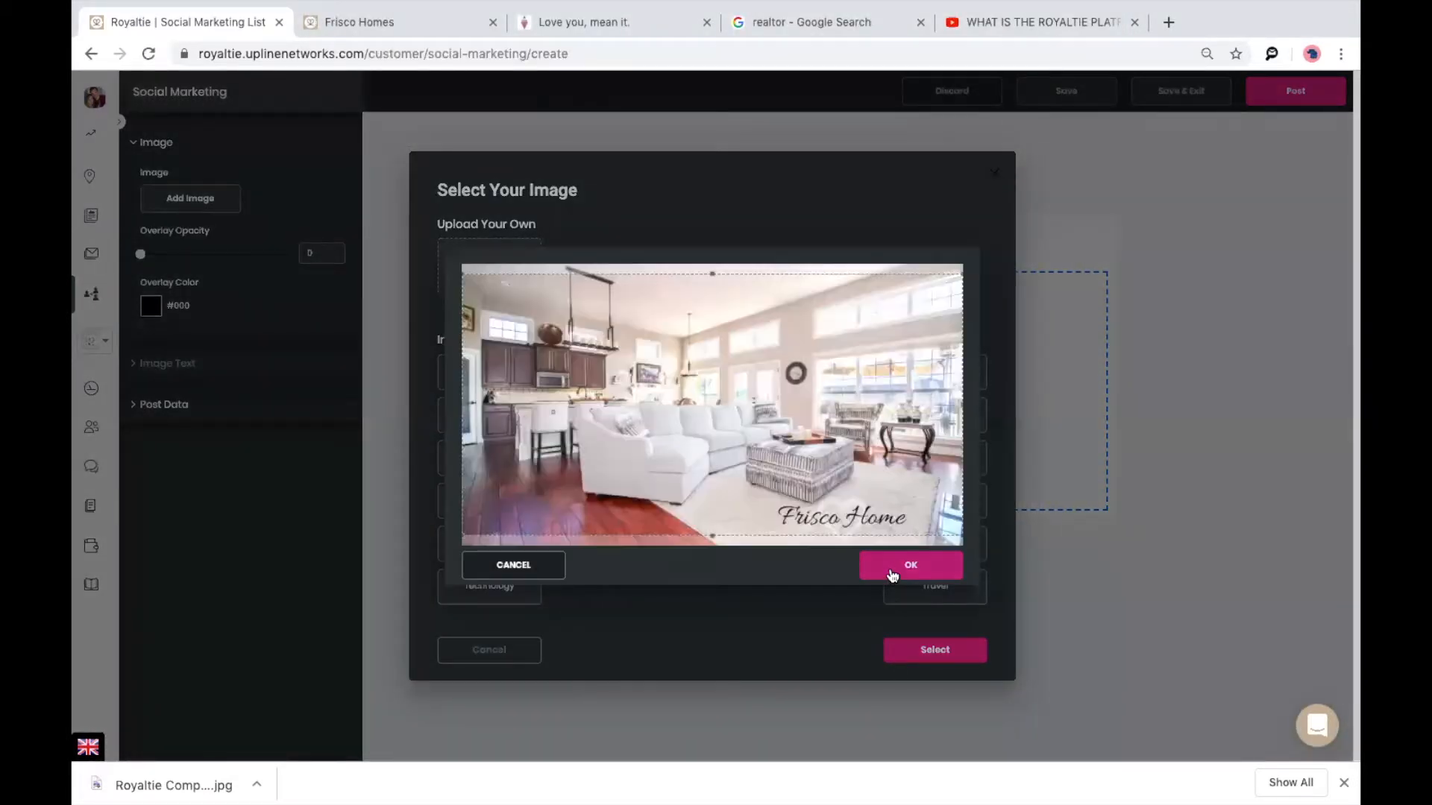
left_click(891, 572)
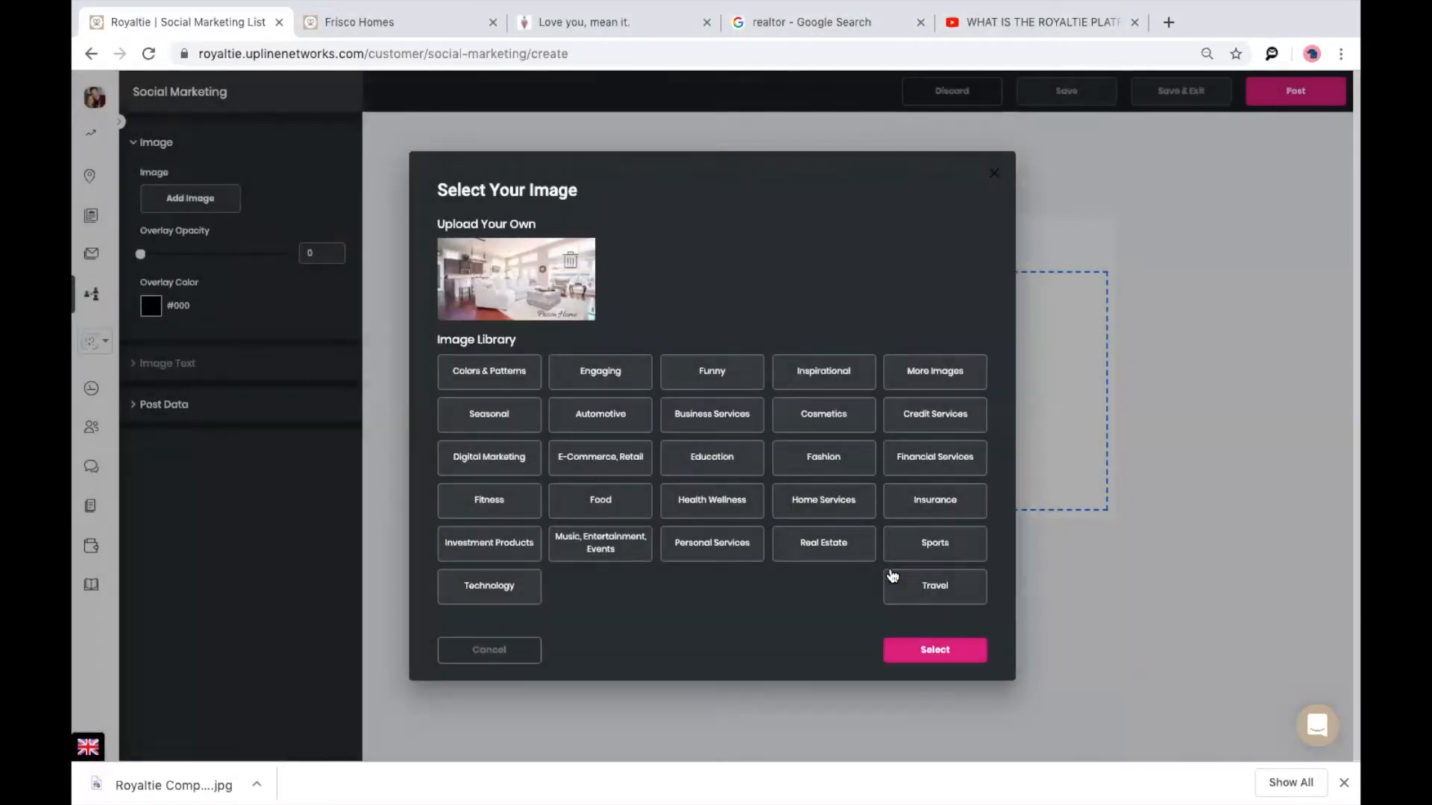
left_click(936, 647)
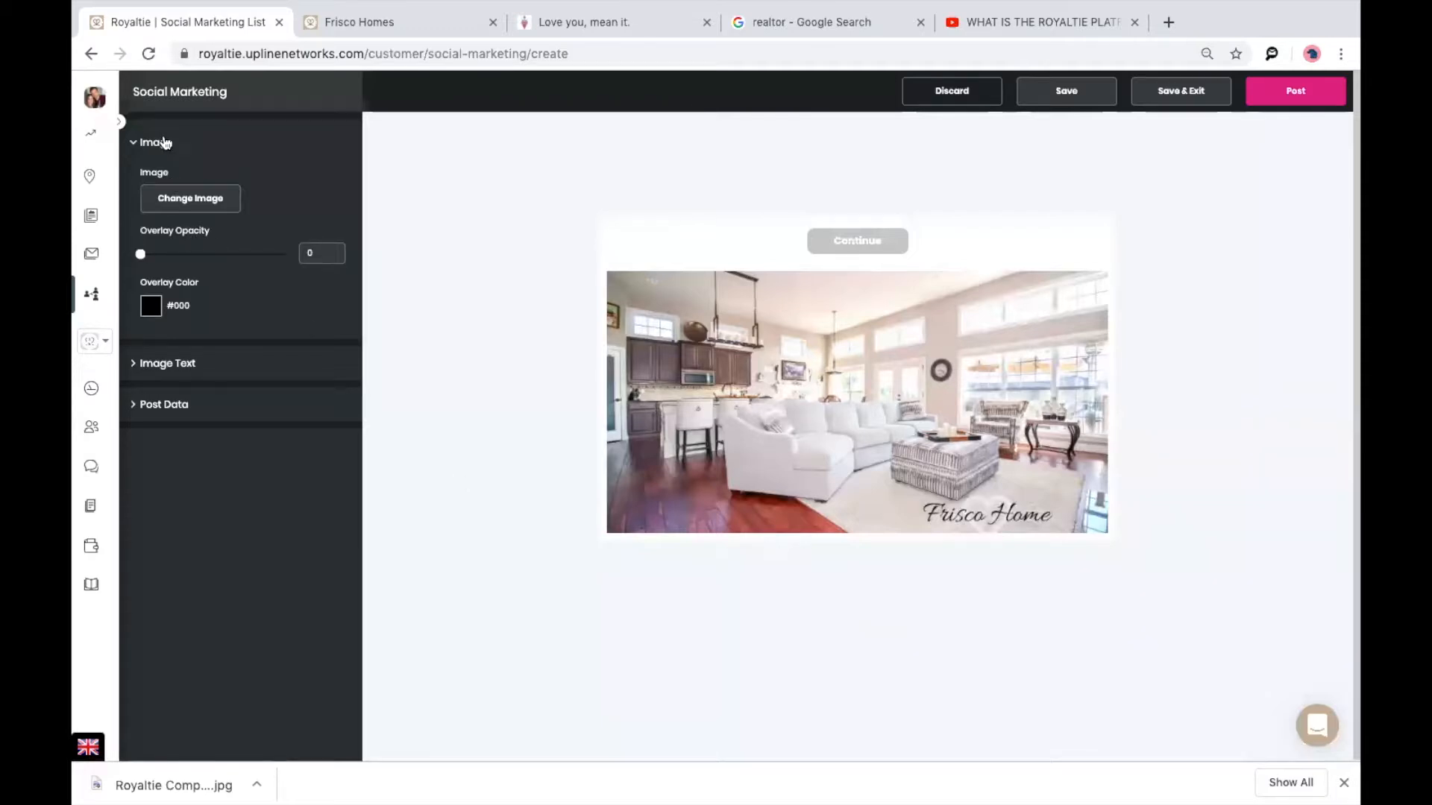
Caption the photo 'New builds!' at 49 px, positioned toward the upper left.
left_click(152, 367)
left_click(199, 445)
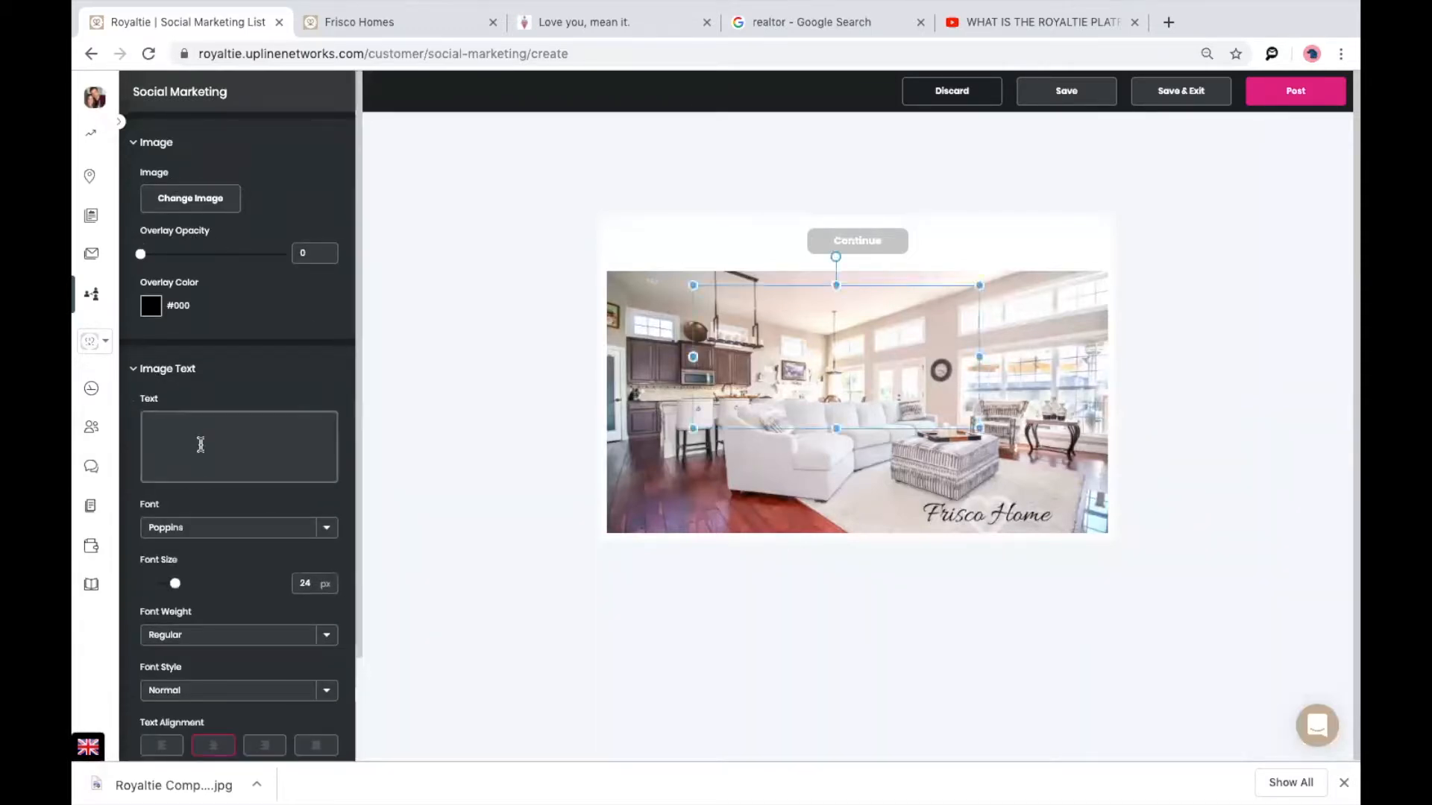
type("New builds!")
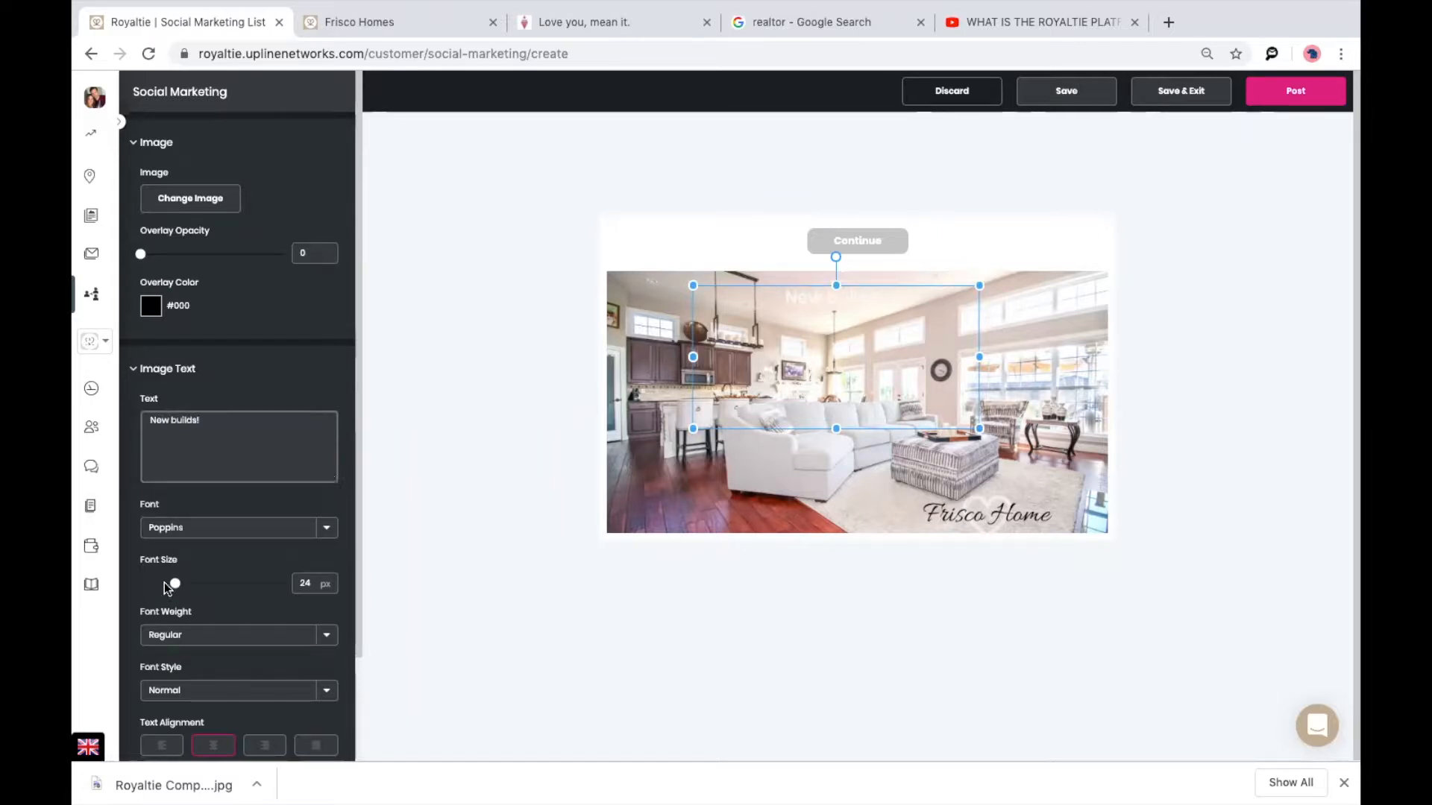
left_click_drag(171, 584, 211, 584)
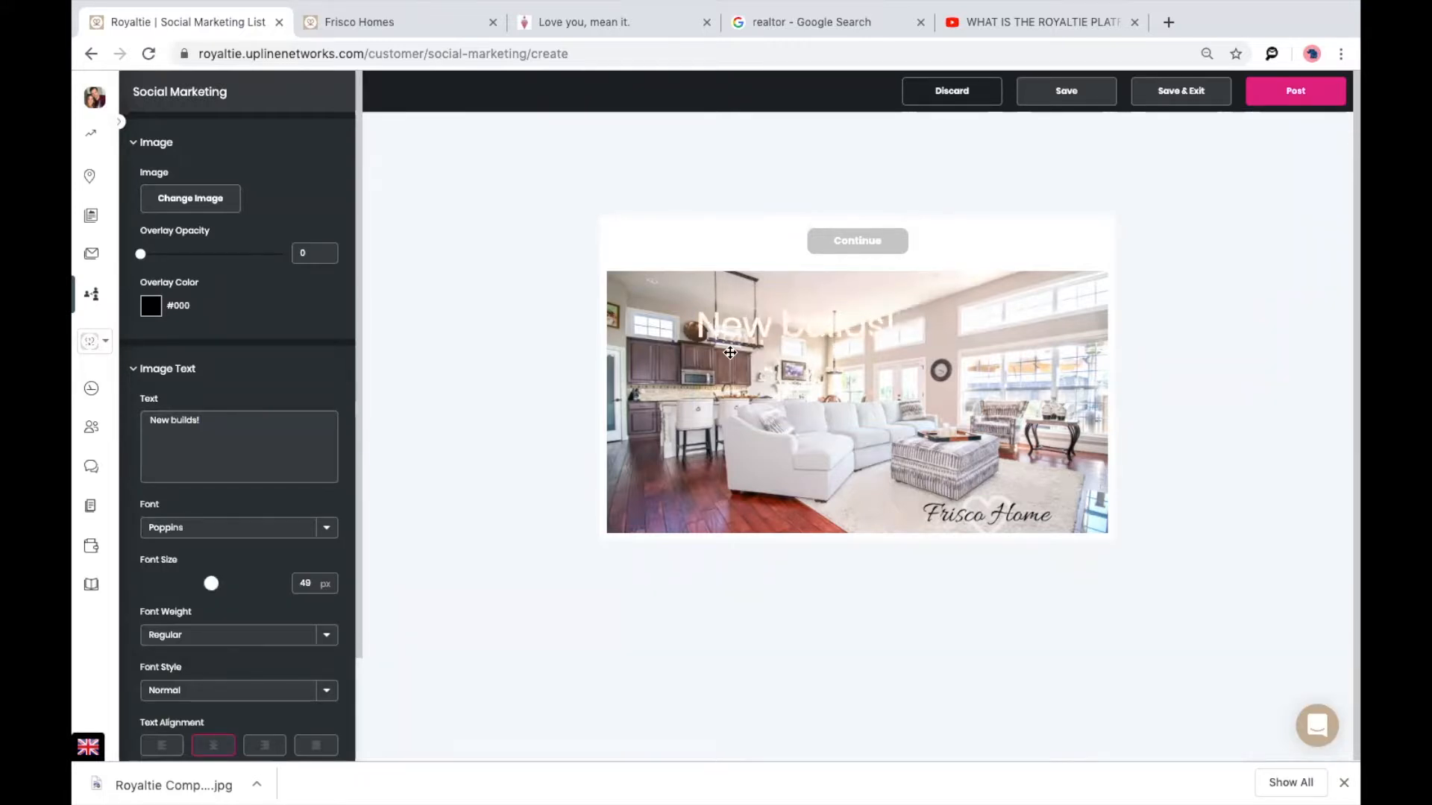
left_click_drag(839, 347, 739, 297)
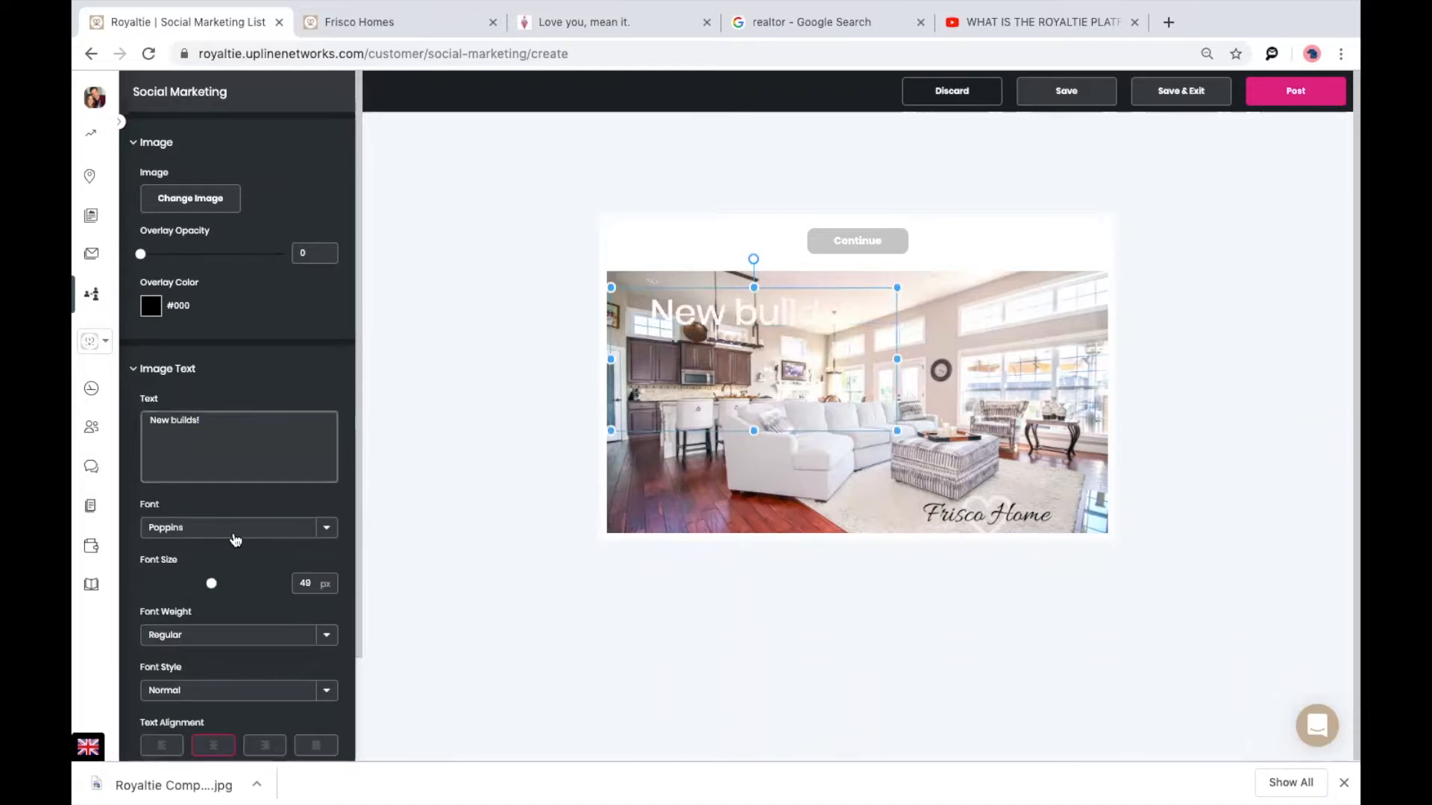
scroll(236, 540, "down", 2)
left_click(154, 189)
left_click(149, 248)
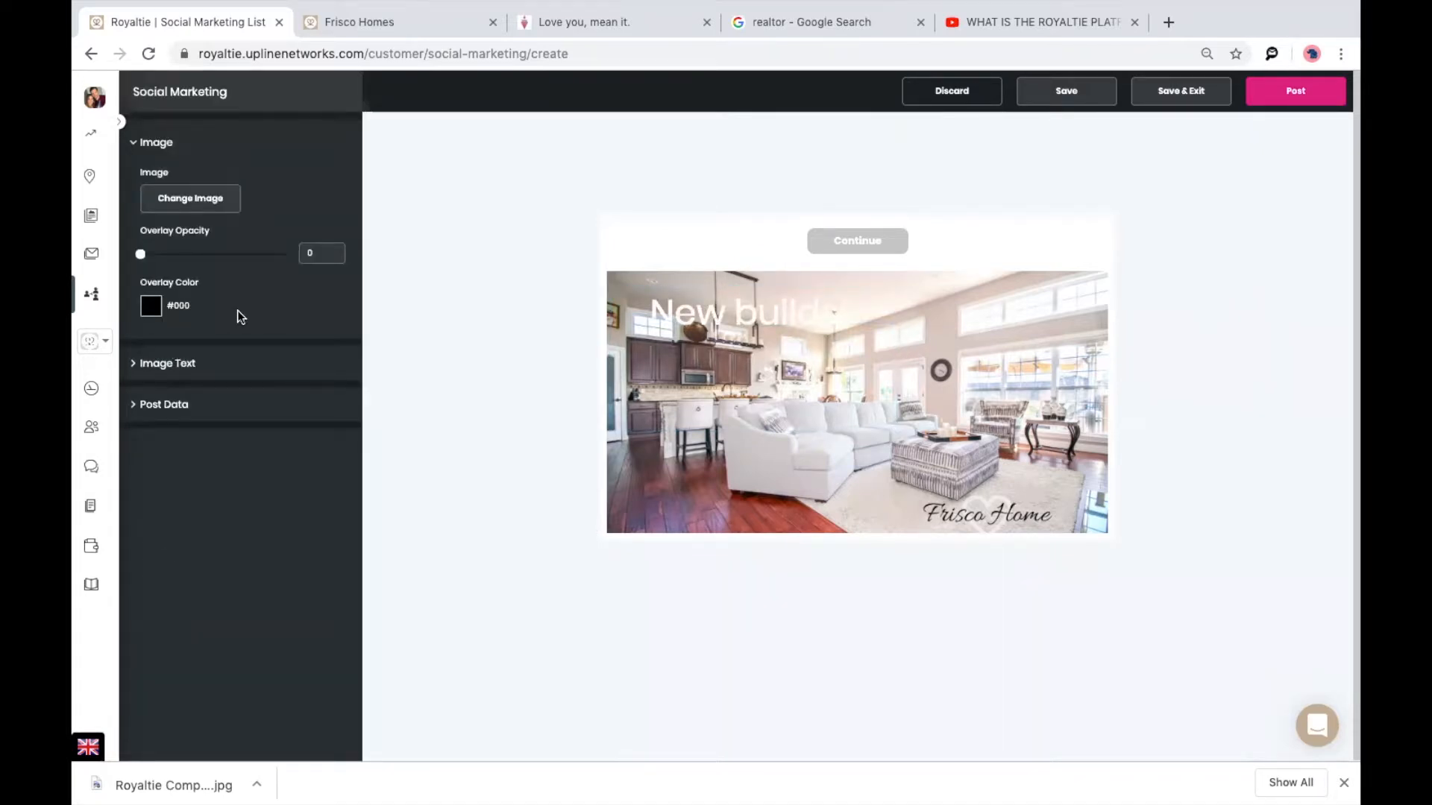
left_click(172, 409)
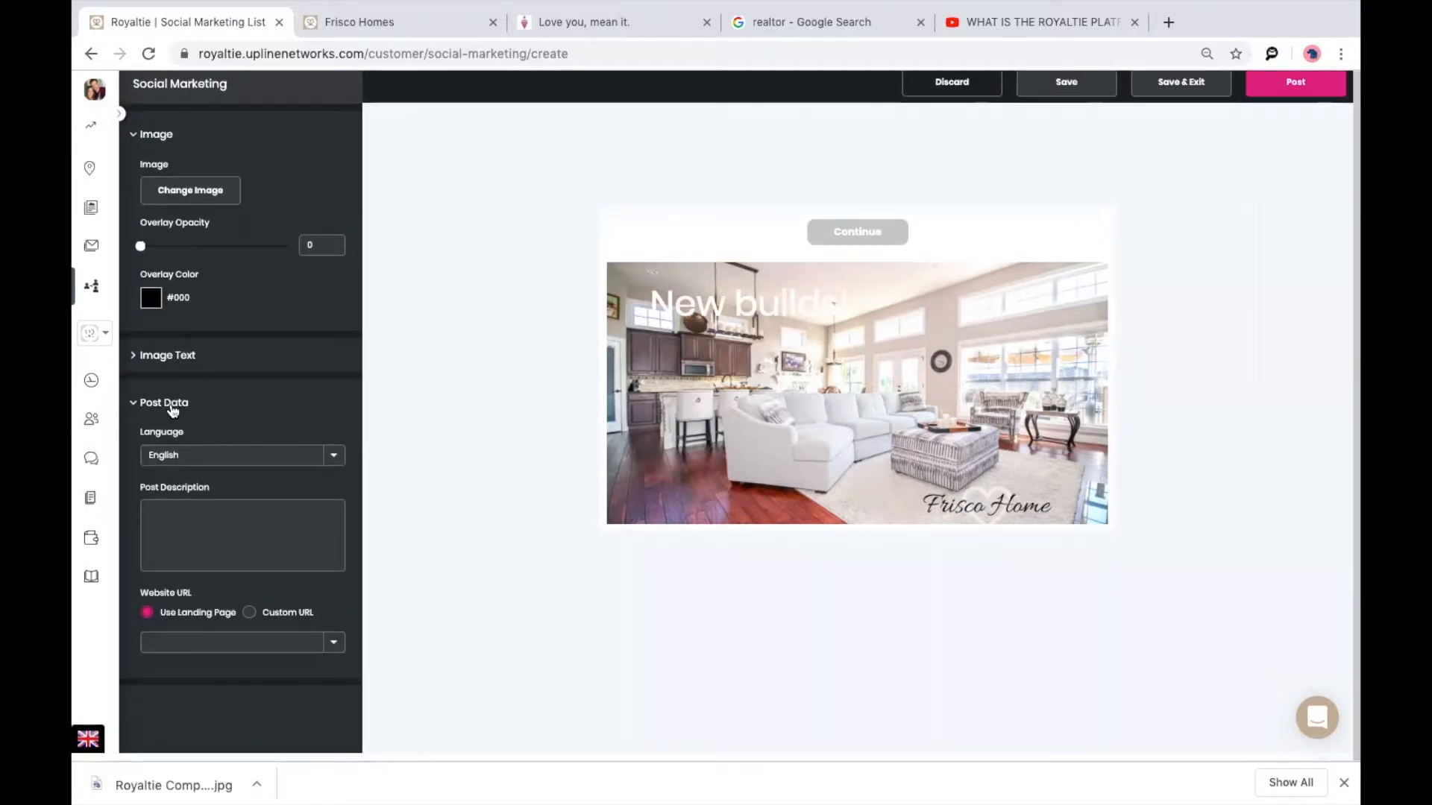
Link the post to a landing page instead of a custom URL, then publish it.
left_click(250, 622)
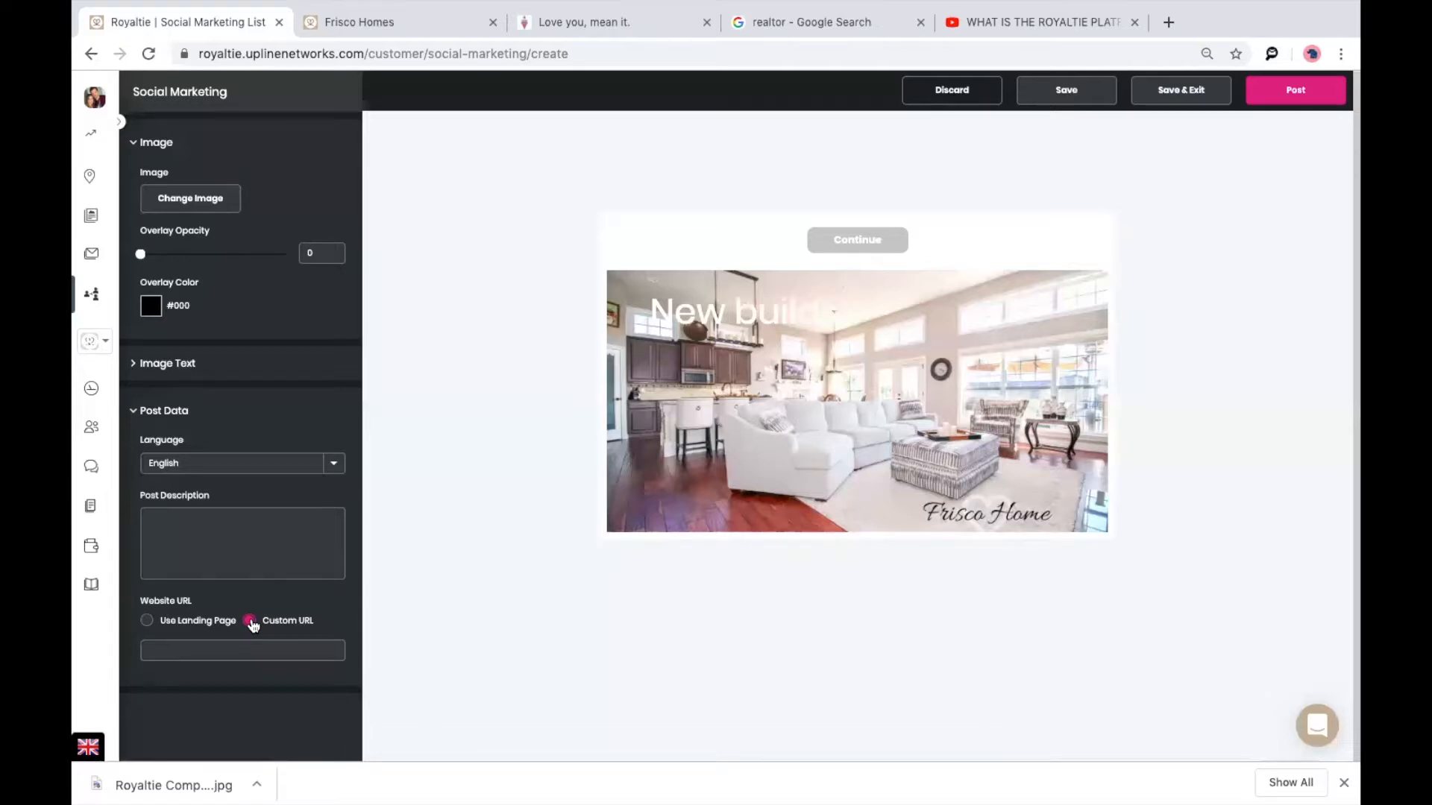
left_click(146, 622)
left_click(1293, 97)
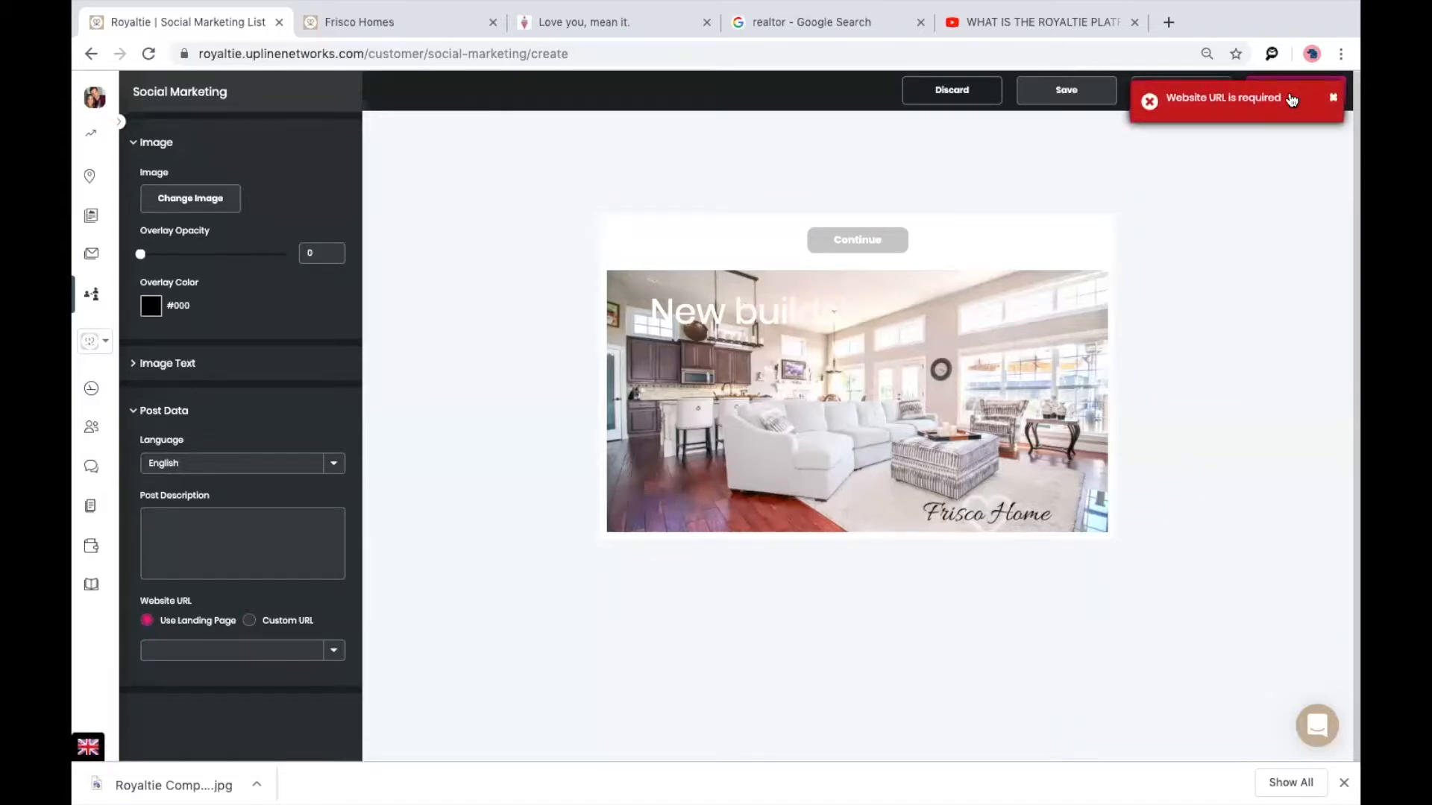
left_click(1332, 98)
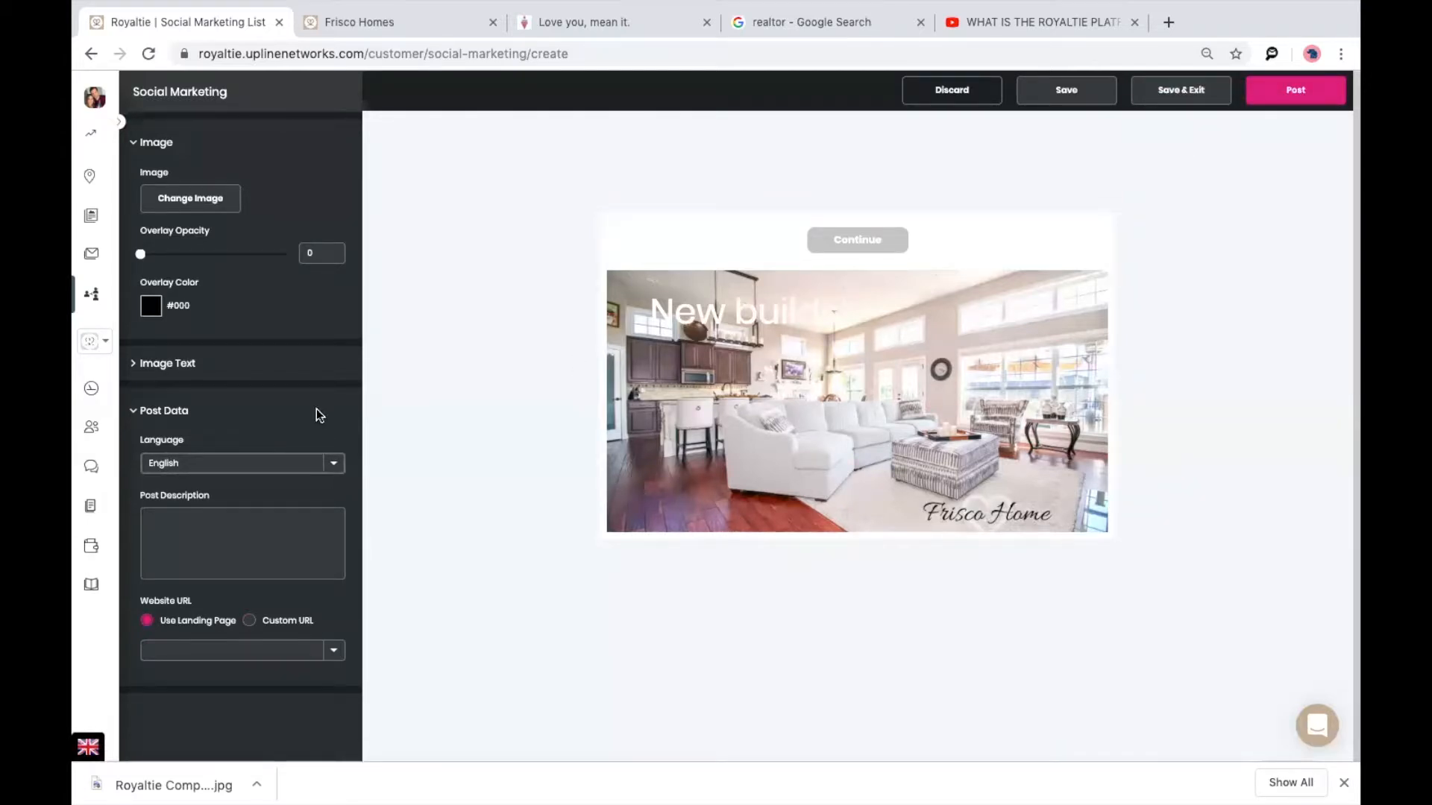
left_click(237, 652)
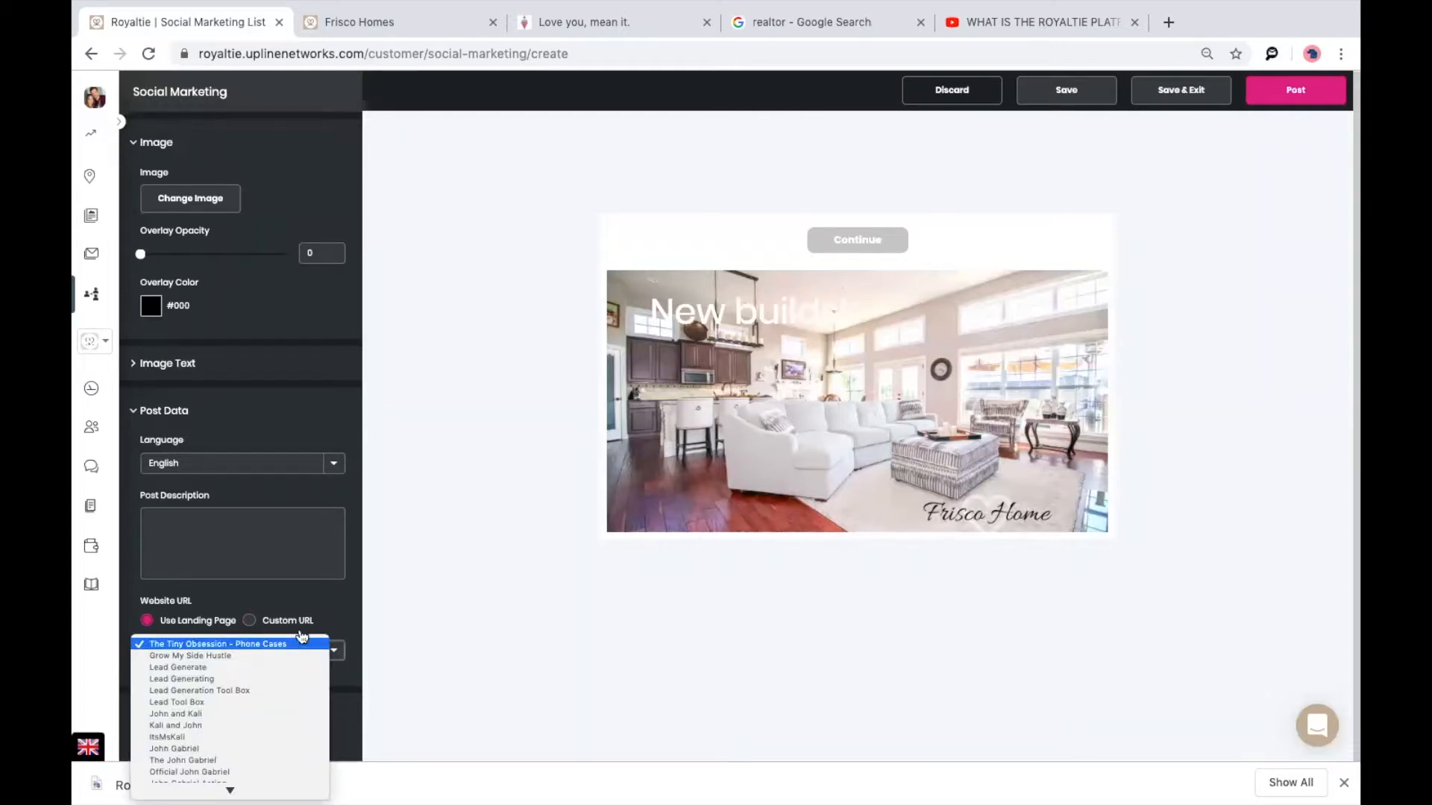
left_click(415, 617)
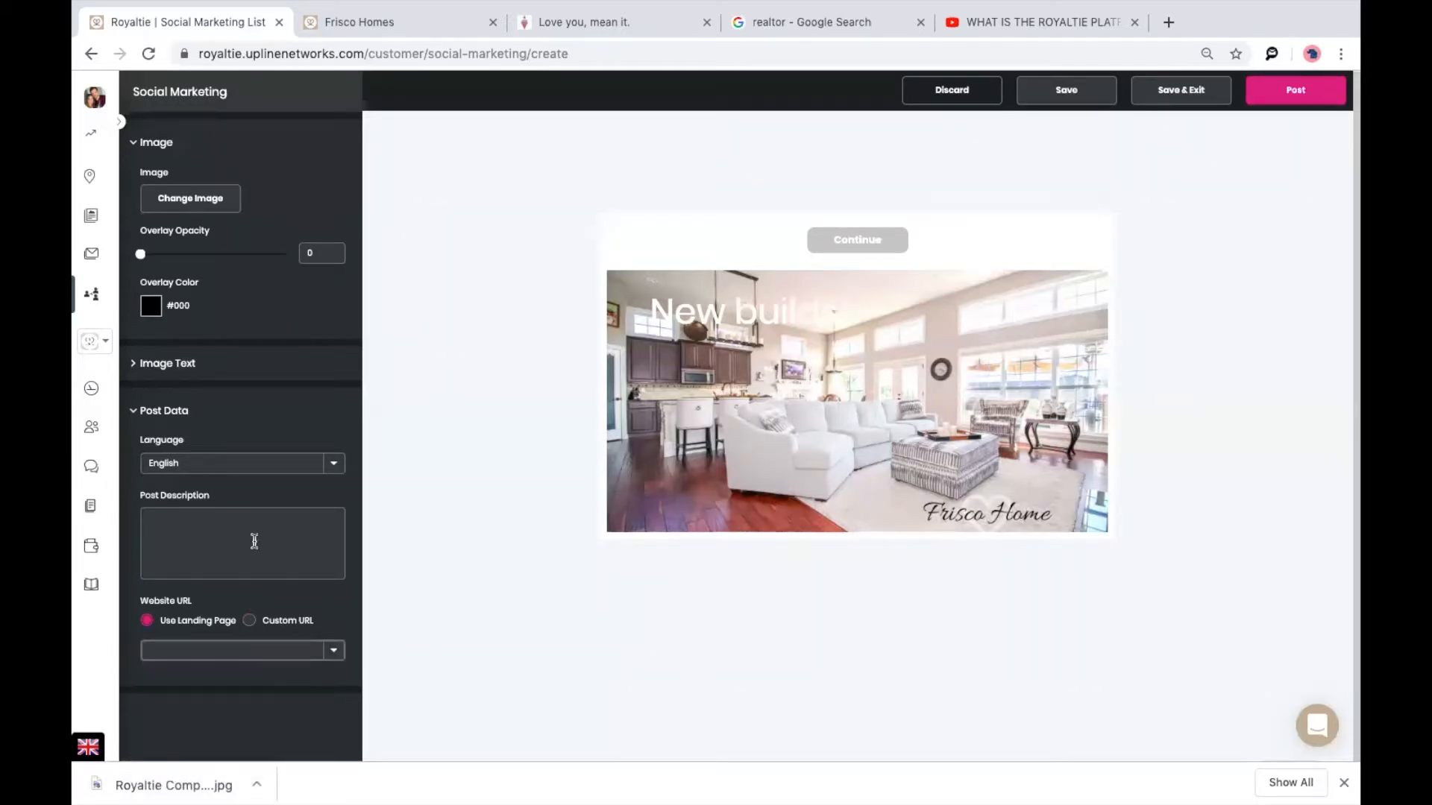
left_click(332, 654)
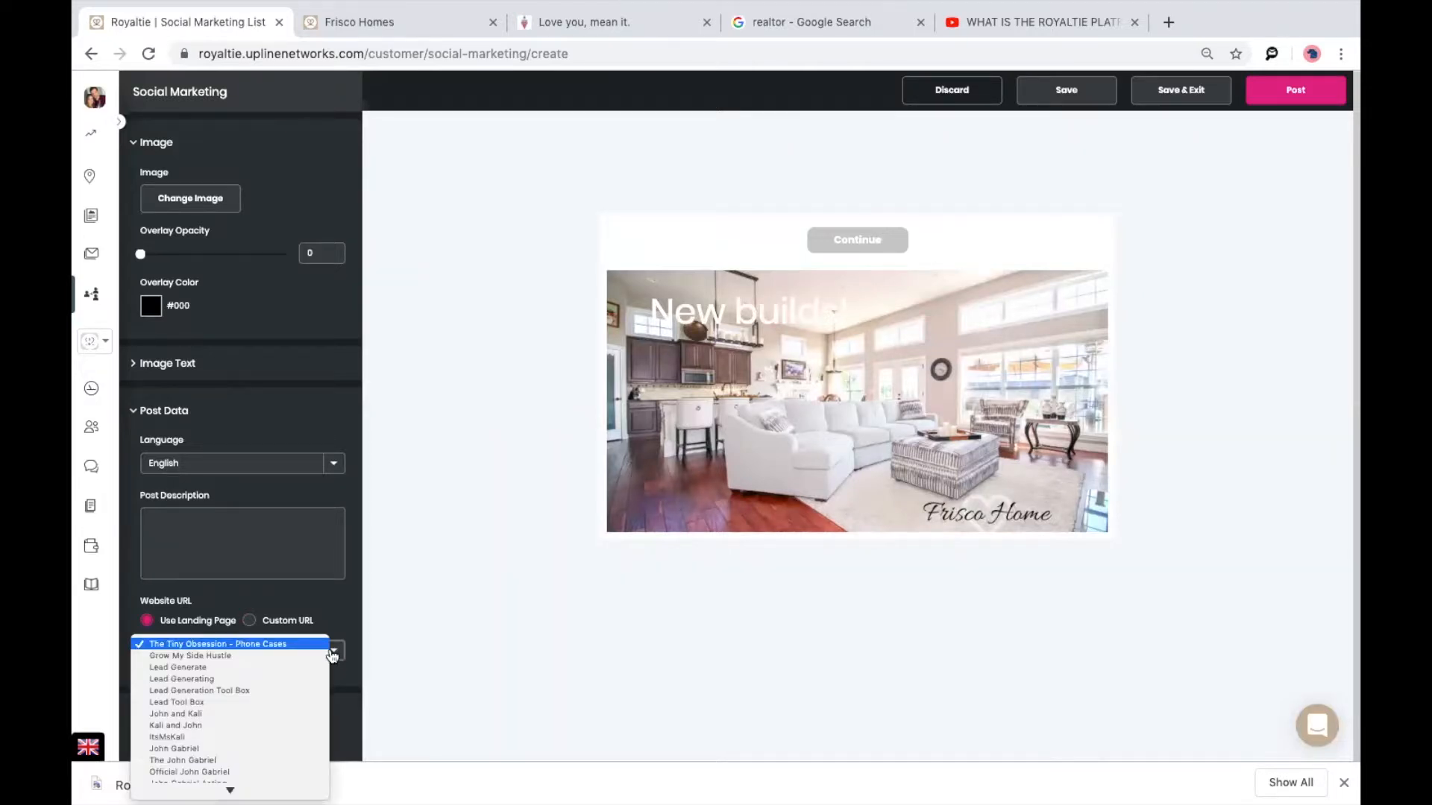
scroll(280, 708, "down", 5)
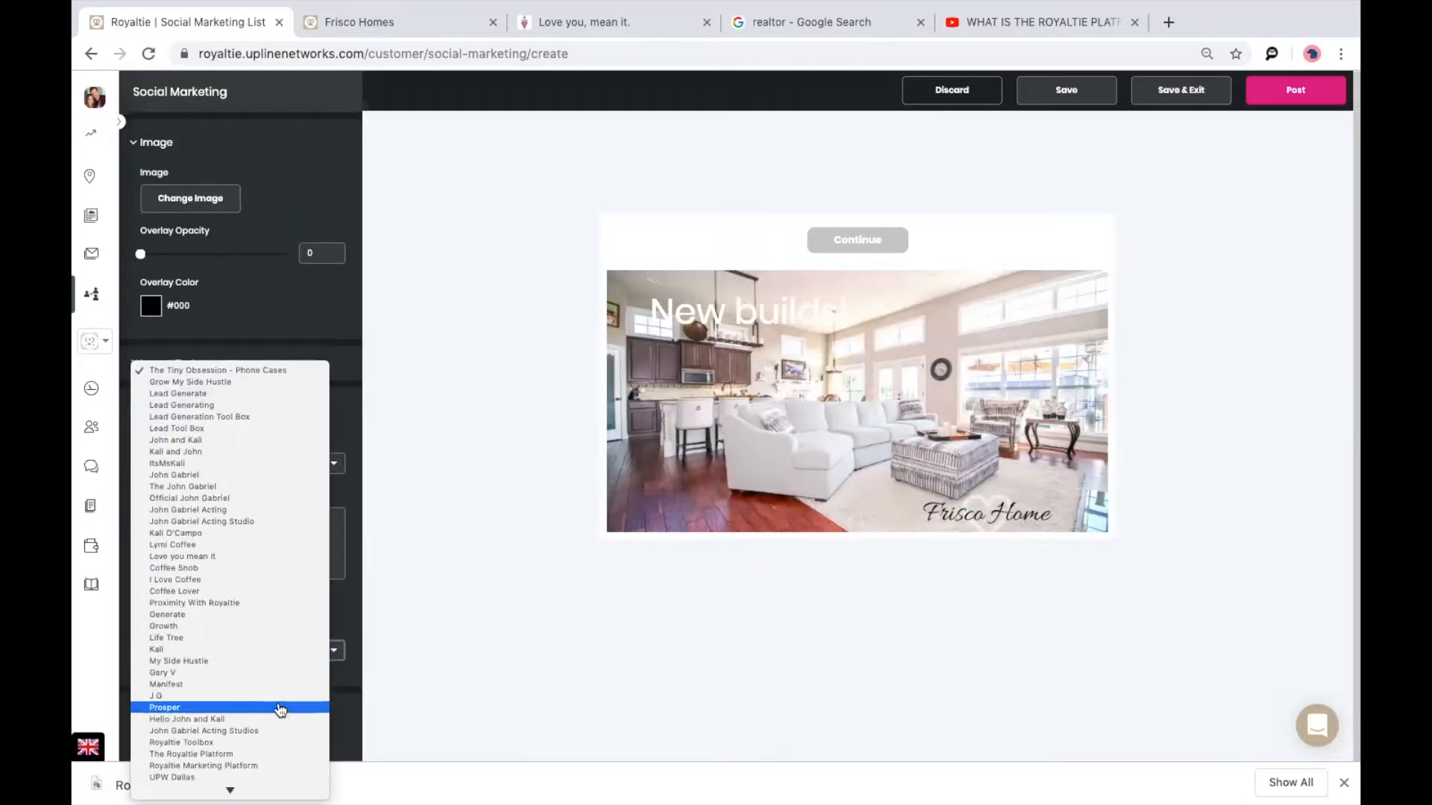
left_click(292, 446)
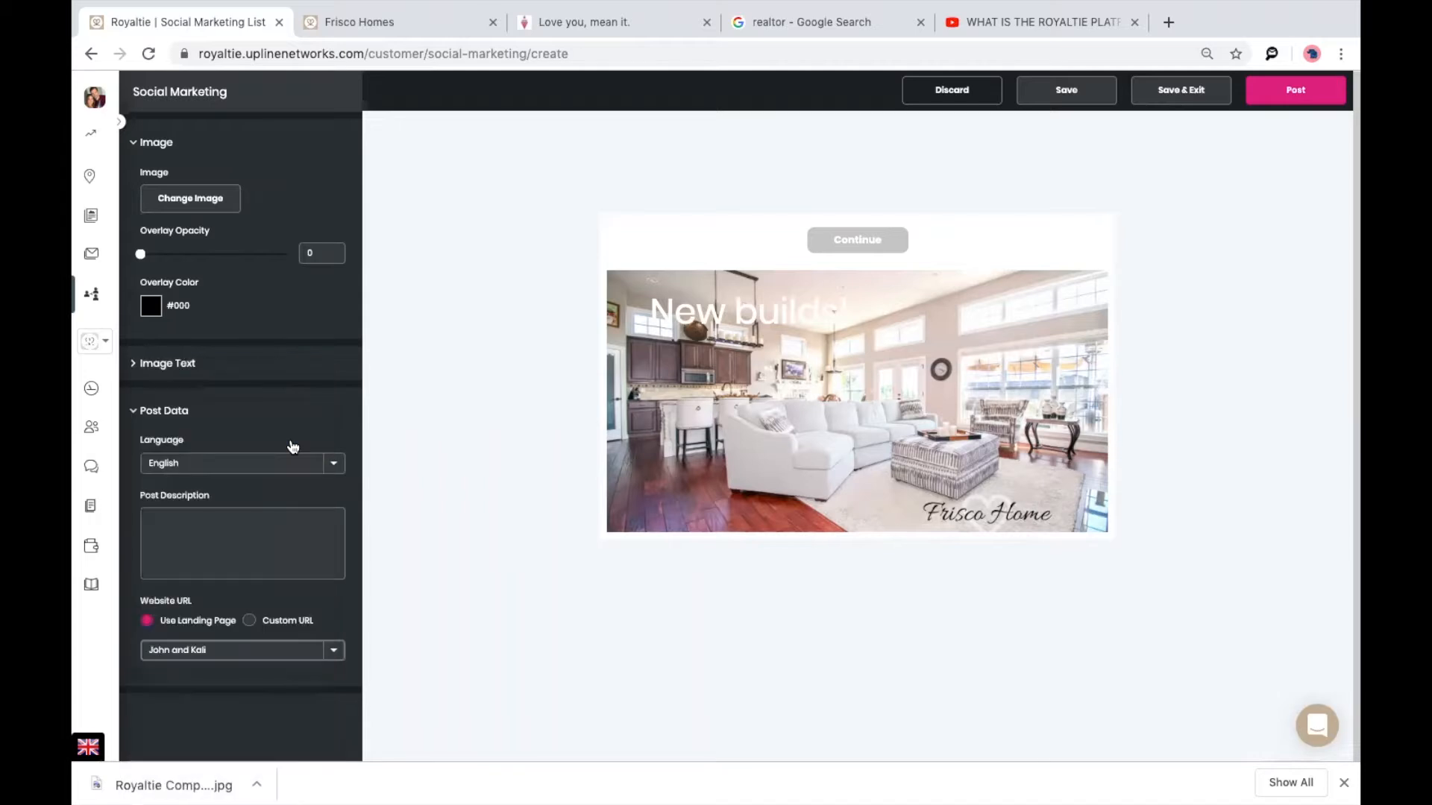
left_click(1307, 91)
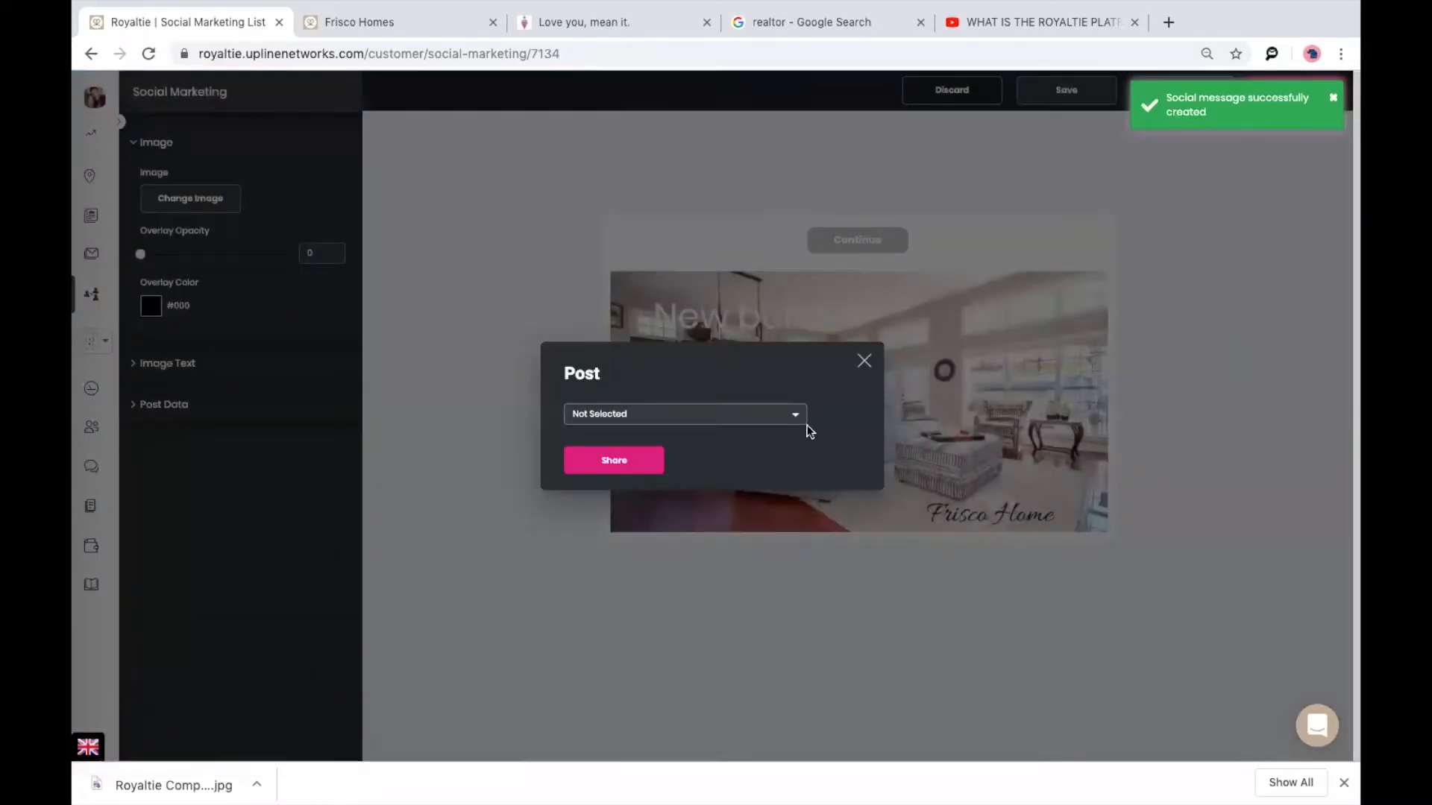
Pick Facebook as the social network and share the post.
left_click(795, 415)
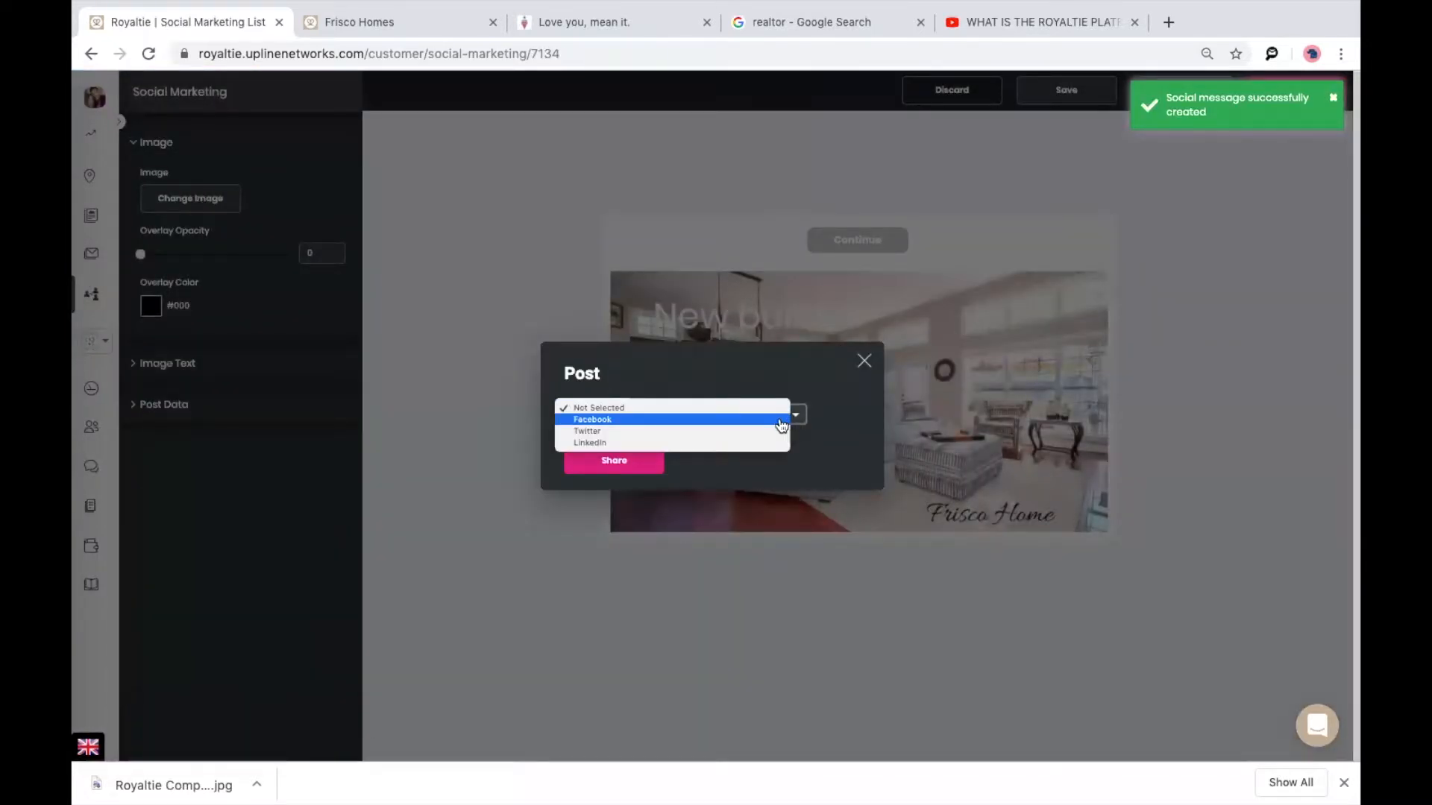
left_click(777, 422)
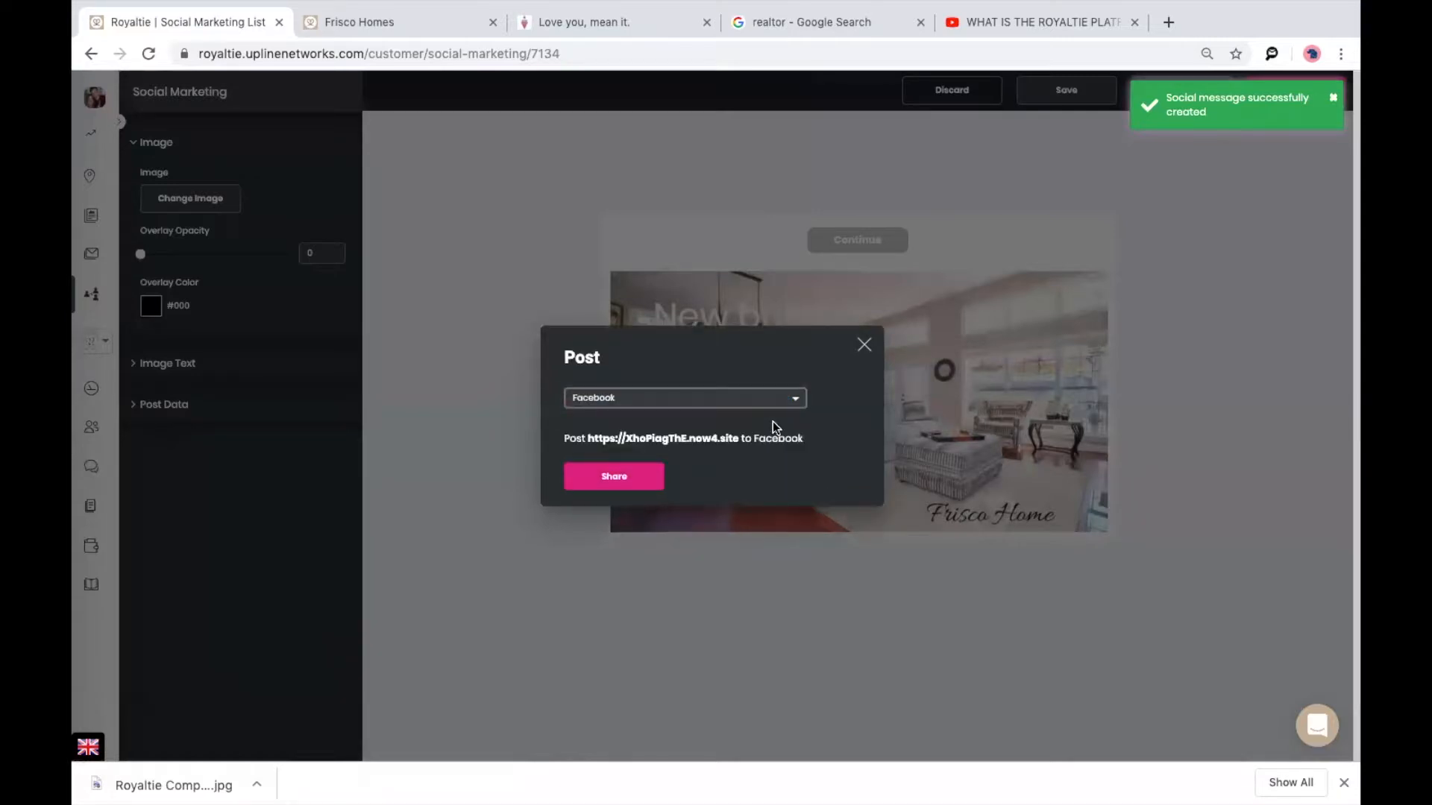
left_click(604, 481)
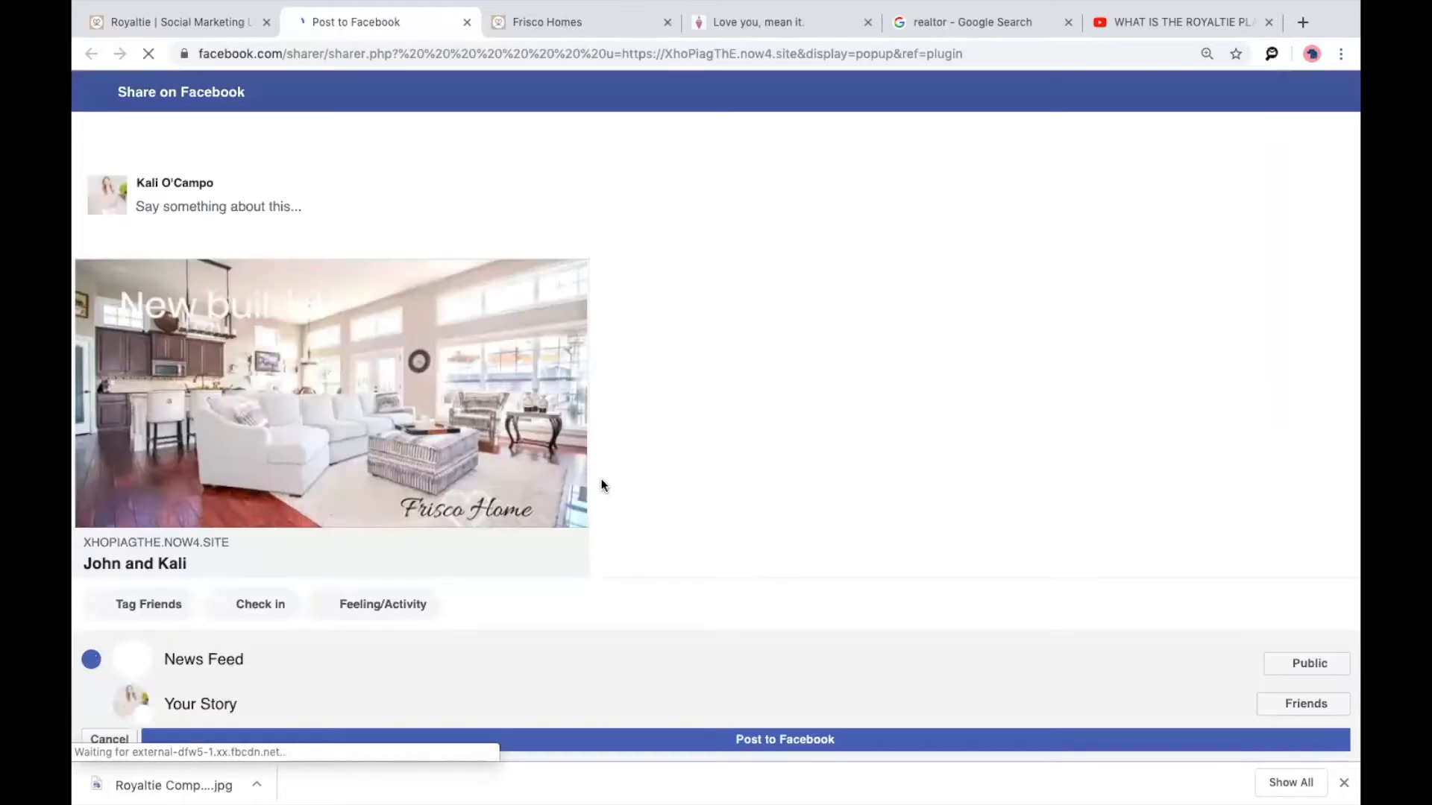
Write the caption 'Check out my new builds in Frisco!' on the shared post.
left_click(285, 216)
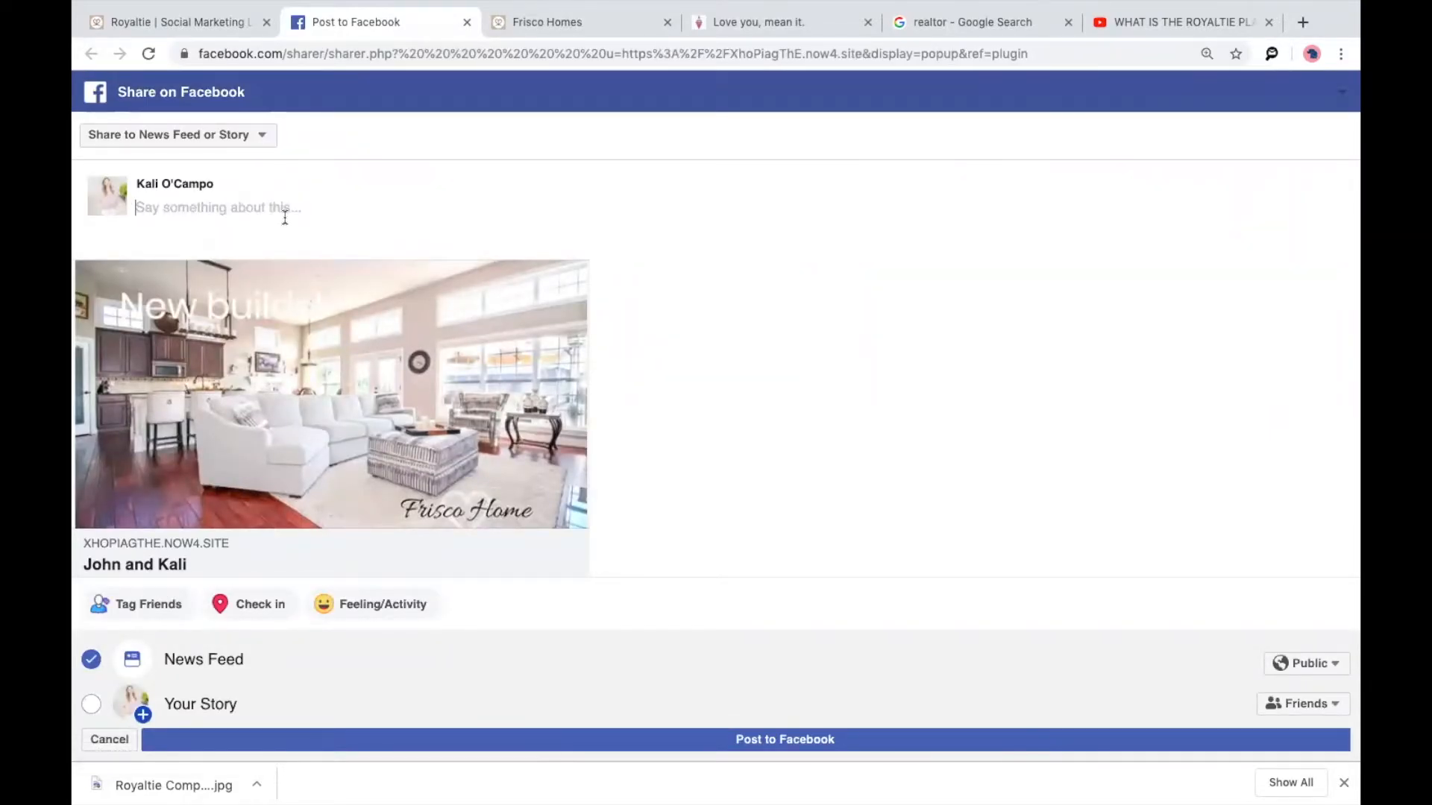
type("Check out my new builds in Frsico")
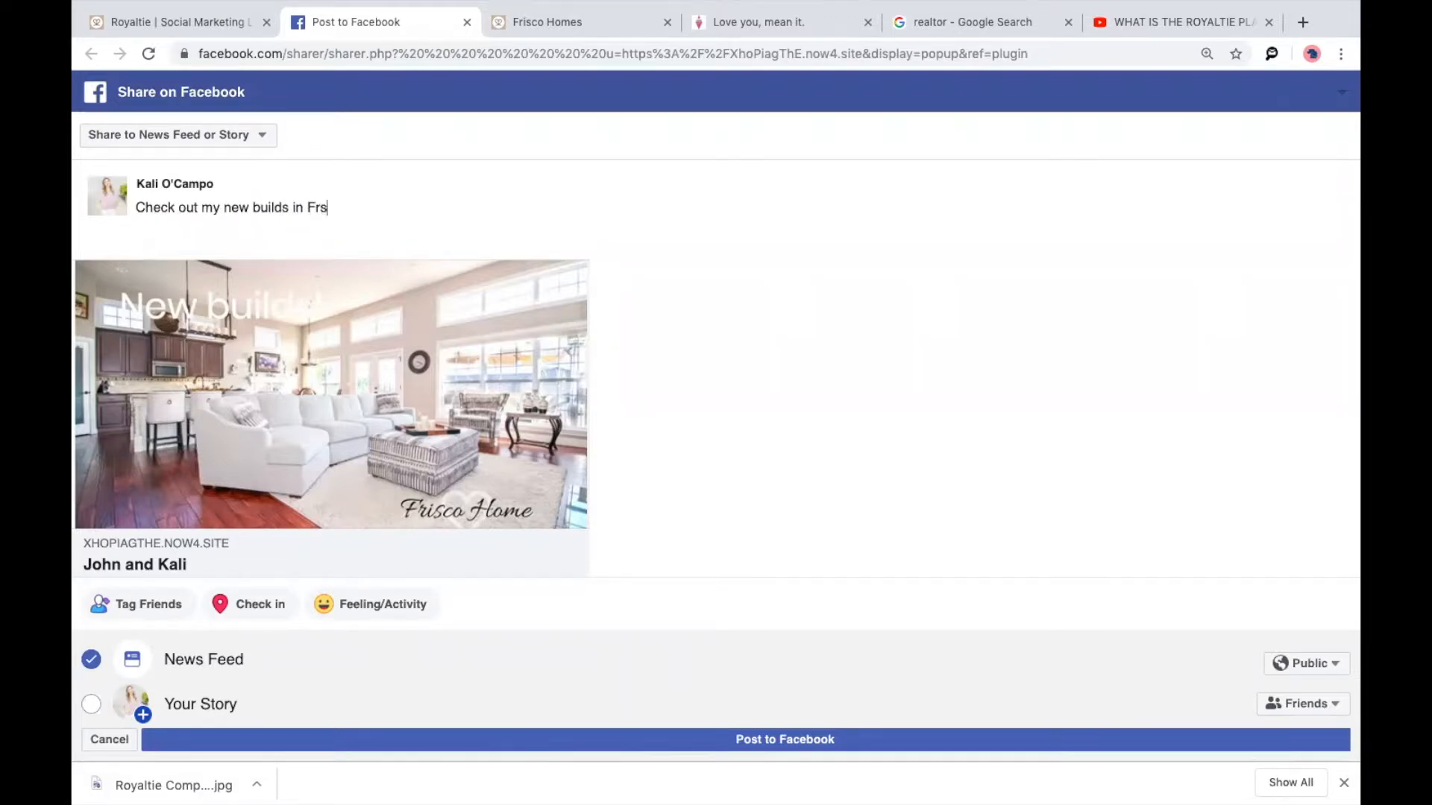
key("BackSpace")
key("BackSpace")
key("BackSpace")
key("BackSpace")
type("isco!")
Include Your Story in the share, then close the share page, confirming Leave.
scroll(347, 314, "down", 1)
left_click(91, 703)
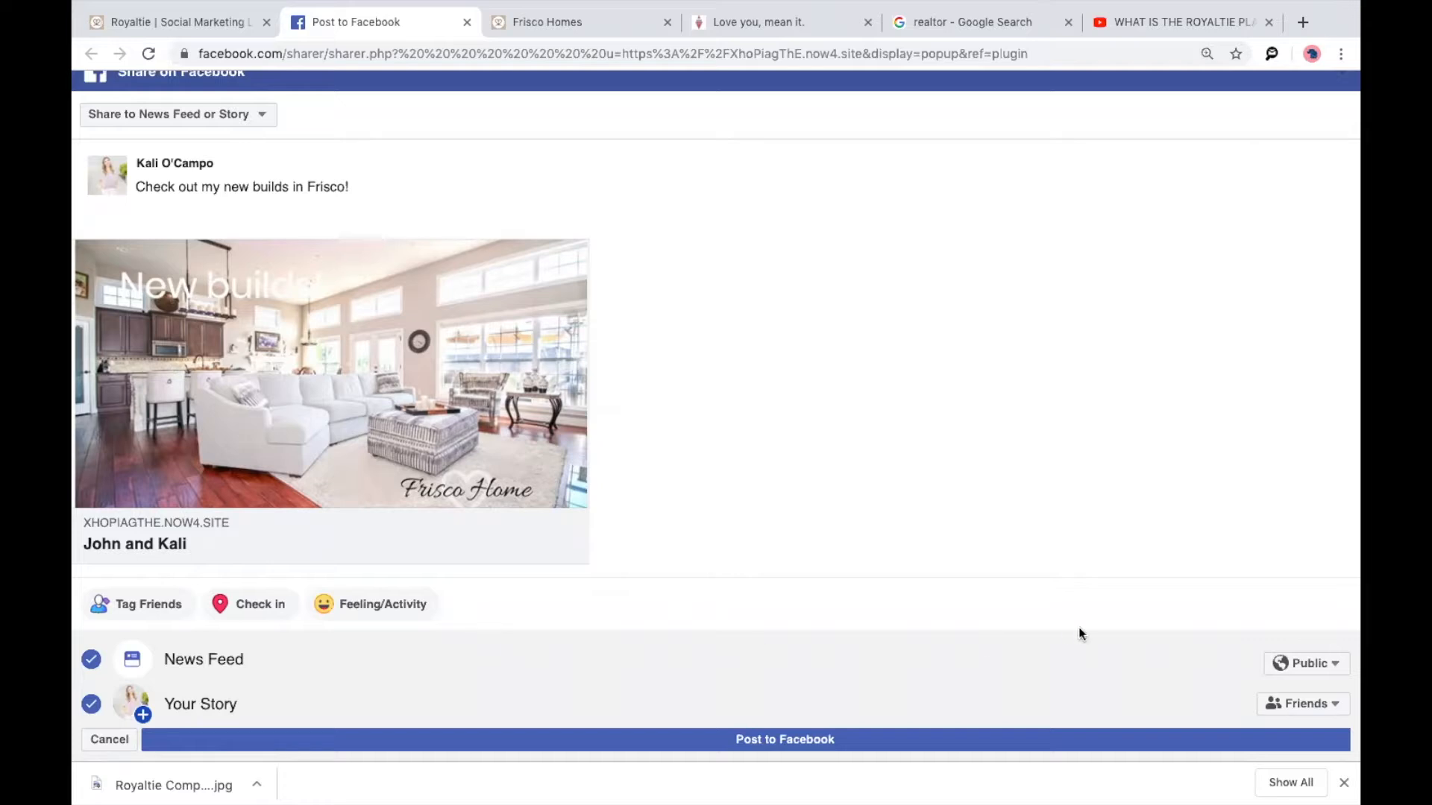
left_click(468, 23)
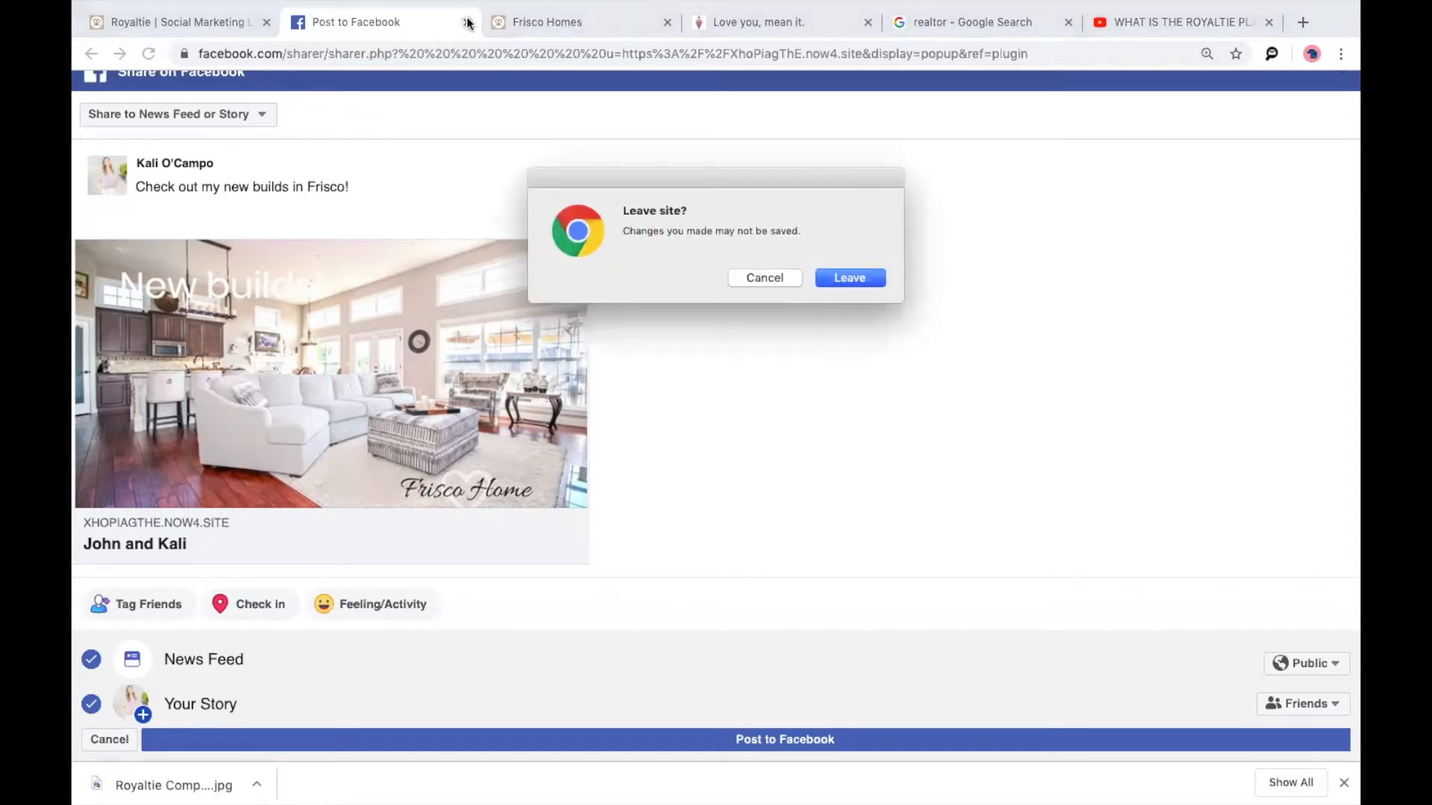
left_click(869, 282)
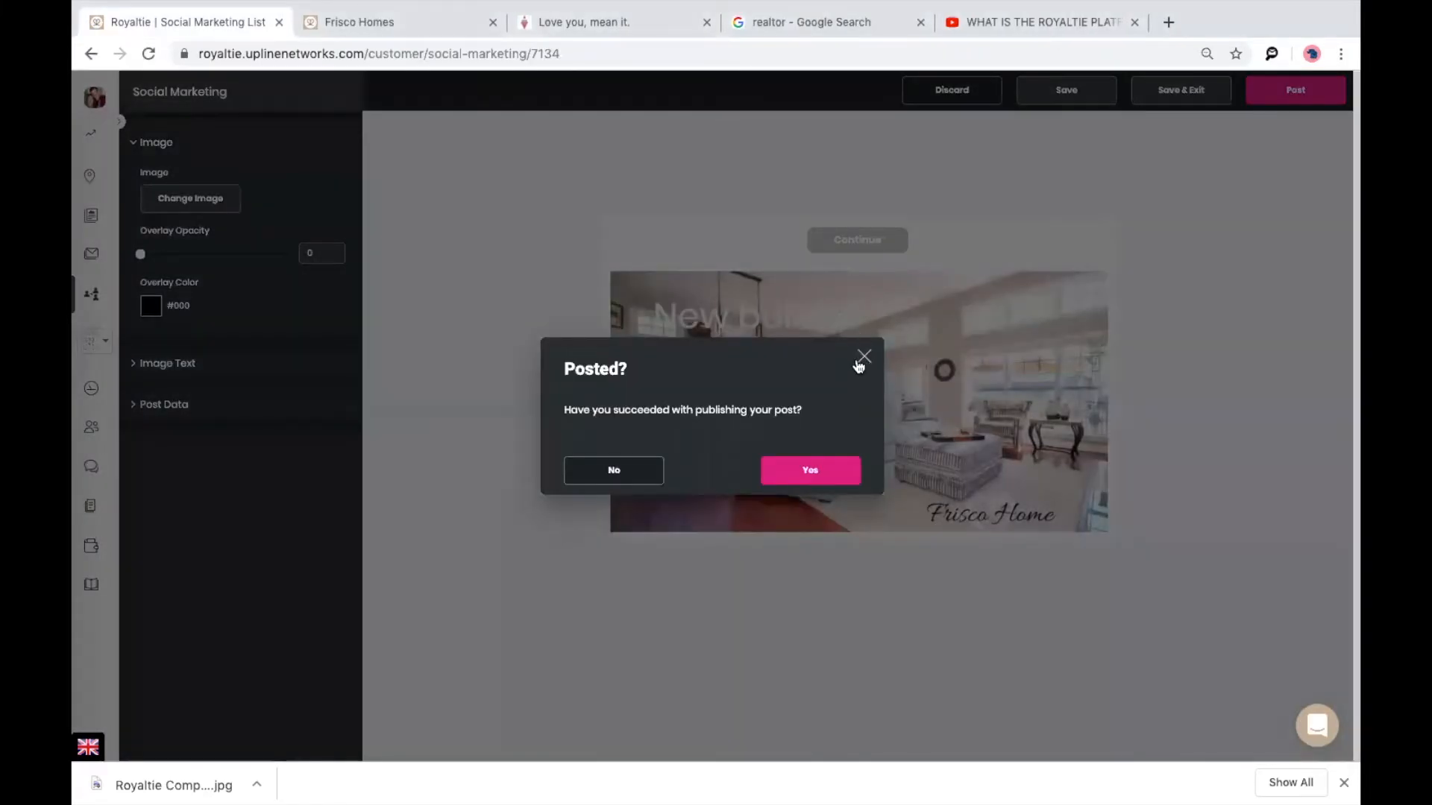
Close the Posted? confirmation, head to Contacts, and leave the post without saving.
left_click(864, 357)
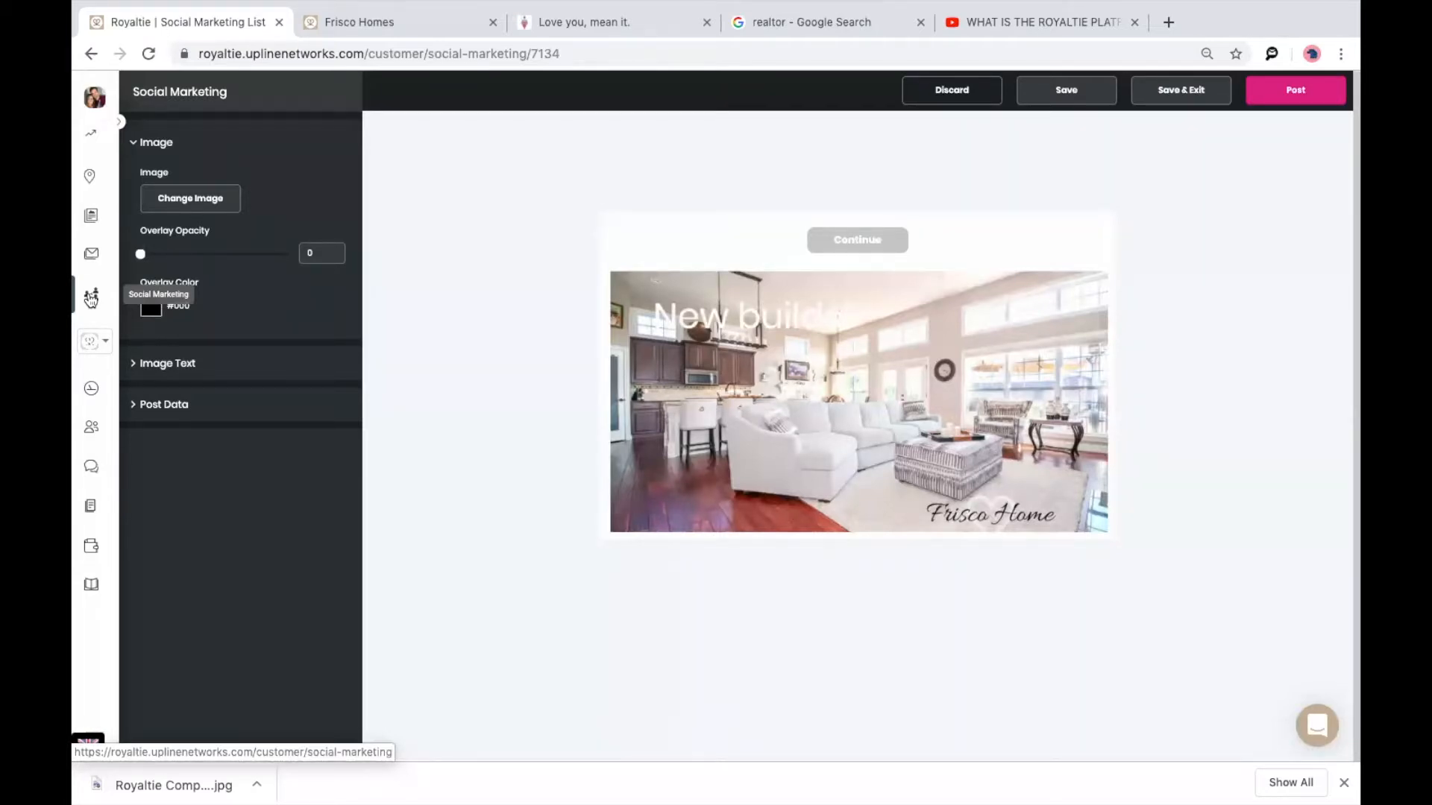
left_click(89, 435)
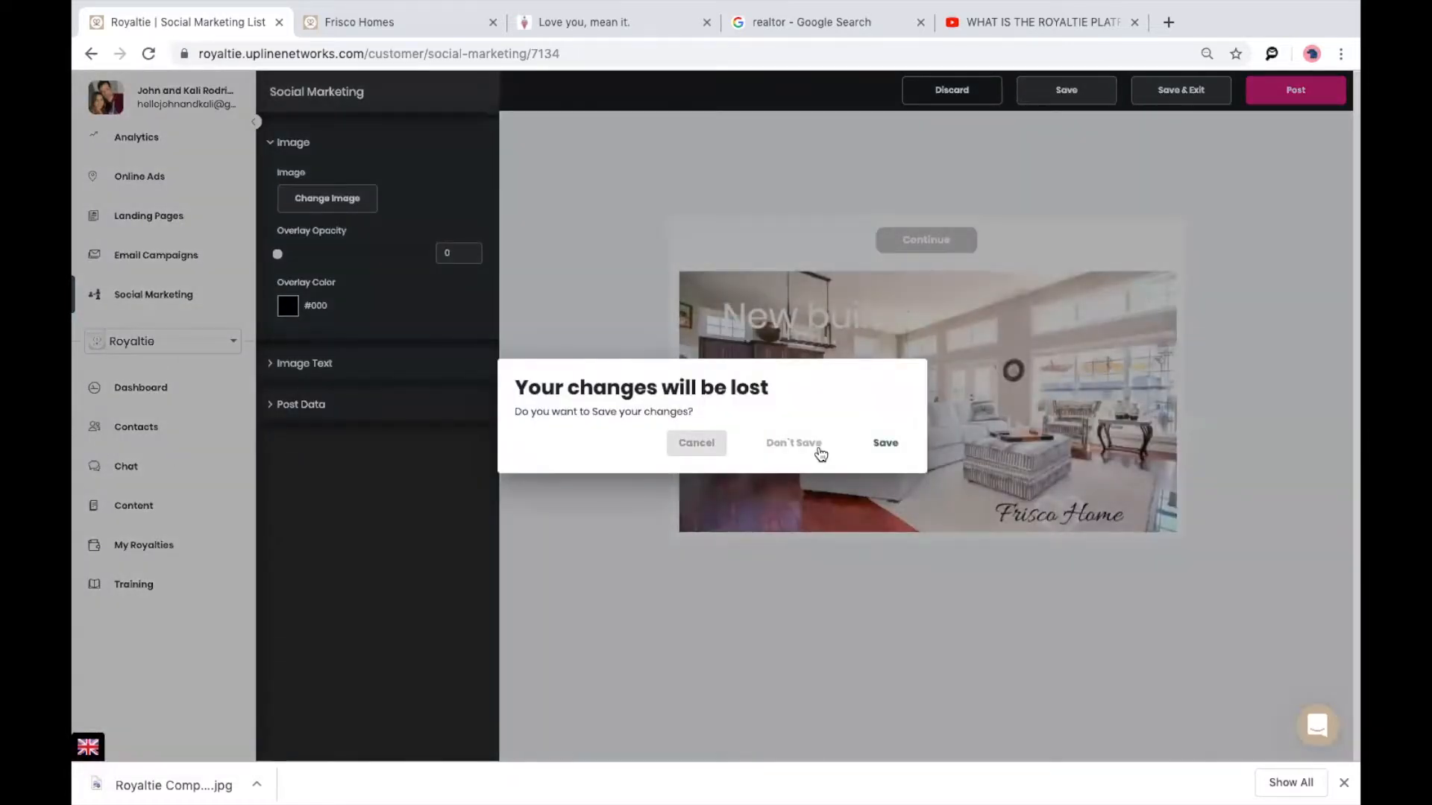
left_click(820, 452)
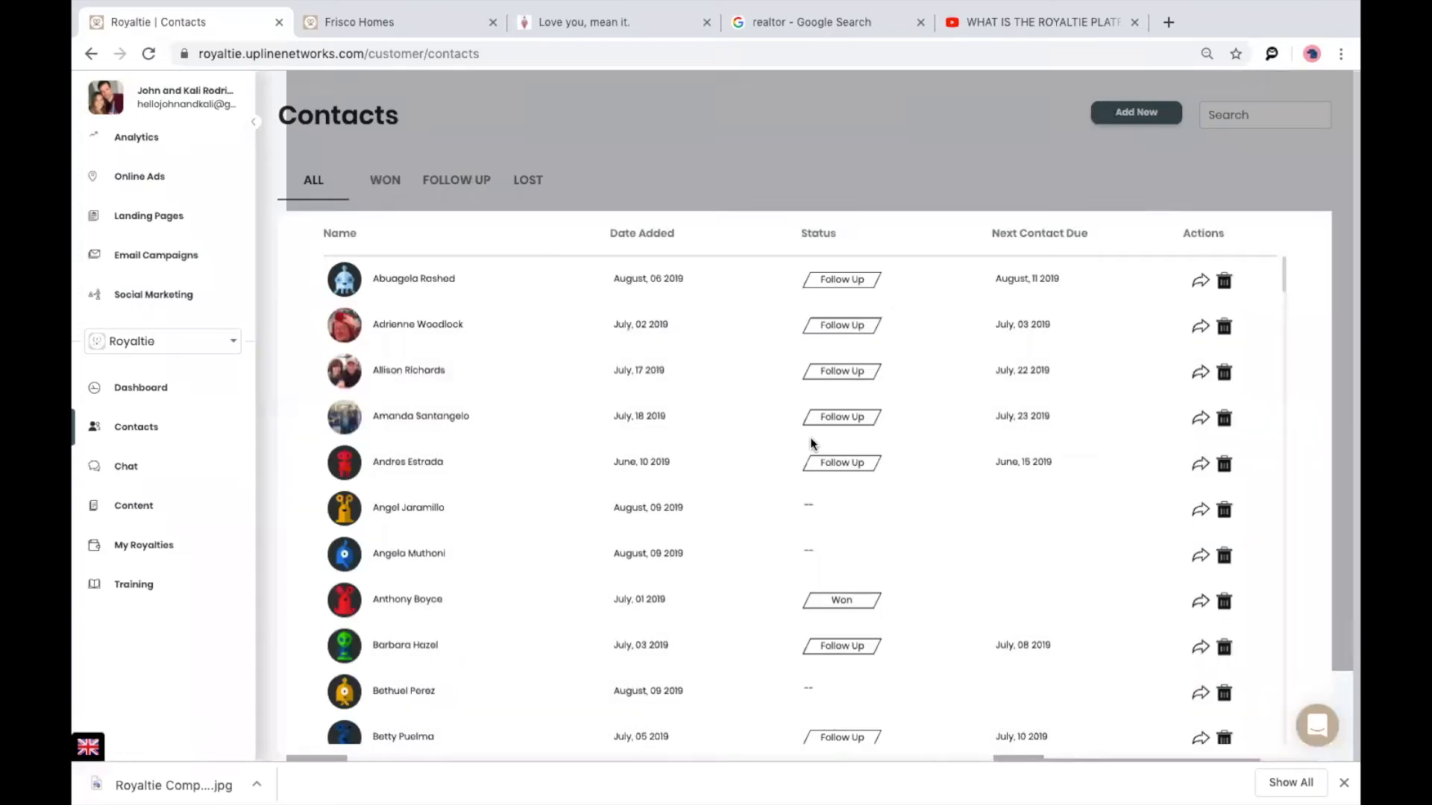
Scroll the Contacts list, view one contact's details, and return to the list.
scroll(757, 428, "down", 3)
scroll(756, 430, "down", 5)
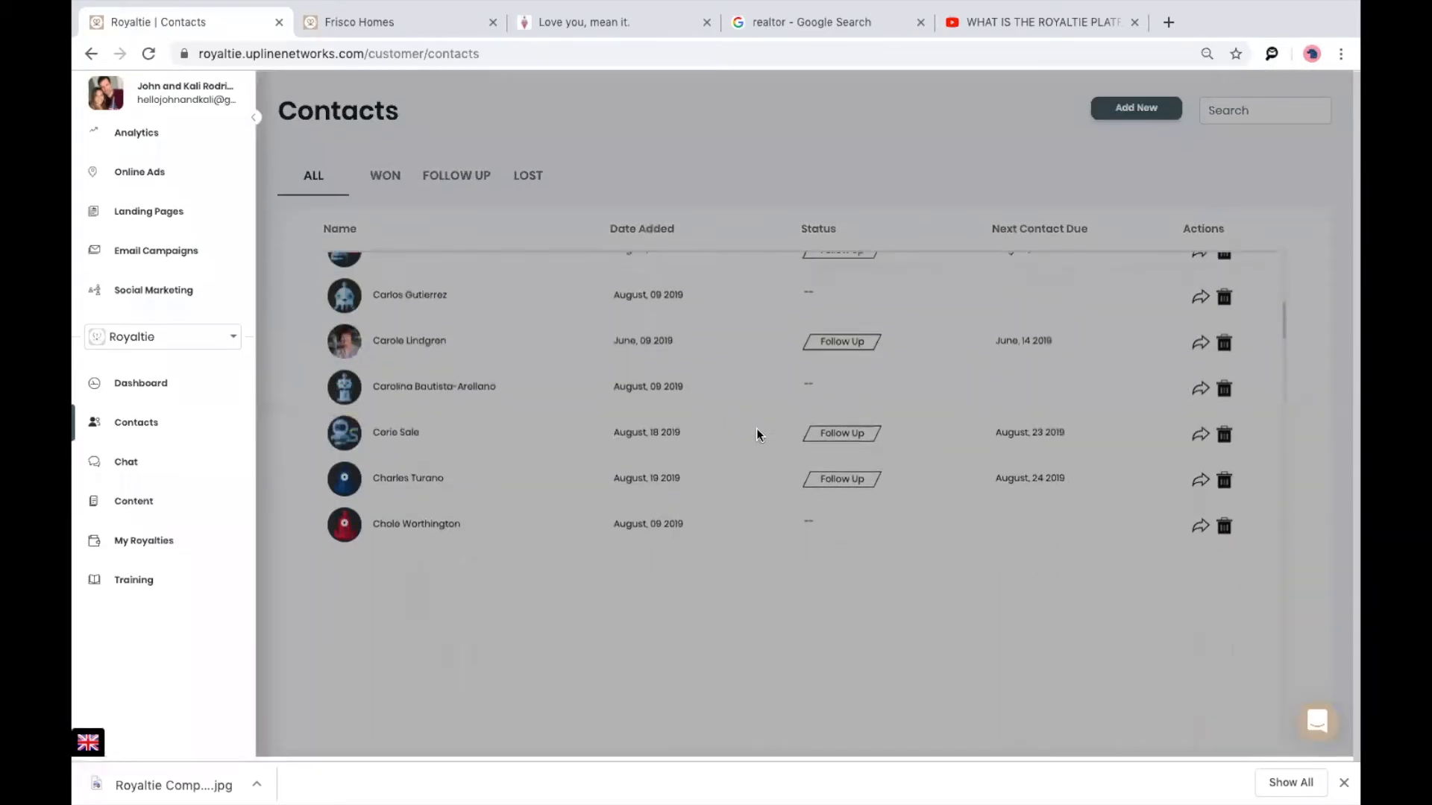
scroll(756, 428, "down", 3)
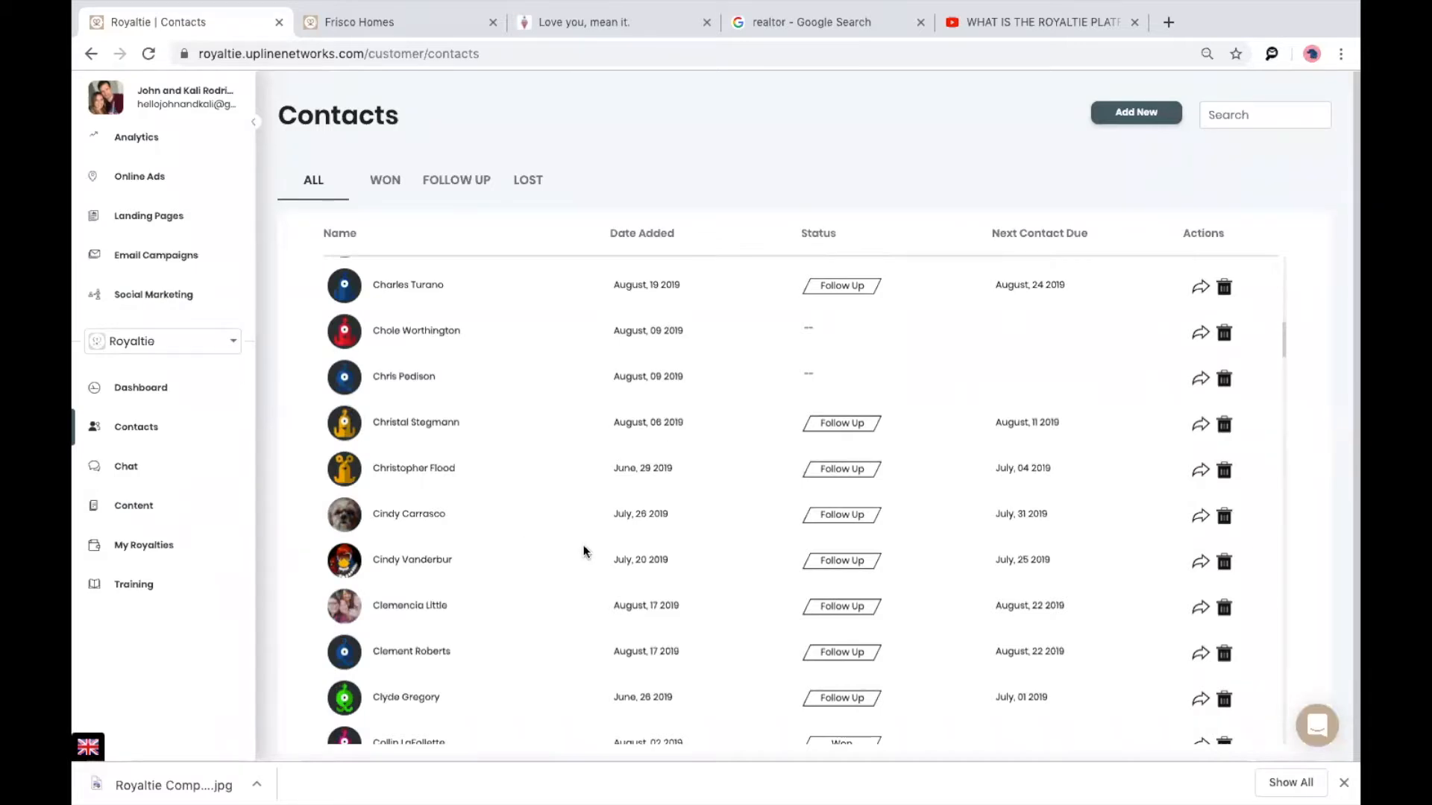
scroll(582, 548, "down", 3)
scroll(567, 519, "down", 8)
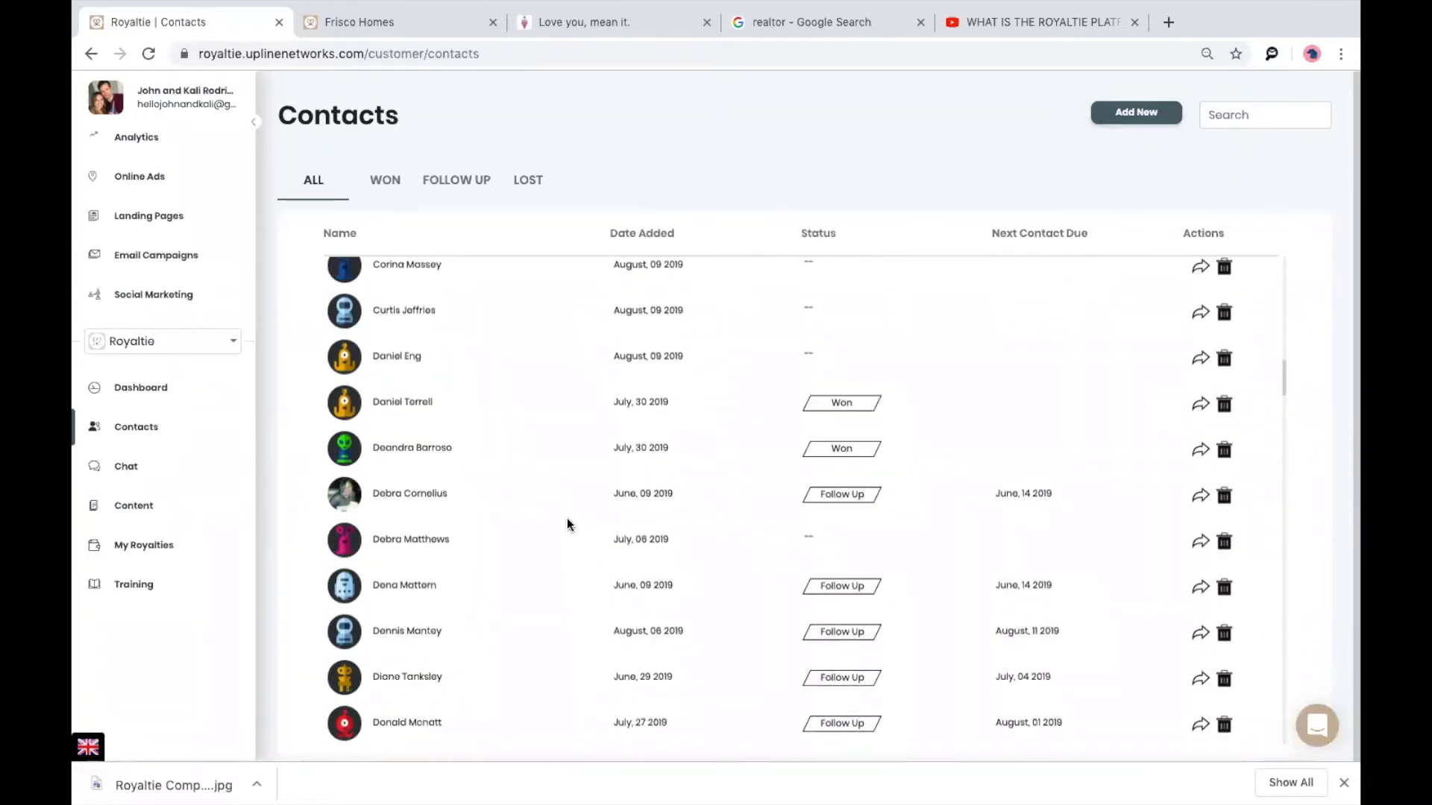
scroll(567, 518, "down", 3)
scroll(406, 581, "down", 1)
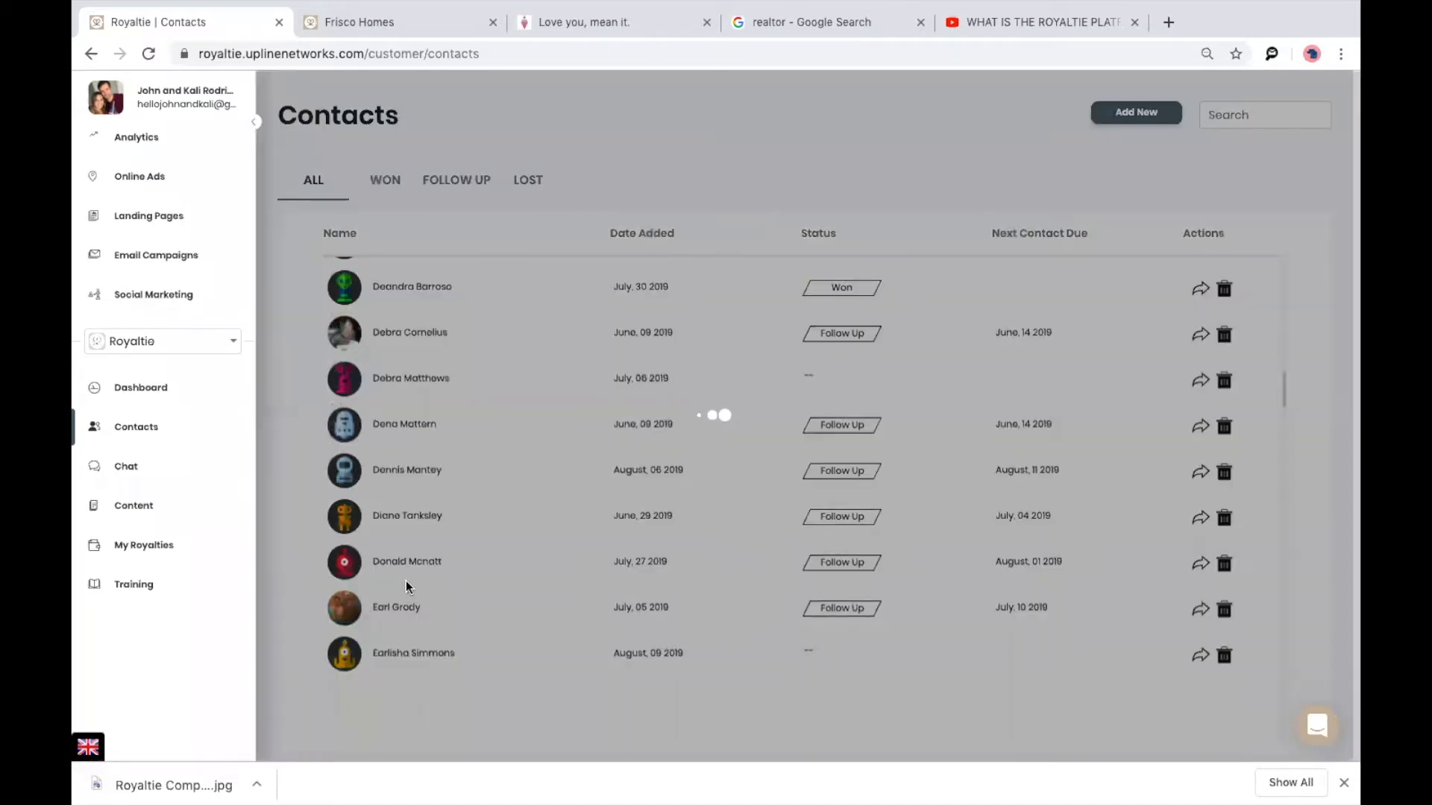
left_click(389, 611)
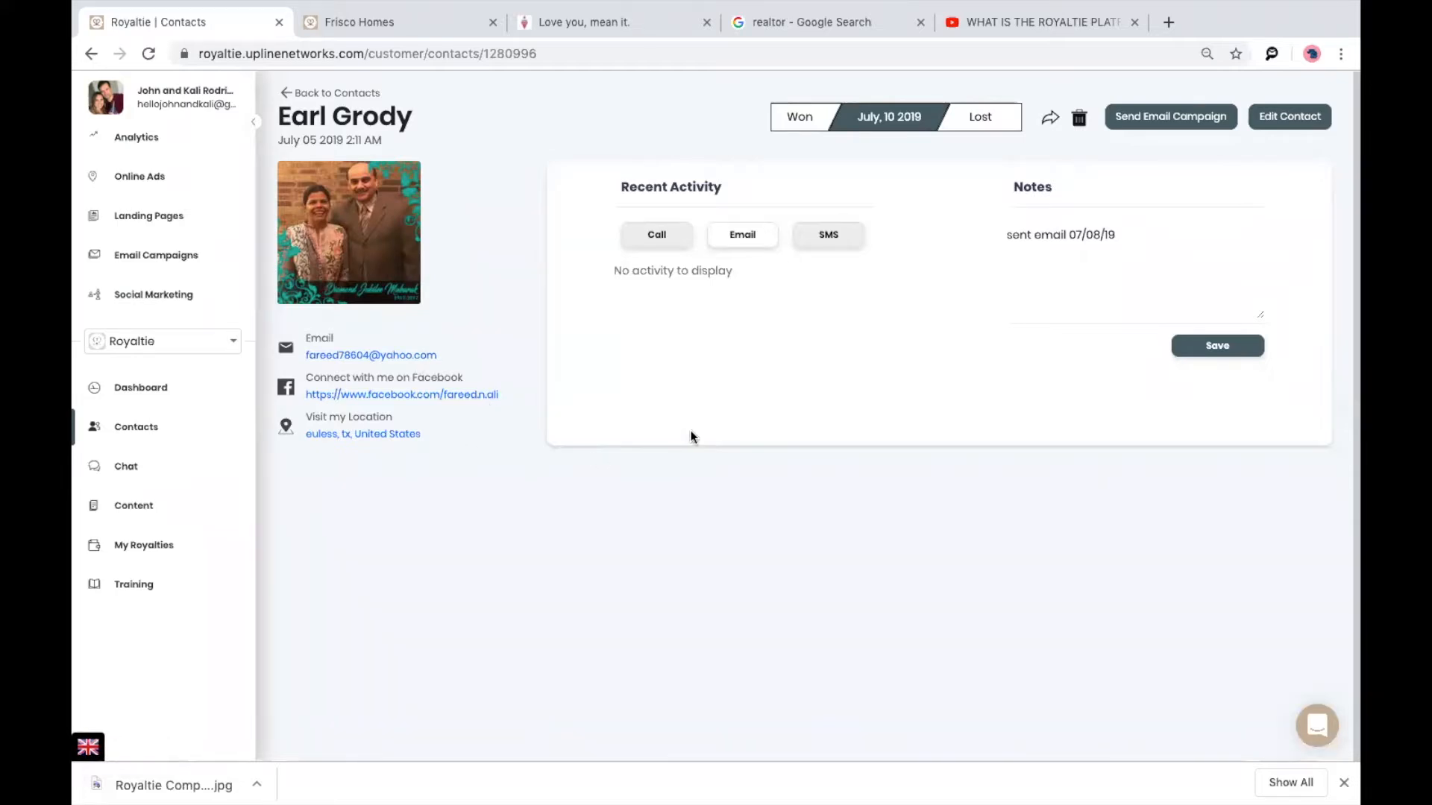
left_click(91, 54)
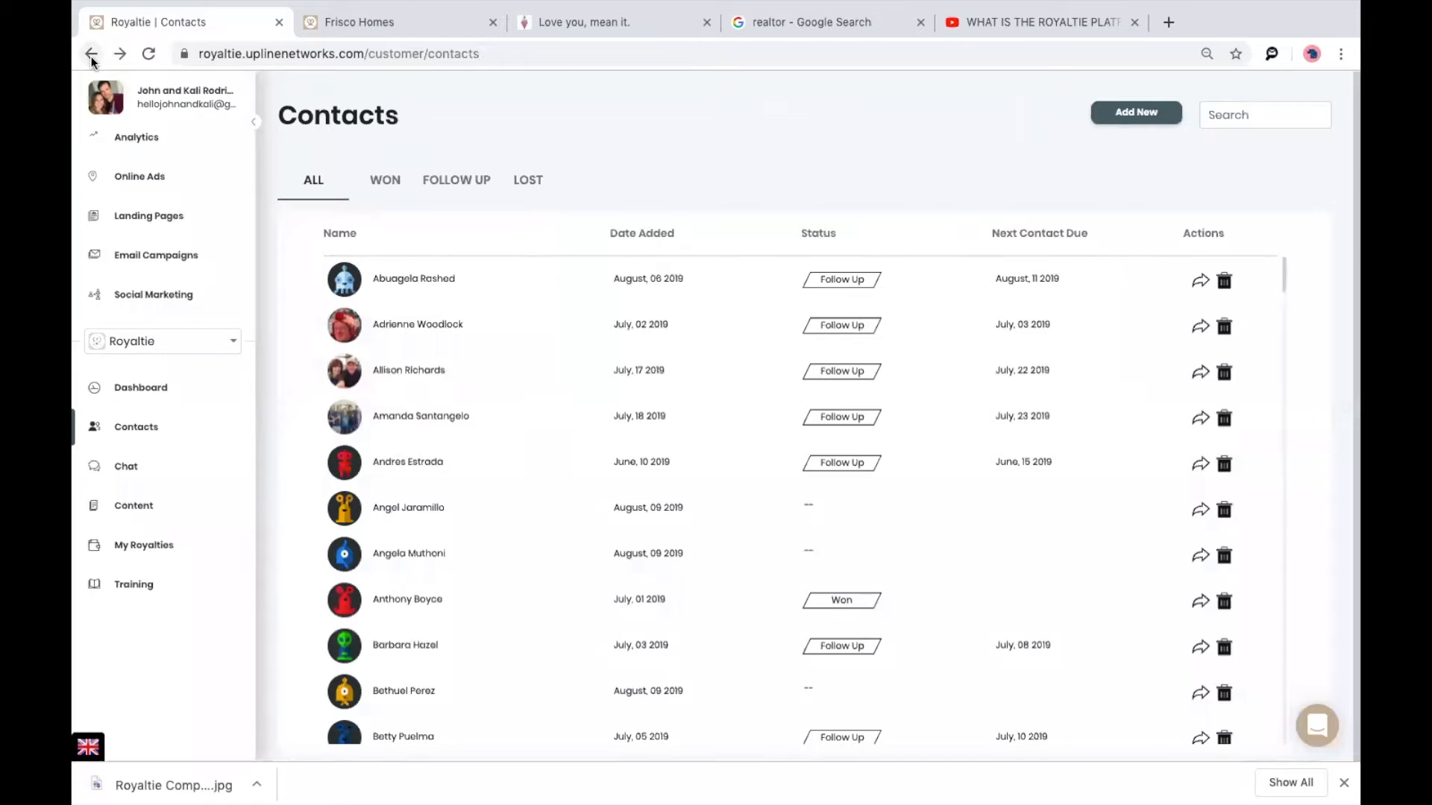
scroll(472, 458, "down", 10)
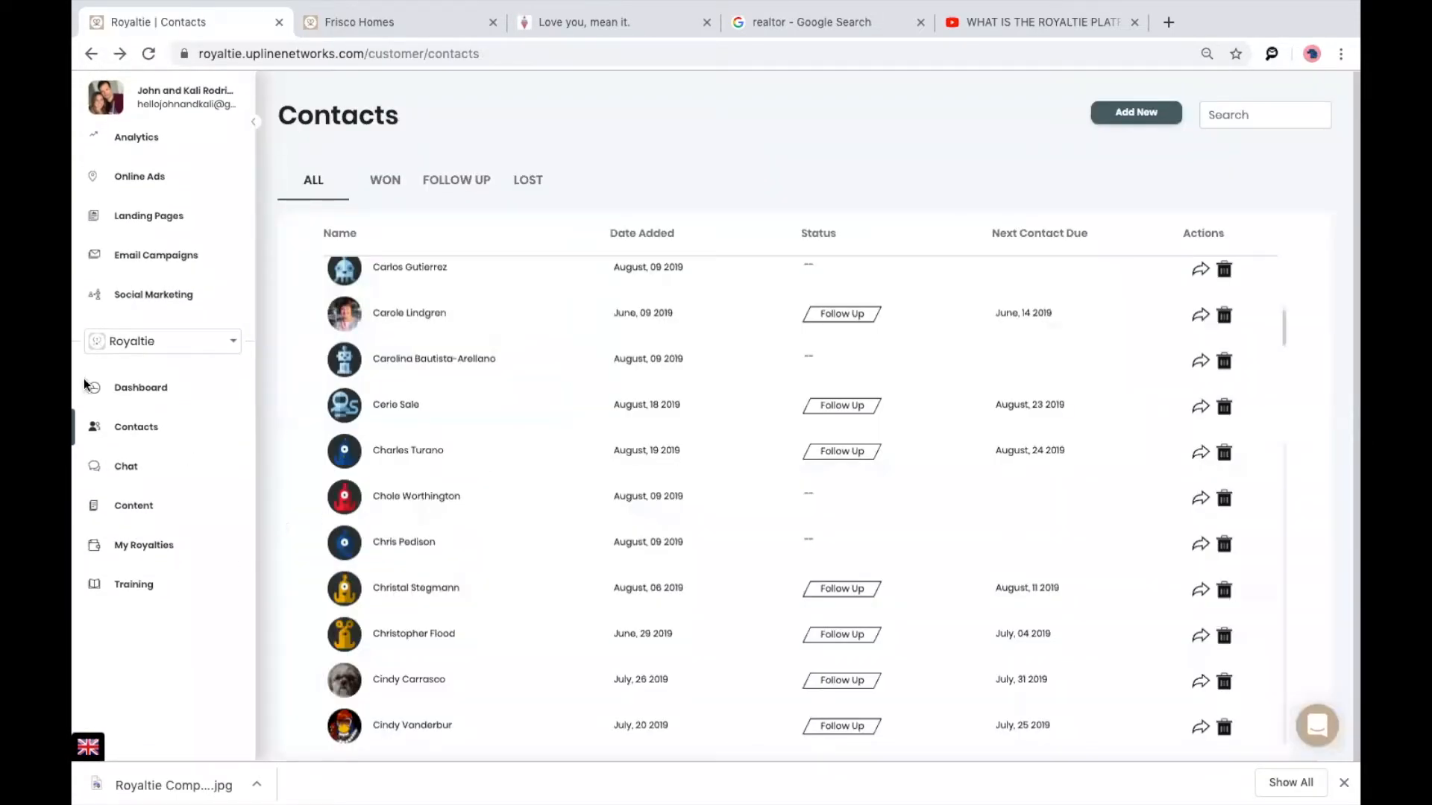
In Analytics, check click stats for Gem Junkies Live and Lymi Coffee landing pages.
left_click(134, 139)
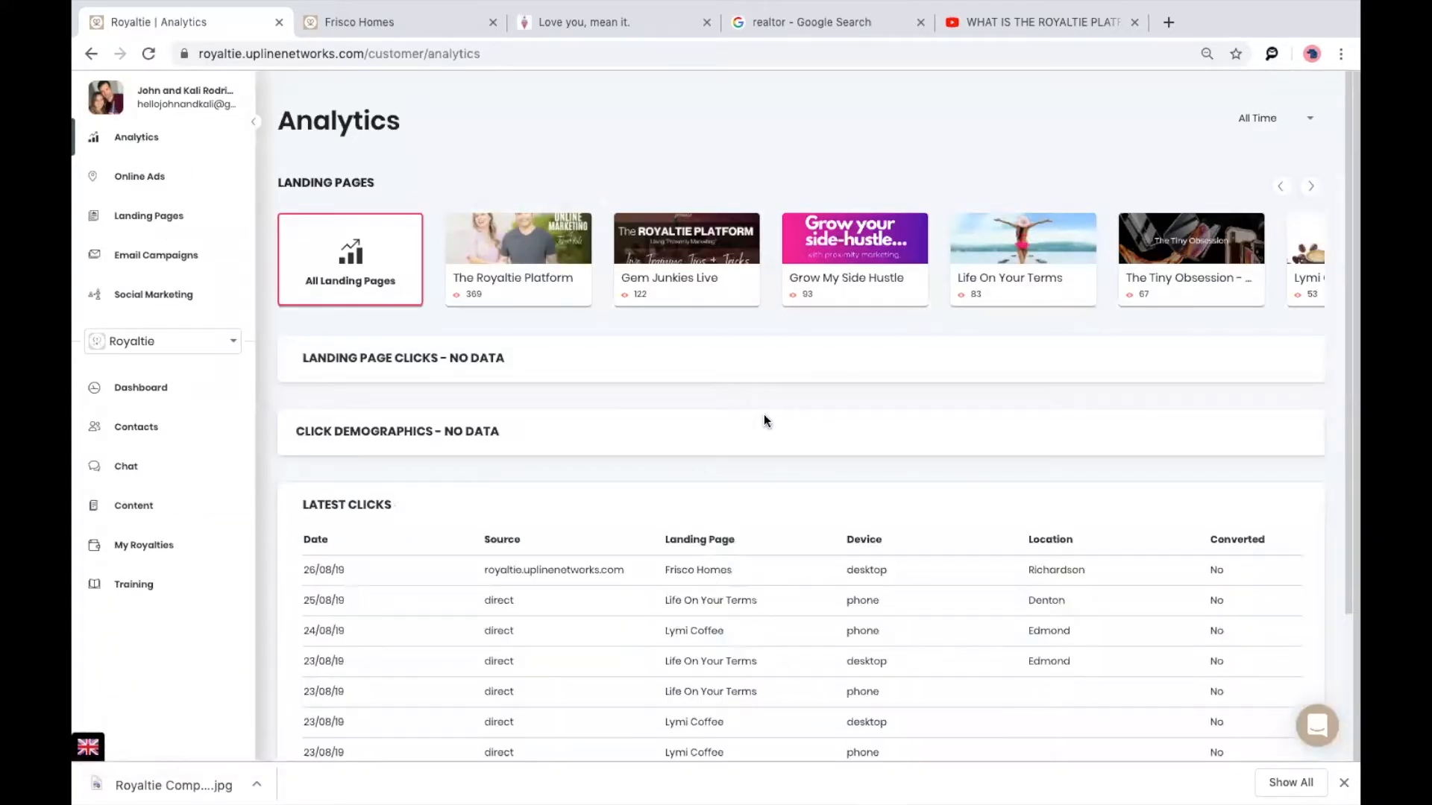
left_click(674, 293)
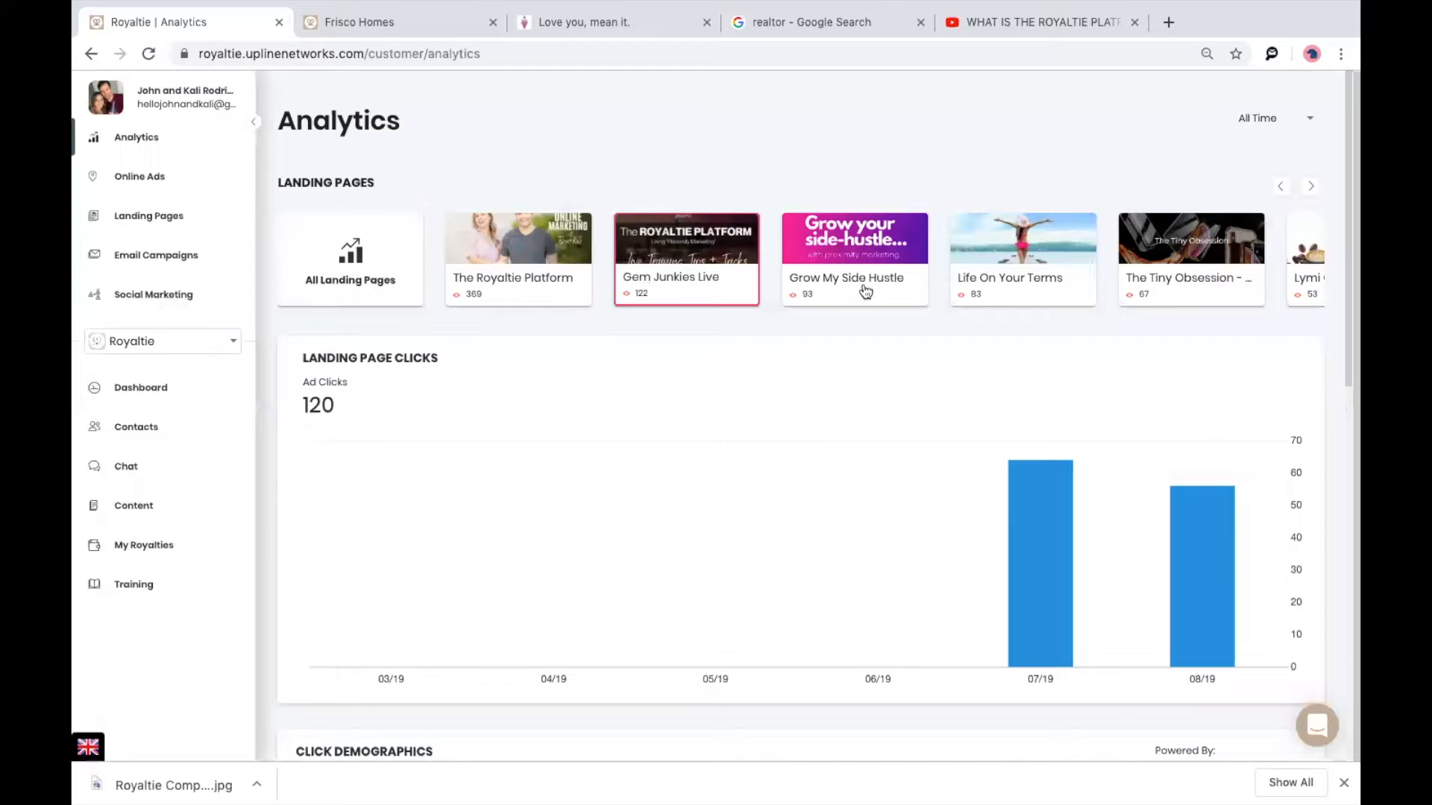
left_click(1311, 187)
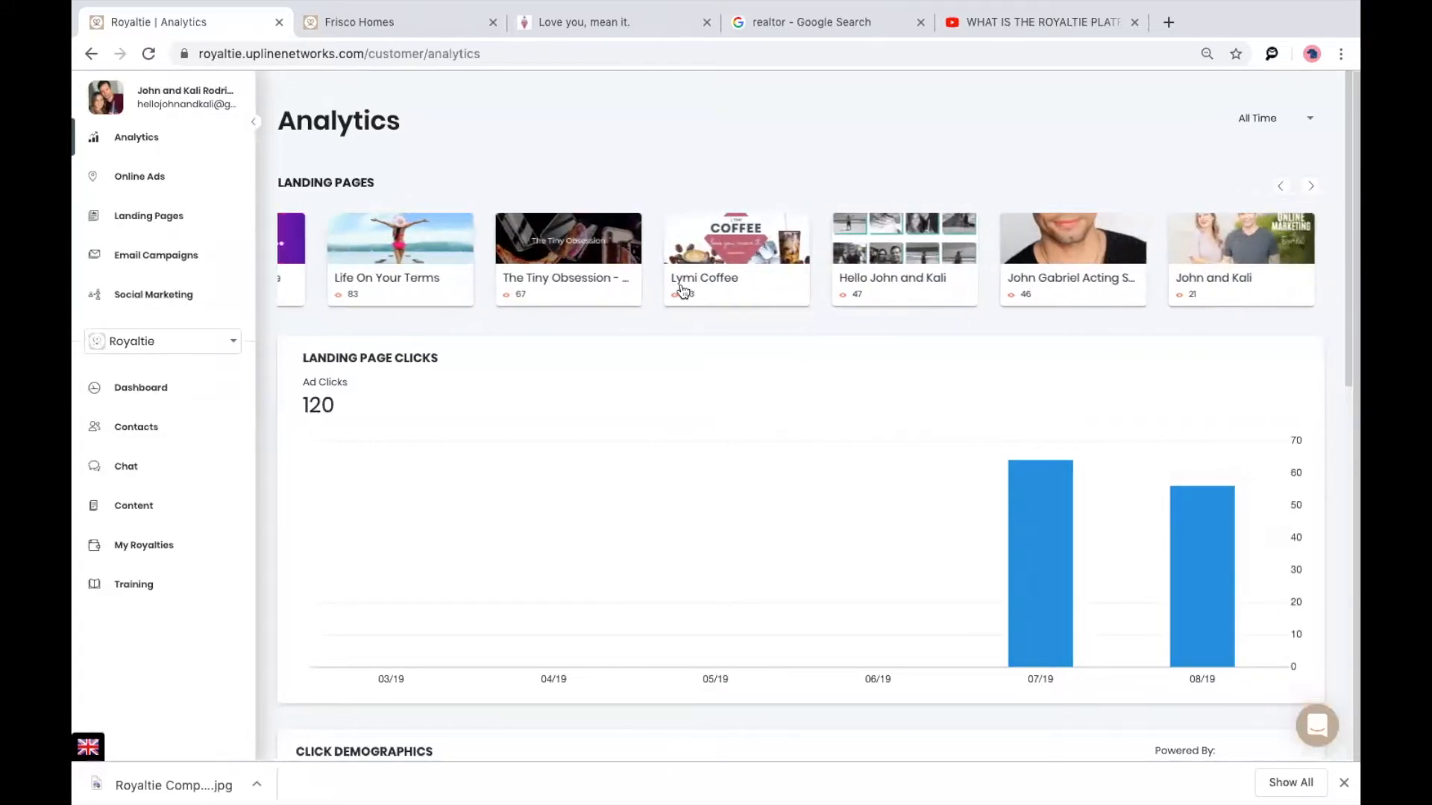
left_click(705, 278)
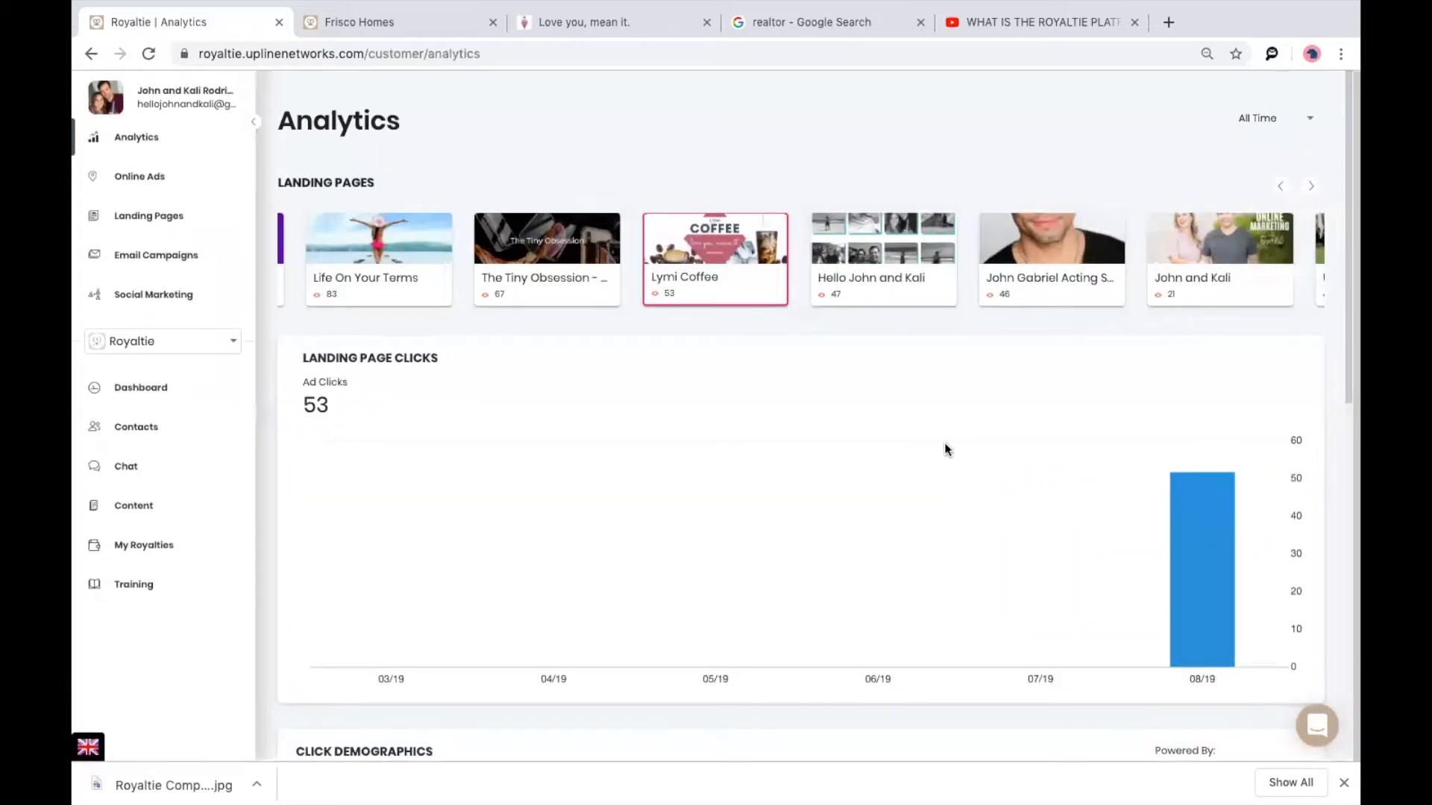
scroll(944, 446, "down", 8)
scroll(944, 449, "down", 2)
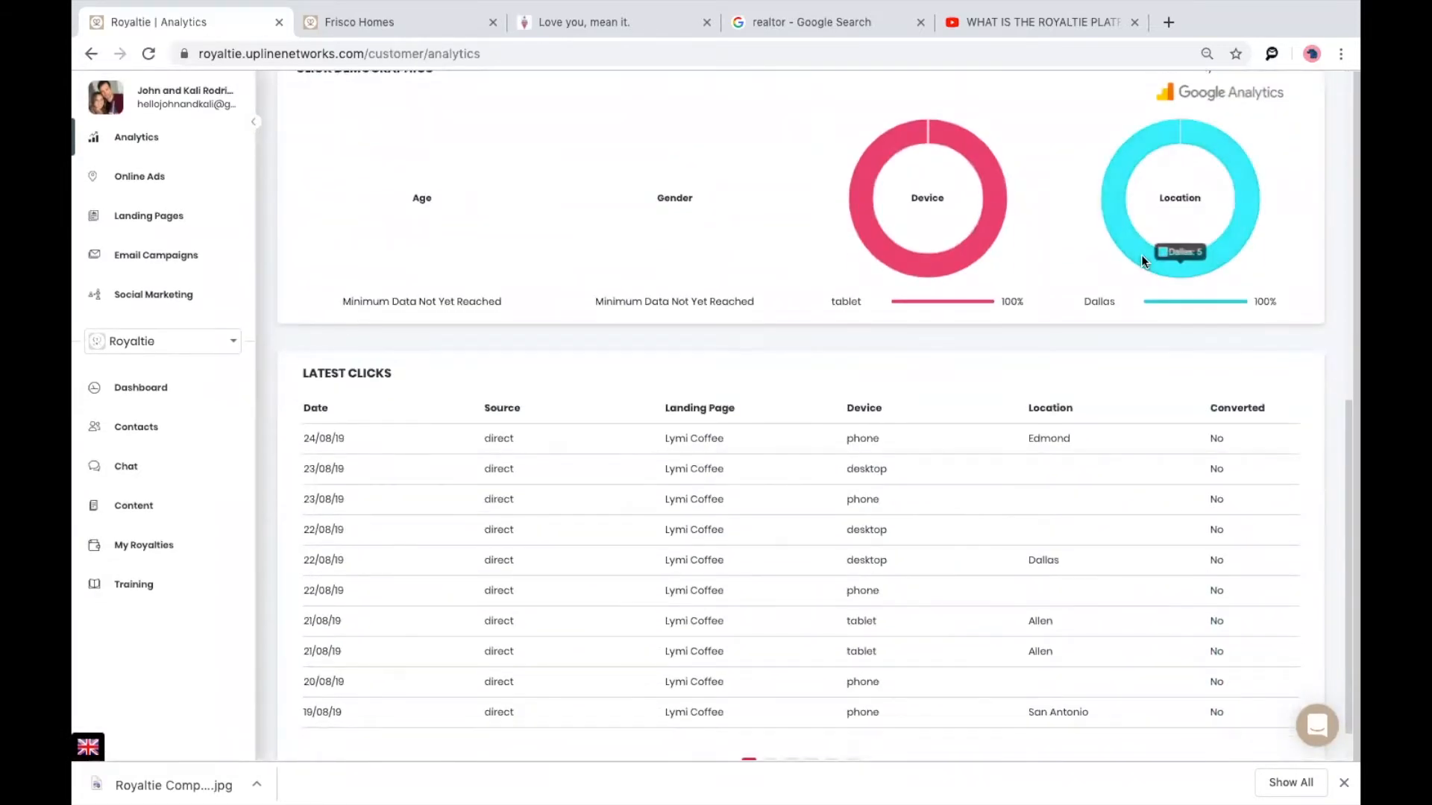
scroll(1141, 254, "up", 3)
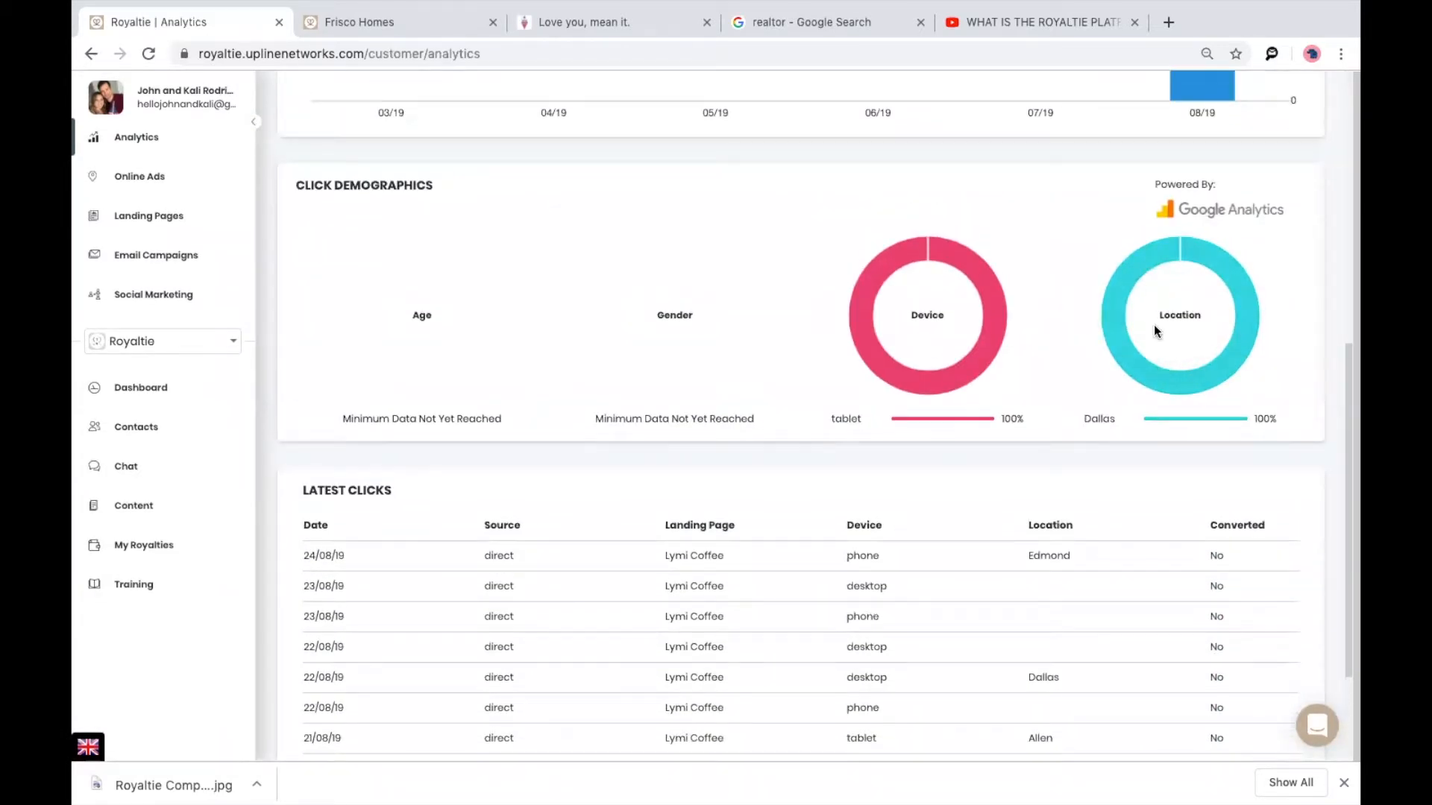
scroll(1153, 325, "down", 3)
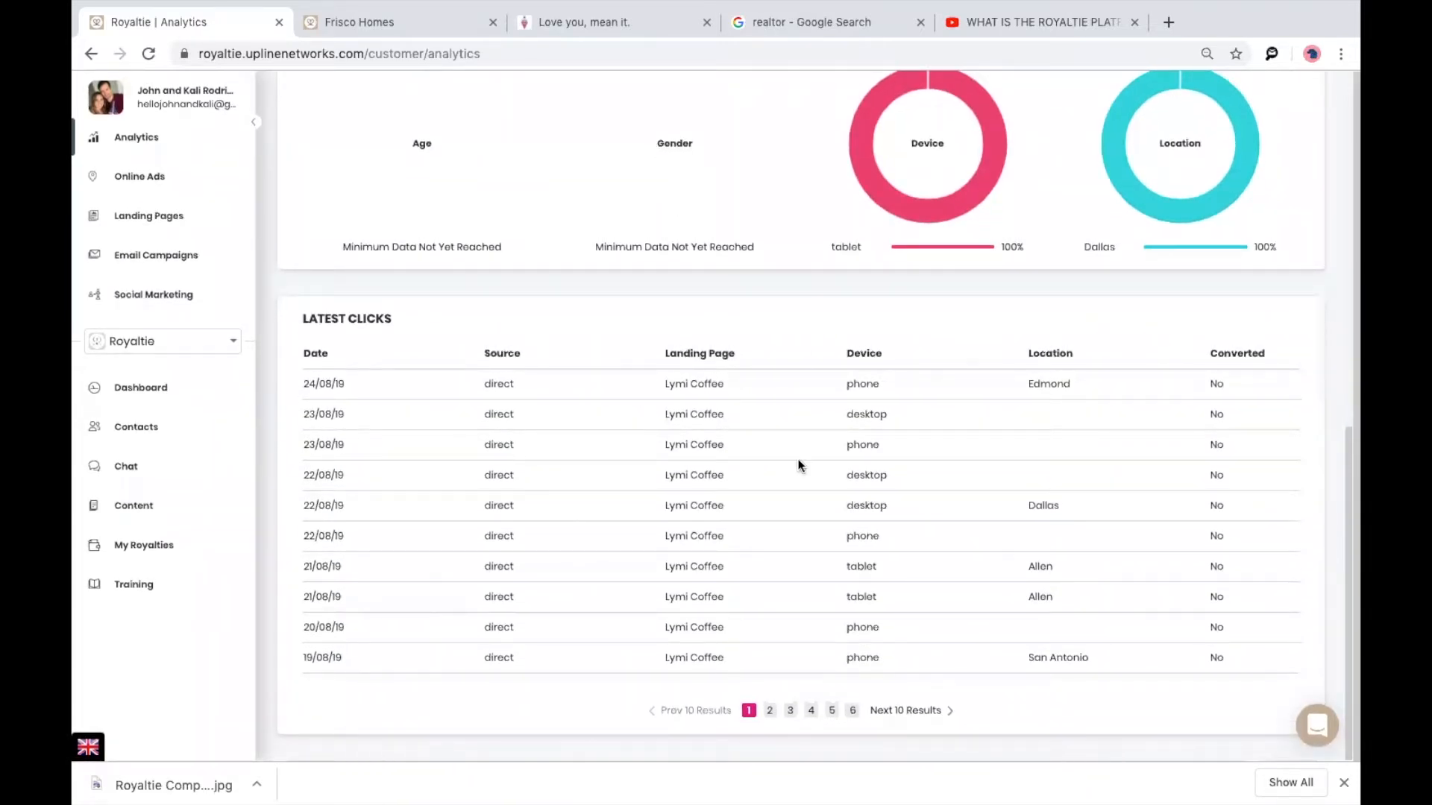
scroll(839, 568, "up", 6)
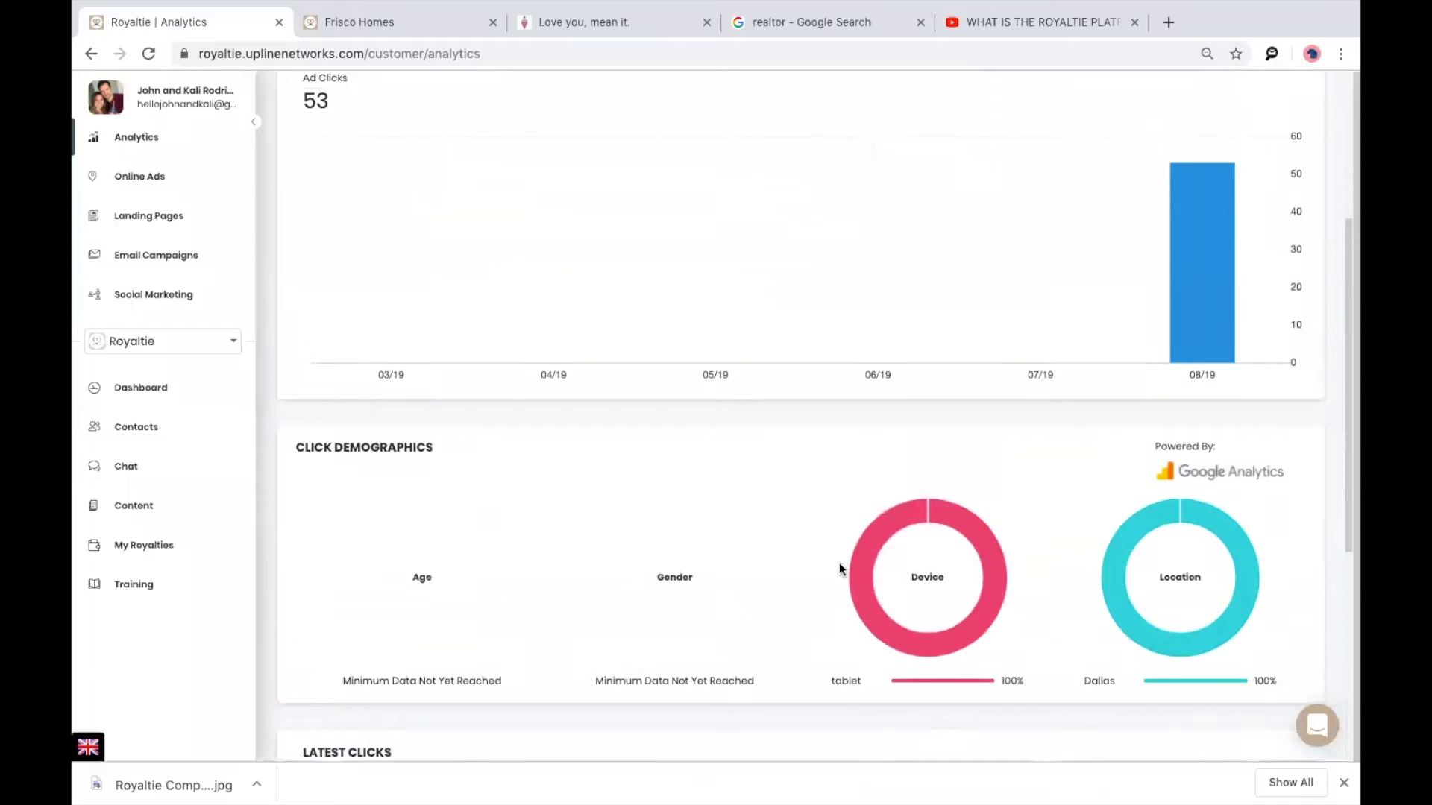
scroll(839, 562, "up", 4)
Check click stats for another landing page and Life On Your Terms.
left_click(541, 249)
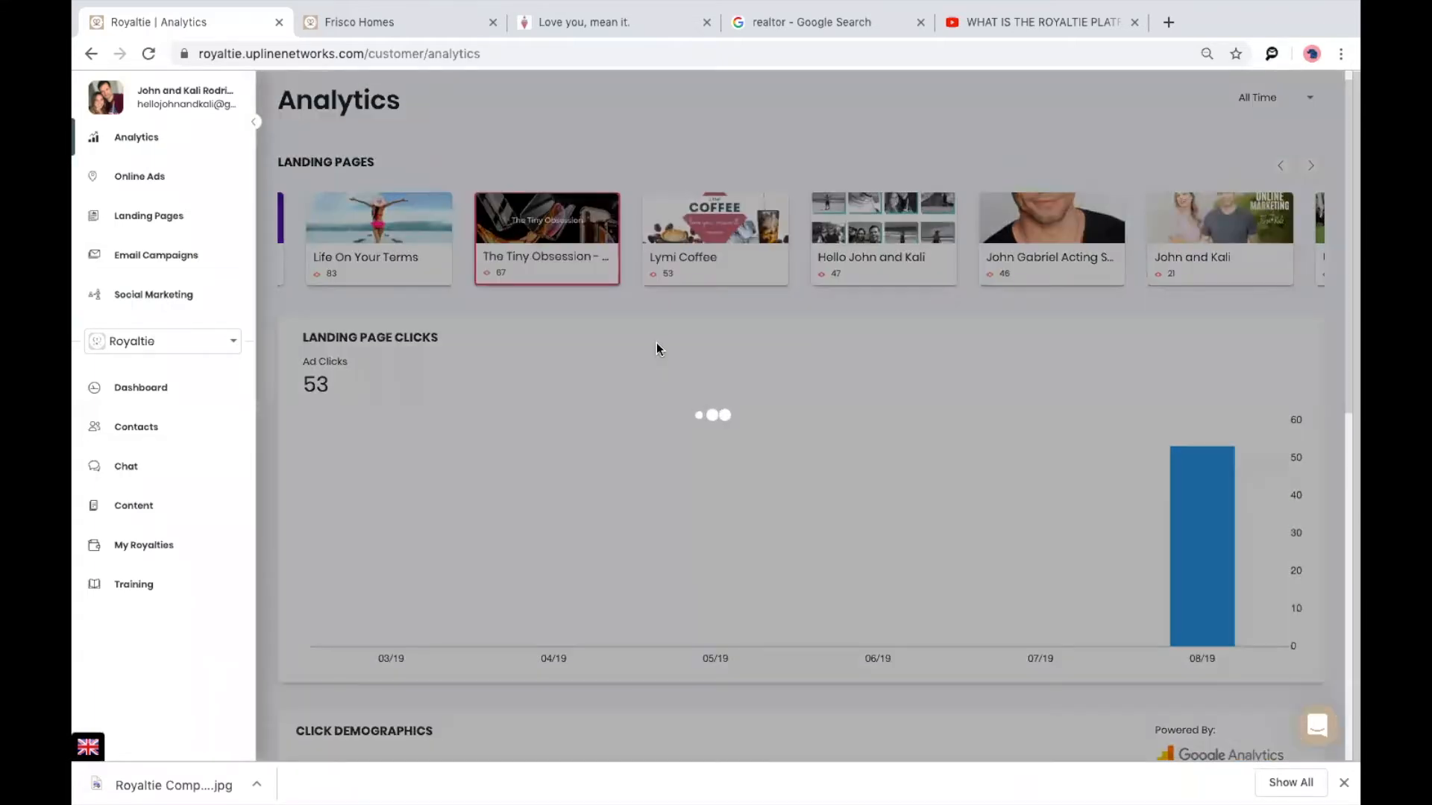
left_click(422, 274)
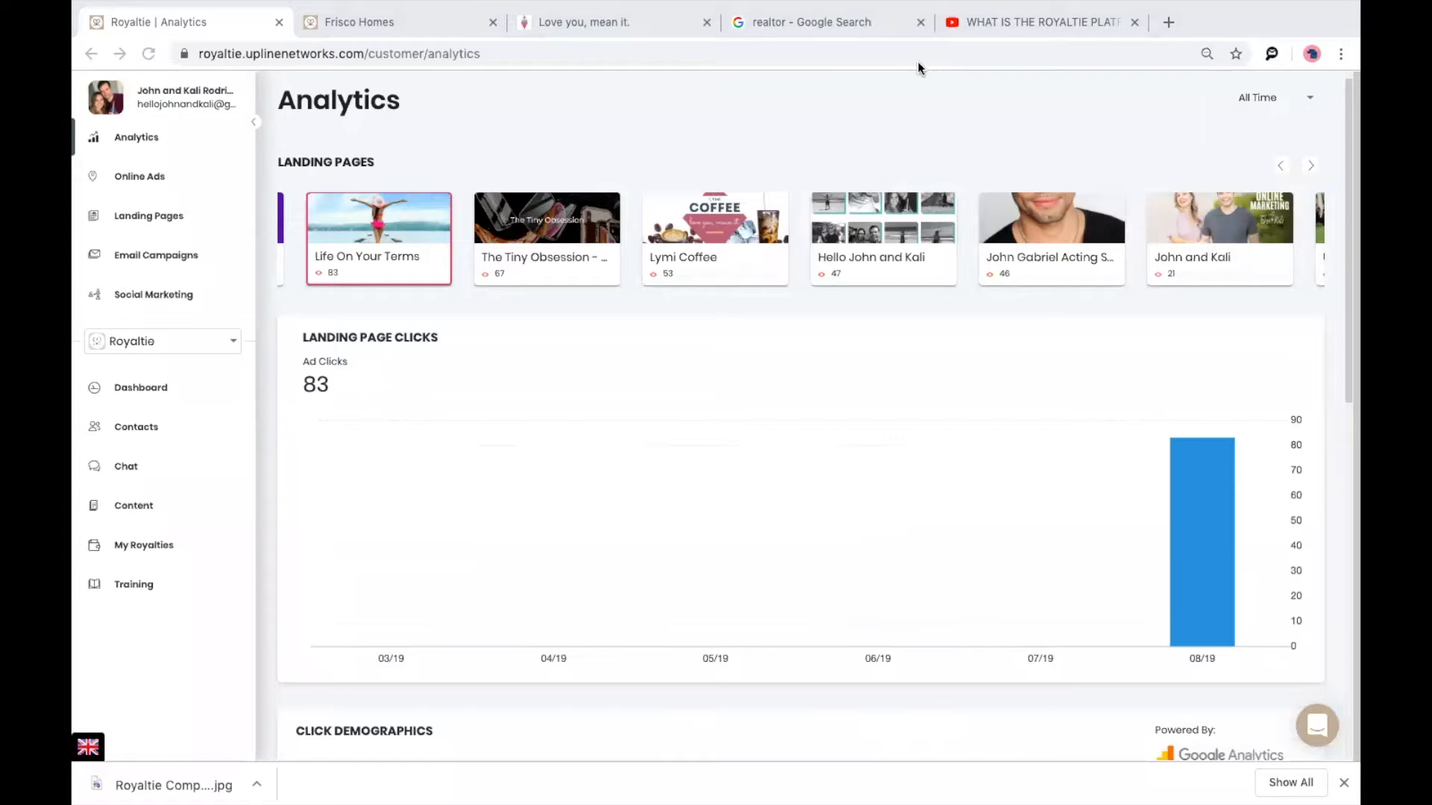
left_click(130, 176)
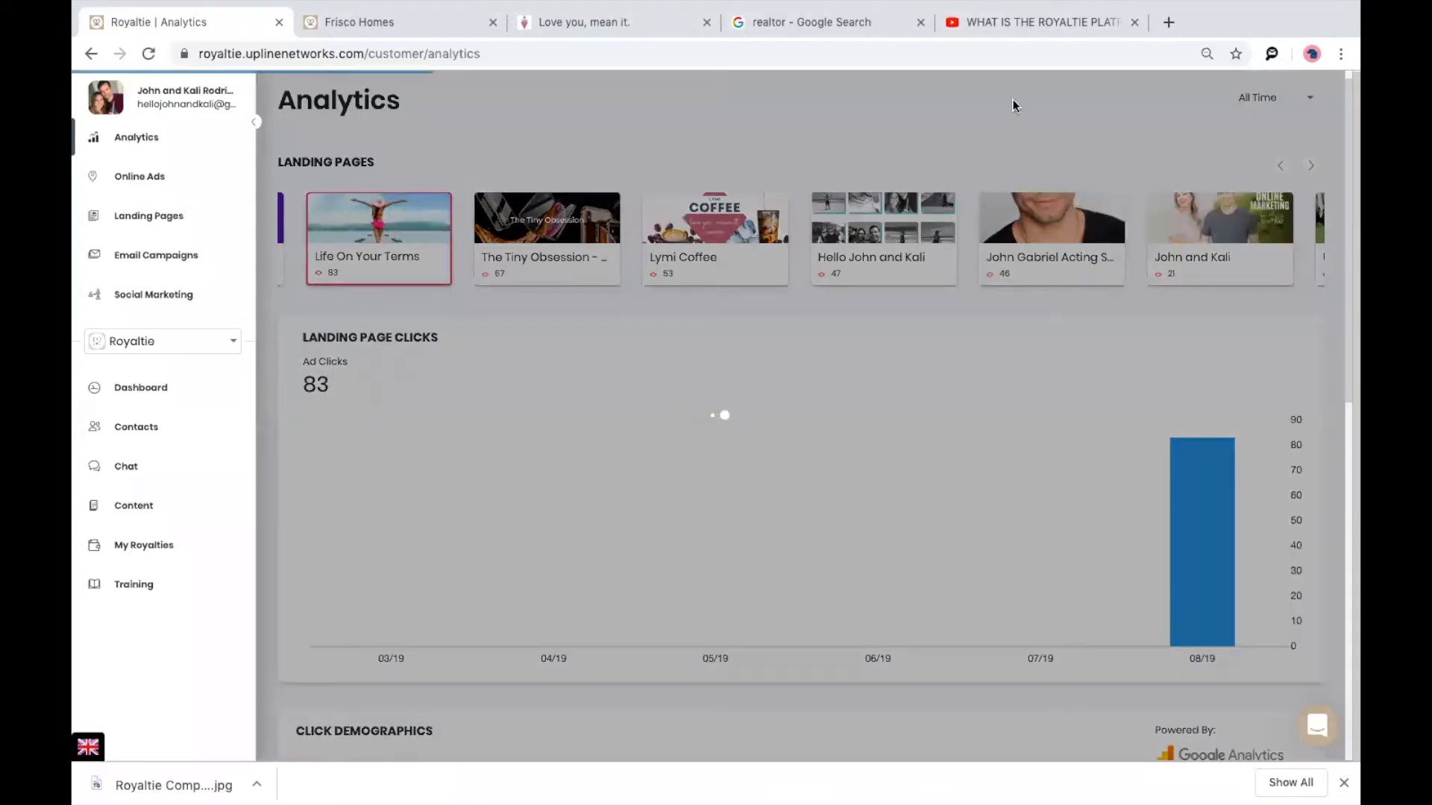
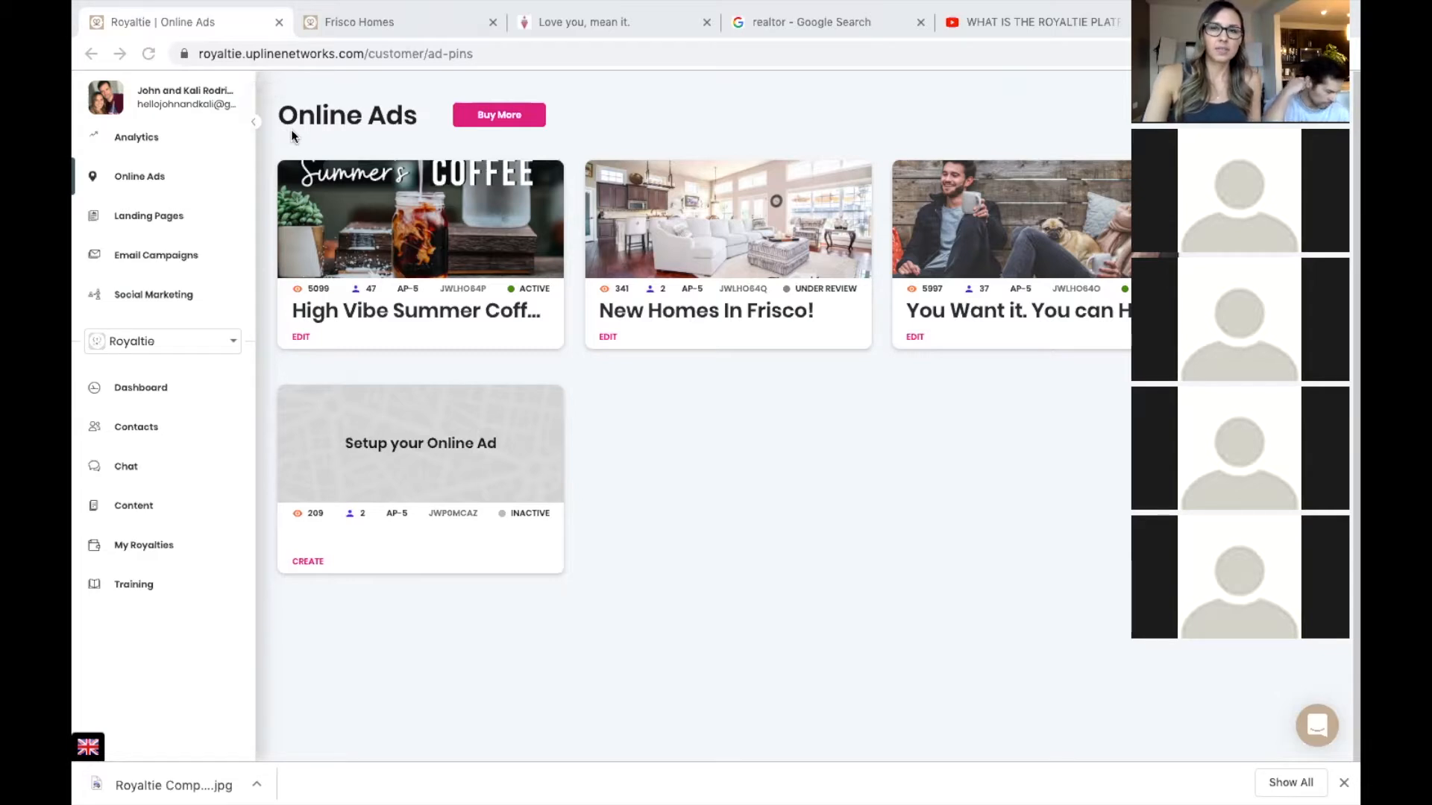
Open the New Homes In Frisco ad from Online Ads and show its location targeting settings.
left_click(123, 184)
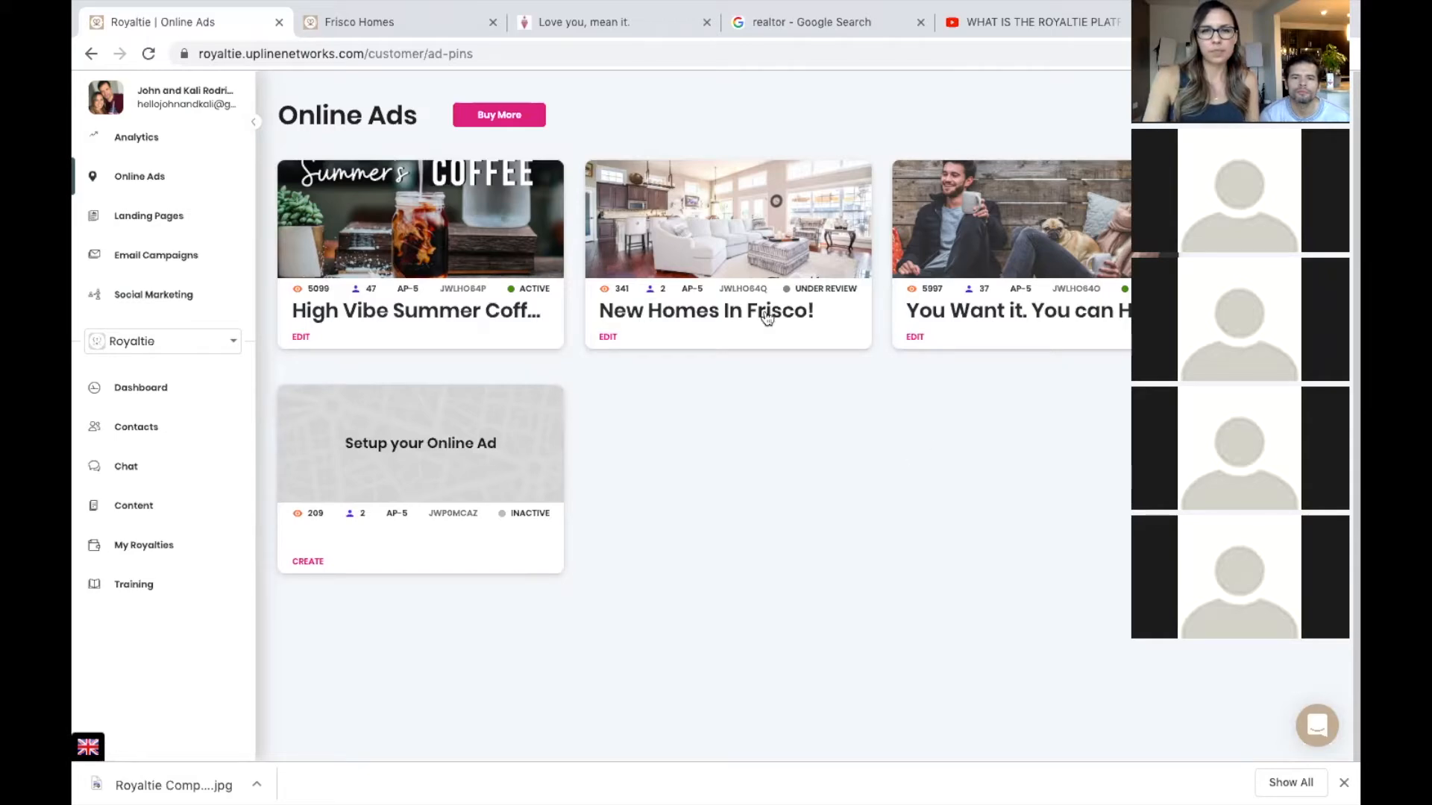
left_click(752, 272)
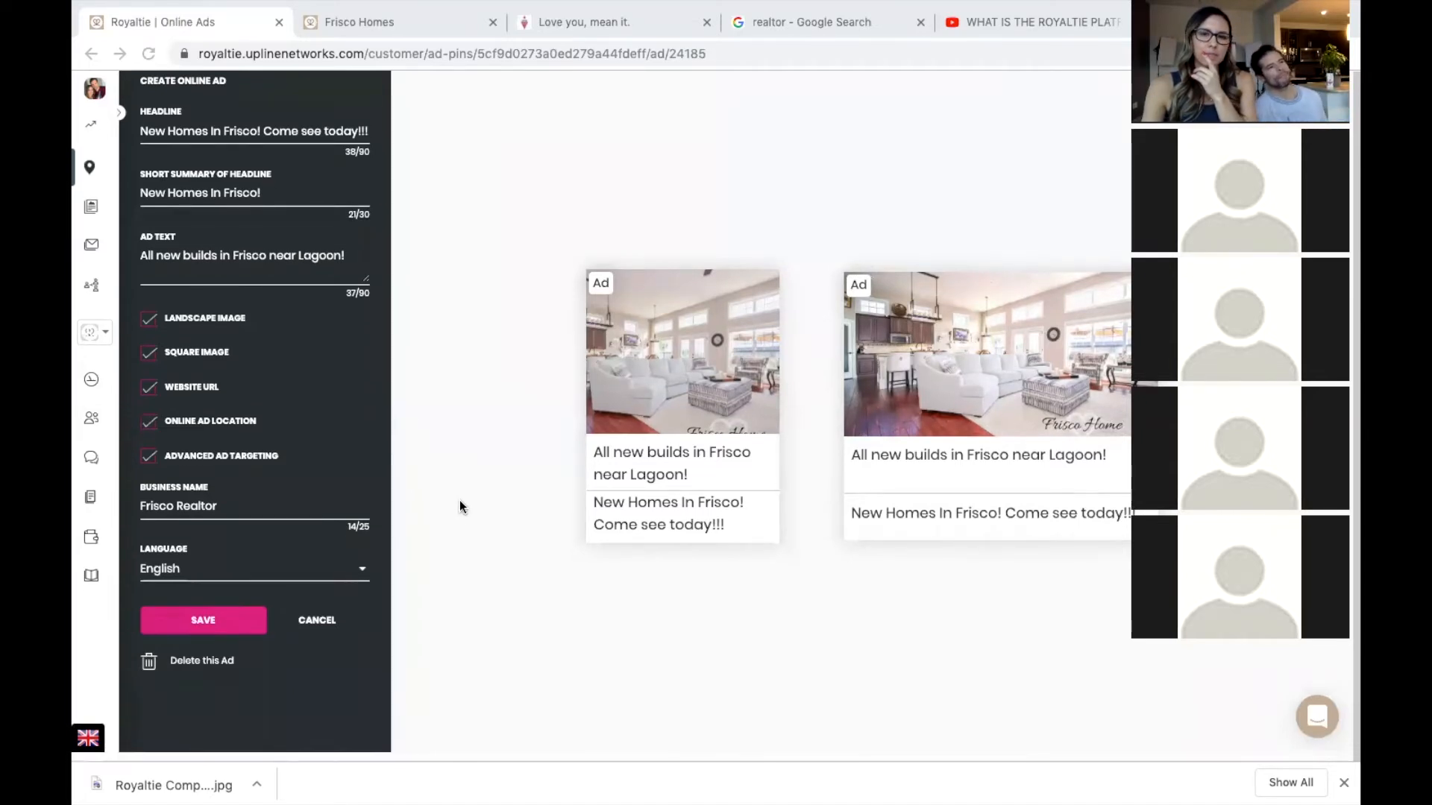
left_click(216, 436)
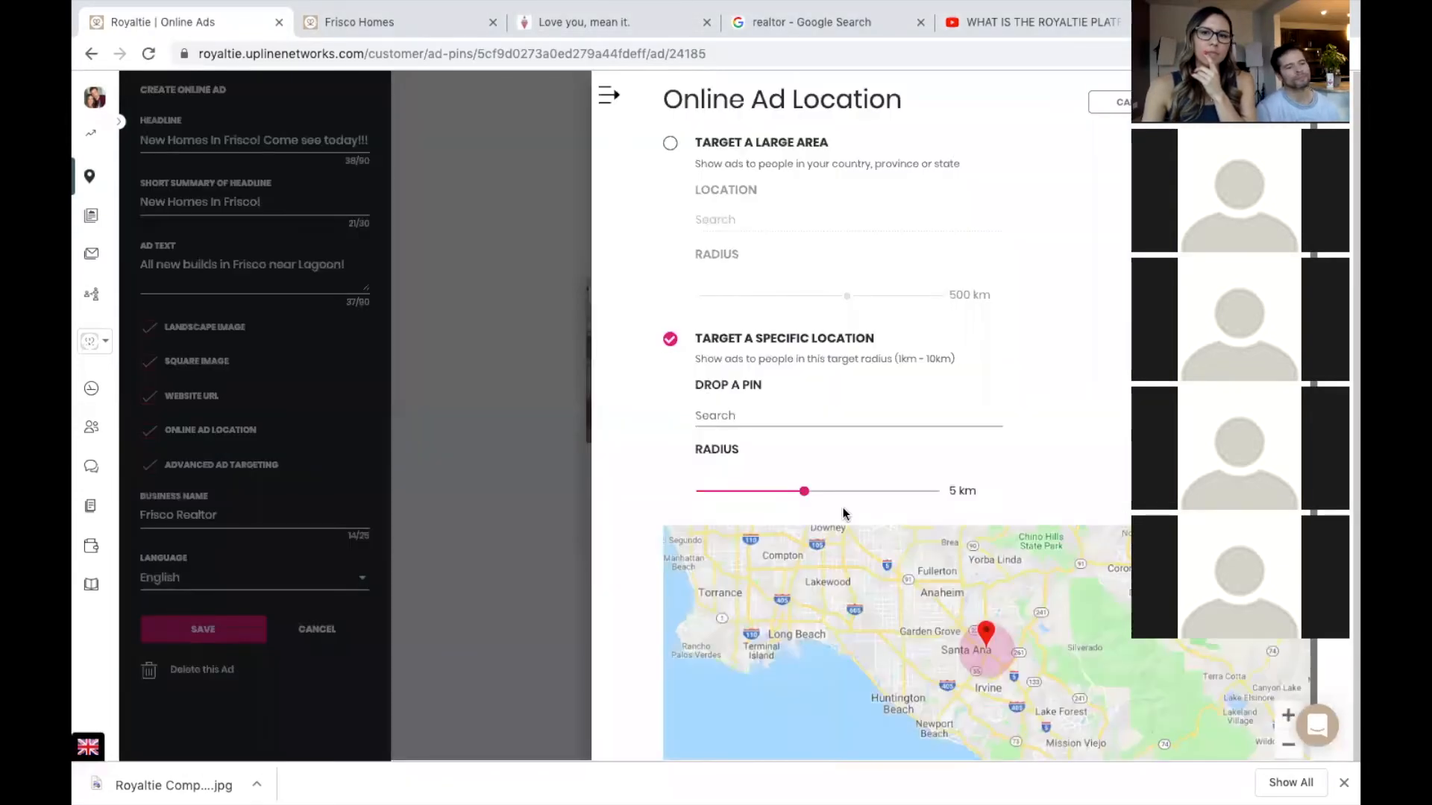
Review the Frisco ad's 5 km location targeting, then close the panel to return to the ad previews.
scroll(977, 515, "down", 1)
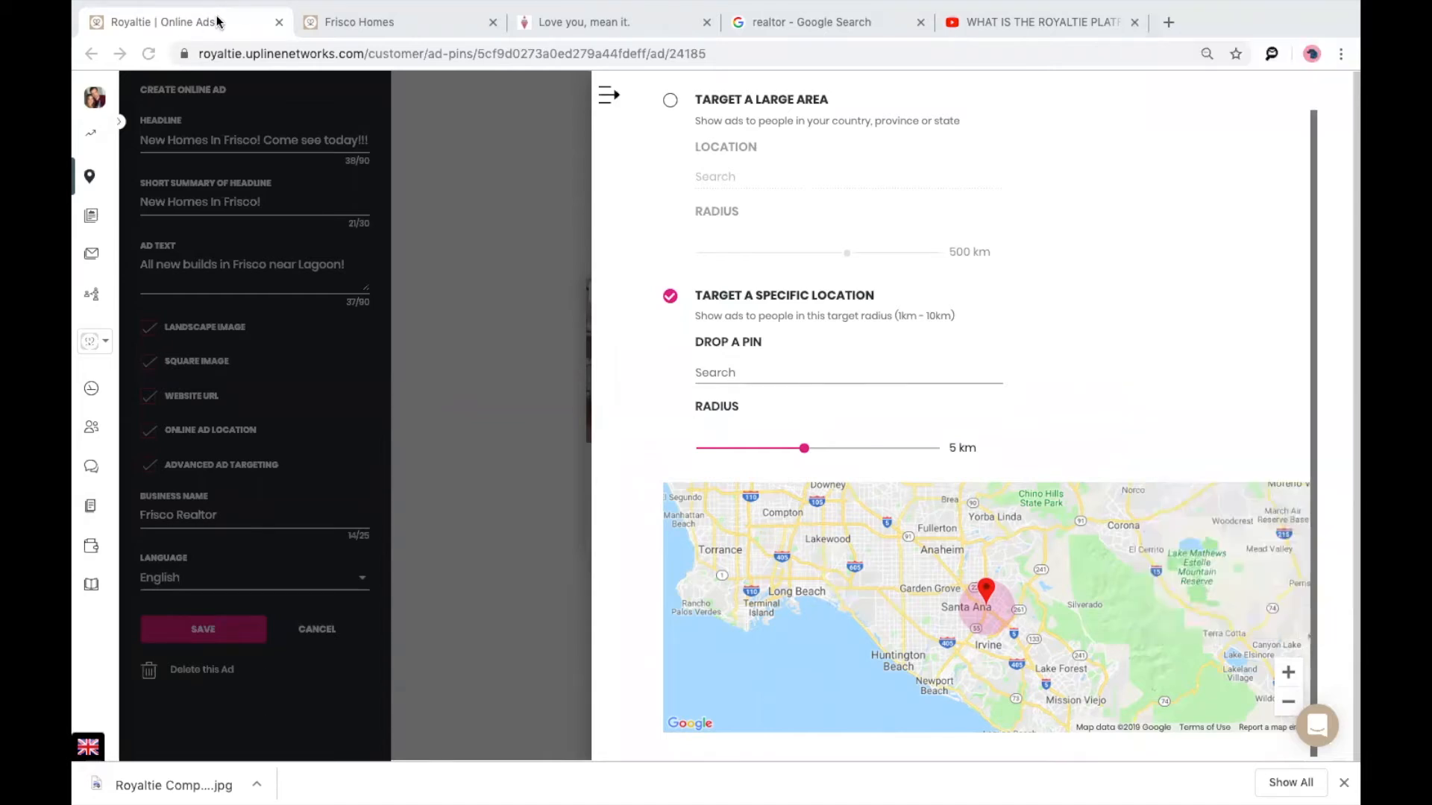
scroll(867, 355, "down", 1)
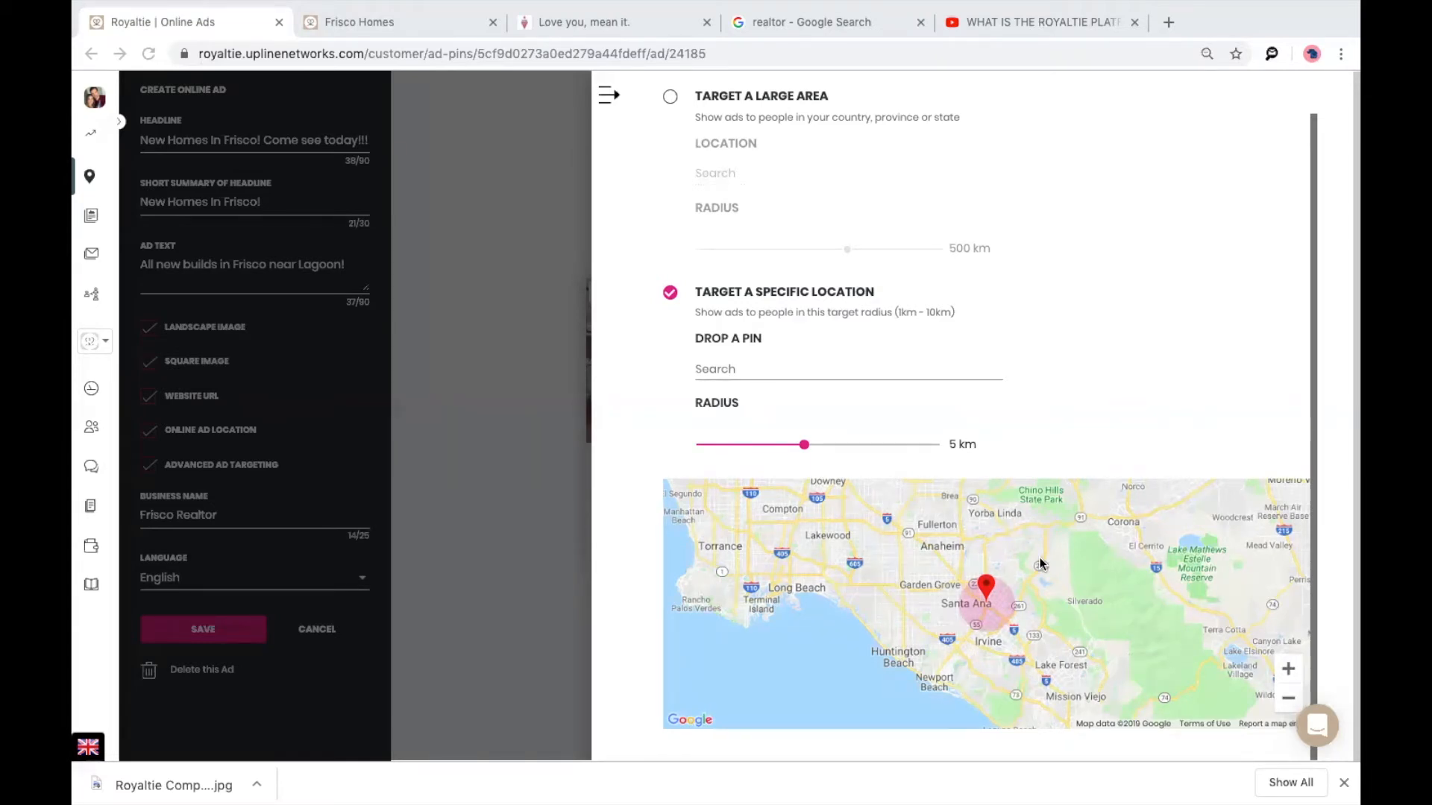
left_click(774, 371)
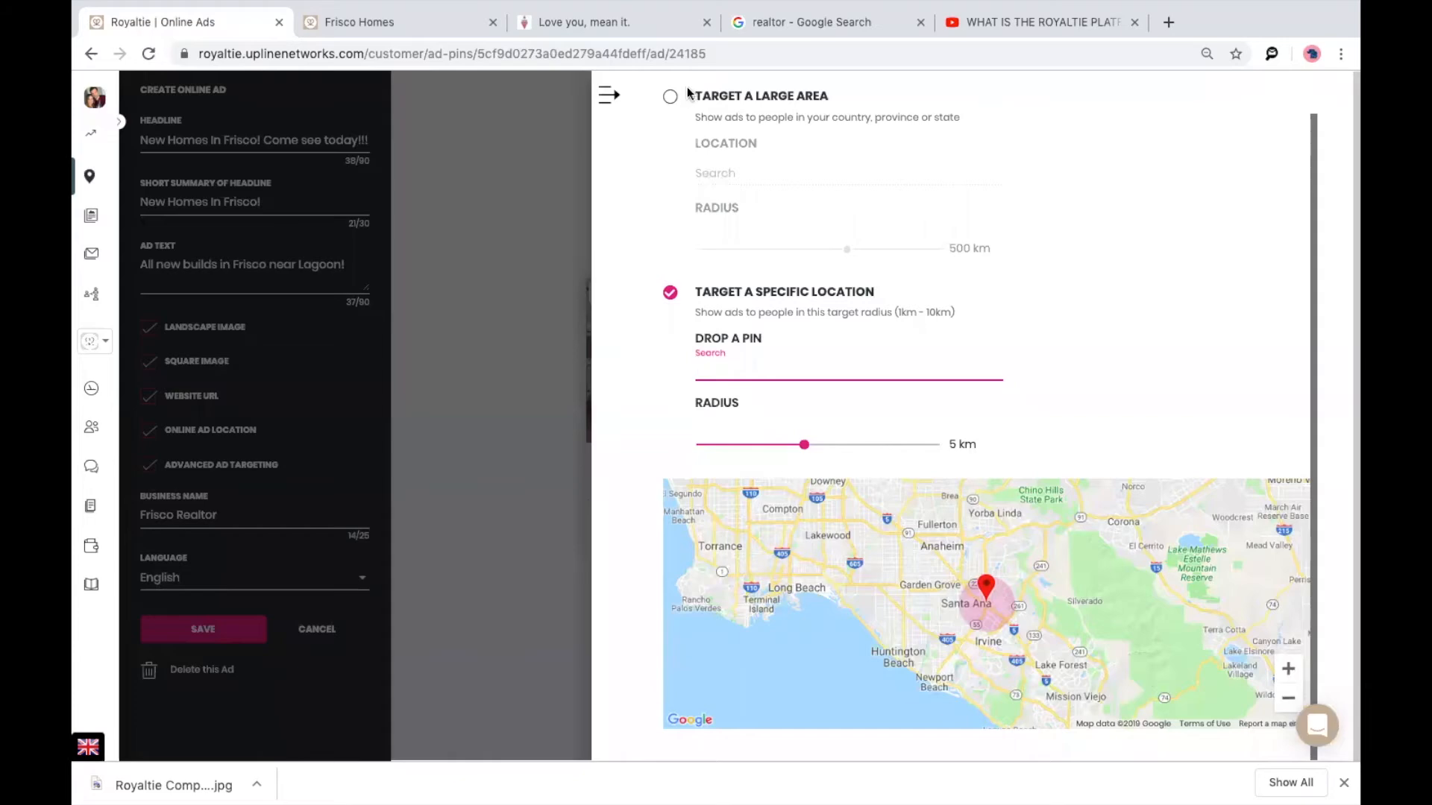
left_click(531, 286)
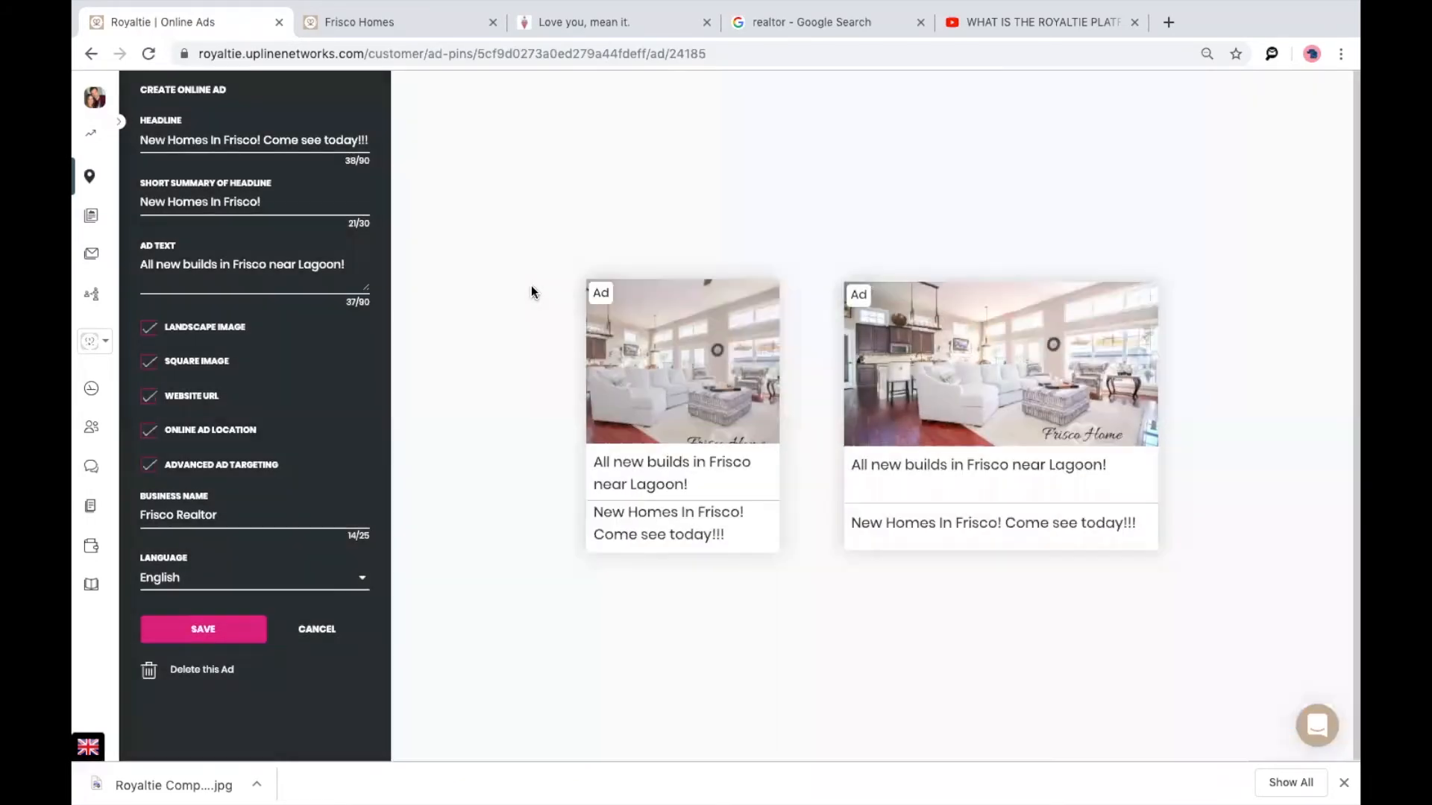
Review the Frisco ad's advanced audience targeting and interest keywords, then accept the settings.
left_click(192, 468)
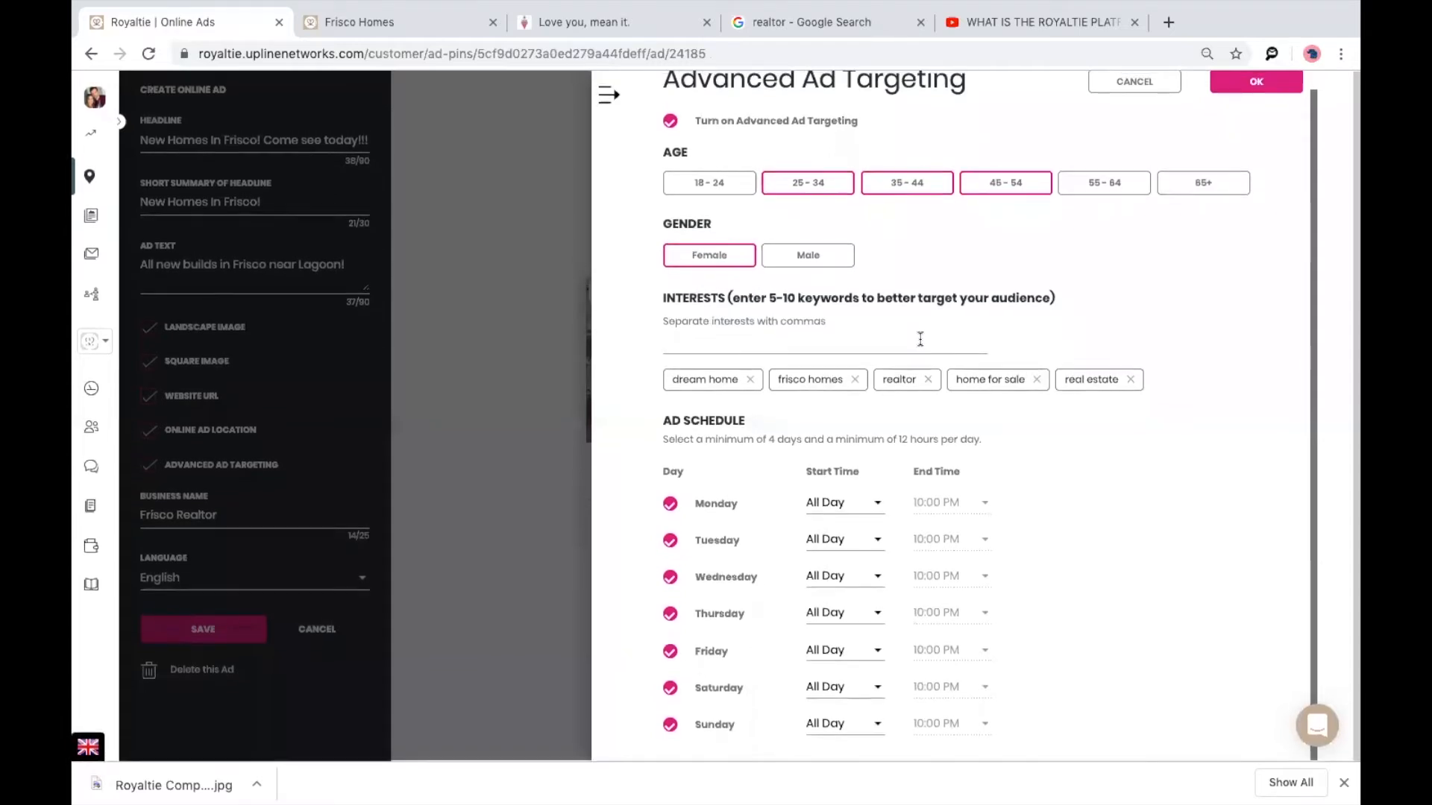
left_click(909, 345)
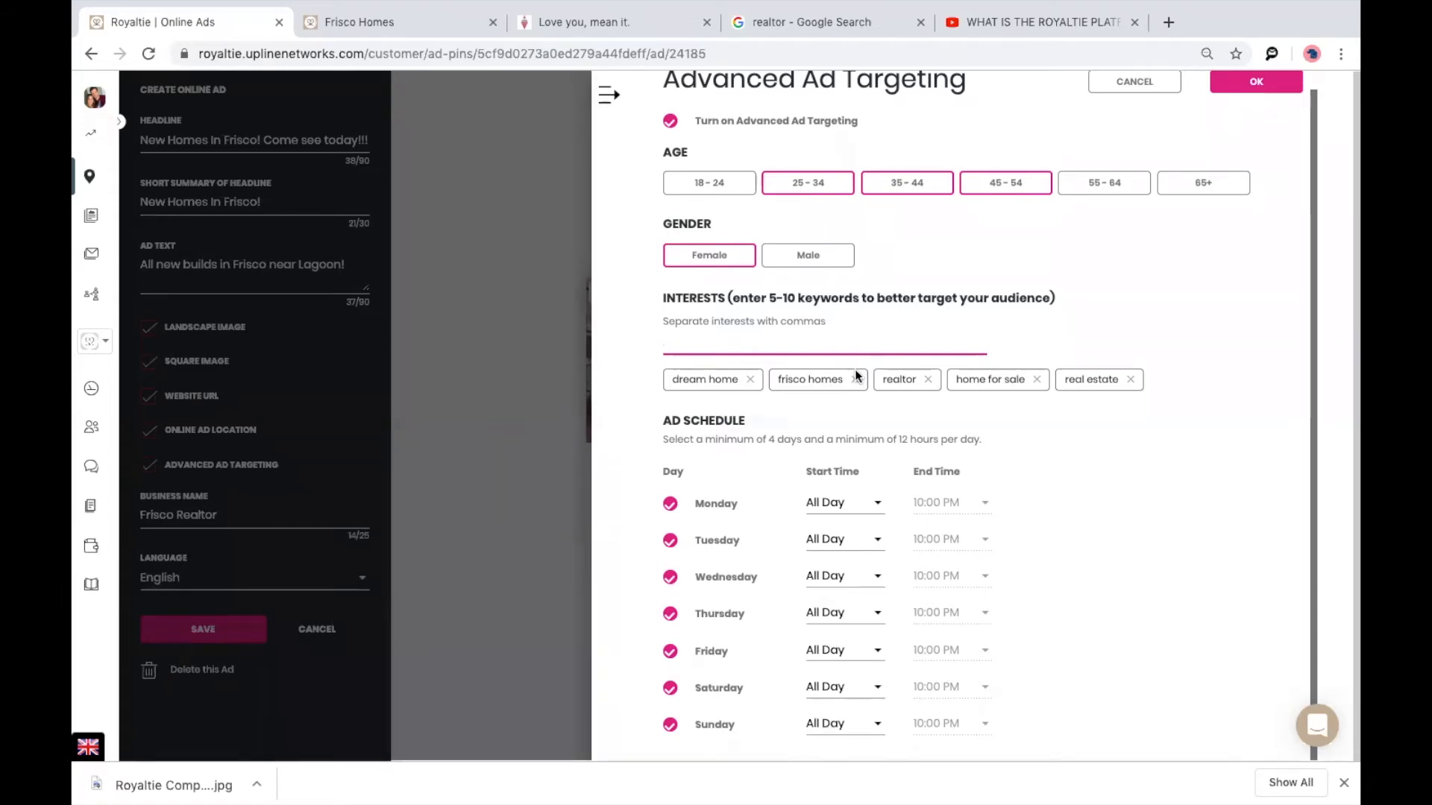
left_click(1131, 83)
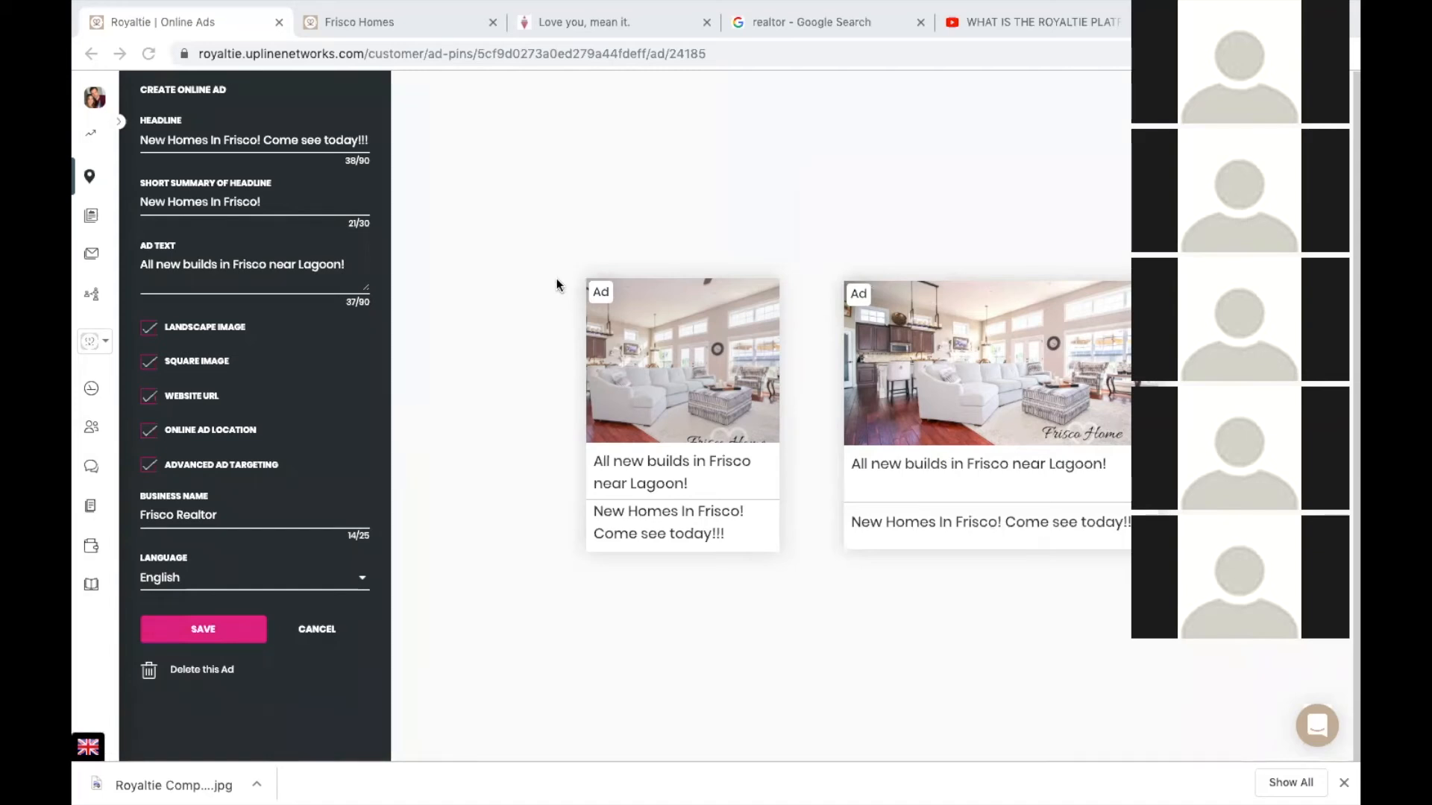
Leave the Frisco ad editor for the Online Ads list, discarding the unsaved changes.
left_click(90, 176)
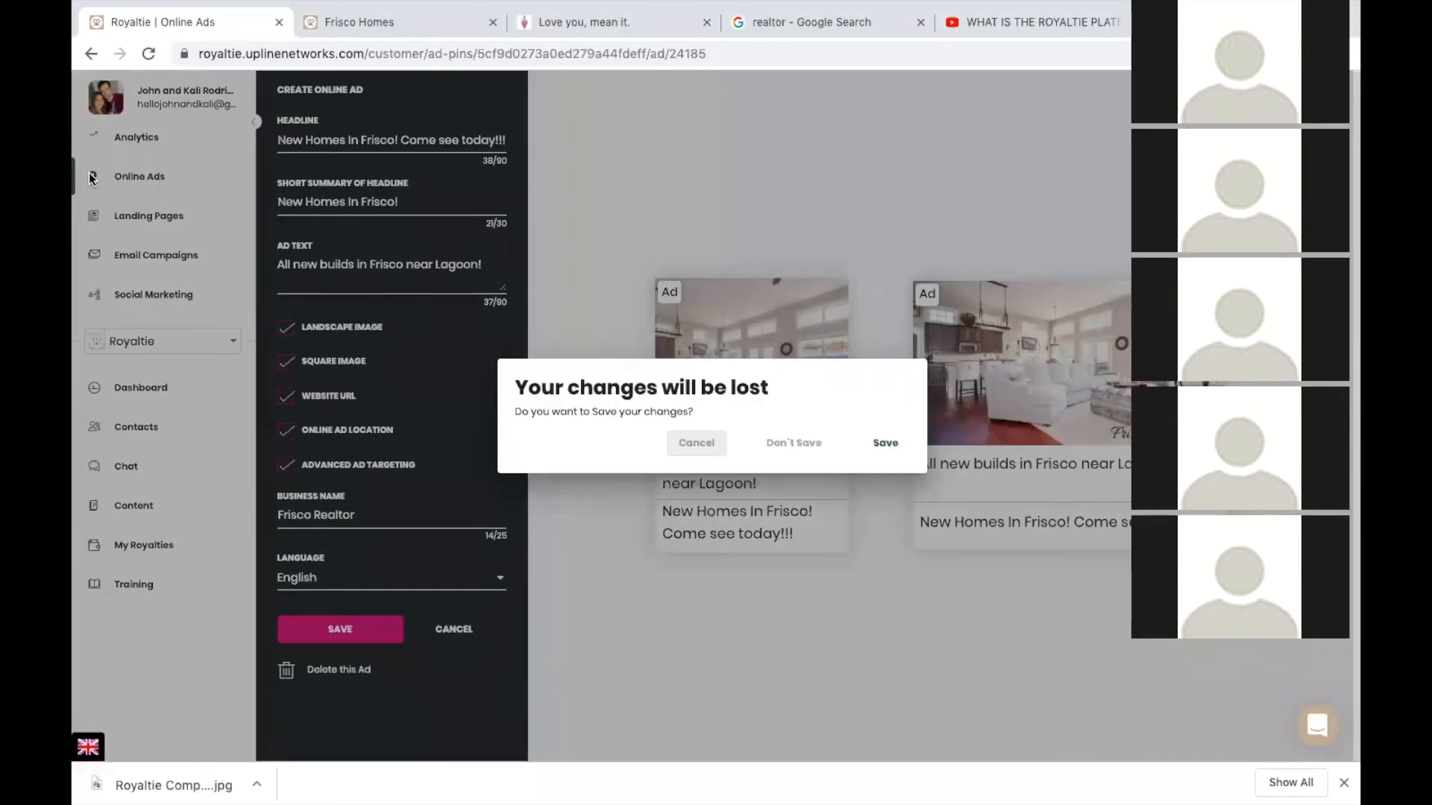
left_click(792, 446)
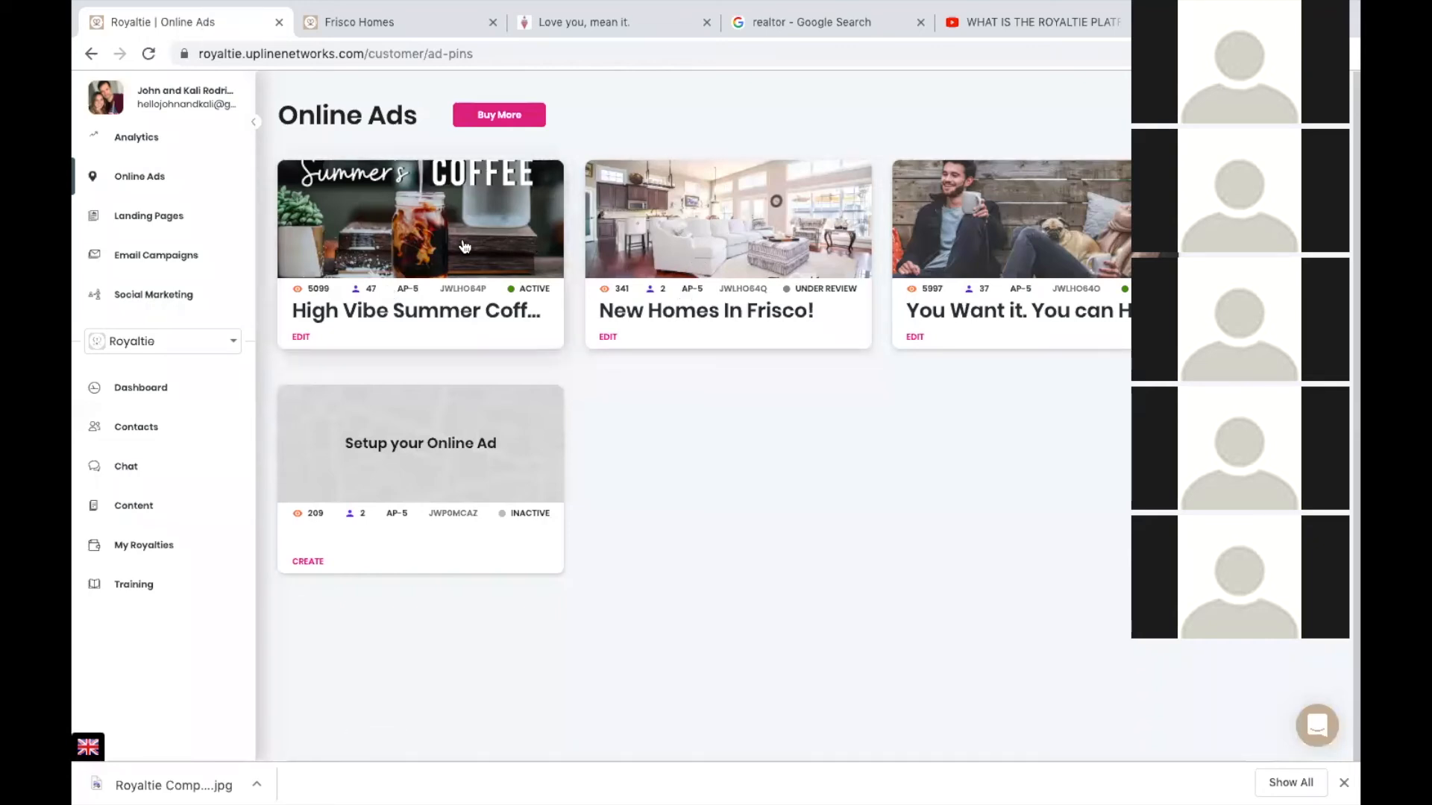
Copy the full Onboarding Page URL from the profile's Affiliates settings.
left_click(159, 100)
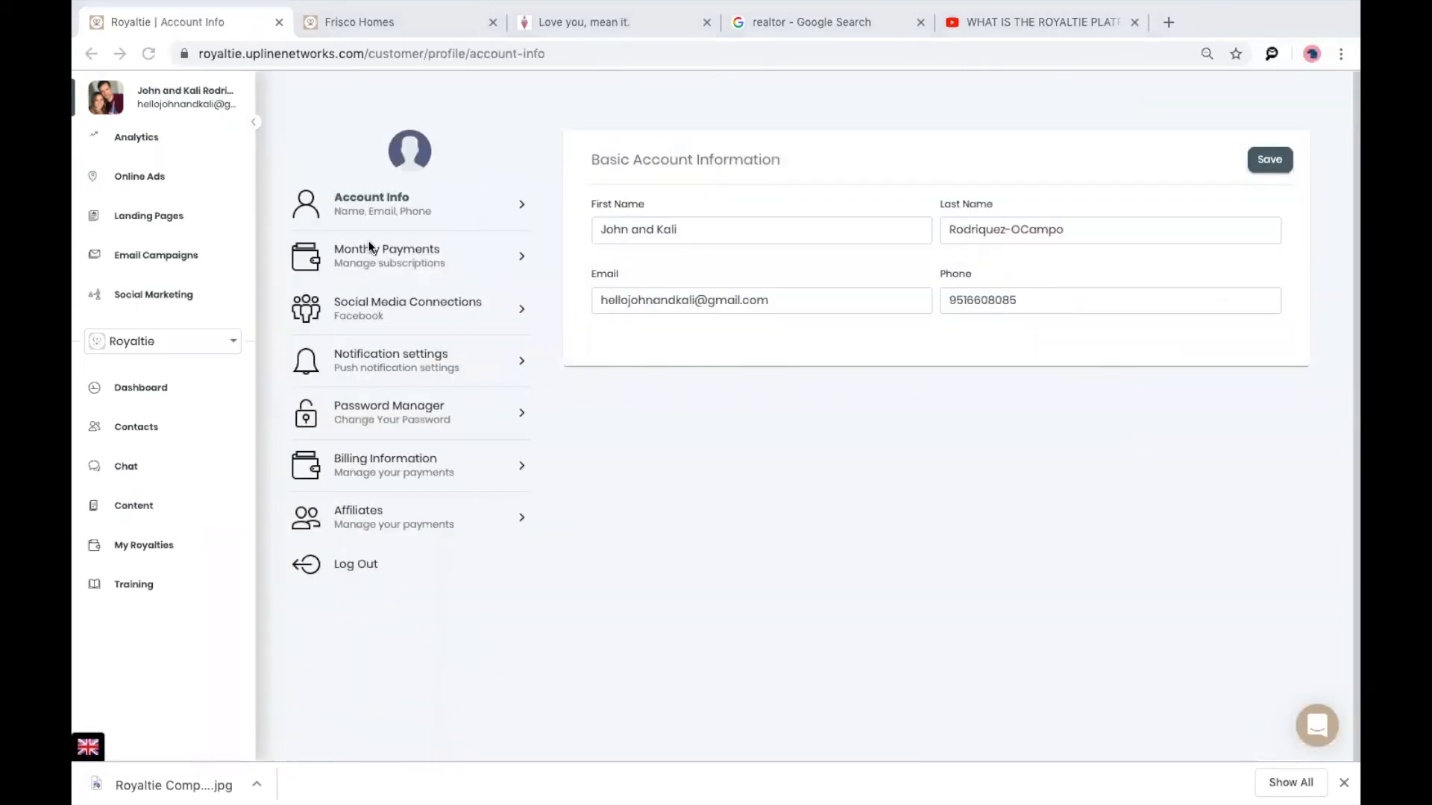
left_click(410, 531)
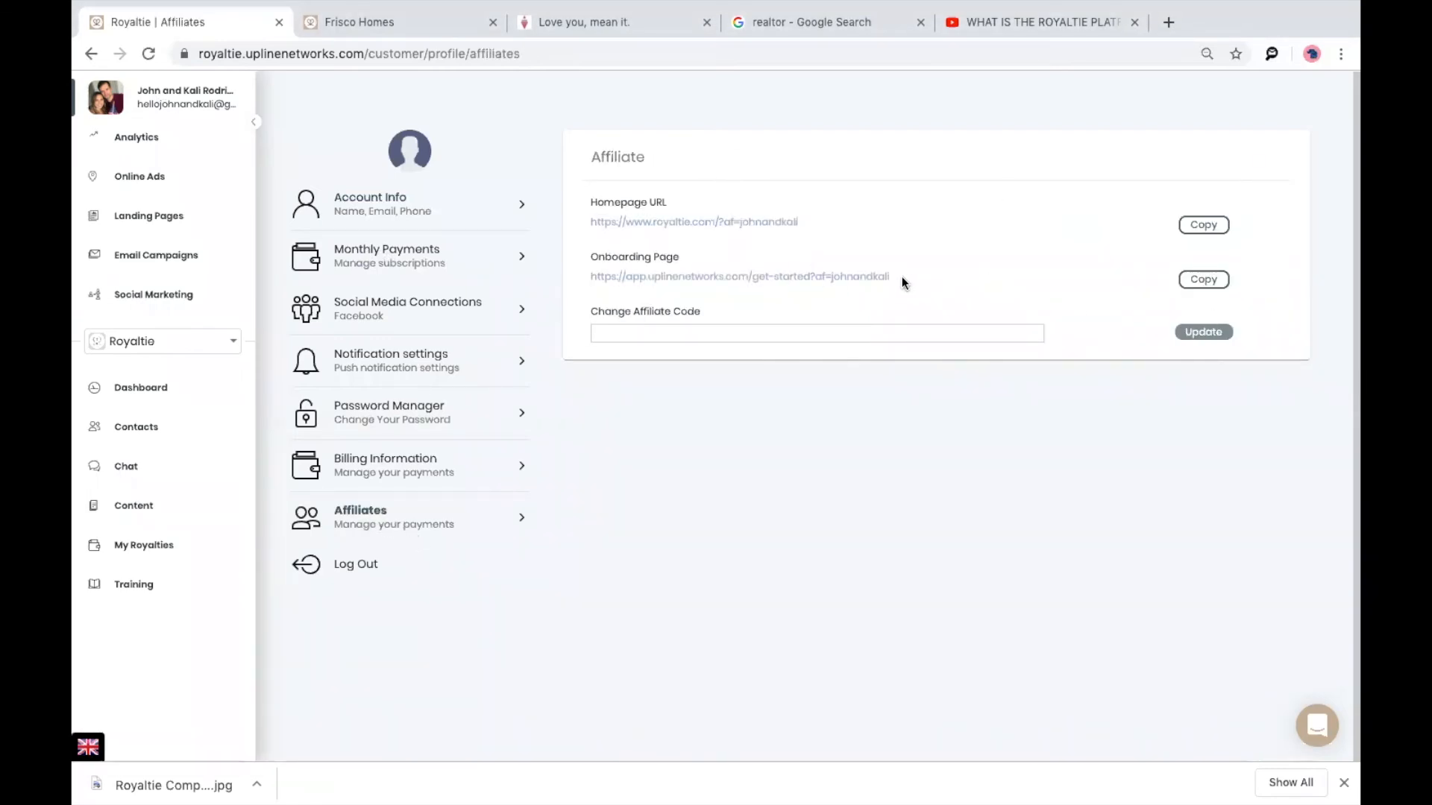
left_click_drag(902, 276, 789, 276)
left_click_drag(677, 272, 587, 275)
key("ctrl+c")
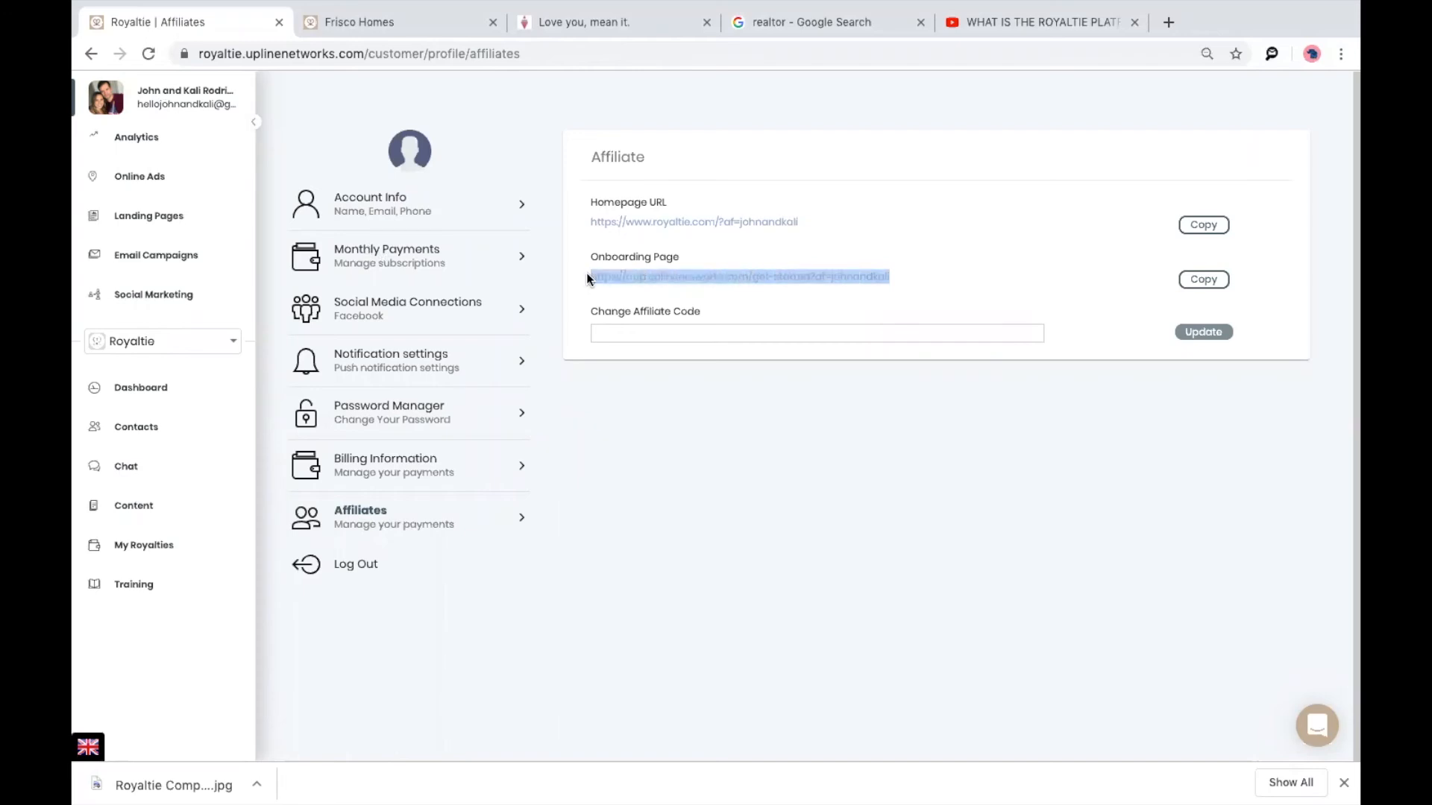
left_click(785, 38)
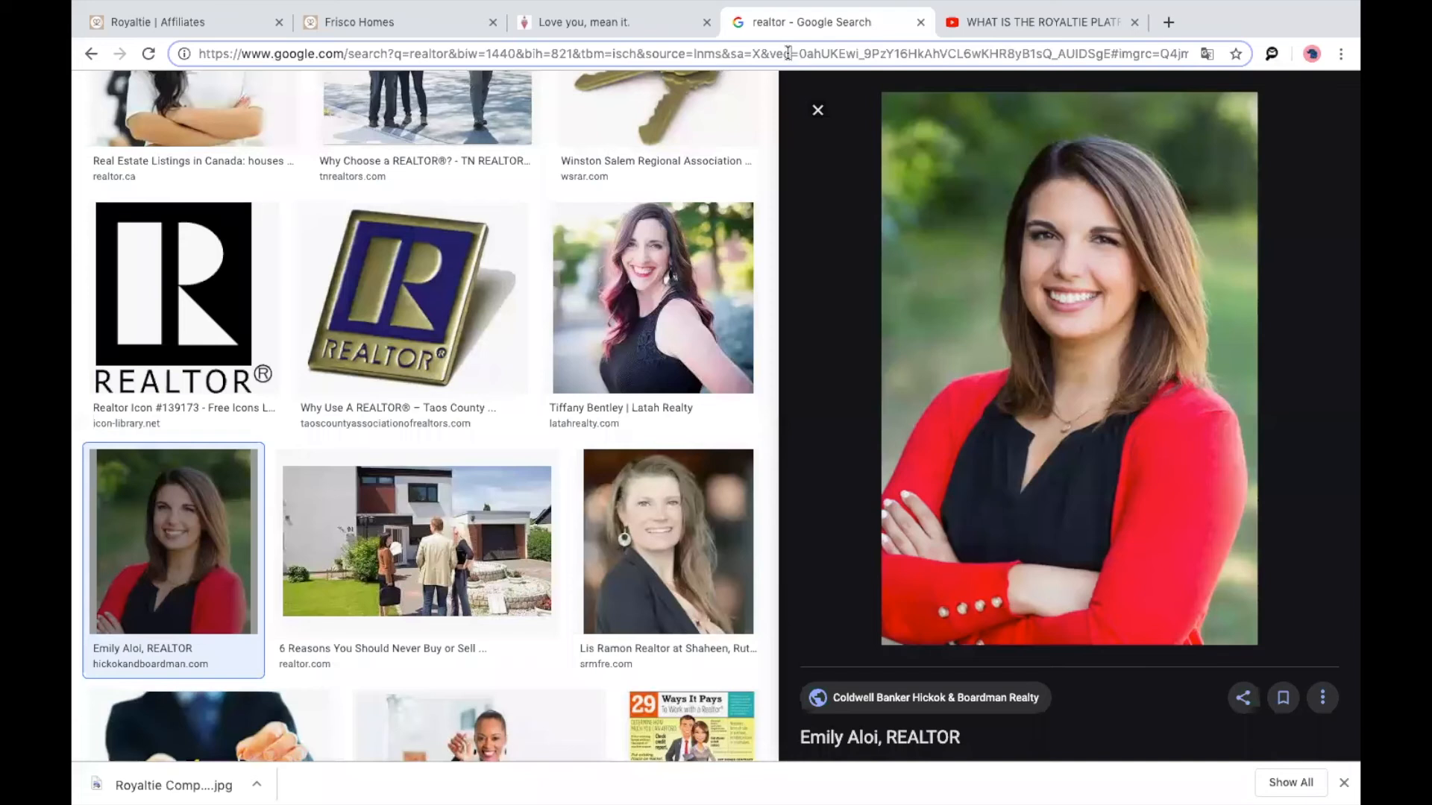
Load the onboarding link in the other tab to view the $57, $87 and $327 plans, then return to Affiliates.
left_click(787, 53)
key("ctrl+v")
key("Return")
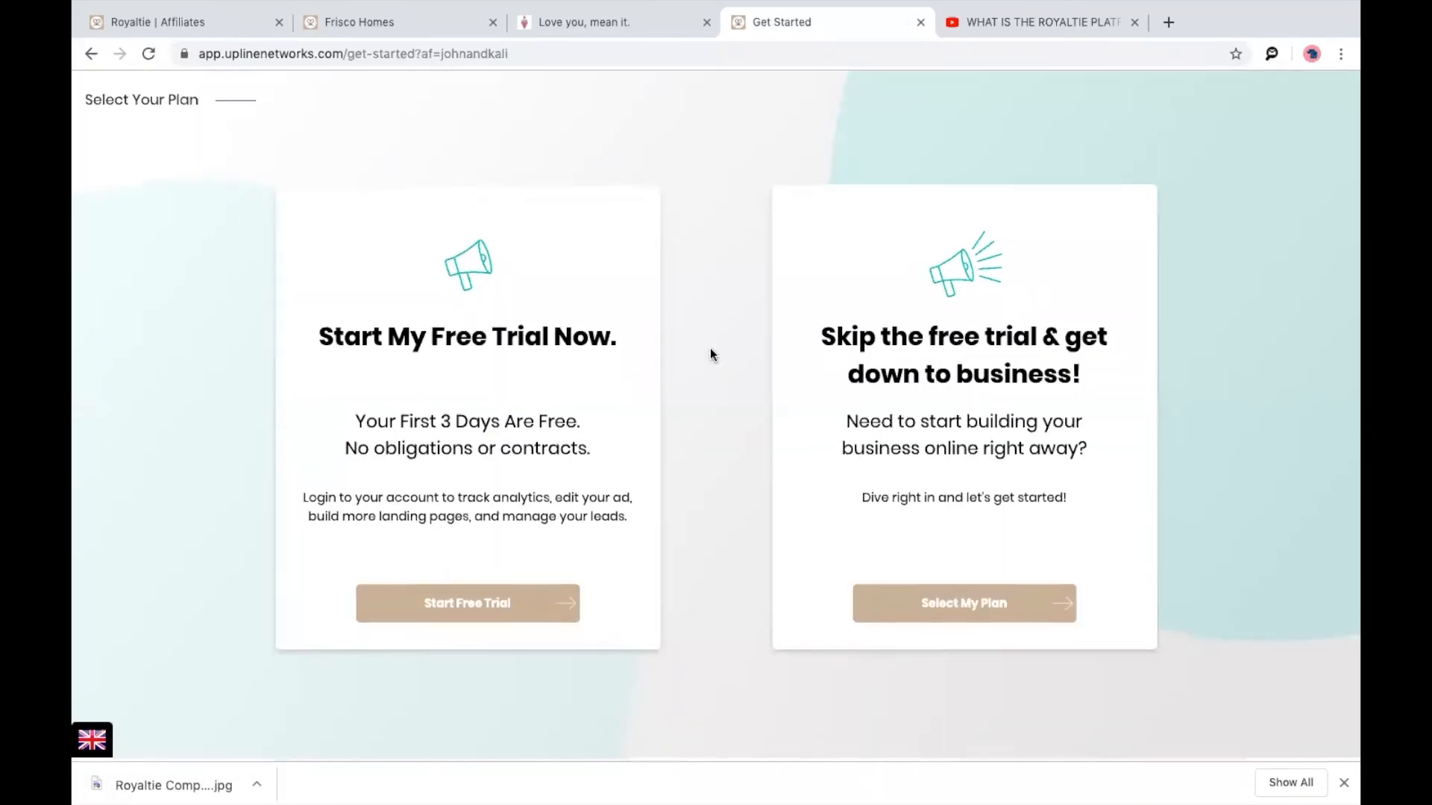
left_click(962, 608)
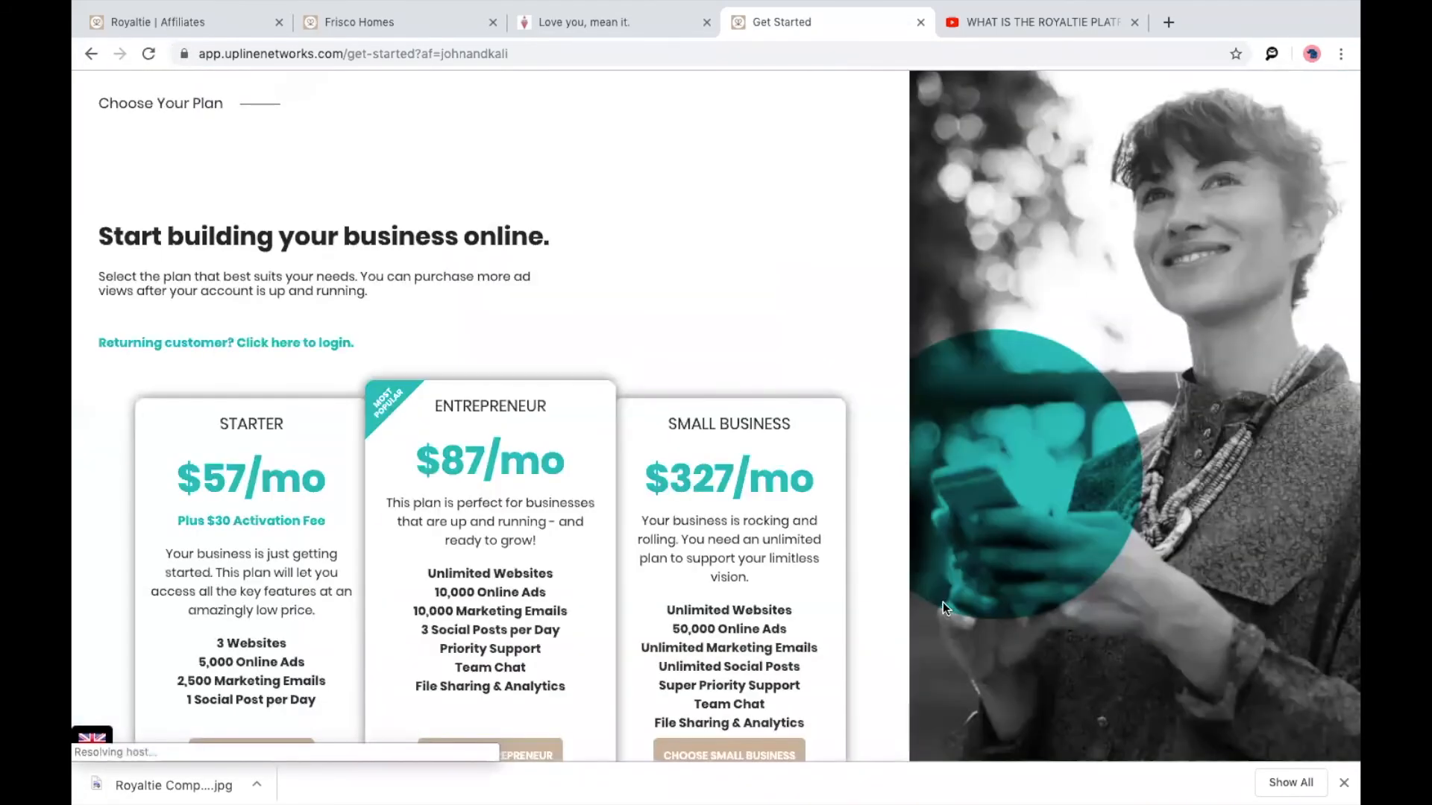
scroll(840, 521, "down", 2)
scroll(841, 525, "up", 2)
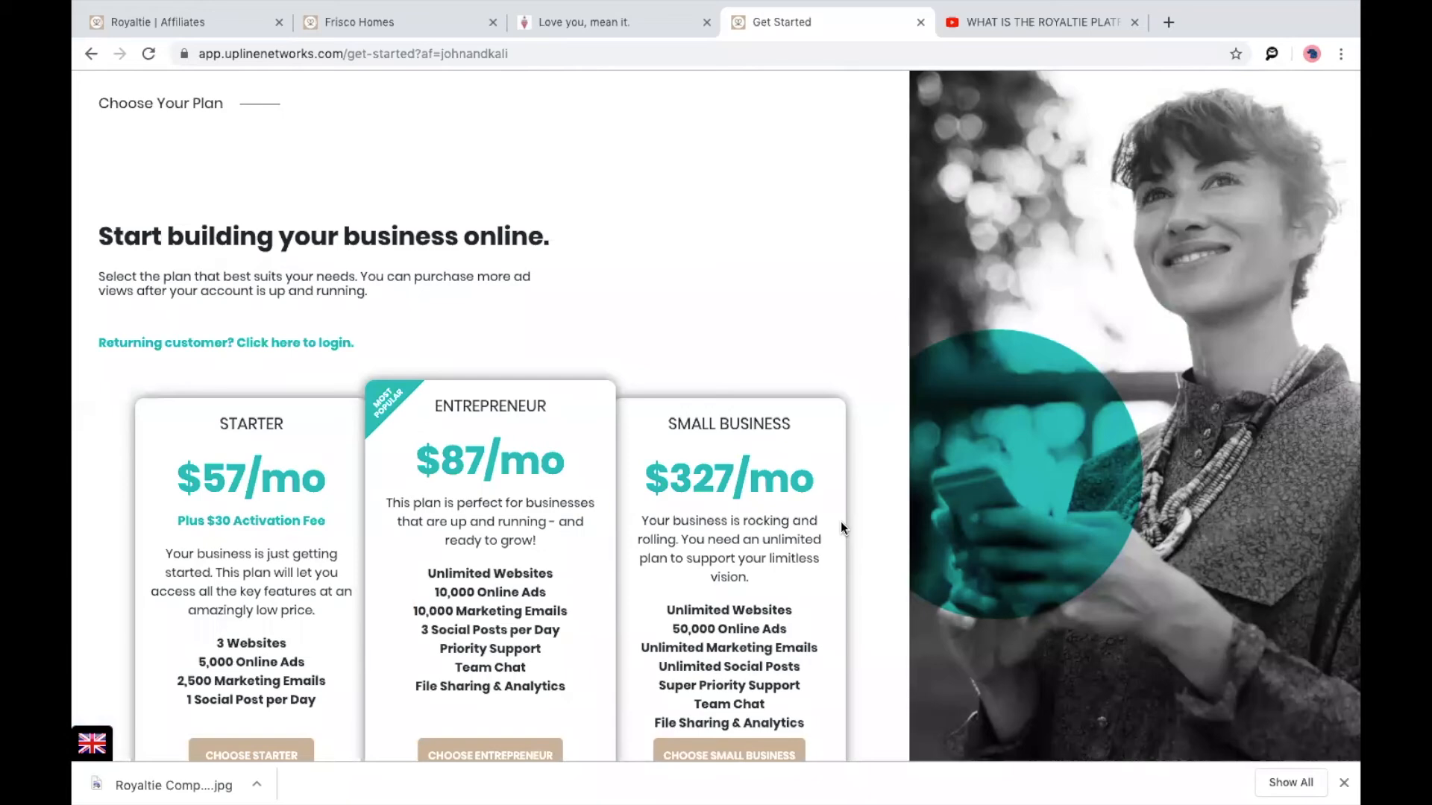
scroll(796, 413, "down", 3)
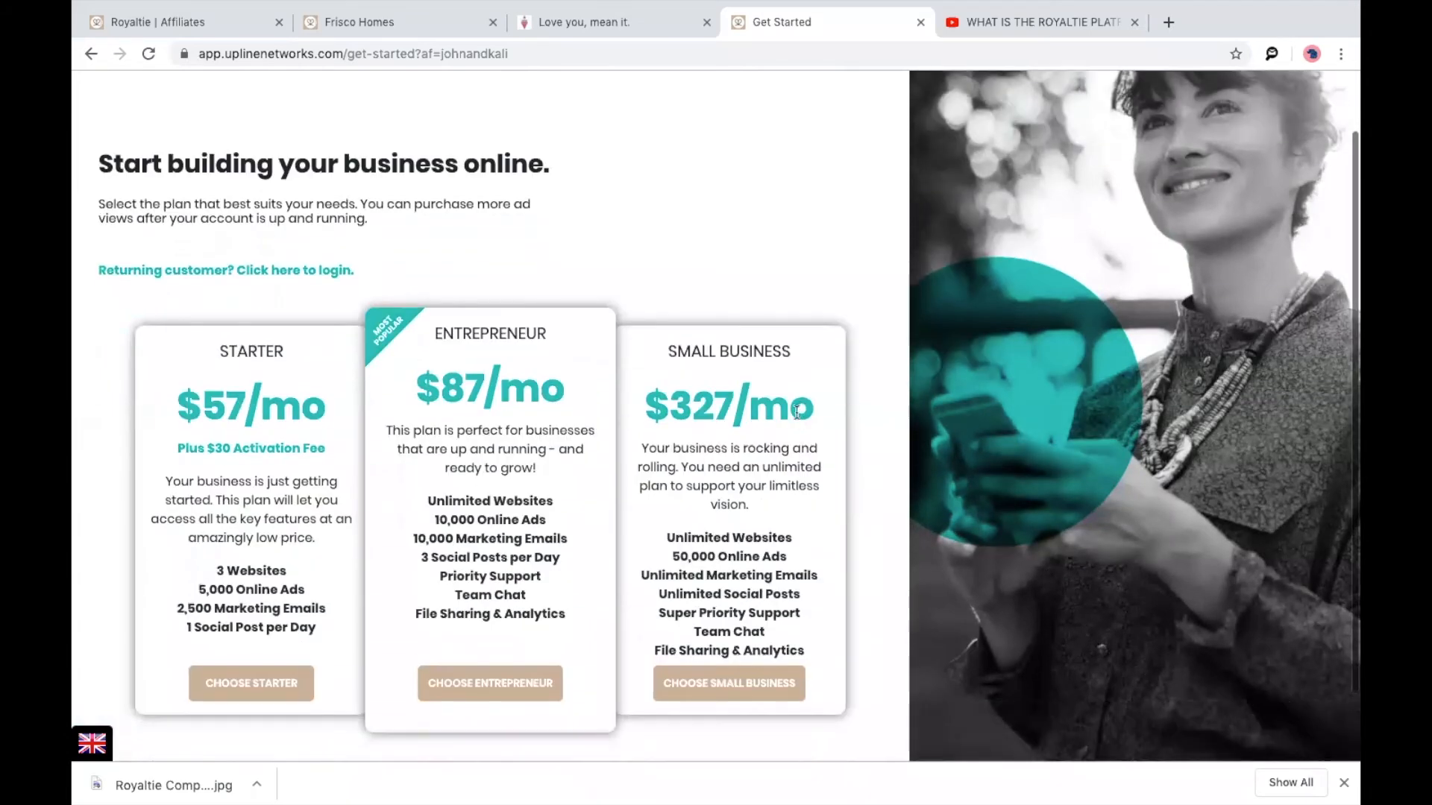
scroll(795, 413, "up", 1)
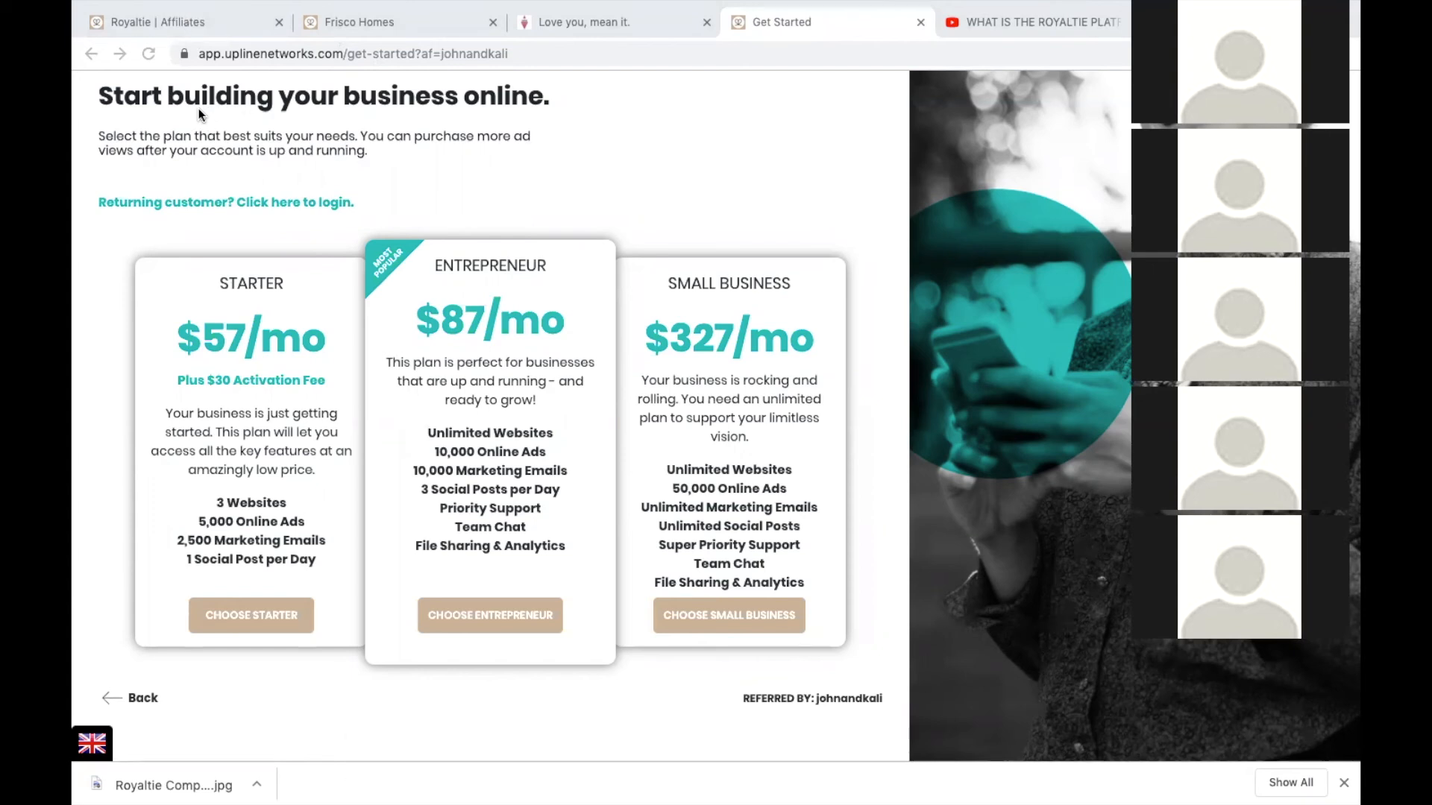
left_click(138, 23)
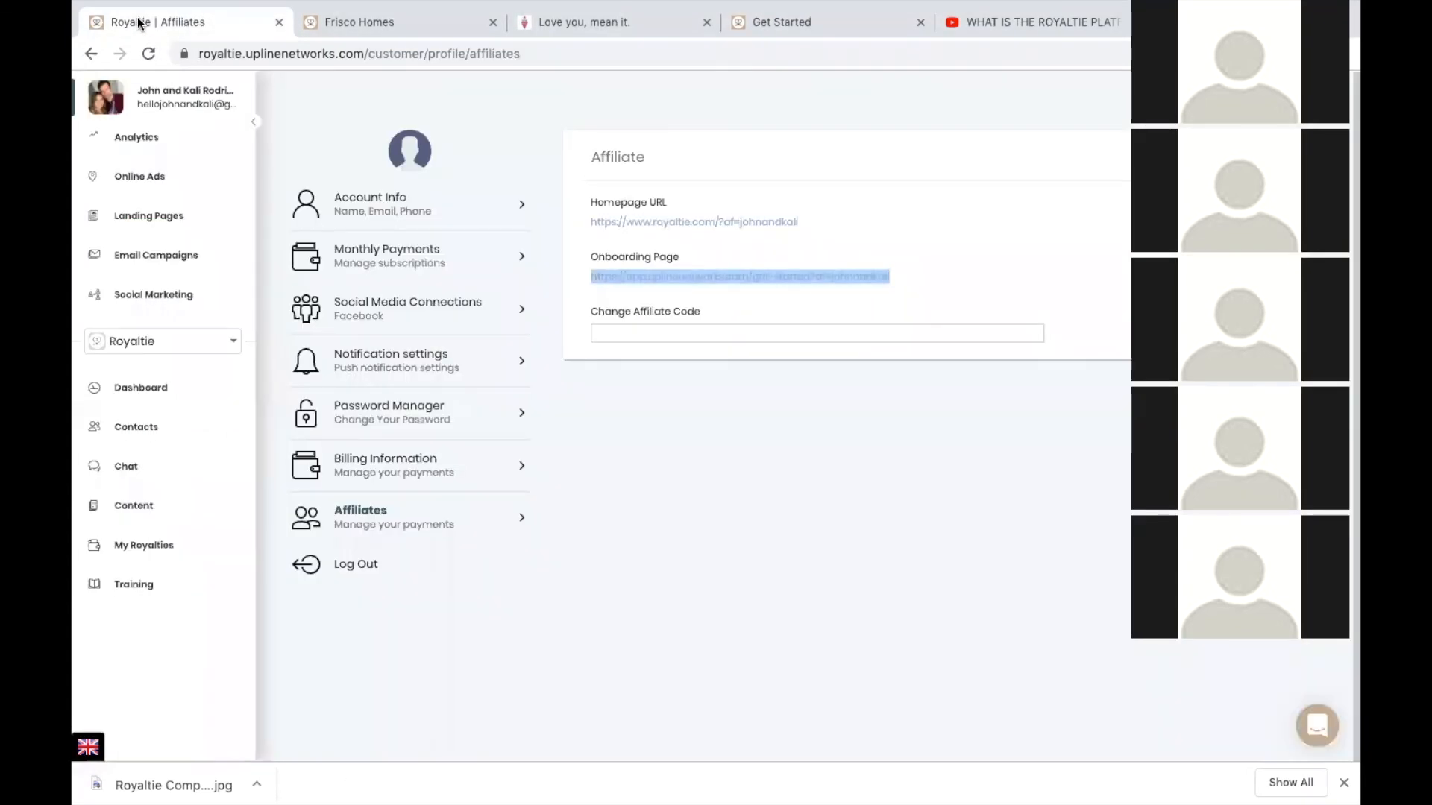